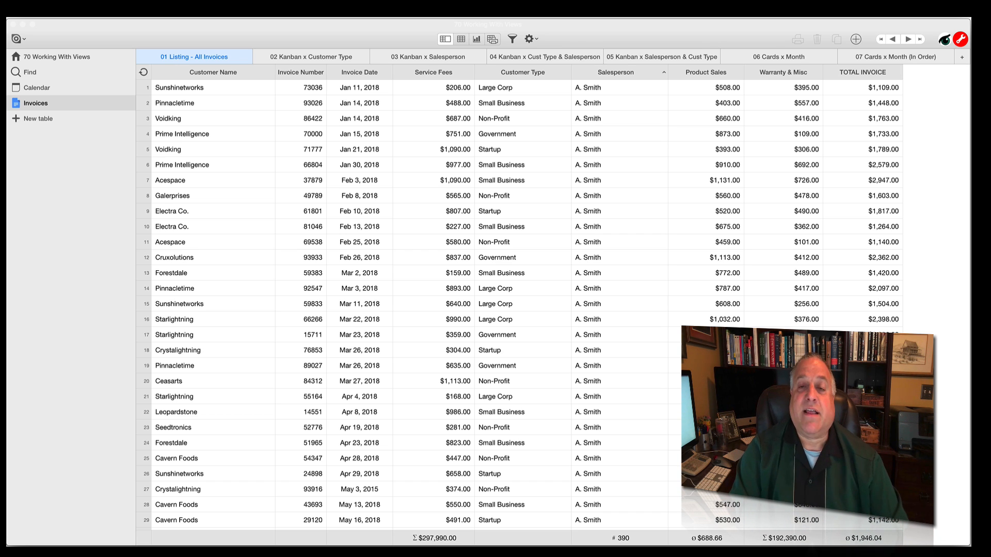
# - Create a new table named Dashboards with one Text field and save it
pyautogui.click(38, 119)
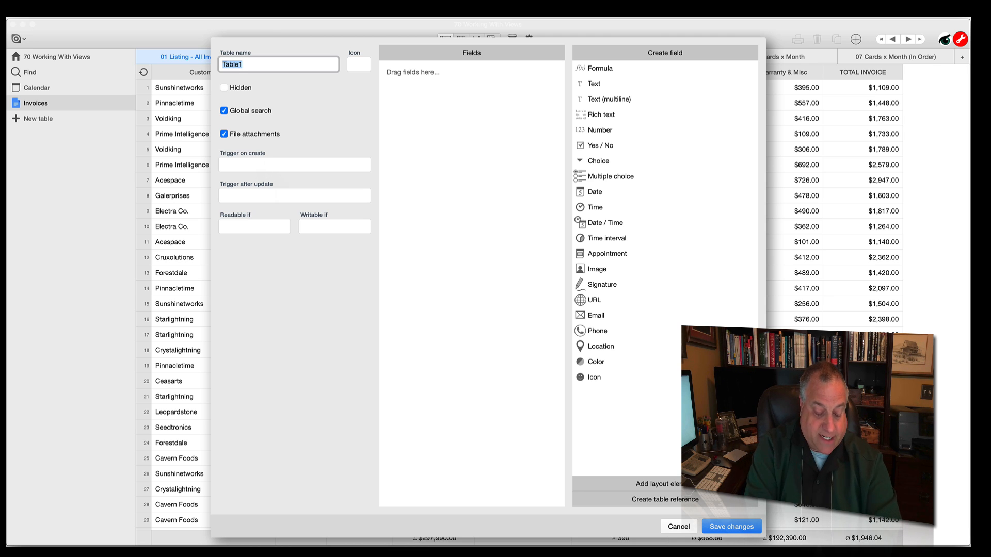
pyautogui.write('Dashboartd')
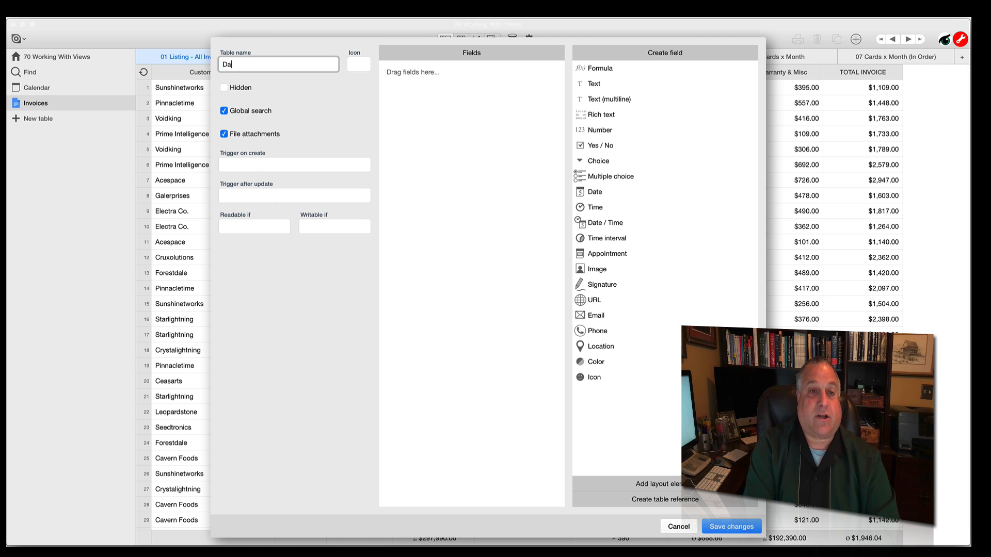
pyautogui.press('BackSpace')
pyautogui.press('BackSpace')
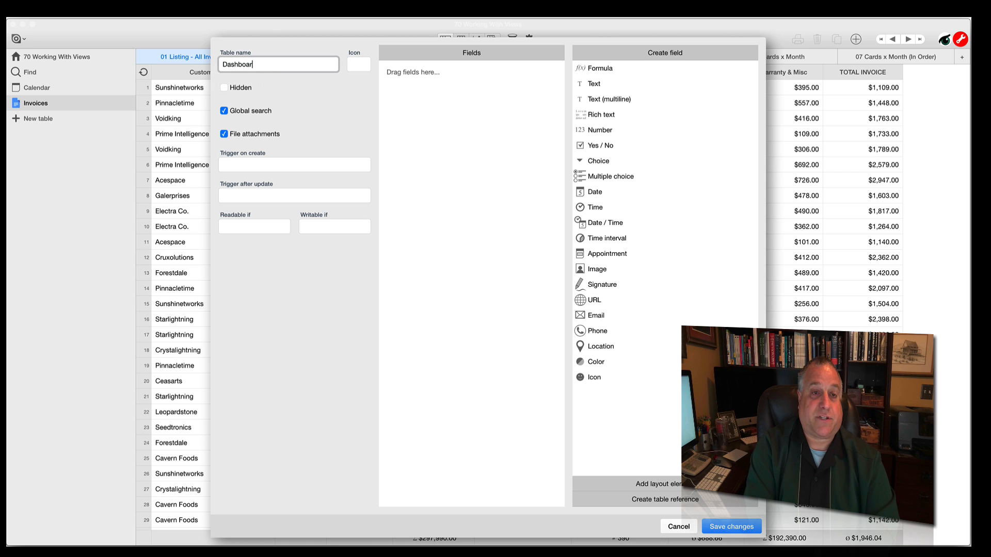
pyautogui.write('ds')
pyautogui.press('Tab')
pyautogui.moveTo(593, 84); pyautogui.dragTo(407, 69)
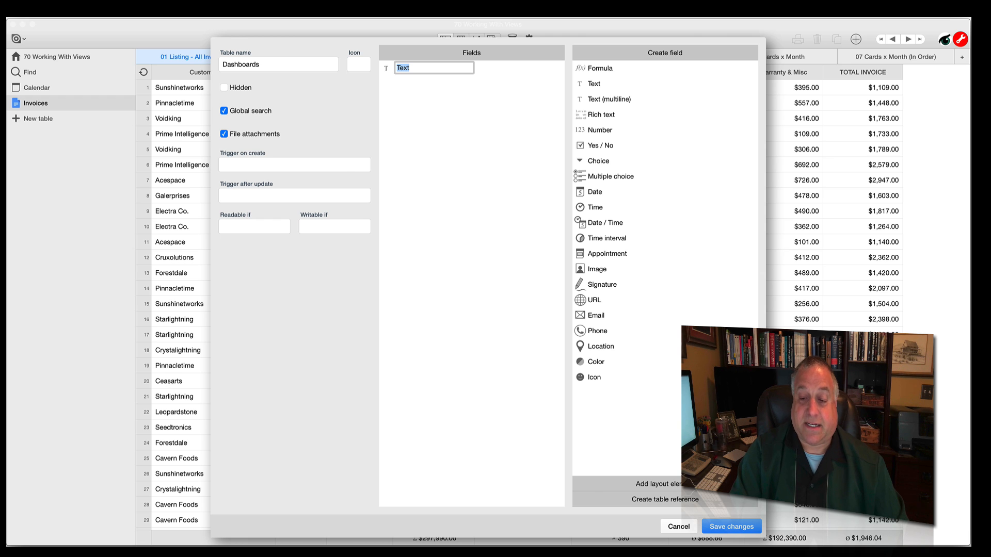
pyautogui.click(731, 526)
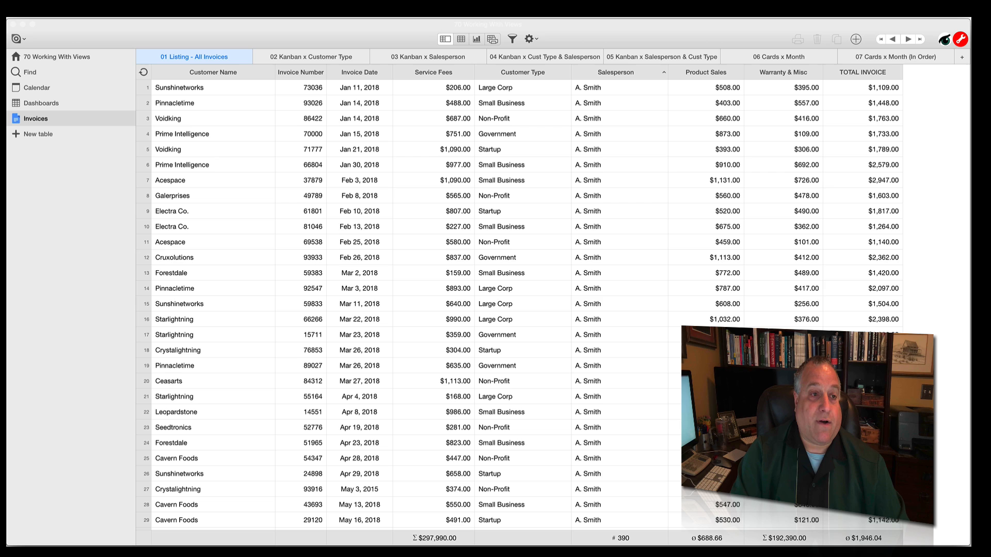
# - Add a blank record to the Dashboards table and create a Form view named Dashboard
pyautogui.click(41, 104)
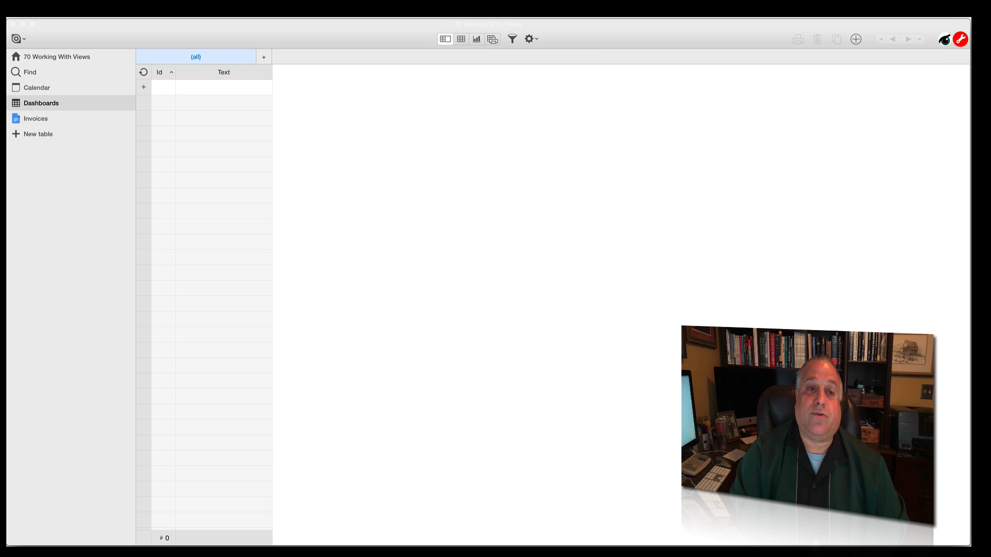
pyautogui.click(143, 87)
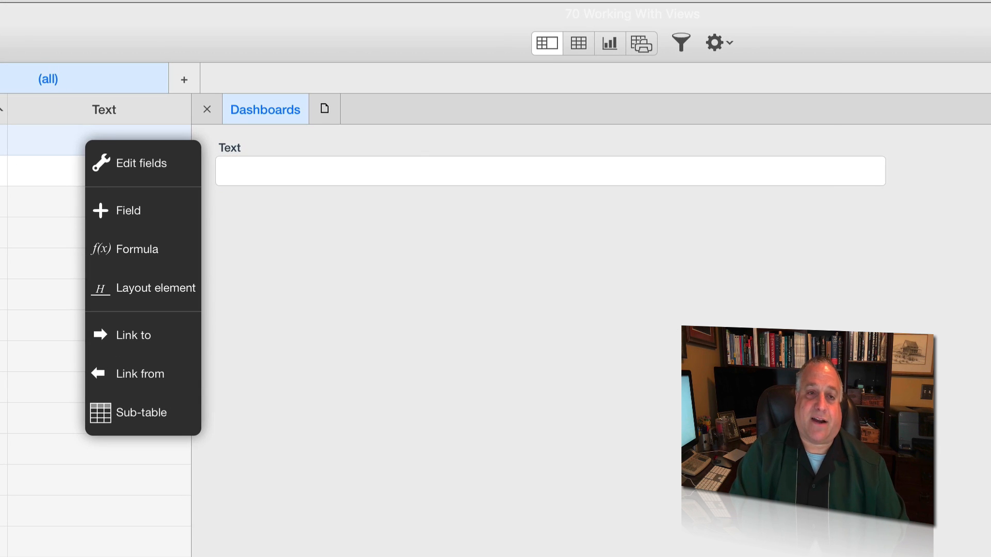
pyautogui.click(184, 80)
pyautogui.click(633, 204)
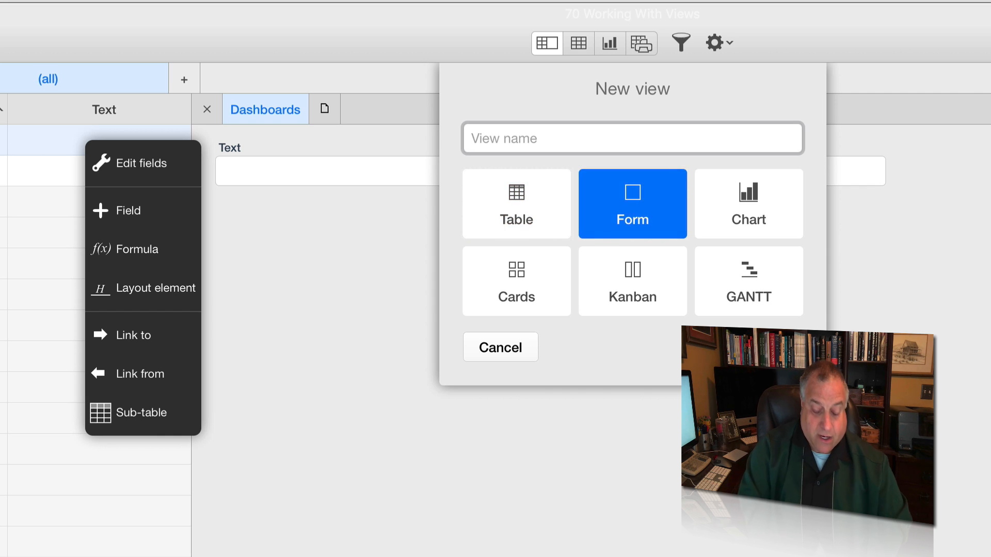
pyautogui.write('Dashboard')
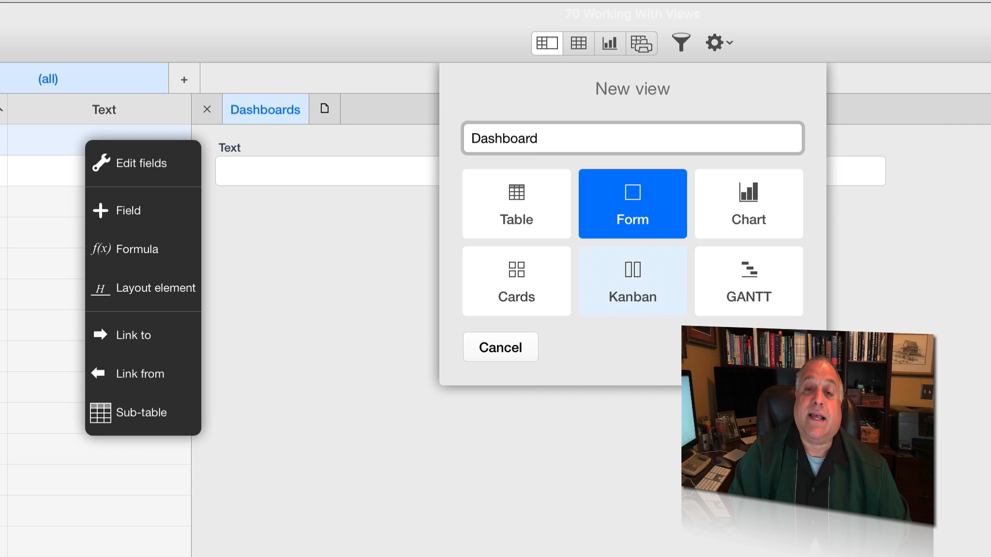
pyautogui.press('Return')
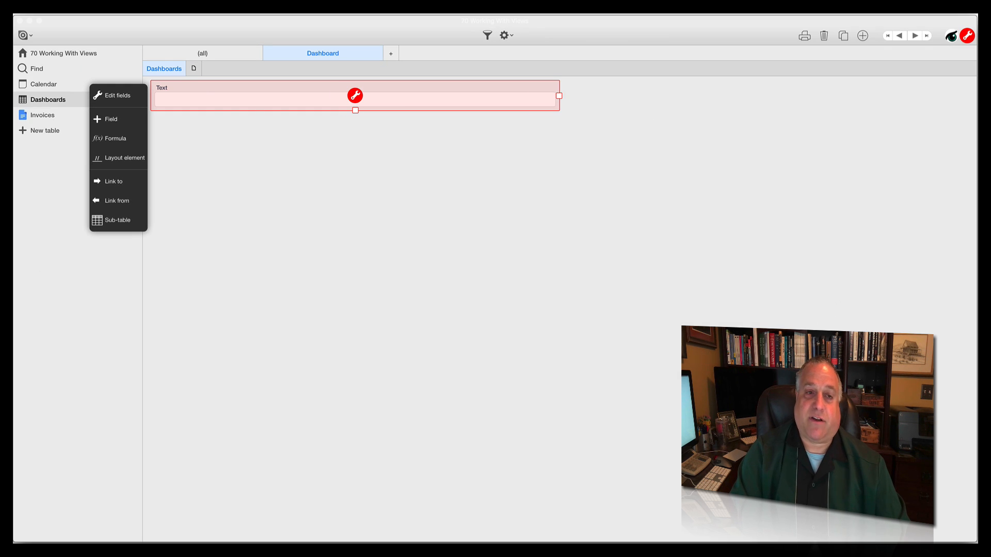
# - Narrow the Text field to about a quarter of its width, save the layout, and add a View layout element below it
pyautogui.moveTo(558, 96); pyautogui.dragTo(252, 96)
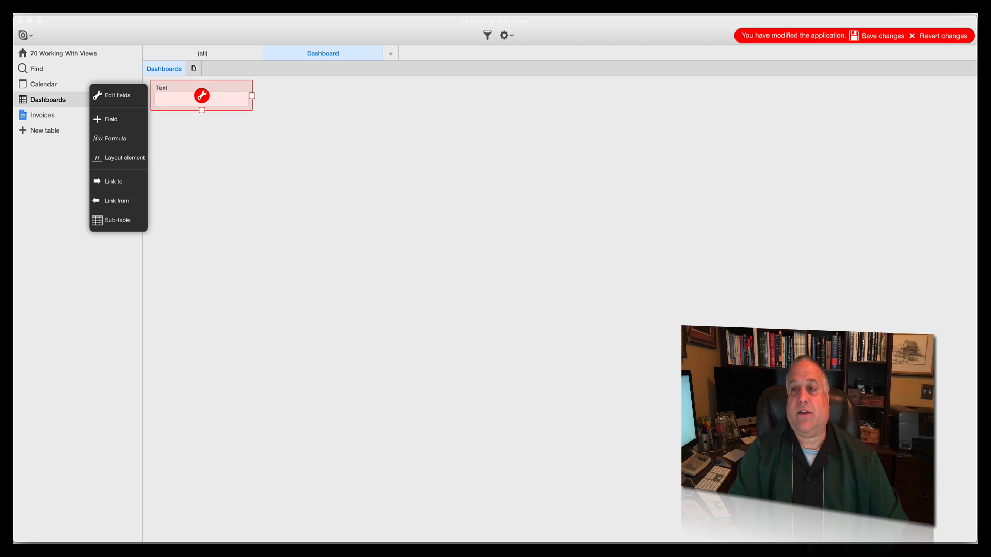
pyautogui.click(877, 36)
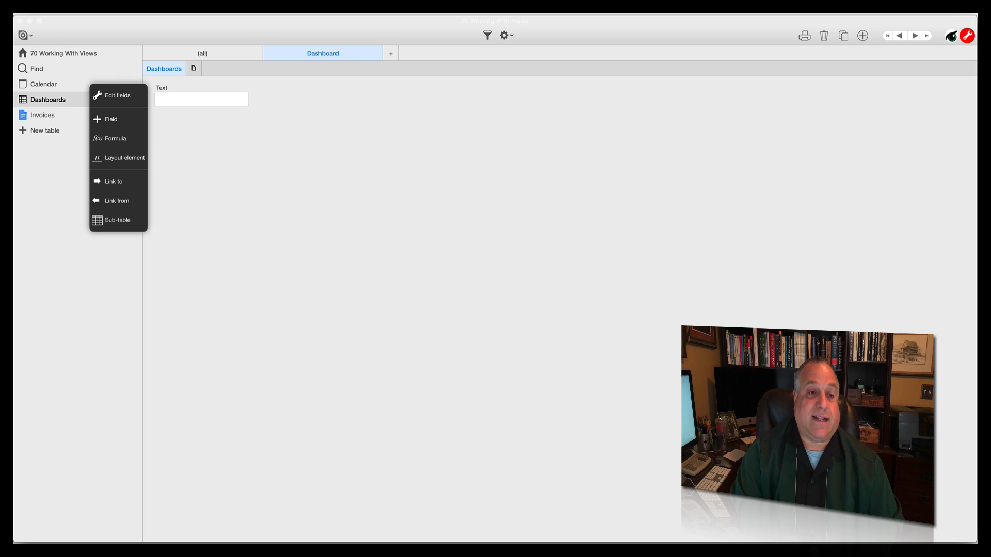
pyautogui.click(119, 158)
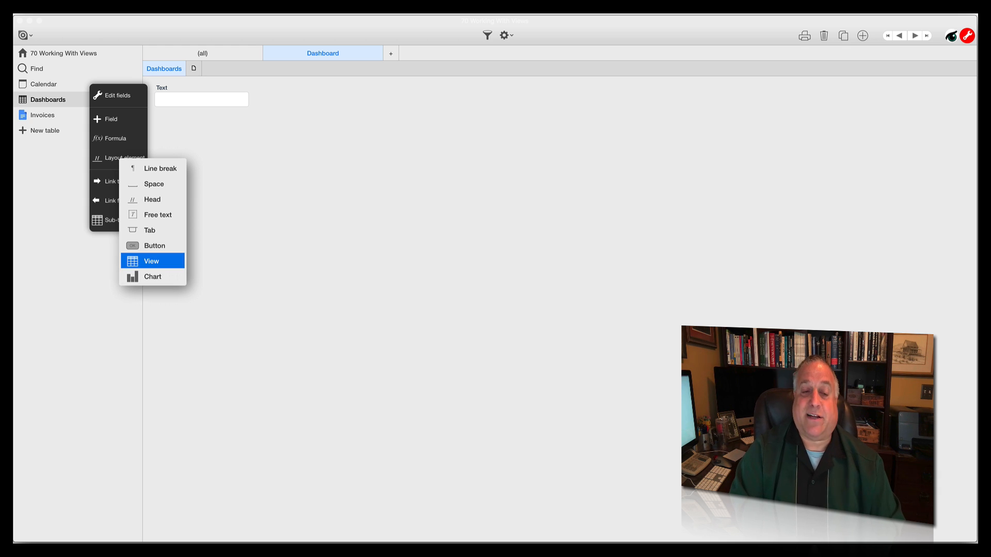
pyautogui.click(153, 261)
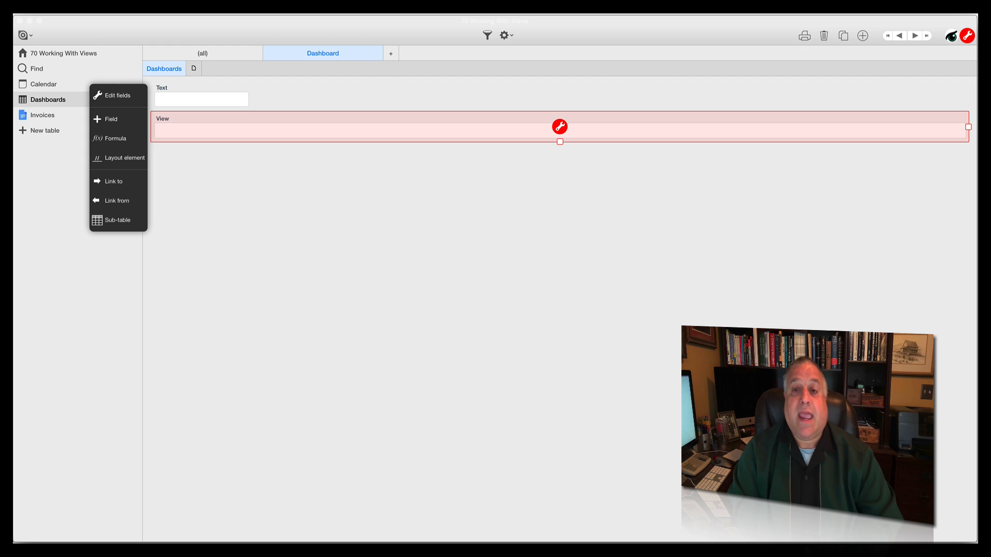
# - Check the table names in the data model and set the View element's formula to "select Invoices"
pyautogui.click(559, 126)
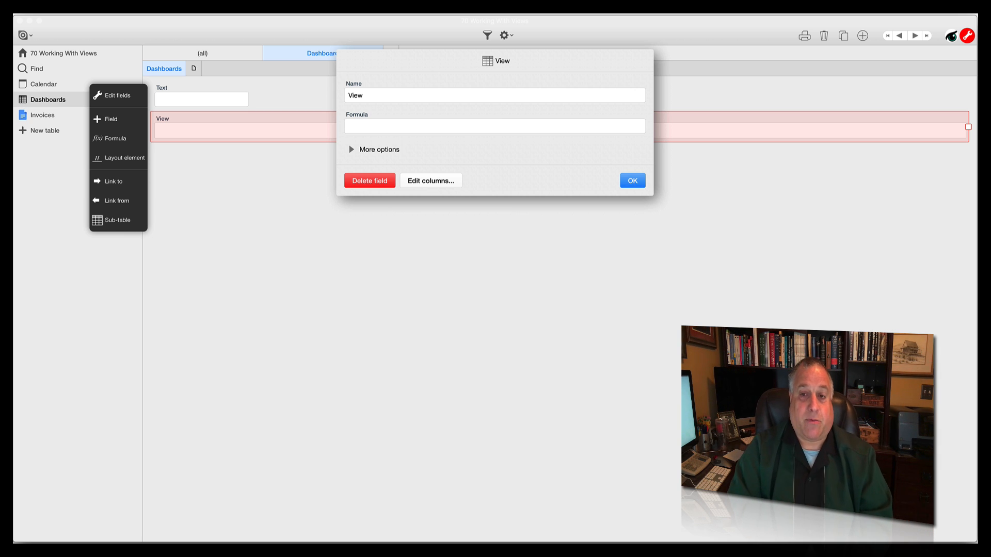
pyautogui.press('Return')
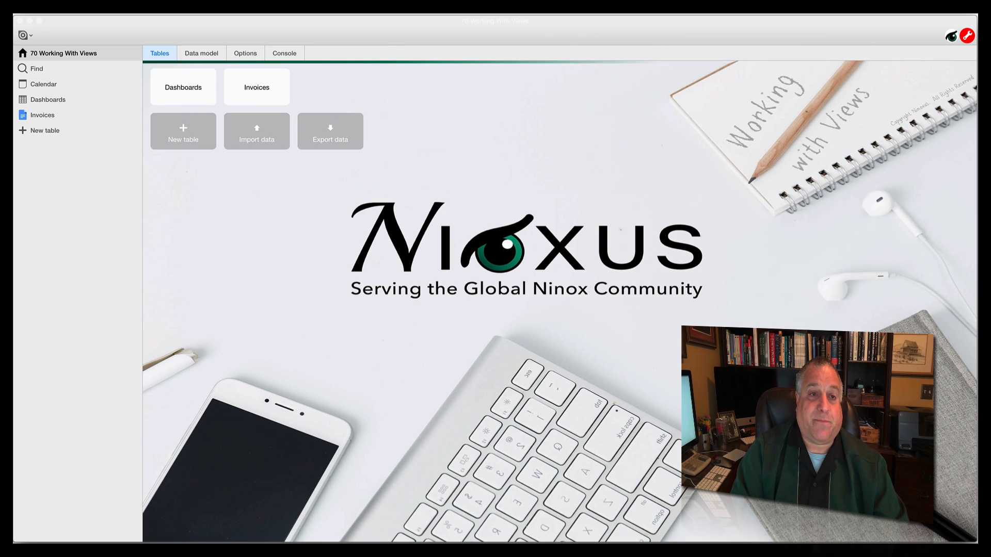
pyautogui.click(202, 53)
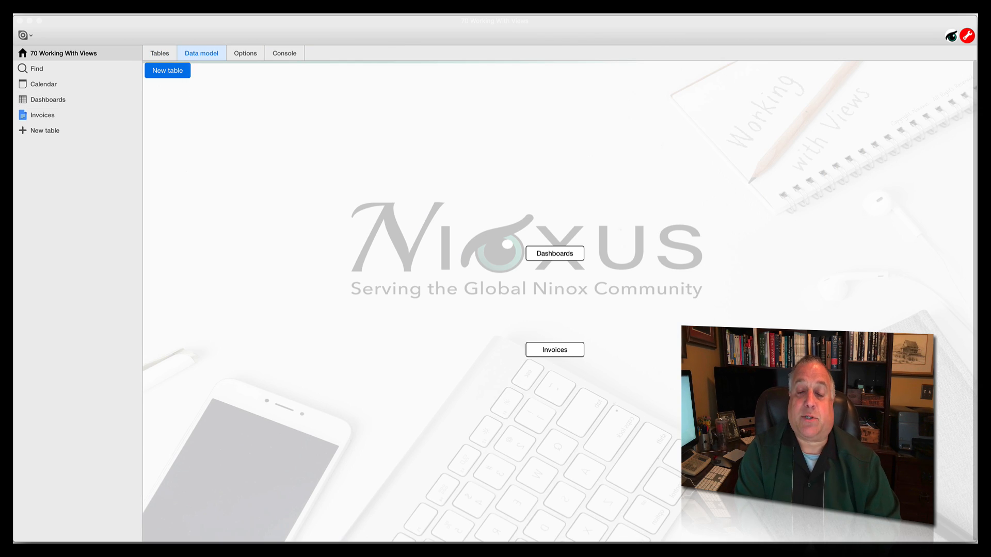
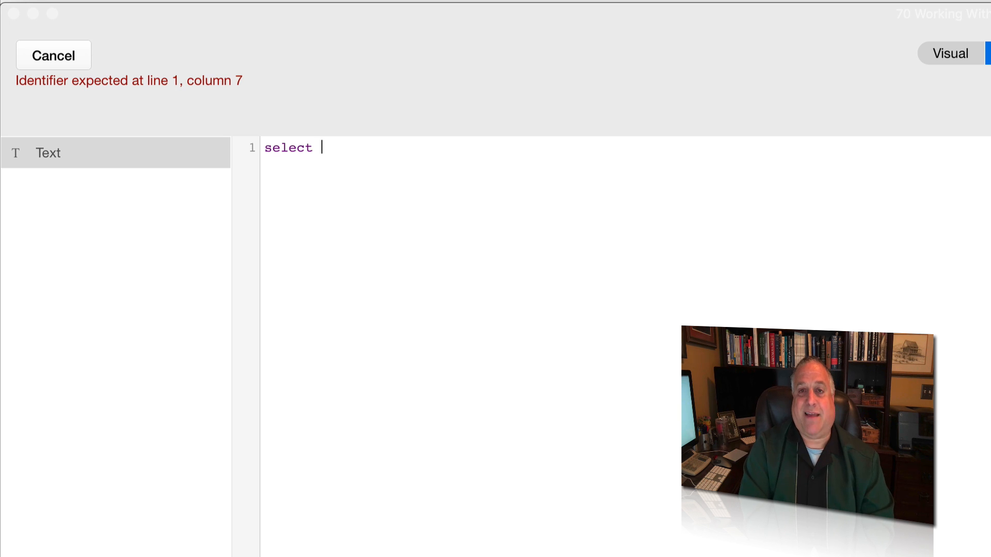
pyautogui.write('Invoices')
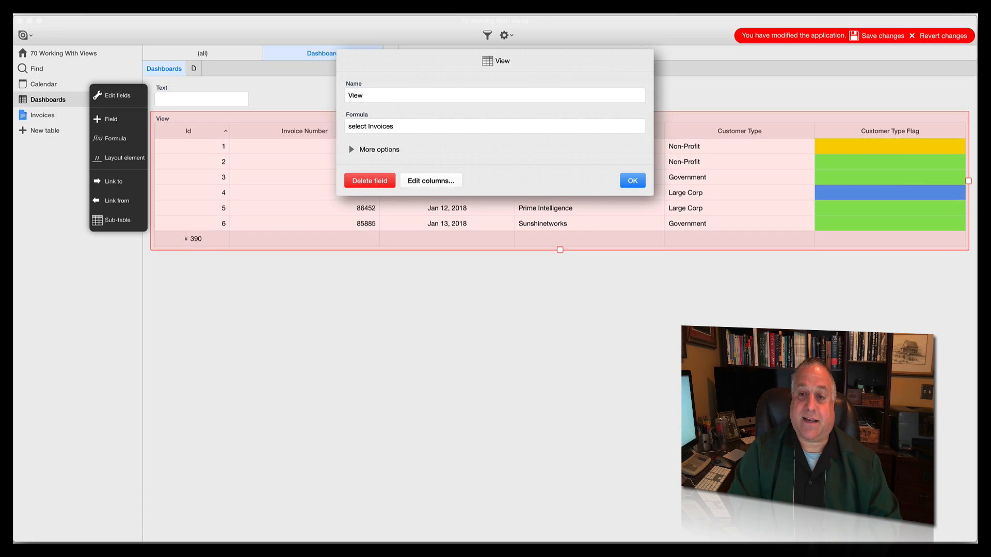
pyautogui.press('Return')
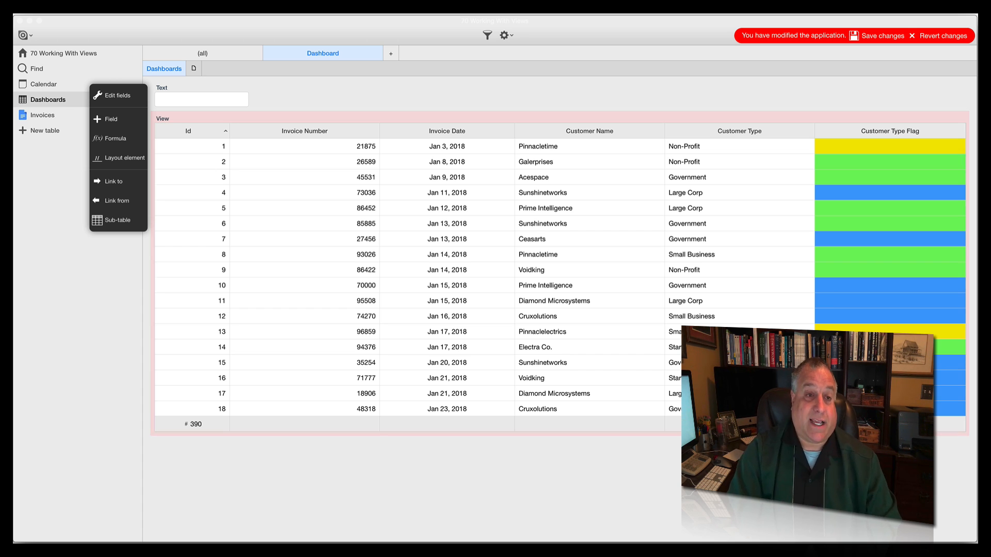
# - Rename the View element on the Dashboard form as INVOICES VIEW
pyautogui.click(560, 273)
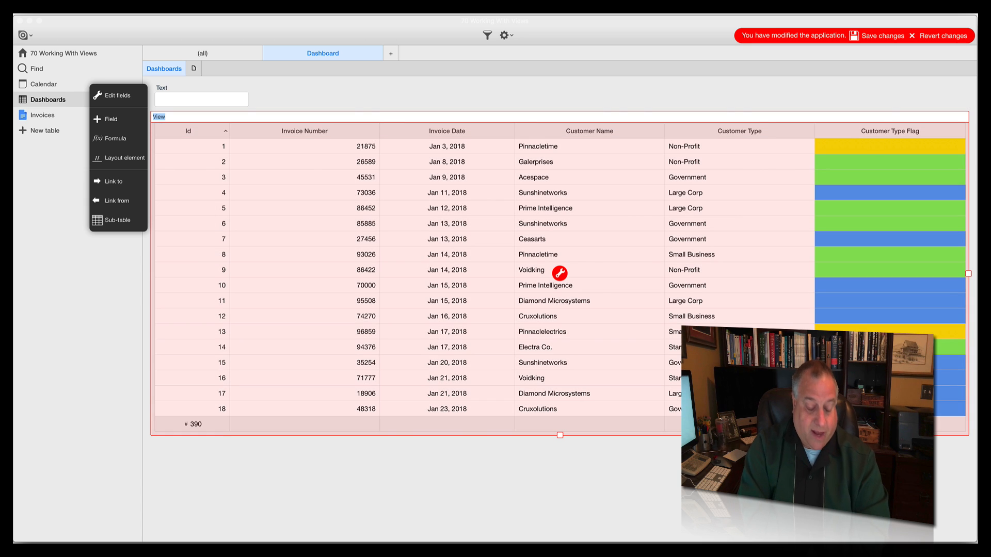
pyautogui.write('INOVICE')
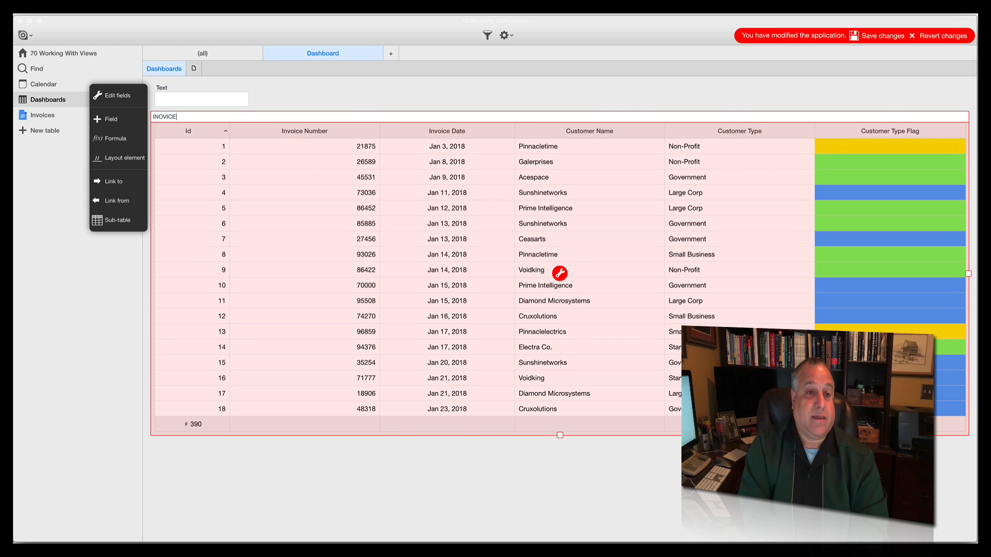
pyautogui.press('BackSpace')
pyautogui.press('BackSpace')
pyautogui.press('BackSpace')
pyautogui.press('BackSpace')
pyautogui.press('BackSpace')
pyautogui.press('BackSpace')
pyautogui.press('BackSpace')
pyautogui.write('INVOICES VIEW')
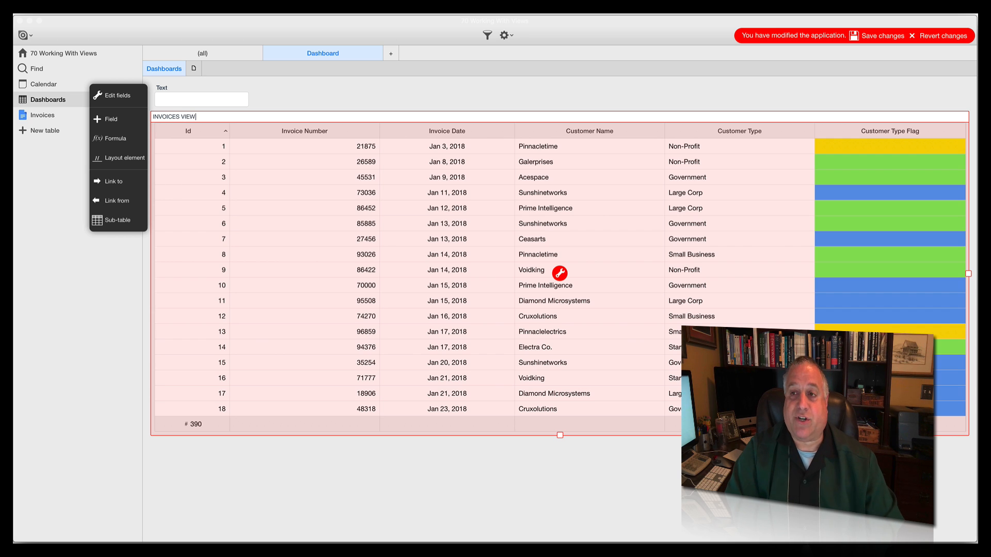
pyautogui.press('Return')
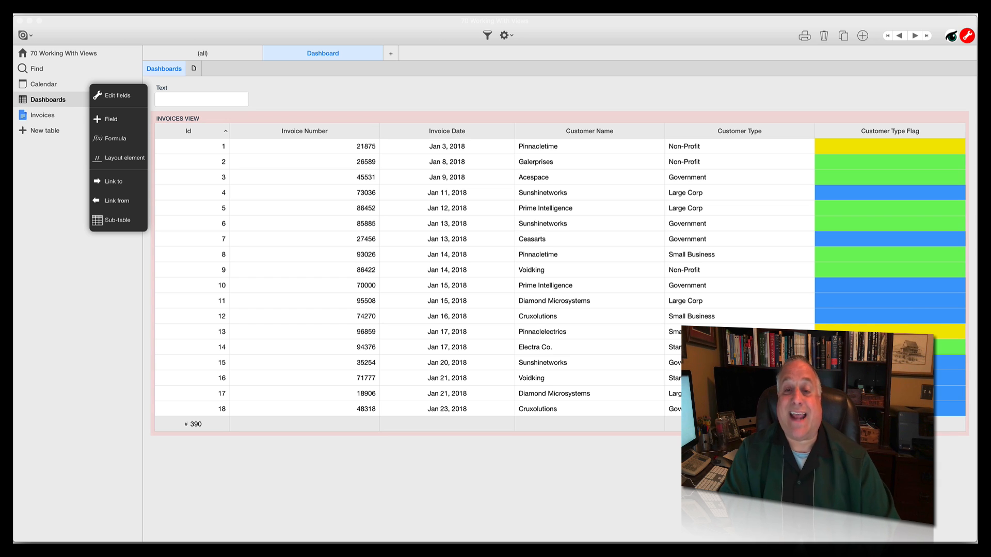
# - Review the formula of the INVOICES VIEW element without changing it
pyautogui.click(559, 273)
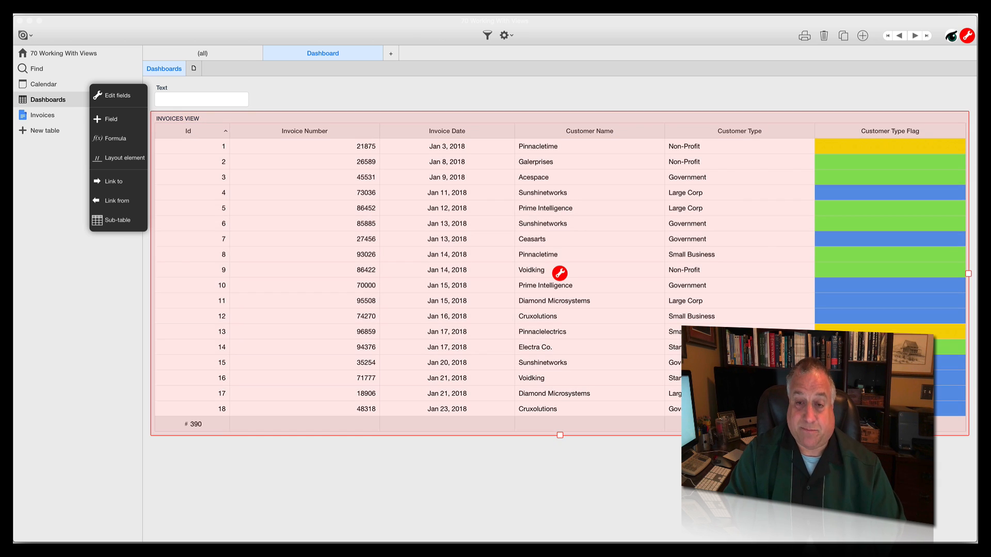
pyautogui.click(559, 273)
pyautogui.click(495, 127)
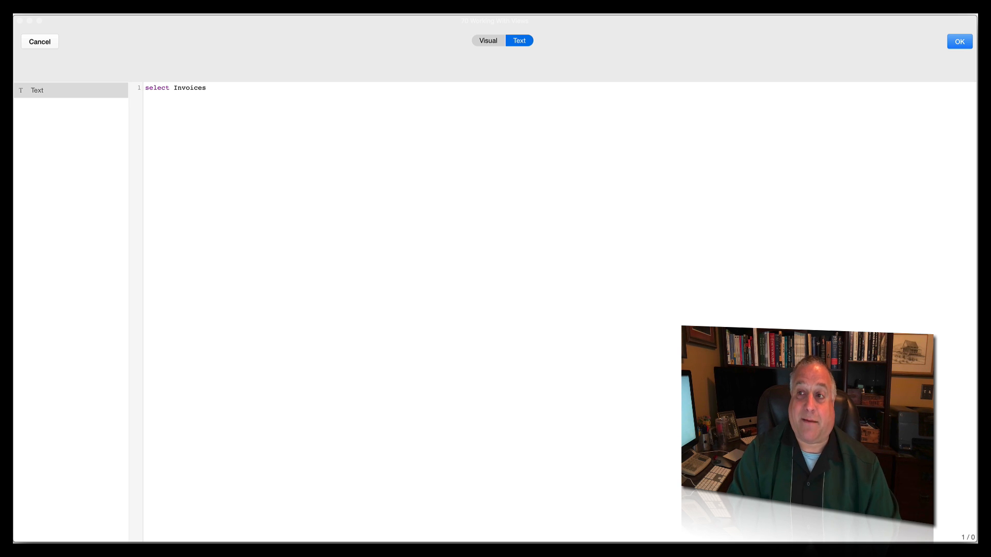
pyautogui.press('Escape')
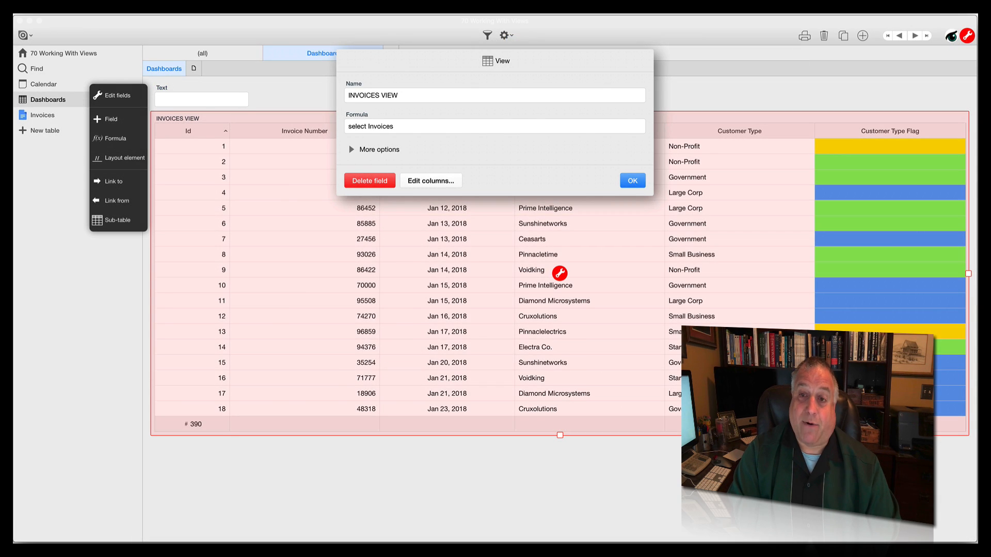
pyautogui.press('Return')
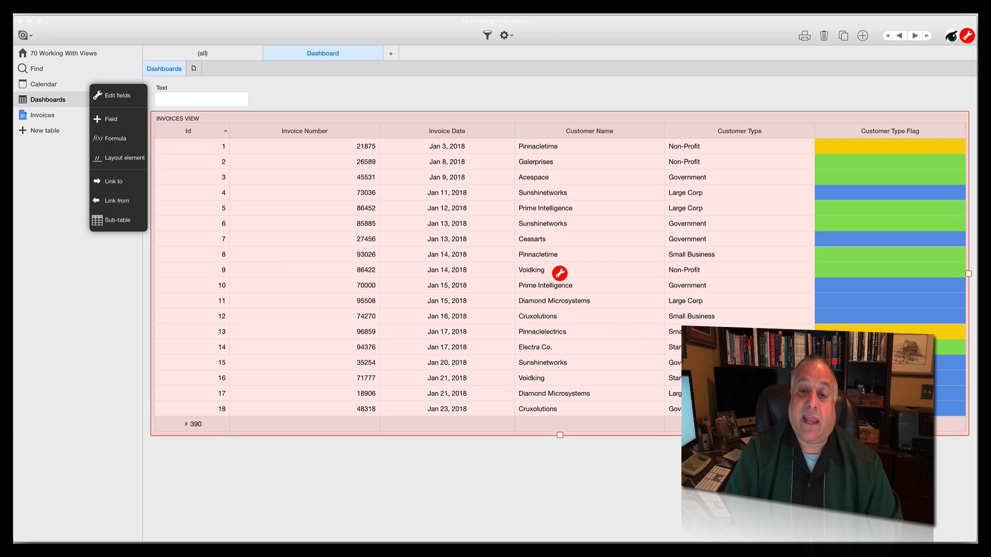
# - Edit the columns of the INVOICES VIEW element and make Invoice Number, Invoice Date and Customer Name its first visible columns
pyautogui.doubleClick(559, 273)
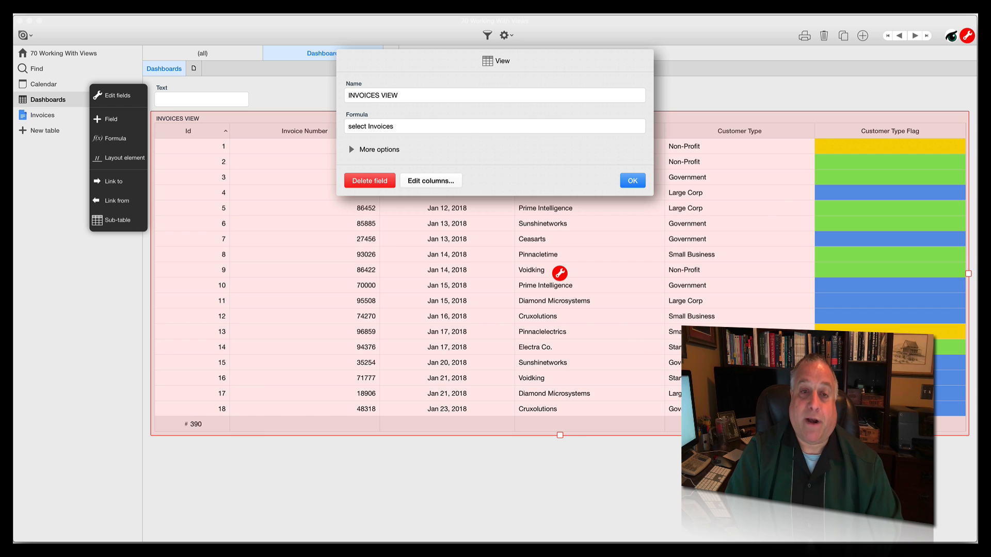
pyautogui.moveTo(399, 96); pyautogui.dragTo(345, 96)
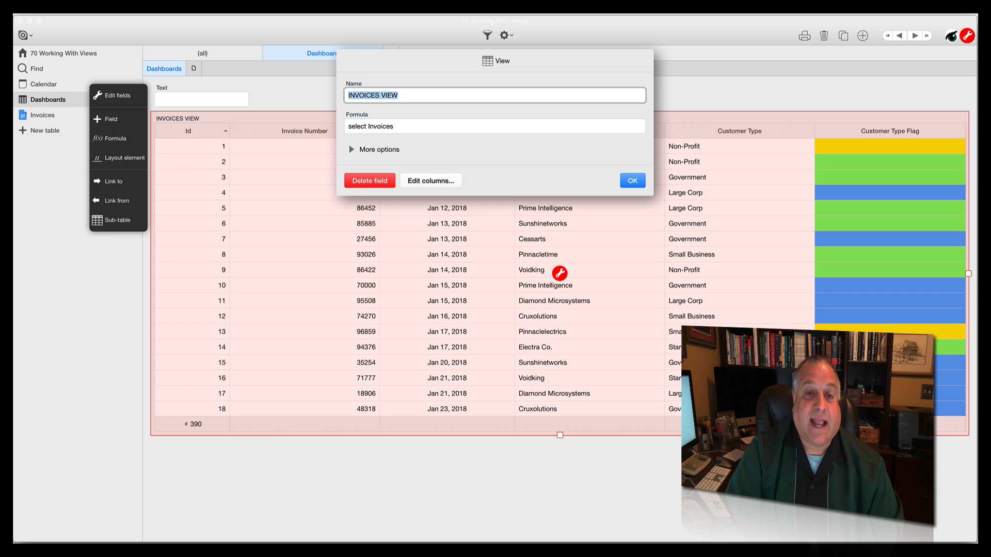
pyautogui.click(352, 150)
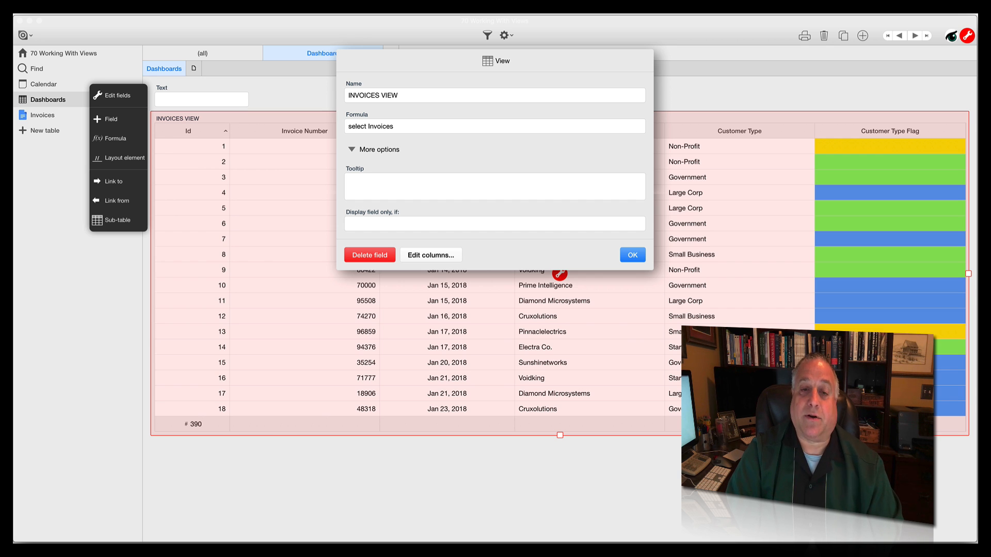
pyautogui.click(430, 255)
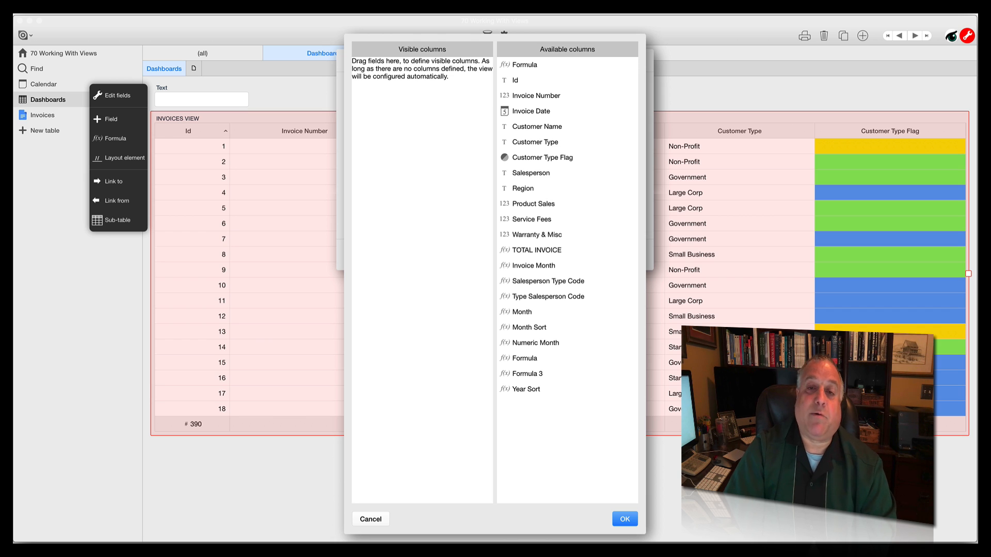
pyautogui.click(536, 95)
pyautogui.moveTo(536, 96); pyautogui.dragTo(392, 65)
pyautogui.click(531, 95)
pyautogui.moveTo(532, 95); pyautogui.dragTo(393, 80)
pyautogui.click(537, 95)
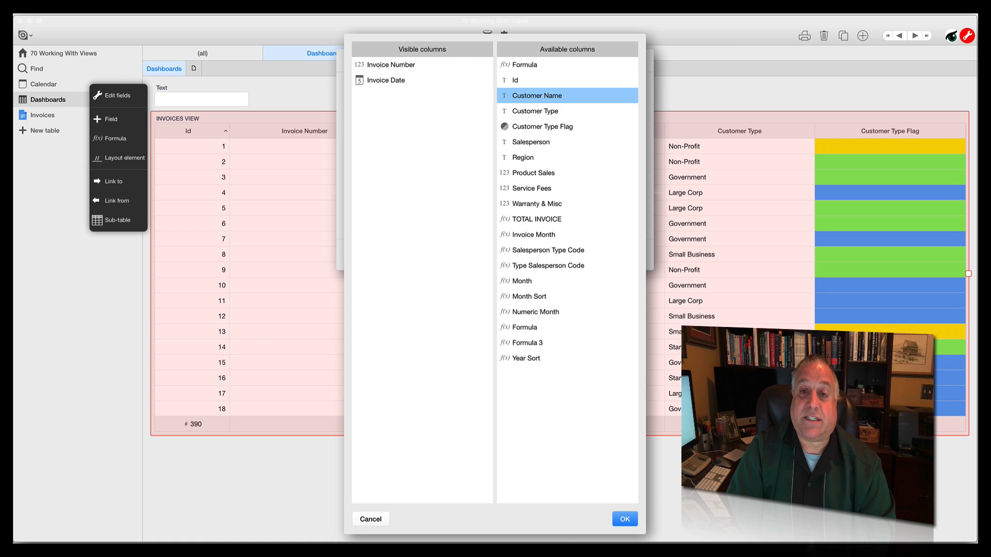
pyautogui.moveTo(536, 95); pyautogui.dragTo(392, 96)
# - Append Salesperson, Product Sales, Service Fees, Warranty & Misc and TOTAL INVOICE to the visible columns, below Customer Name
pyautogui.click(535, 127)
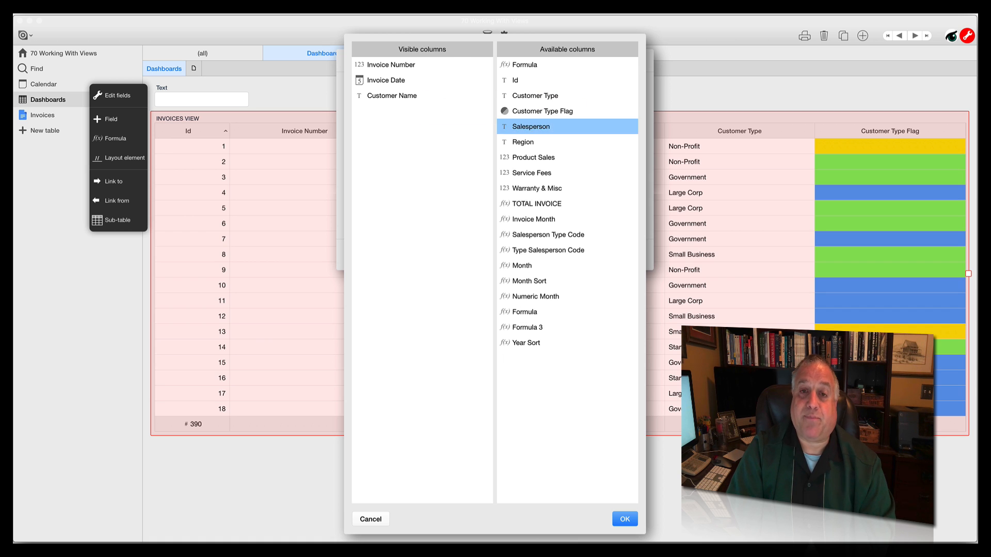
pyautogui.moveTo(534, 127); pyautogui.dragTo(392, 111)
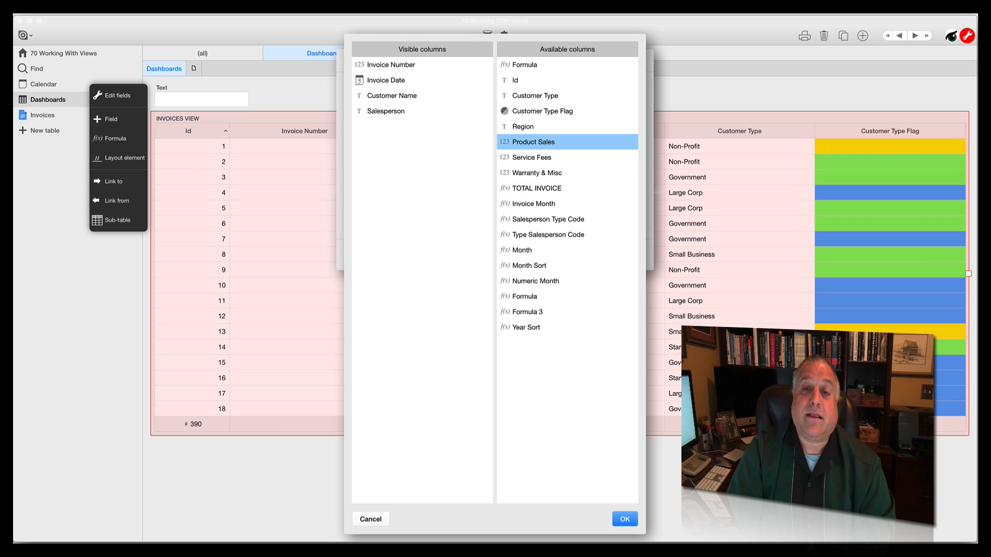
pyautogui.moveTo(533, 142); pyautogui.dragTo(392, 126)
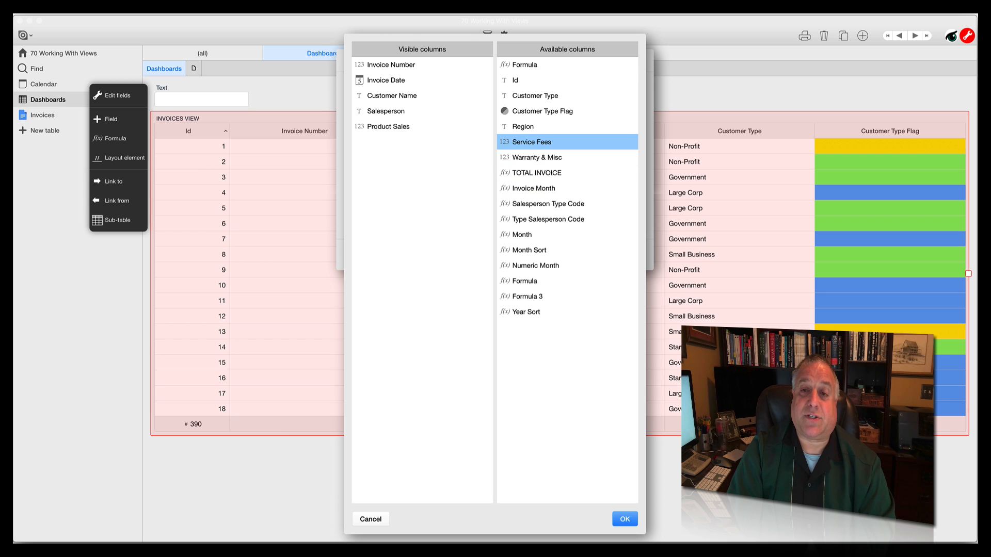
pyautogui.moveTo(531, 142); pyautogui.dragTo(392, 142)
pyautogui.click(532, 142)
pyautogui.moveTo(531, 142); pyautogui.dragTo(393, 157)
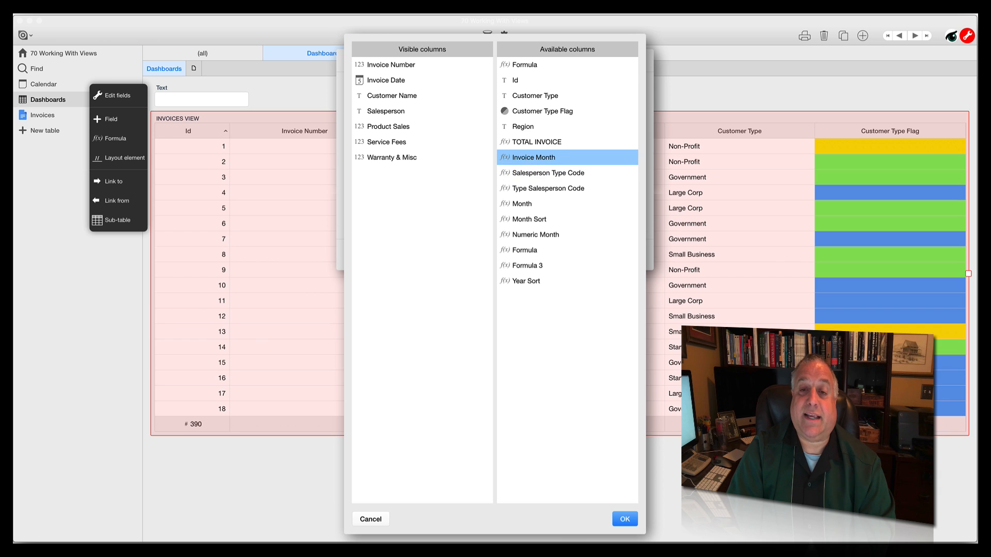
pyautogui.moveTo(531, 142); pyautogui.dragTo(392, 173)
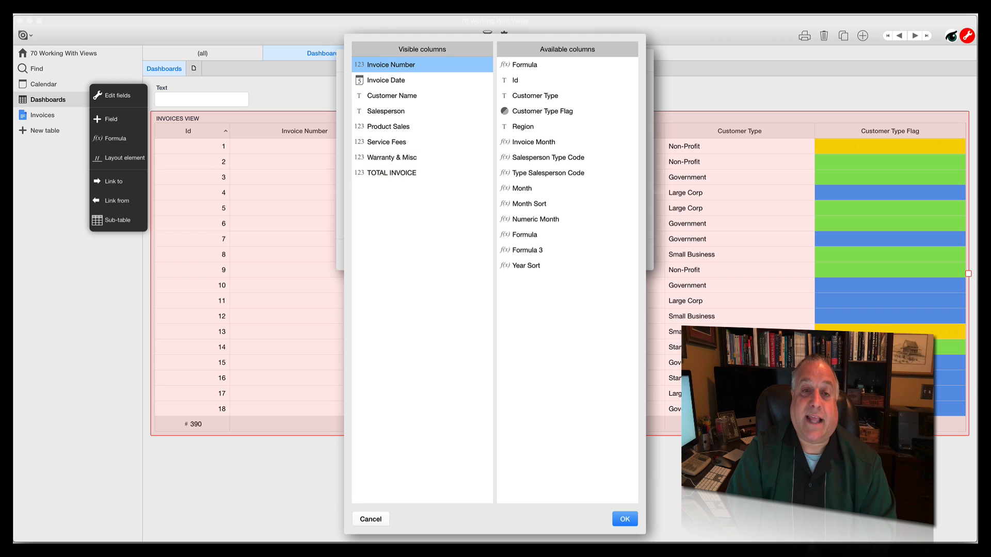
# - Sort the view's Invoice Number column ascending and apply the column setup to the INVOICES VIEW element
pyautogui.click(391, 65)
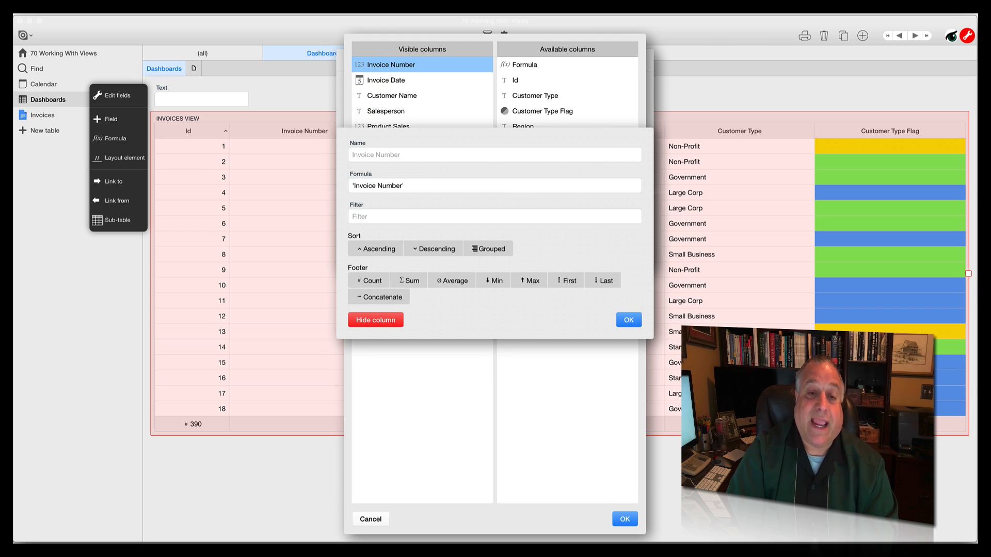
pyautogui.click(375, 249)
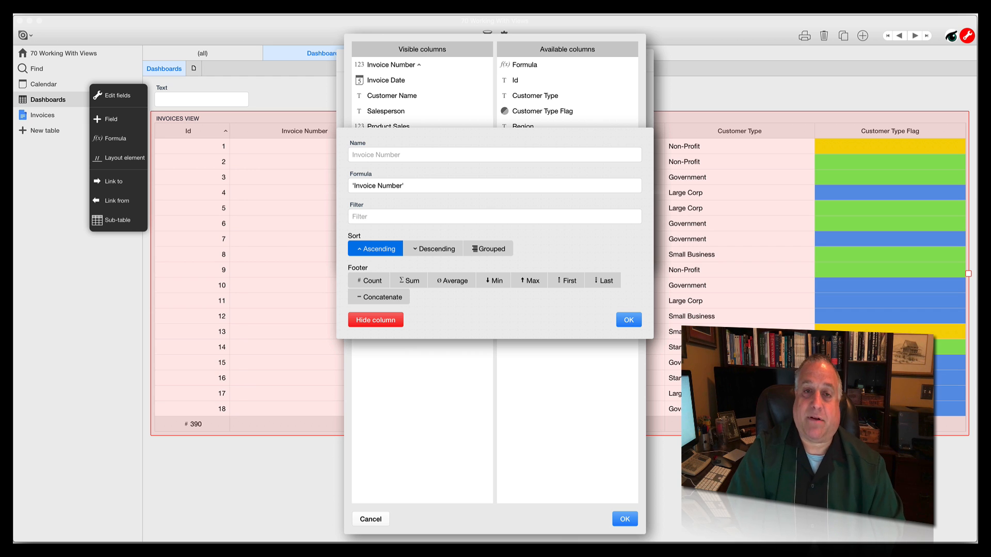
pyautogui.click(629, 320)
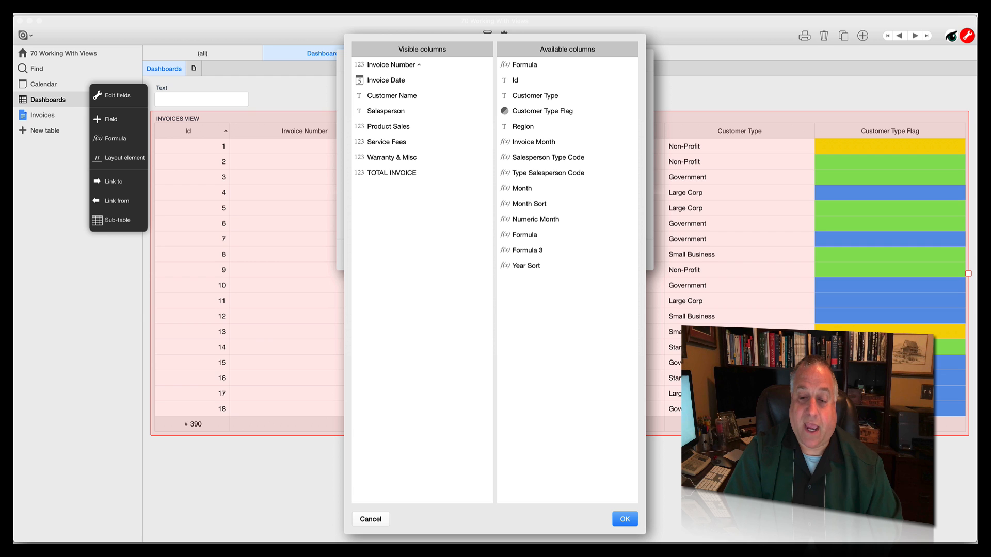
pyautogui.click(624, 519)
pyautogui.press('Return')
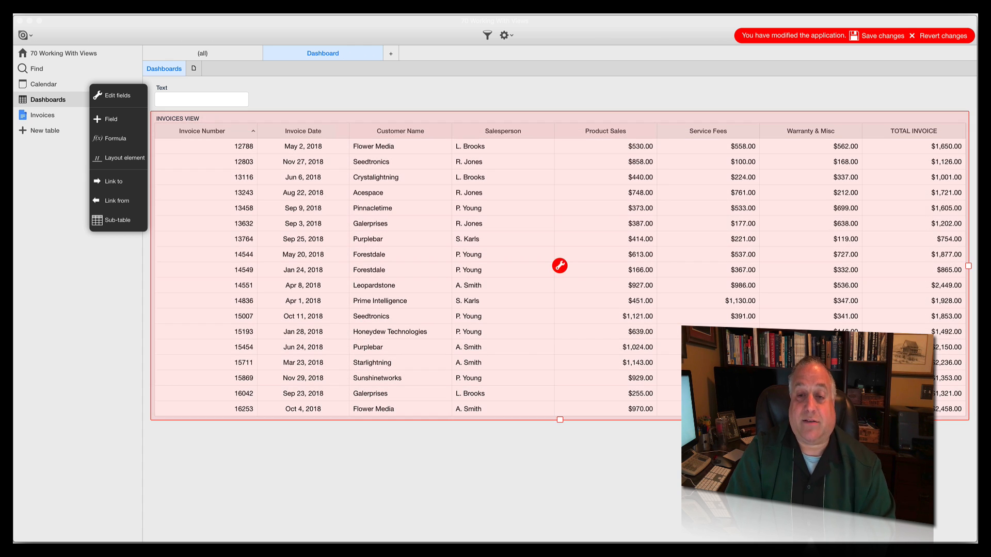
# - Check the settings of the INVOICES VIEW element, save the modified layout and deselect the element
pyautogui.click(560, 265)
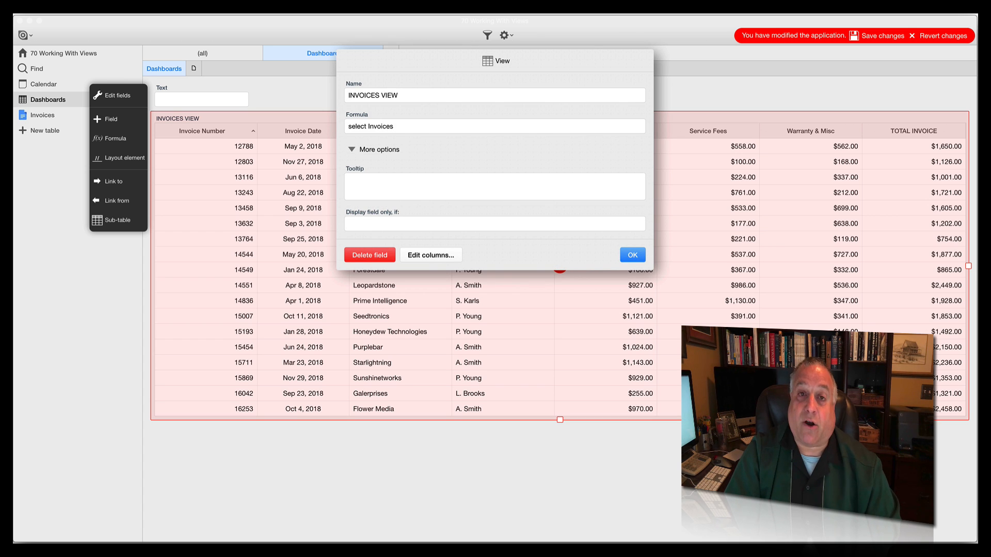
pyautogui.click(633, 255)
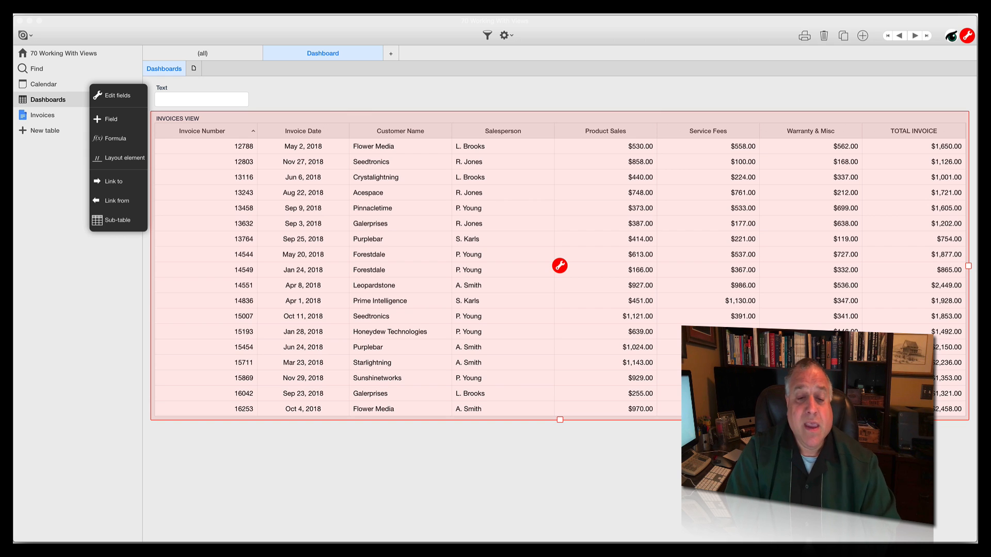
pyautogui.click(516, 465)
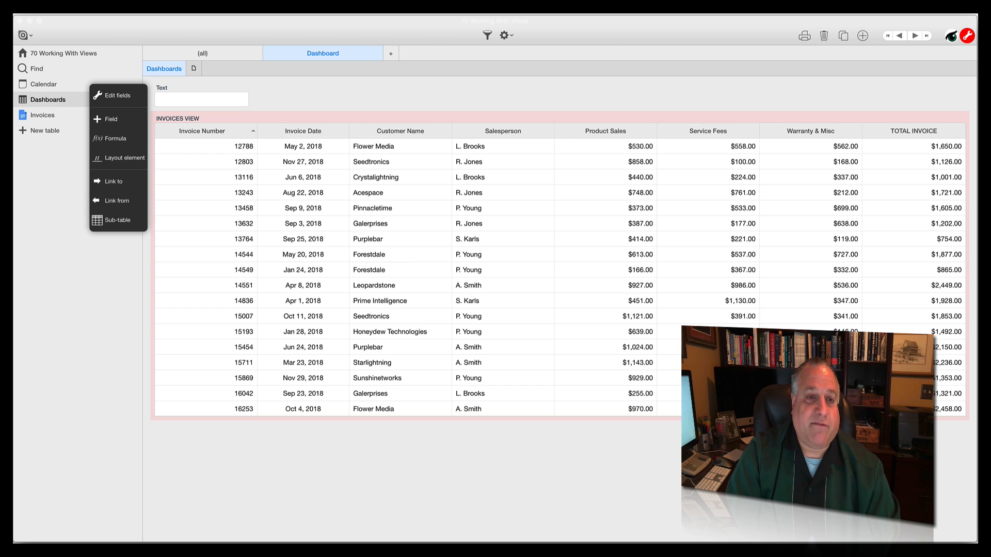
# - Narrow the view's Invoice Number, Invoice Date, Customer Name and Salesperson columns to fit their contents
pyautogui.moveTo(257, 131); pyautogui.dragTo(218, 131)
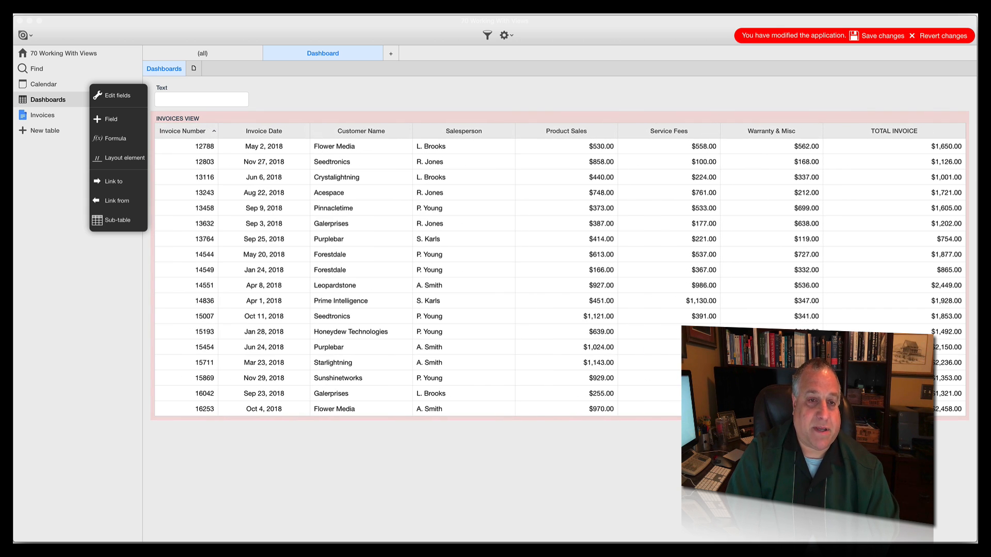
pyautogui.moveTo(310, 131); pyautogui.dragTo(278, 131)
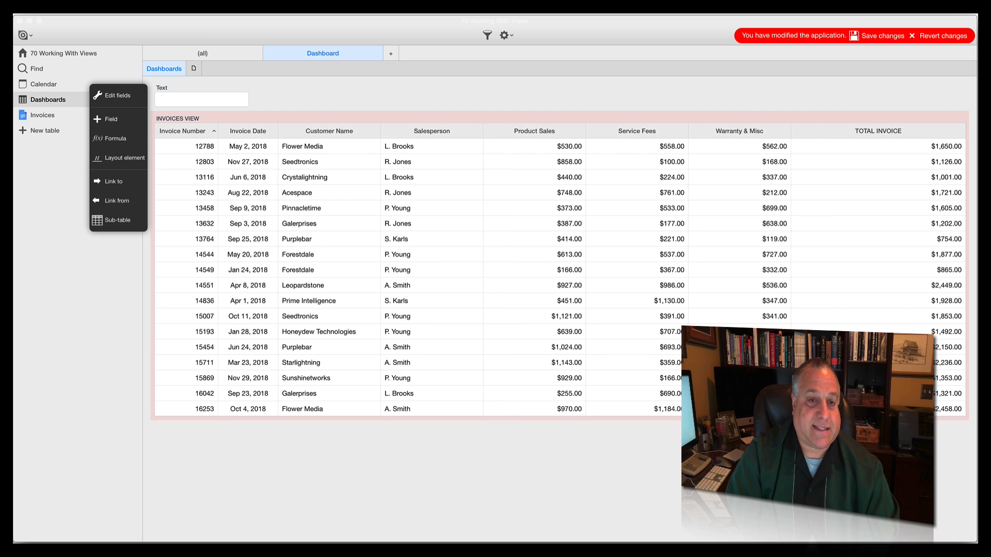
pyautogui.moveTo(381, 131); pyautogui.dragTo(362, 131)
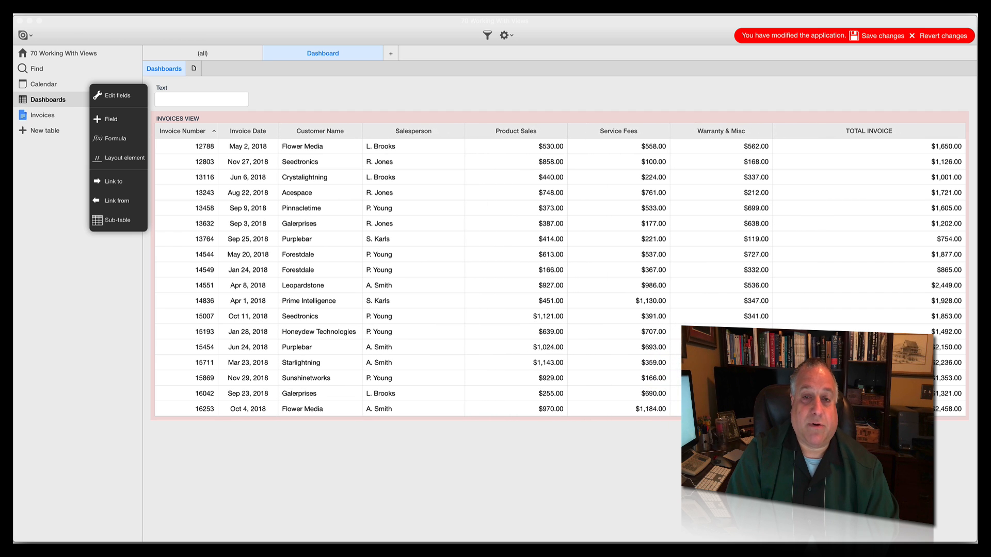
pyautogui.moveTo(465, 132); pyautogui.dragTo(433, 131)
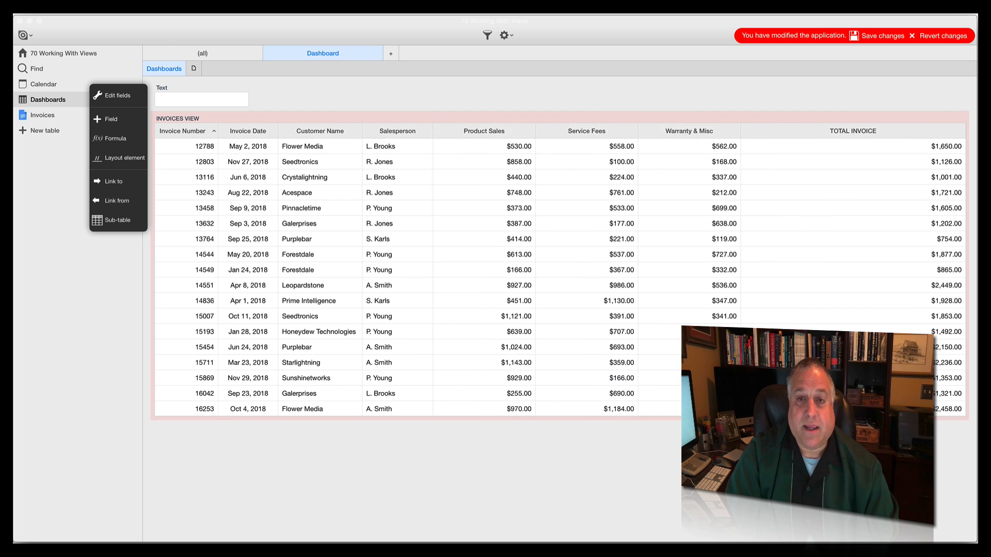
# - Widen the Product Sales, Service Fees and Warranty & Misc columns to roughly equal widths and save the layout
pyautogui.moveTo(535, 131); pyautogui.dragTo(572, 131)
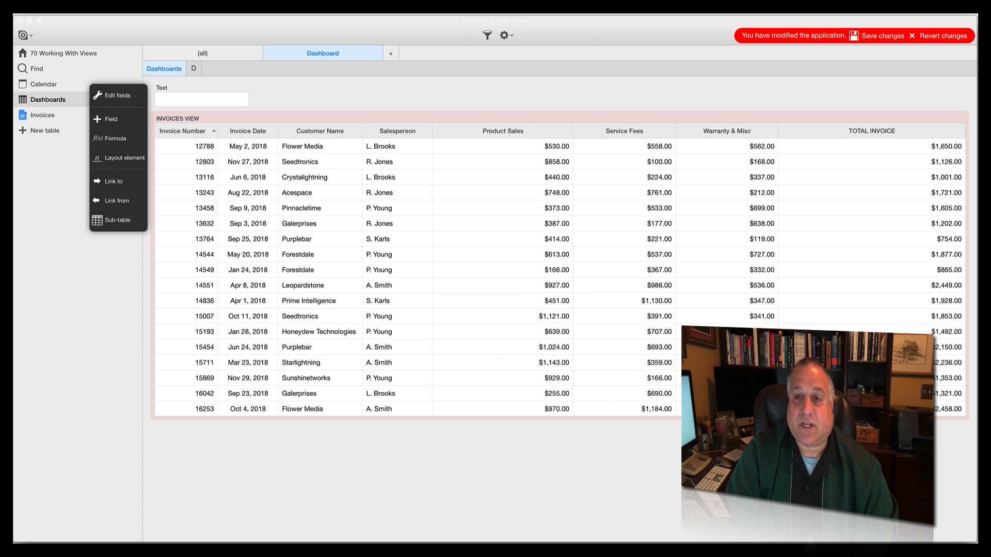
pyautogui.moveTo(676, 132); pyautogui.dragTo(707, 131)
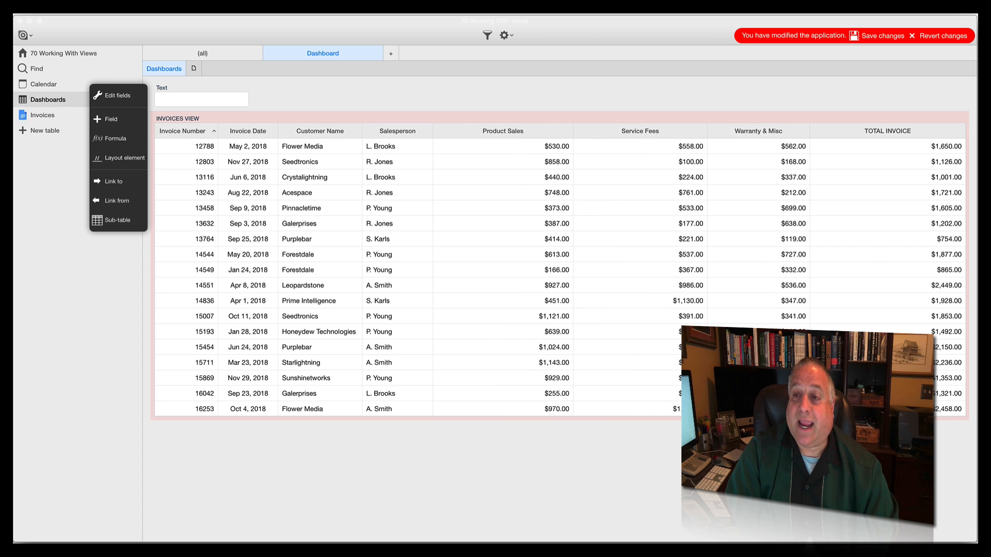
pyautogui.moveTo(809, 131); pyautogui.dragTo(843, 131)
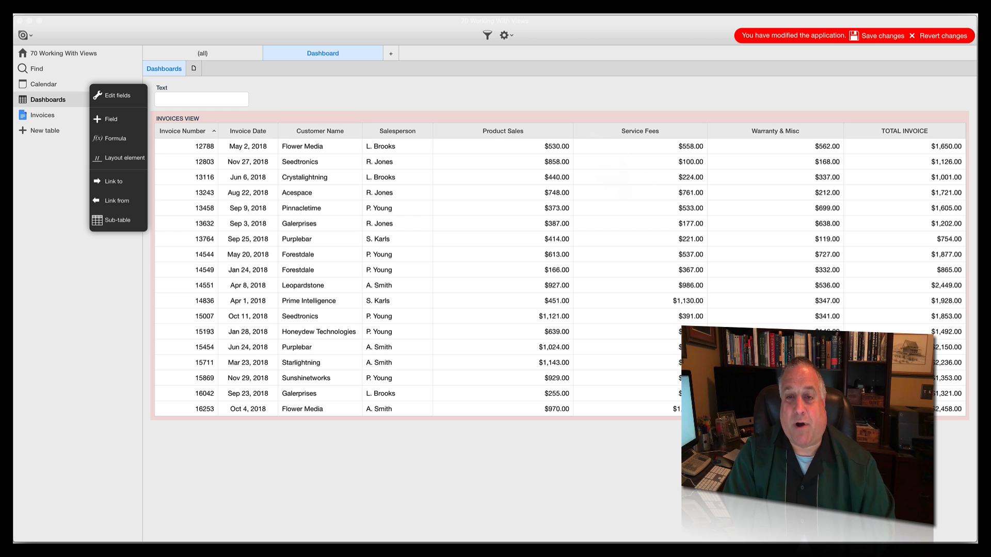
pyautogui.moveTo(573, 131); pyautogui.dragTo(564, 131)
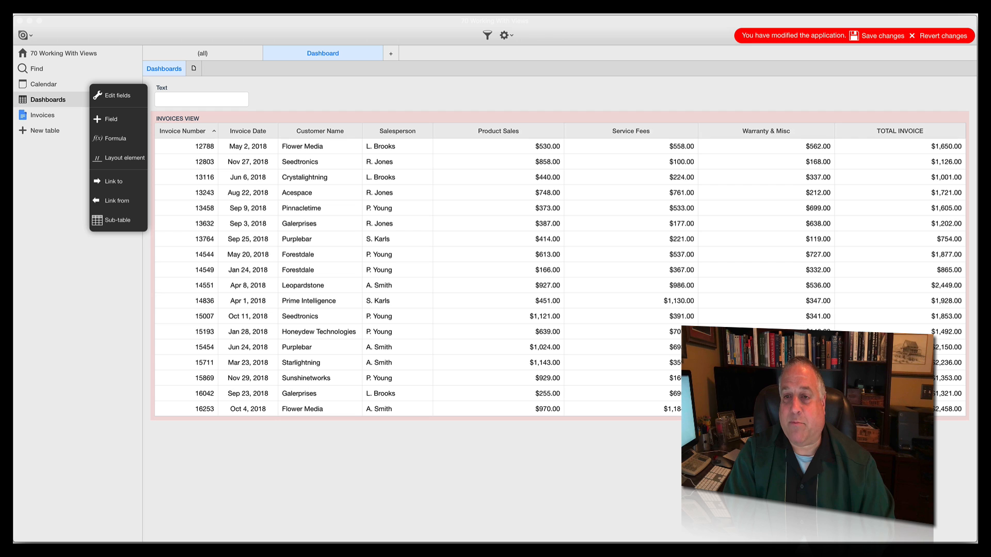
pyautogui.moveTo(699, 132); pyautogui.dragTo(701, 131)
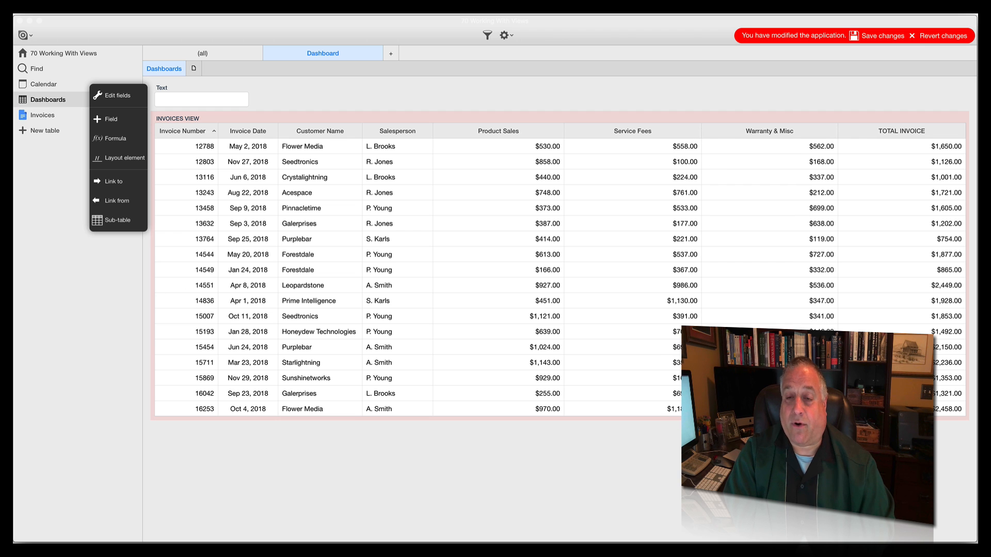
pyautogui.click(877, 36)
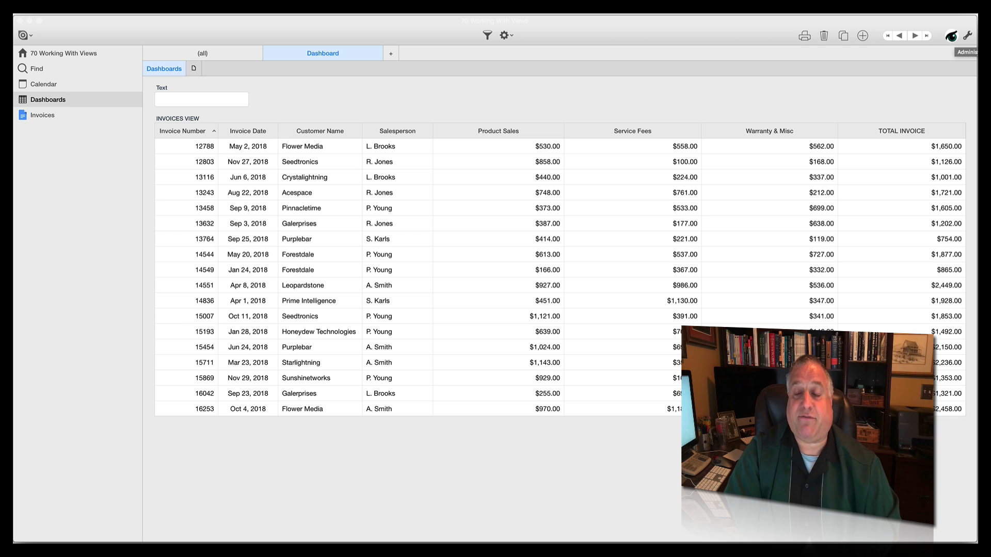
# - Add two Date fields to the Dashboard form and place them side by side next to the Text field, above the view
pyautogui.click(967, 36)
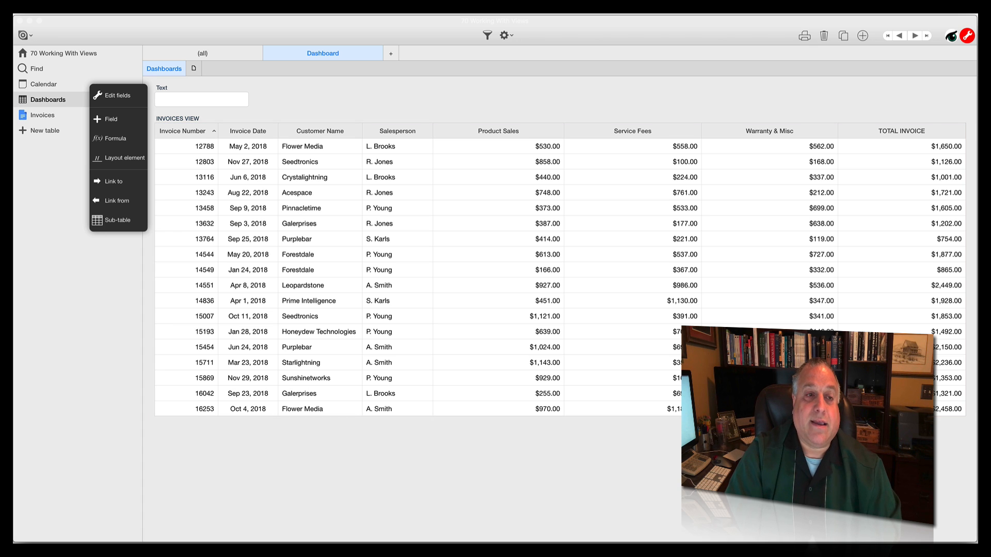
pyautogui.click(105, 119)
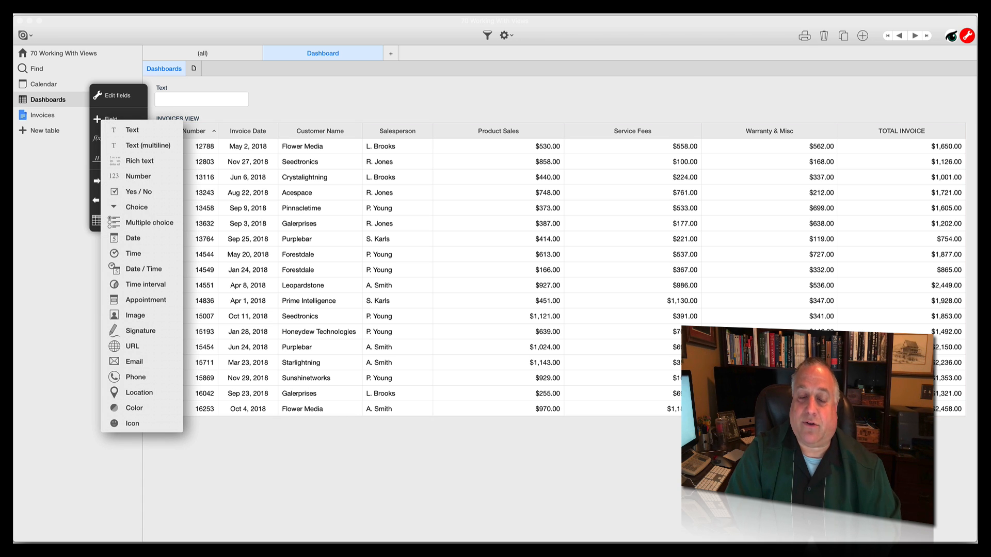
pyautogui.click(133, 238)
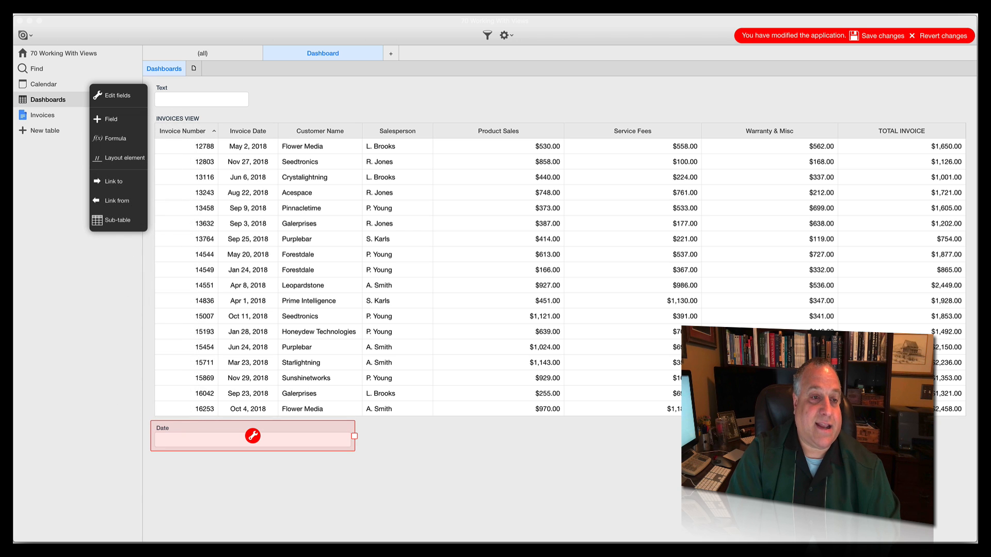
pyautogui.click(105, 119)
pyautogui.click(135, 238)
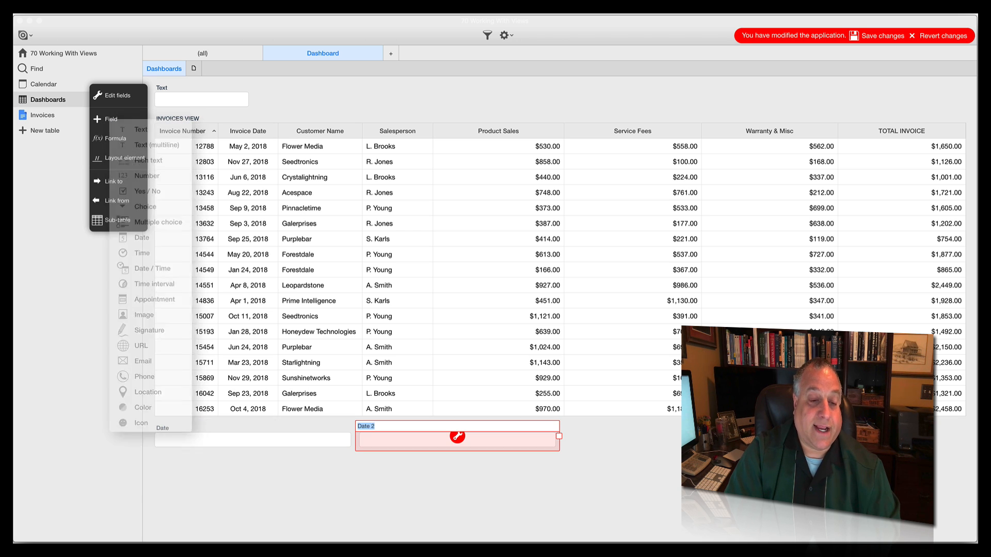
pyautogui.moveTo(458, 436); pyautogui.dragTo(559, 95)
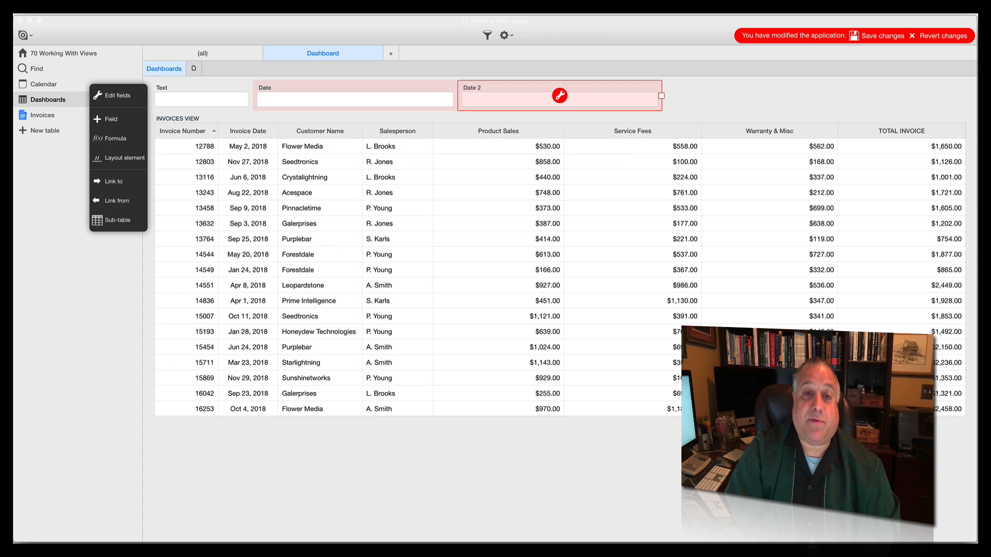
# - Narrow the Date and Date 2 fields to half their width, matching the Text field, and save the layout
pyautogui.click(355, 95)
pyautogui.moveTo(457, 96); pyautogui.dragTo(355, 96)
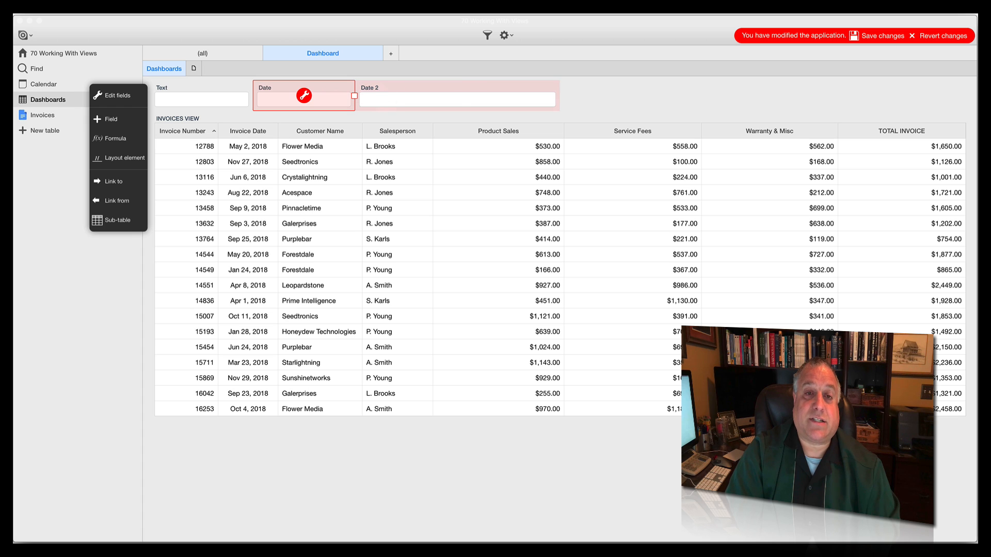
pyautogui.click(457, 96)
pyautogui.moveTo(559, 96); pyautogui.dragTo(457, 96)
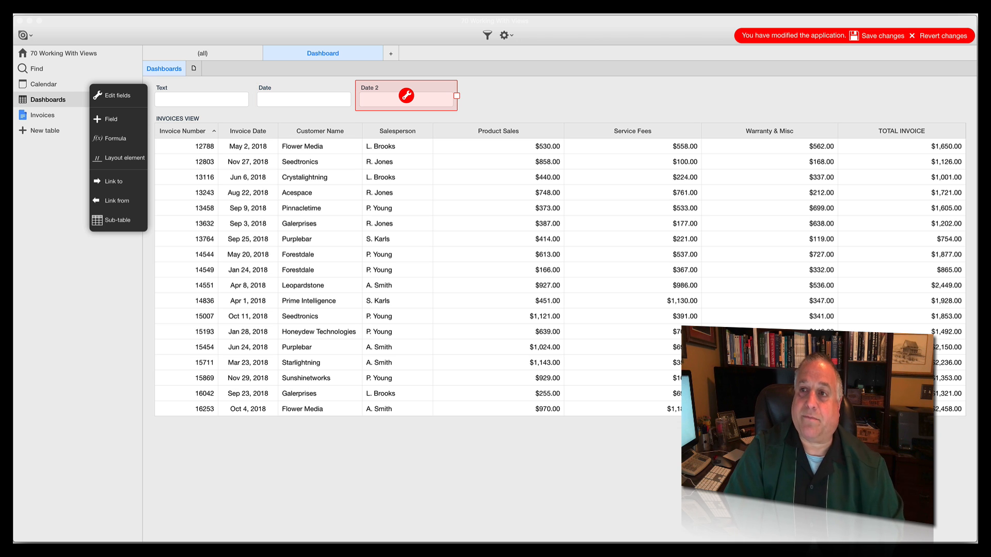
pyautogui.click(882, 35)
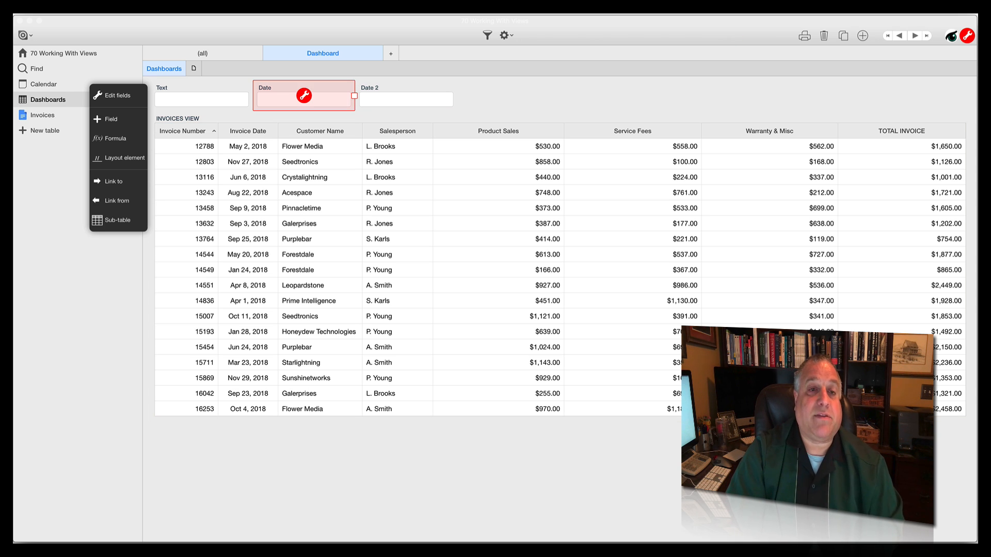
# - Rename the Date field to BEG DATE and the Date 2 field to END DATE, and save the form changes
pyautogui.click(265, 88)
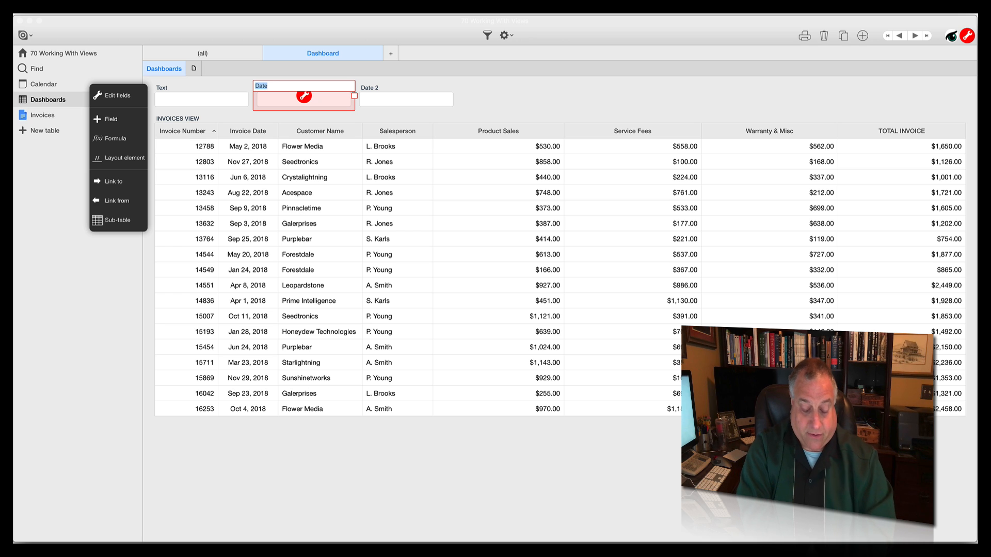
pyautogui.write('BEG')
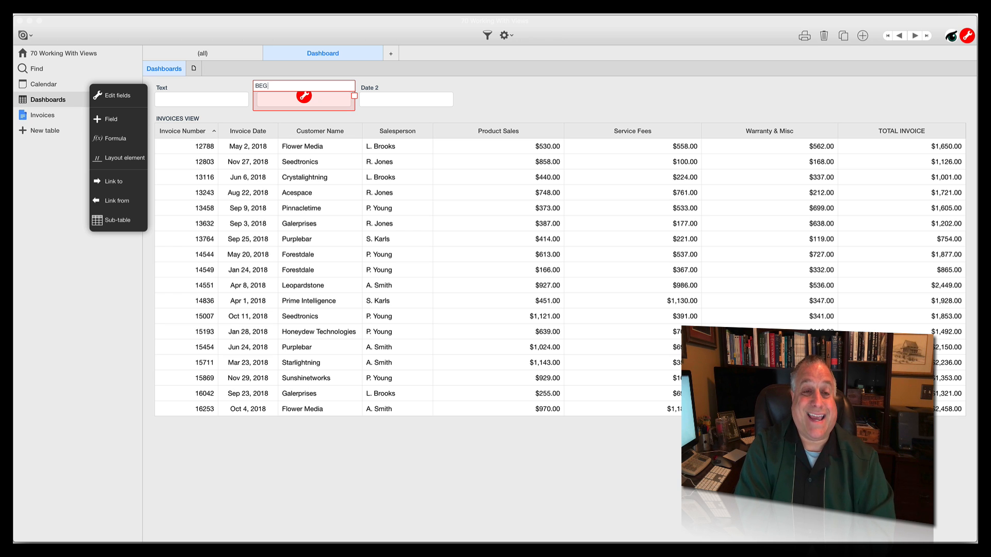
pyautogui.write(' DATE')
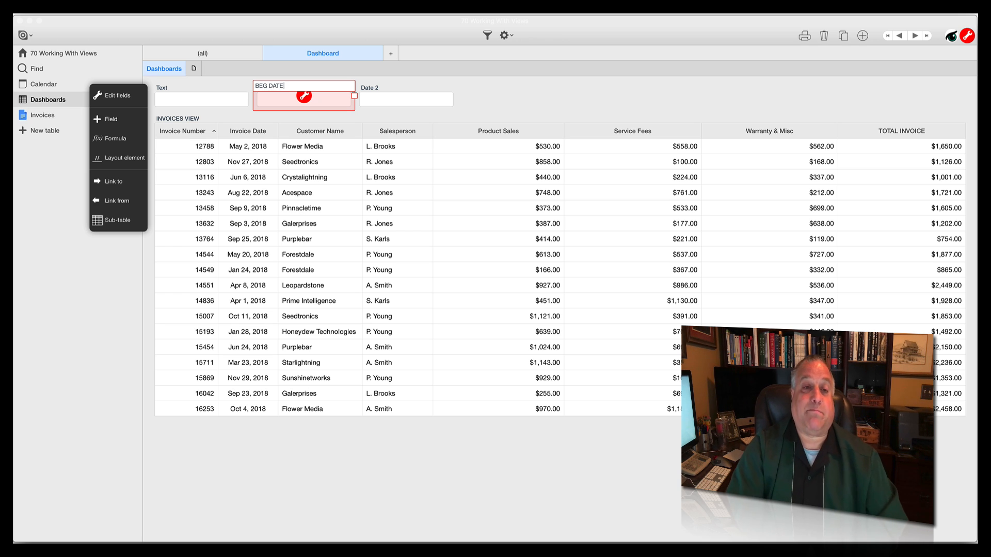
pyautogui.click(369, 88)
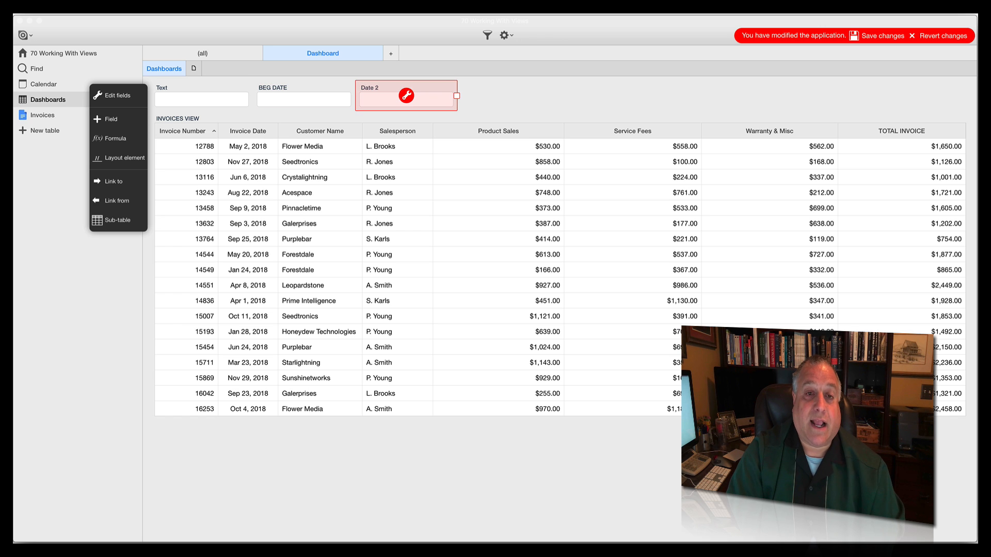
pyautogui.click(370, 88)
pyautogui.write('END DATE')
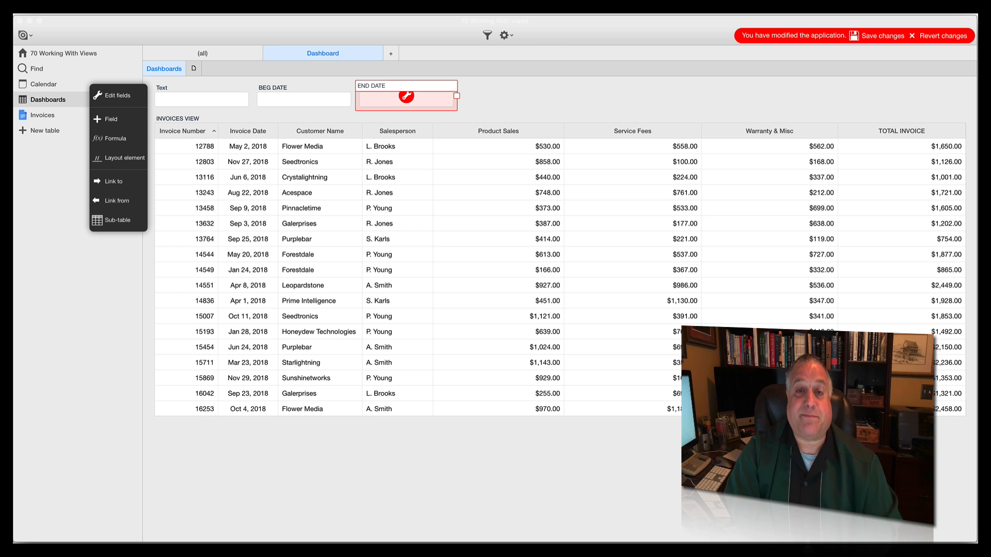
pyautogui.press('Return')
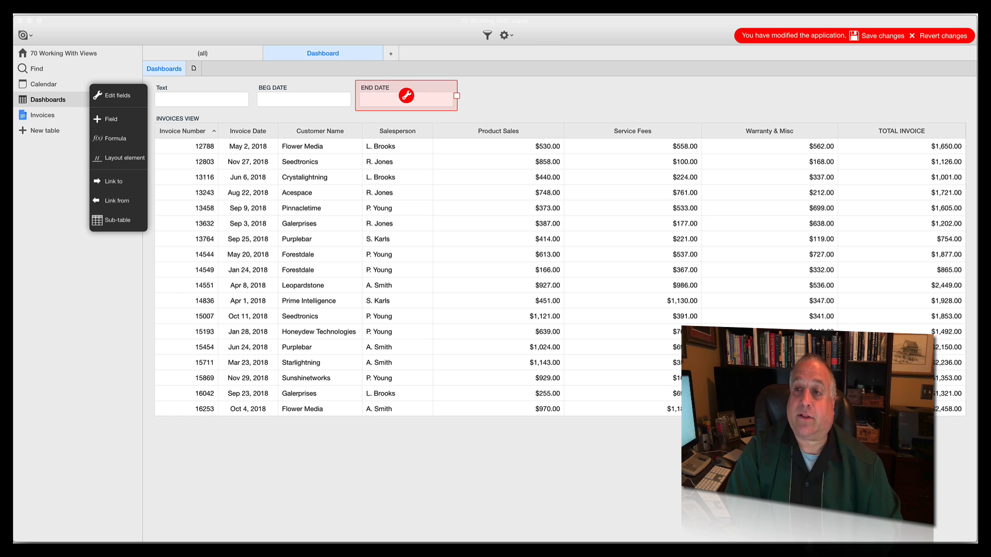
pyautogui.click(882, 35)
pyautogui.click(465, 478)
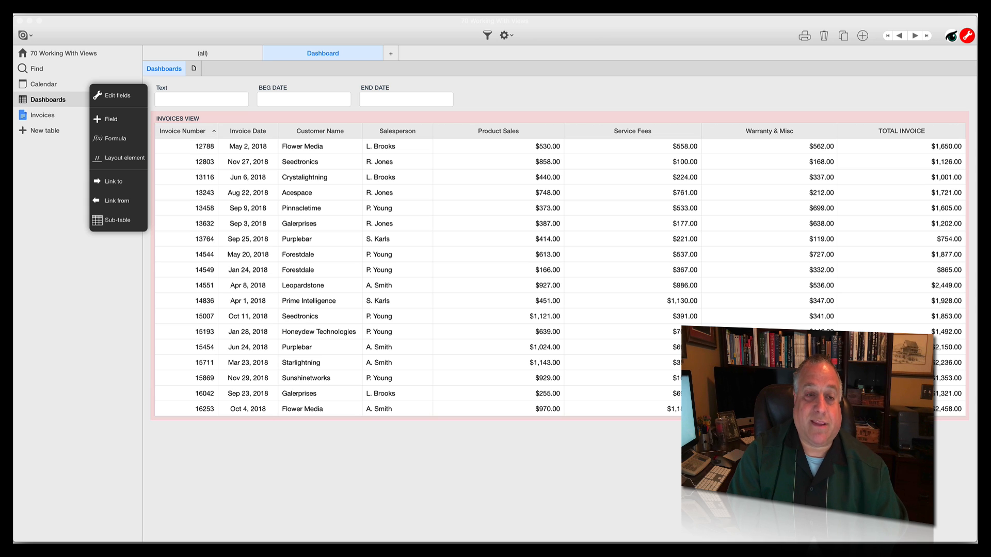
# - Browse the invoice records in the INVOICES VIEW from the first to the last entry
pyautogui.scroll(-20, 560, 277)
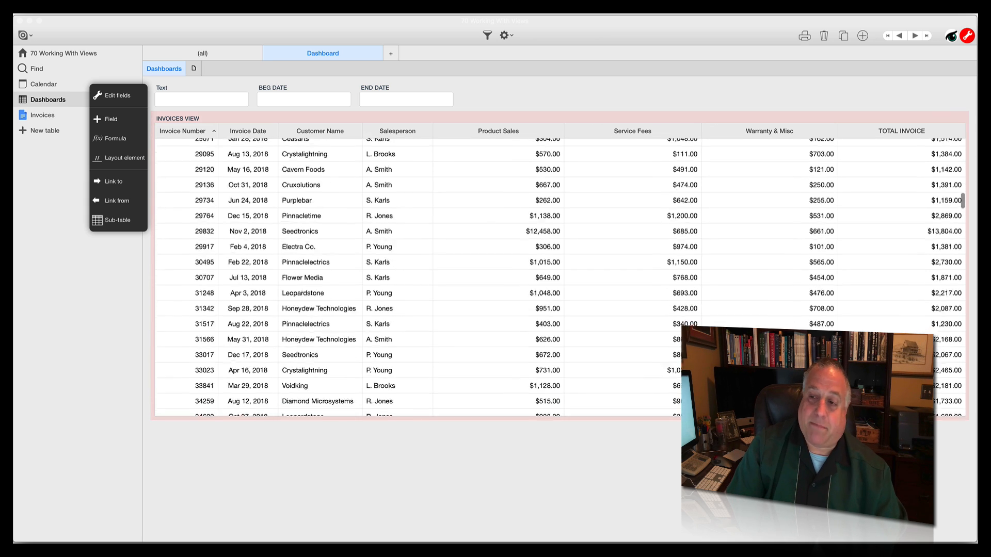
pyautogui.scroll(-10, 560, 277)
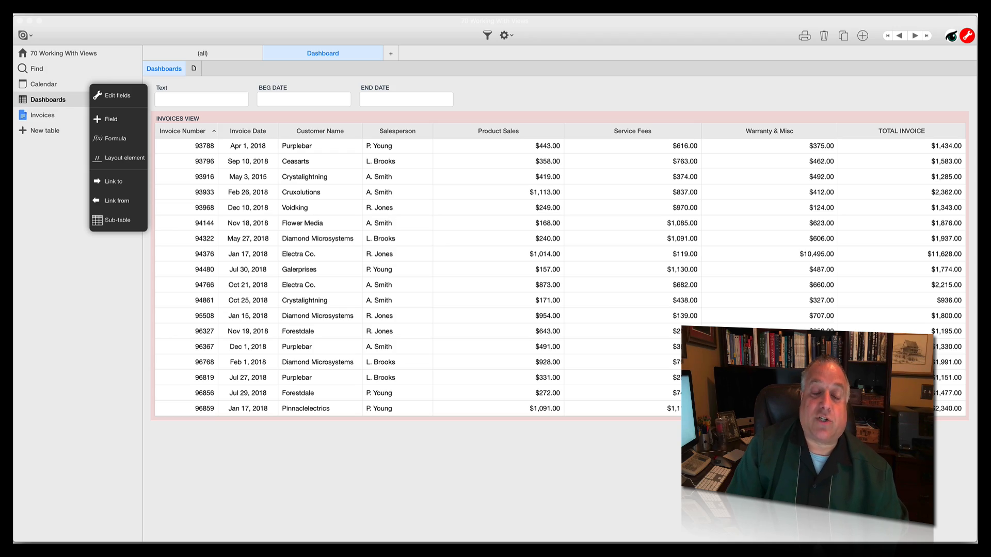
pyautogui.scroll(20, 560, 273)
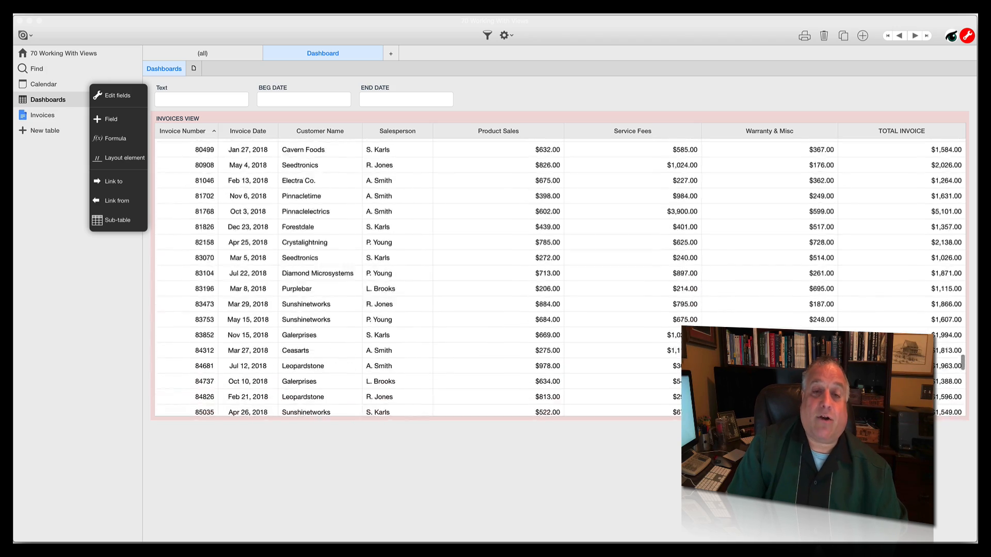
pyautogui.scroll(20, 560, 273)
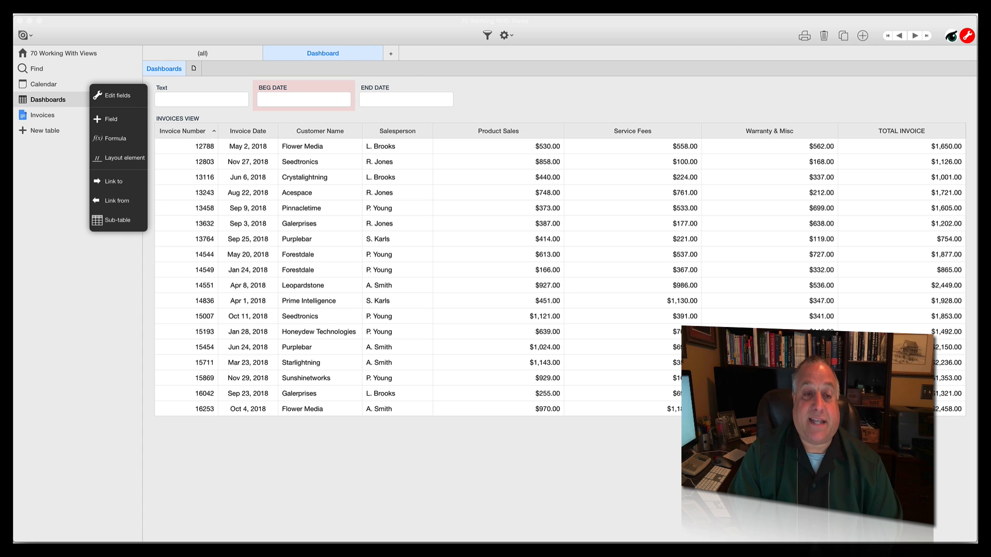
# - Set the BEG DATE field to Nov 1, 2018
pyautogui.click(303, 99)
pyautogui.click(266, 117)
pyautogui.click(265, 117)
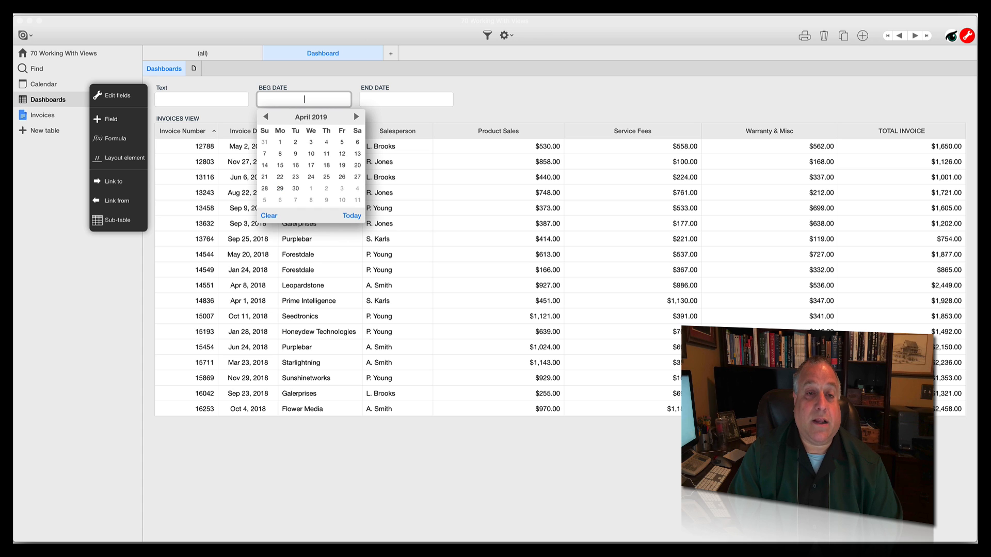
pyautogui.click(265, 117)
pyautogui.click(265, 117)
pyautogui.click(265, 117)
pyautogui.click(266, 117)
pyautogui.click(266, 117)
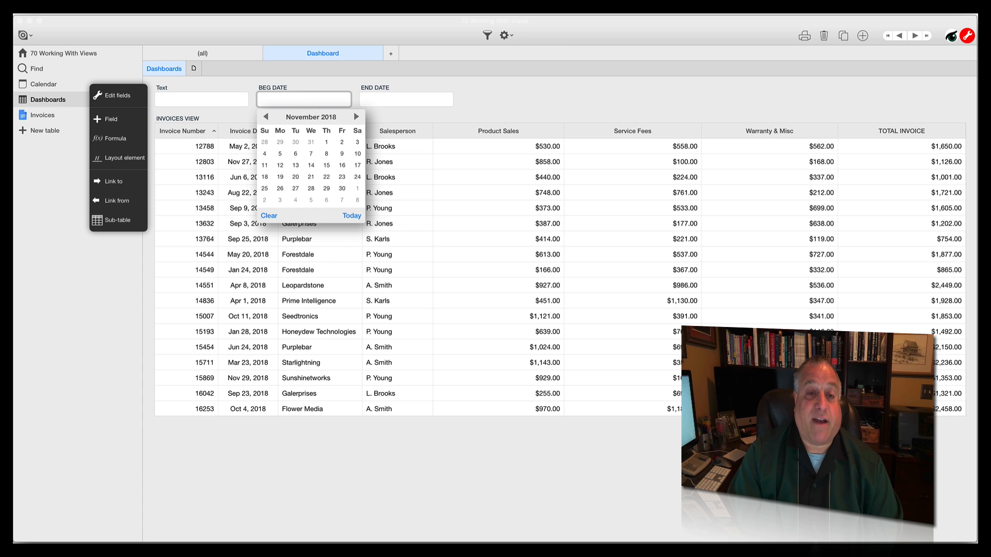
pyautogui.click(326, 142)
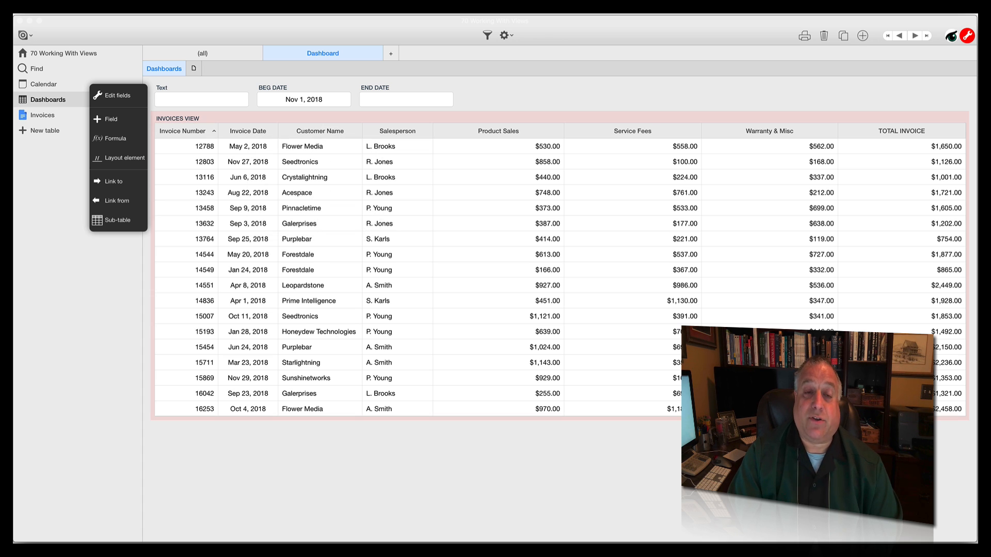
# - Set the END DATE field to Nov 30, 2018
pyautogui.click(406, 100)
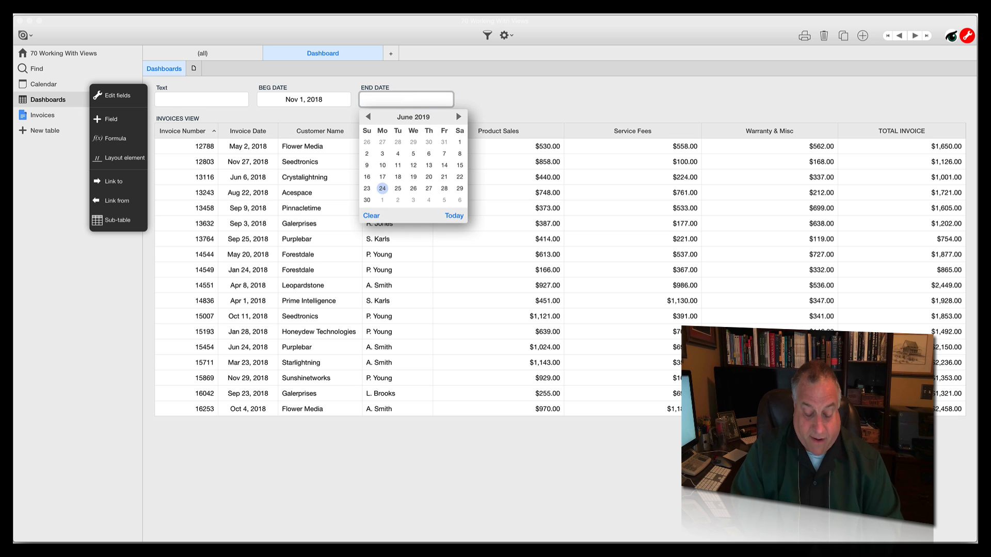
pyautogui.write('Nov')
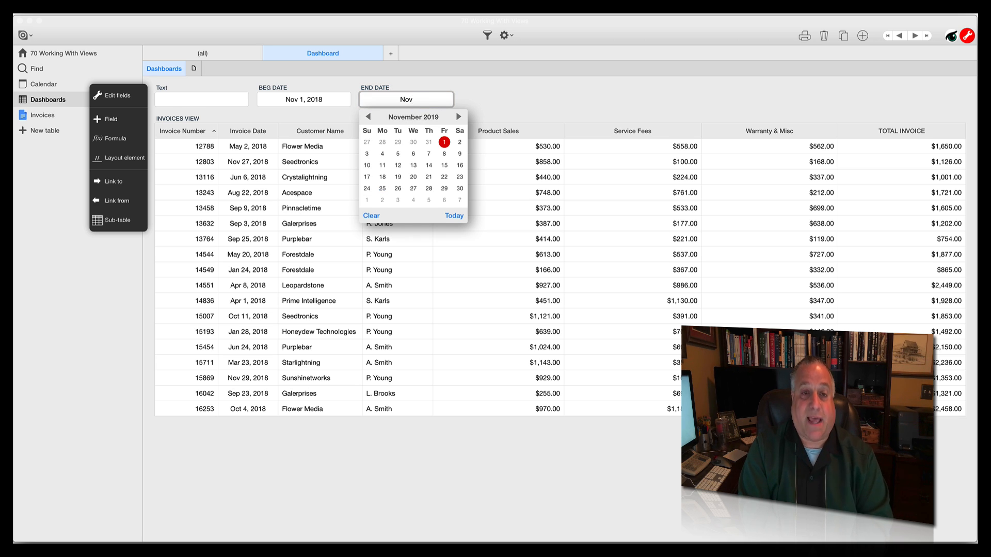
pyautogui.write(' 30, 2018')
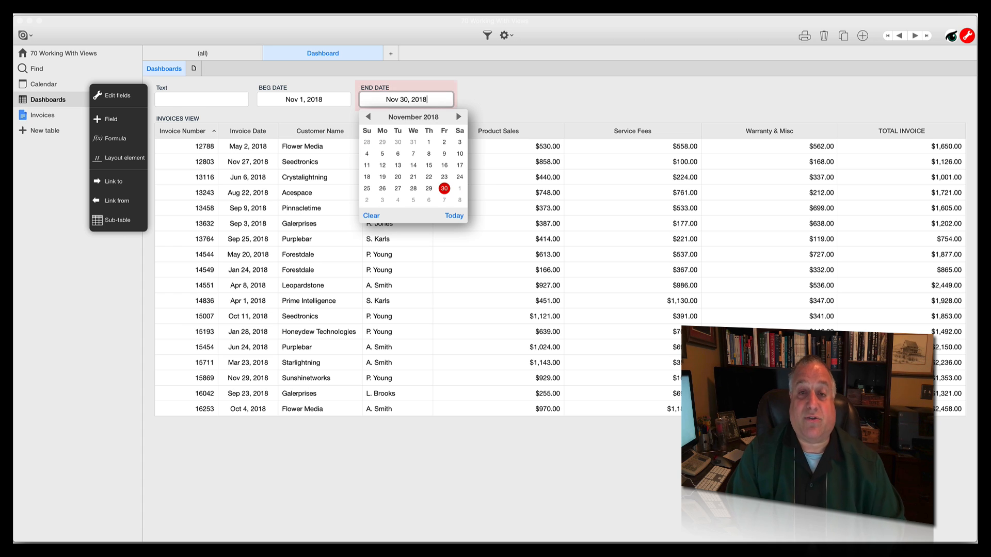
pyautogui.press('Return')
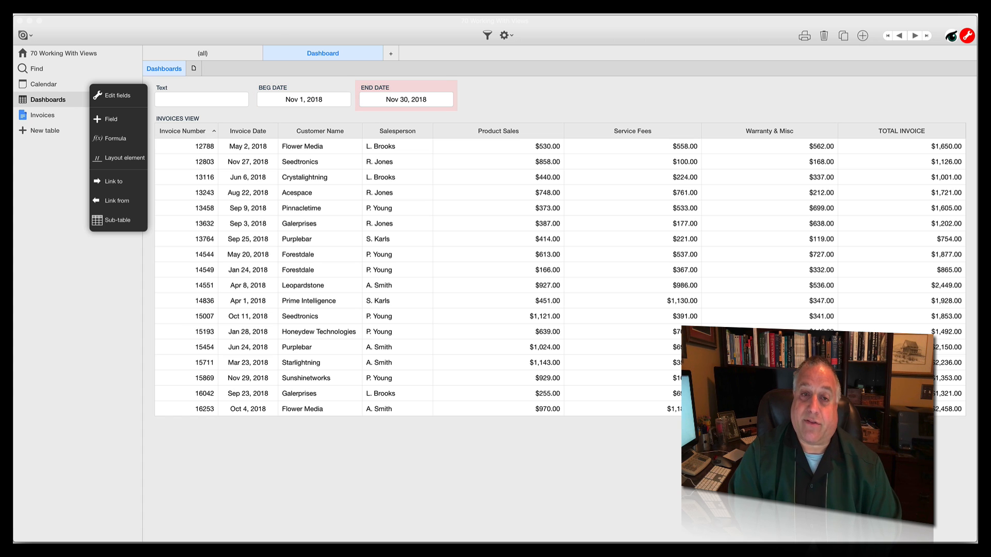
# - Open the INVOICES VIEW formula for editing and insert two blank lines above the select Invoices statement
pyautogui.click(559, 266)
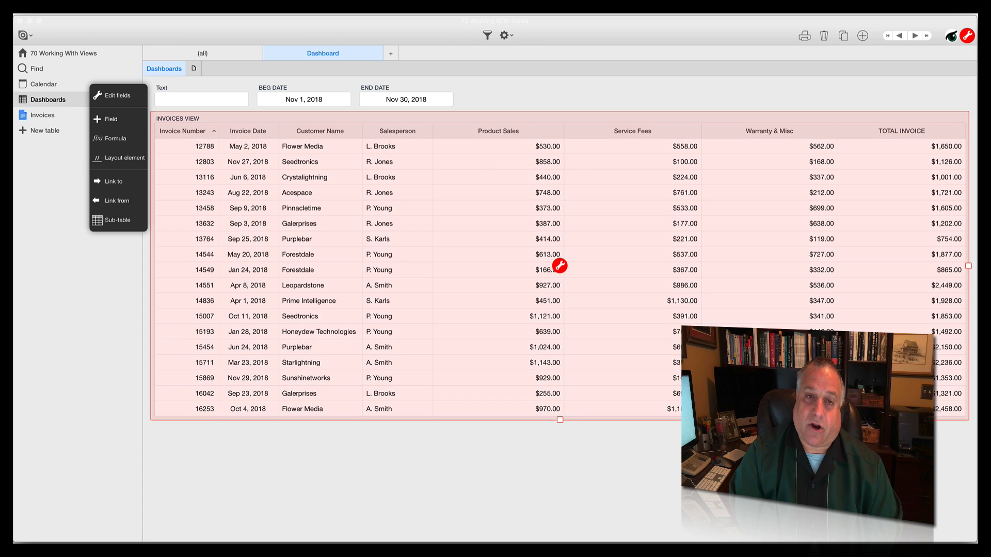
pyautogui.click(559, 266)
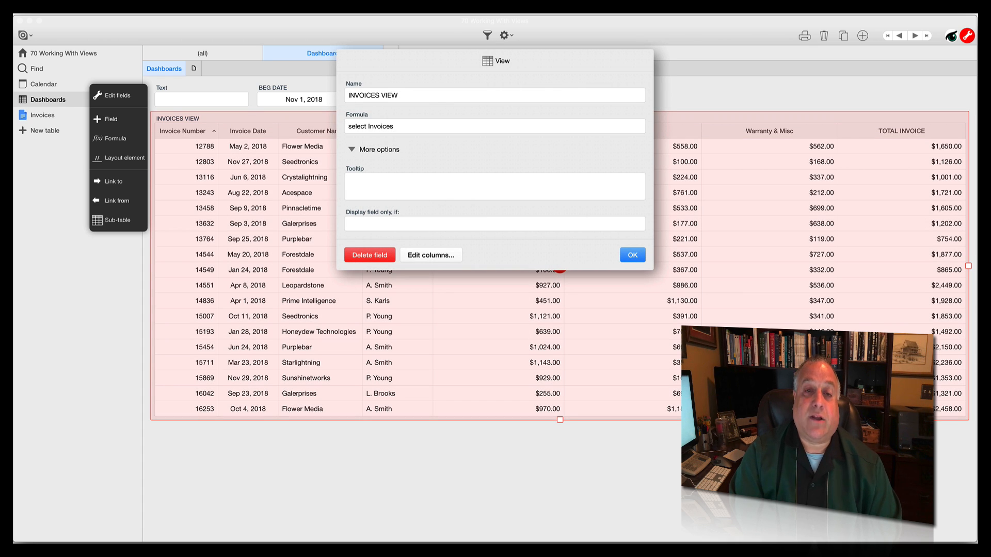
pyautogui.click(495, 126)
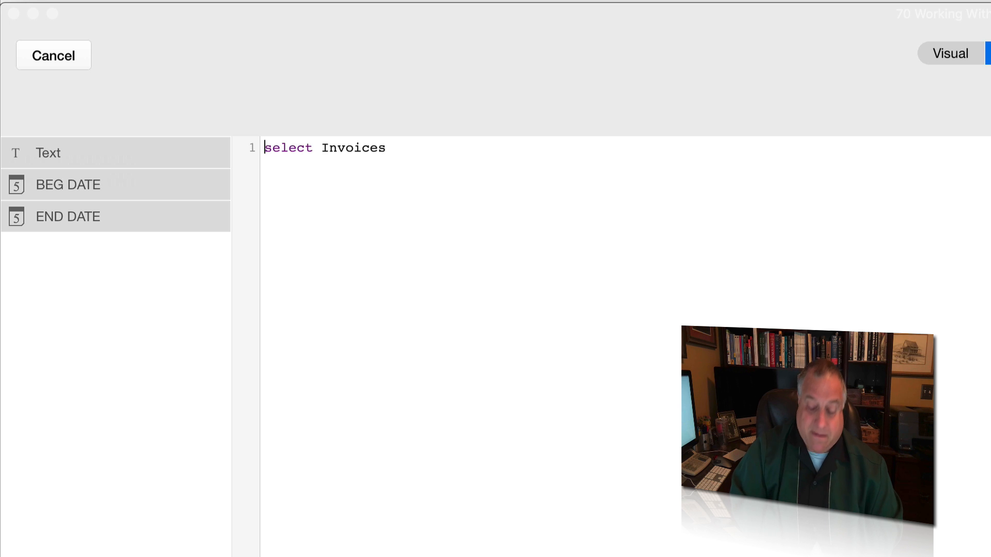
pyautogui.press('Return')
pyautogui.press('Return')
pyautogui.press('Up')
pyautogui.press('Up')
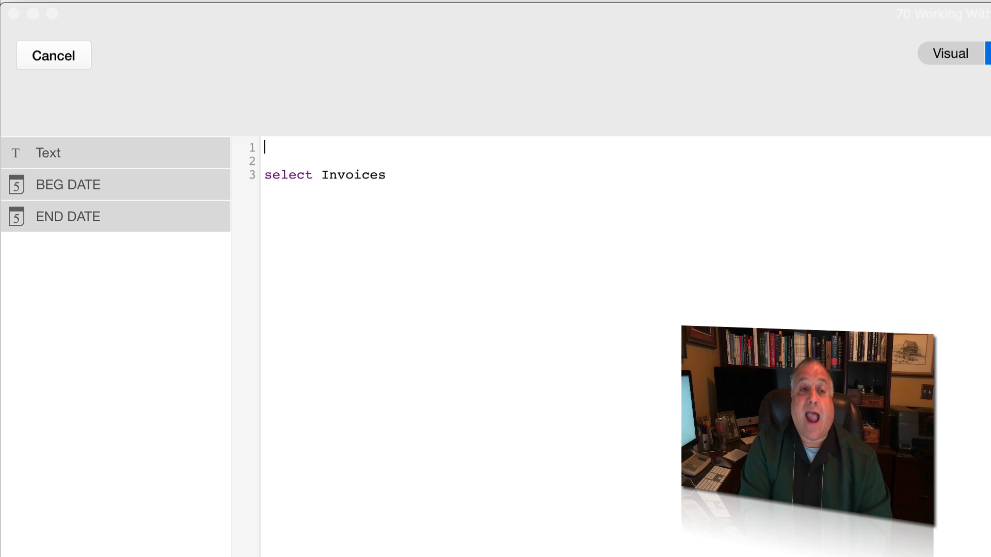
# - Declare a variable for the start date on the formula's first line: let xBeg := 'BEG DATE';
pyautogui.write('let x')
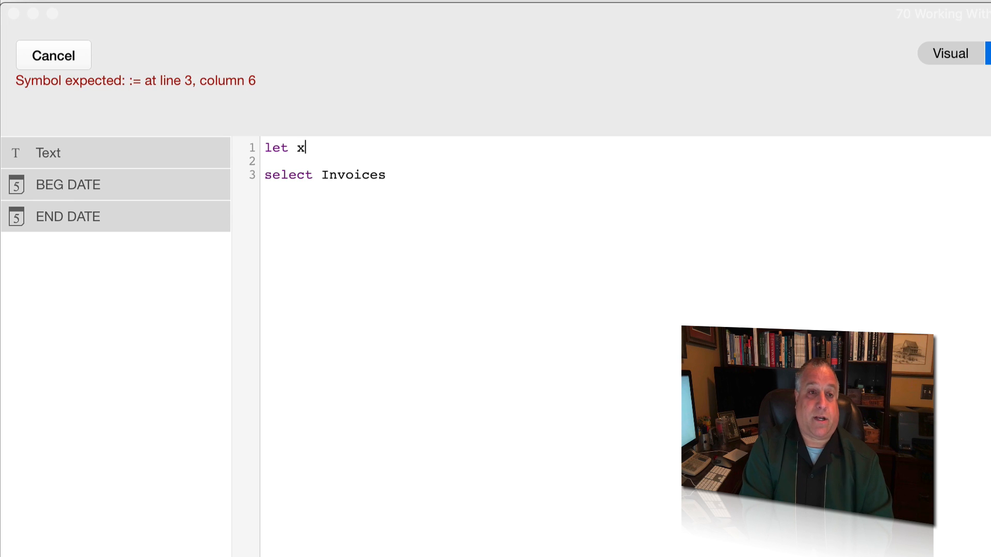
pyautogui.write('Beg :=')
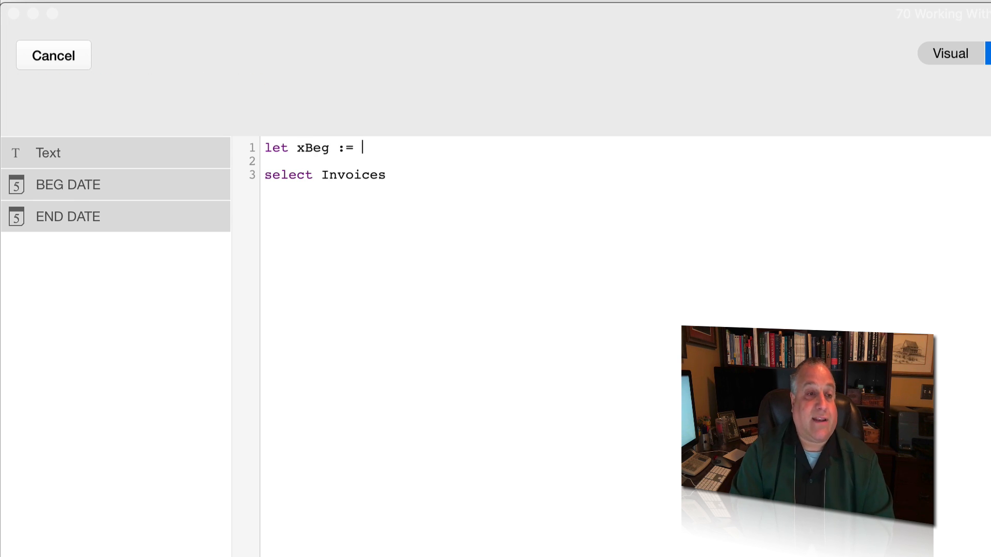
pyautogui.click(68, 184)
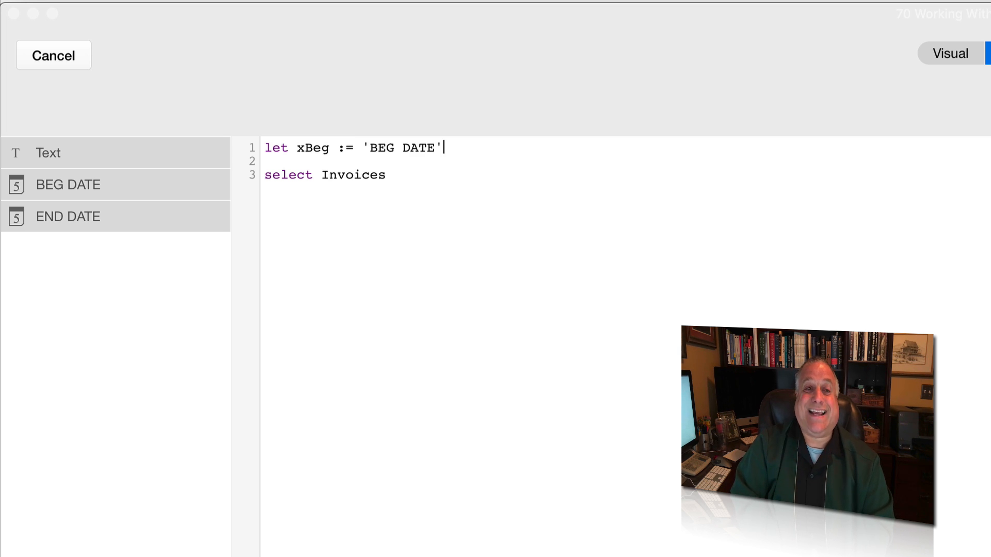
pyautogui.write(';')
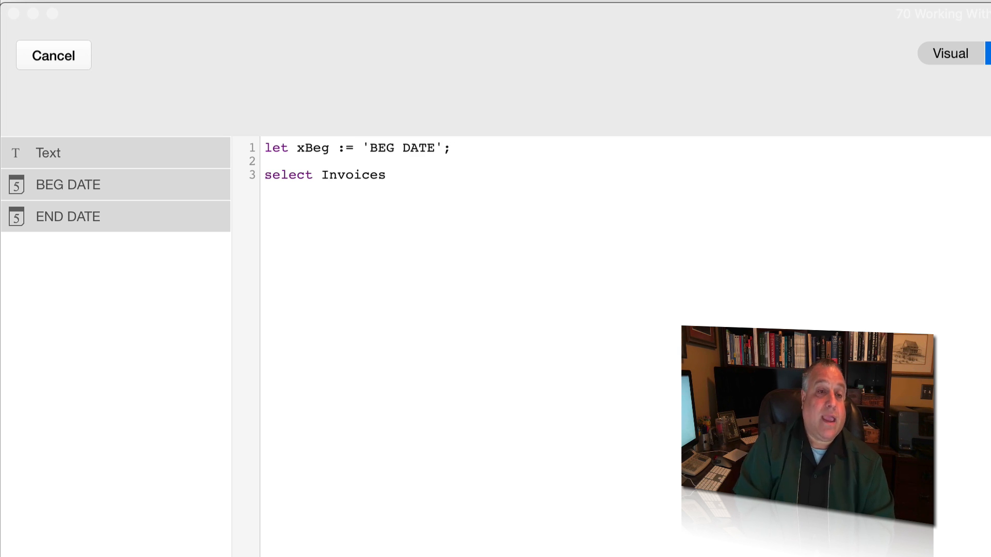
# - Declare a variable for the end date on the formula's second line: let xEnd := 'End Date';
pyautogui.click(266, 162)
pyautogui.write('let x')
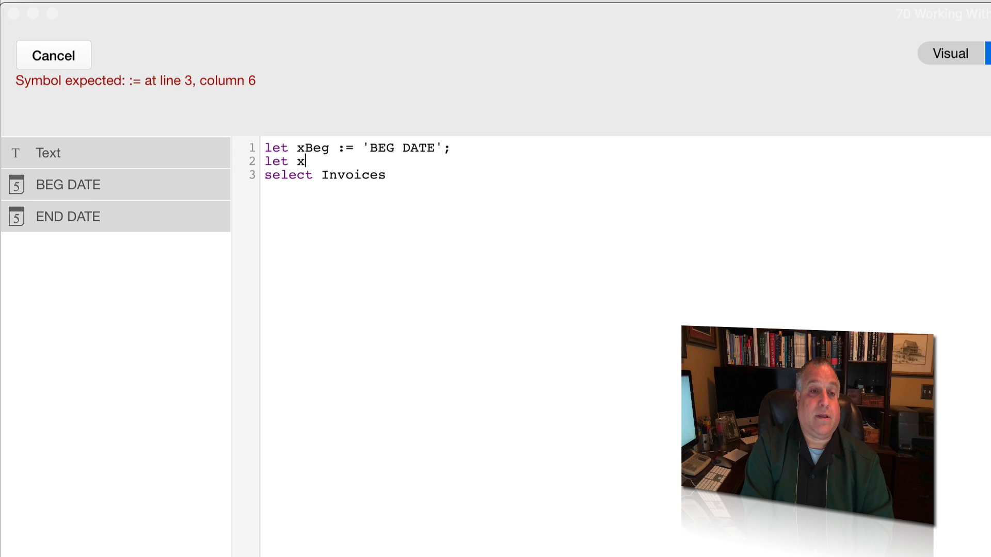
pyautogui.write("End := 'End")
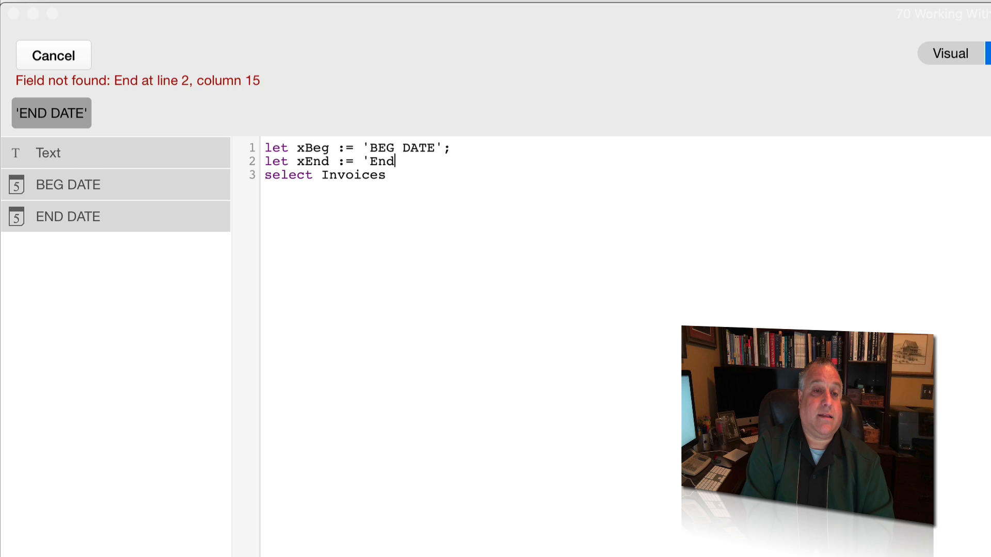
pyautogui.press('BackSpace')
pyautogui.write("d Date';")
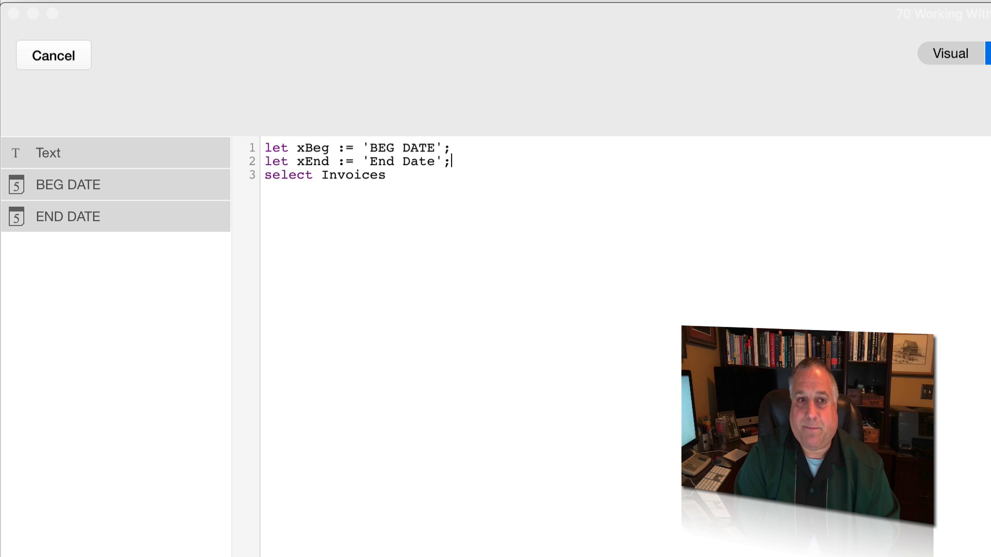
pyautogui.moveTo(362, 161); pyautogui.dragTo(443, 161)
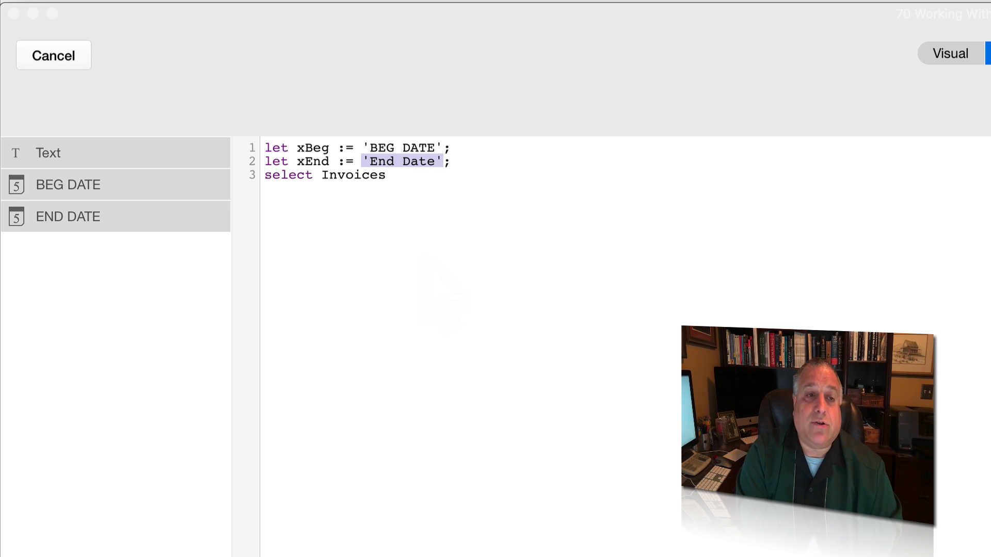
pyautogui.moveTo(264, 147); pyautogui.dragTo(451, 162)
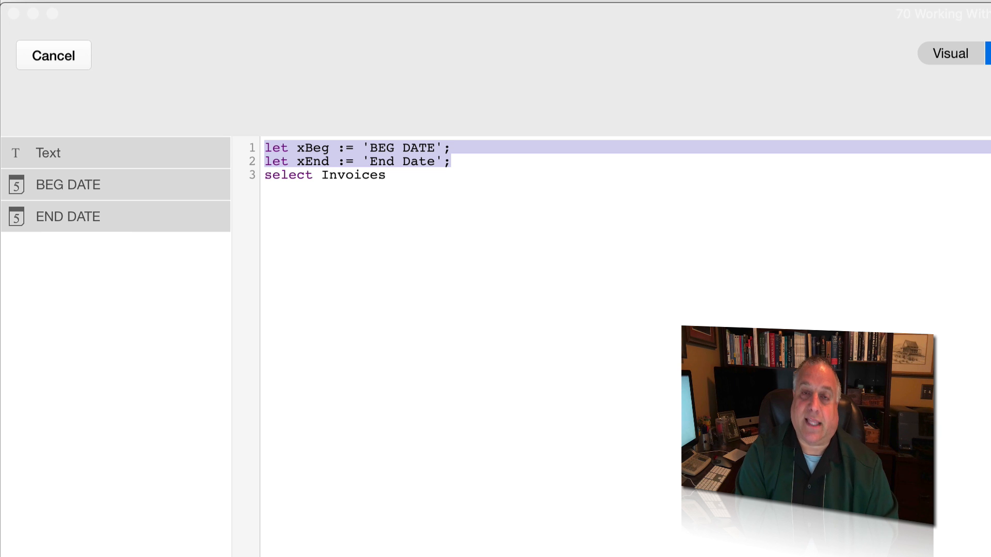
# - Extend the formula's select Invoices statement with a where clause on the field 'Invoice Date'
pyautogui.click(386, 176)
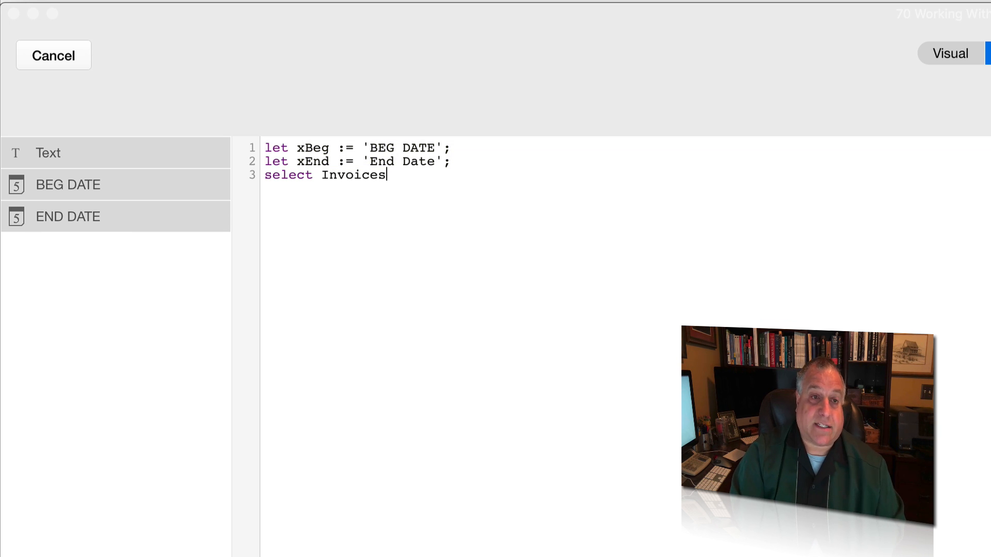
pyautogui.write('where')
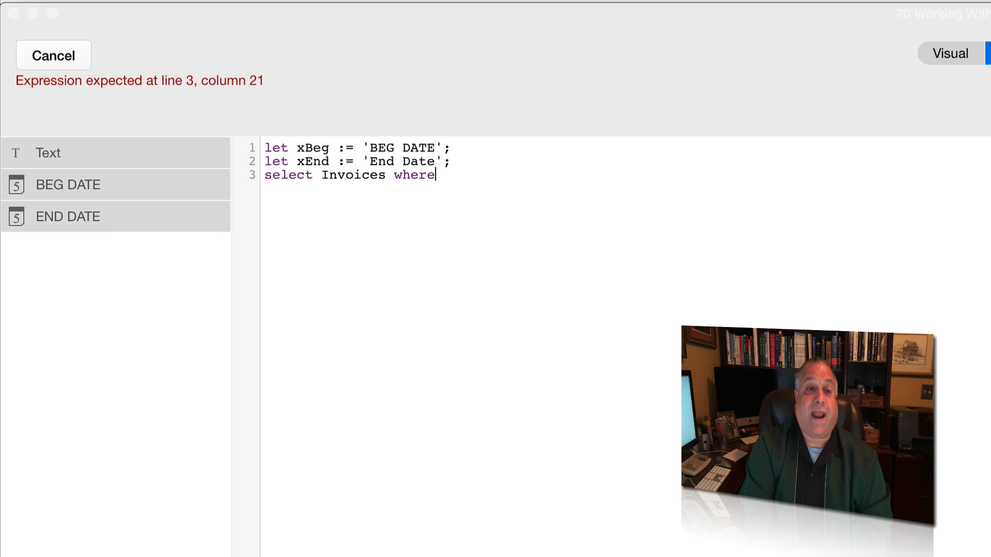
pyautogui.write(" '")
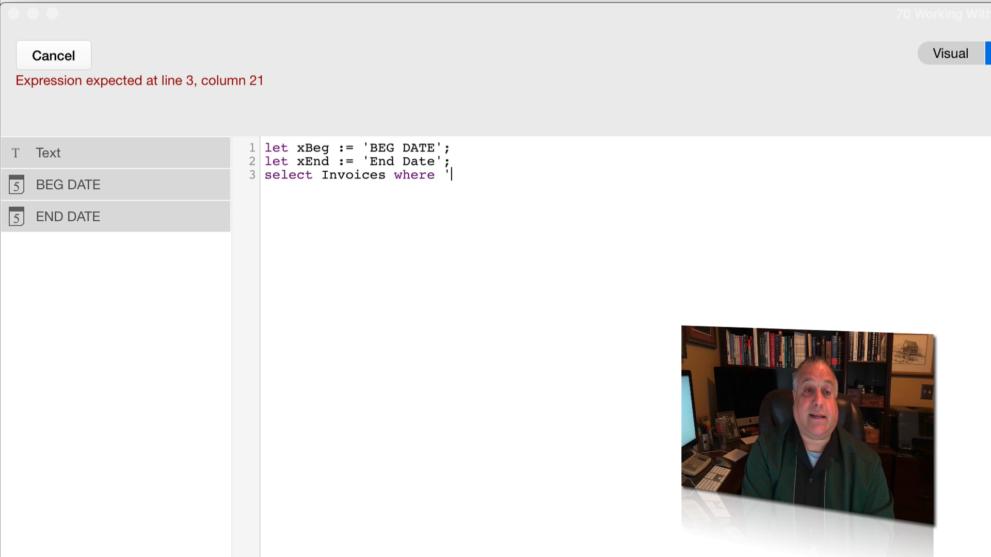
pyautogui.write('Invoice Da')
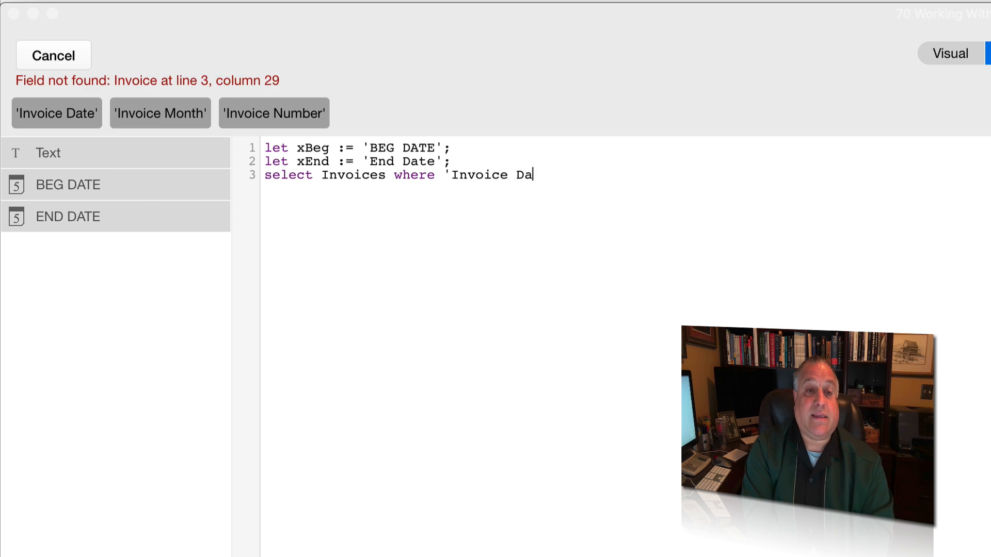
pyautogui.write("te'")
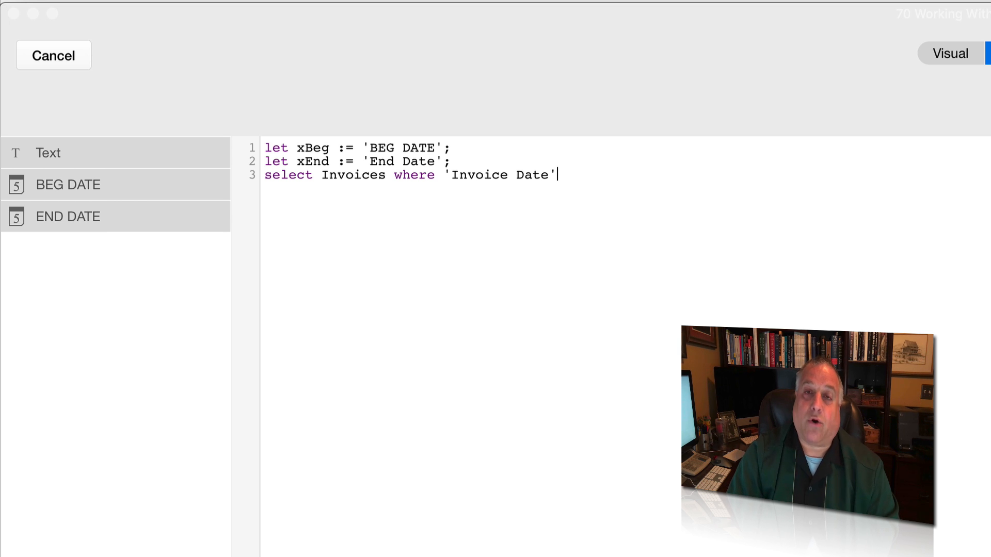
# - Try the field name as 'Invoices Date' in the where clause and restore it to 'Invoice Date'
pyautogui.click(509, 175)
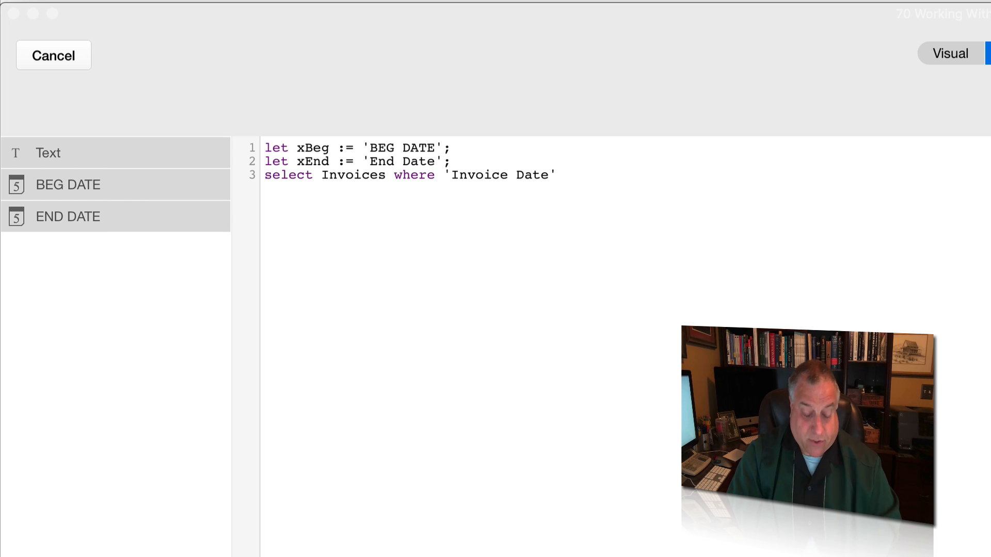
pyautogui.write('s')
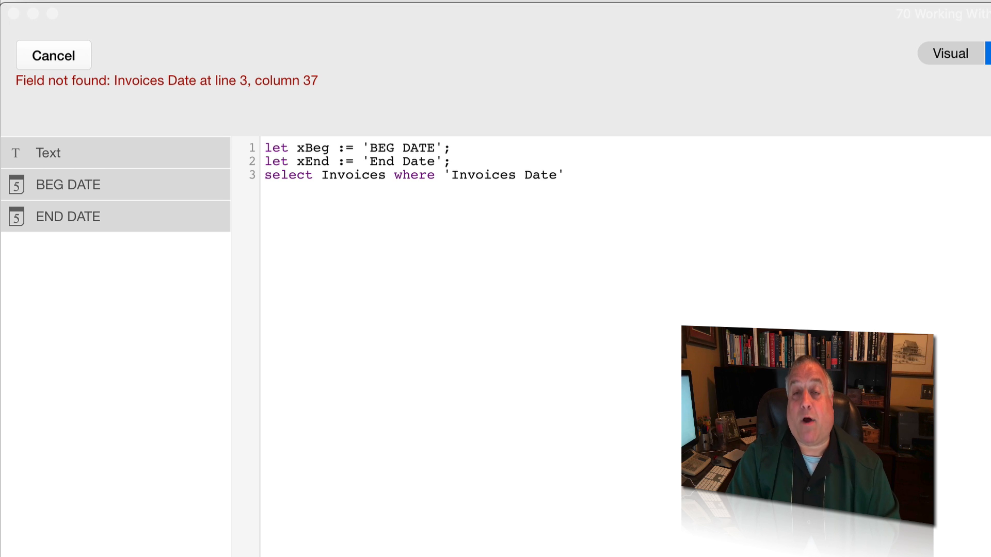
pyautogui.doubleClick(520, 175)
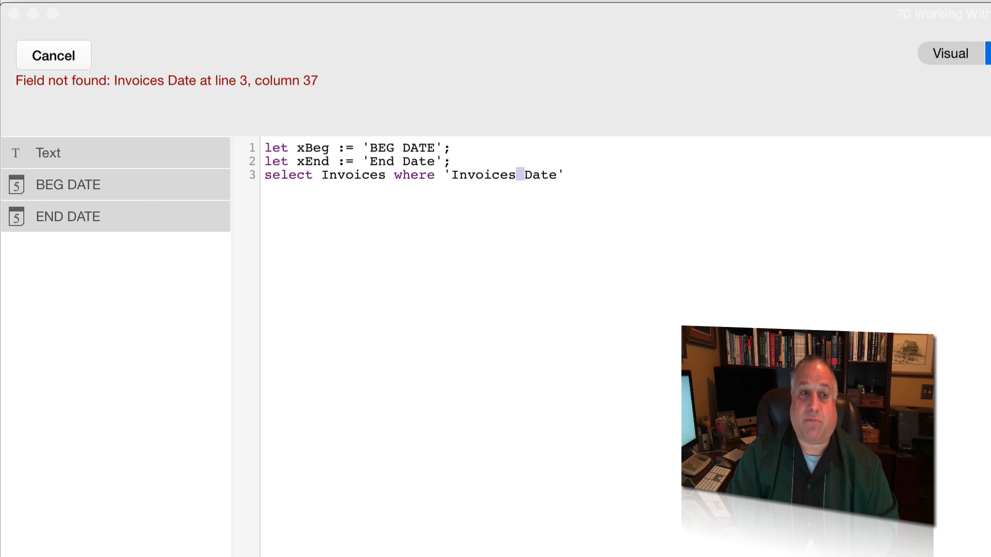
pyautogui.moveTo(322, 175); pyautogui.dragTo(386, 175)
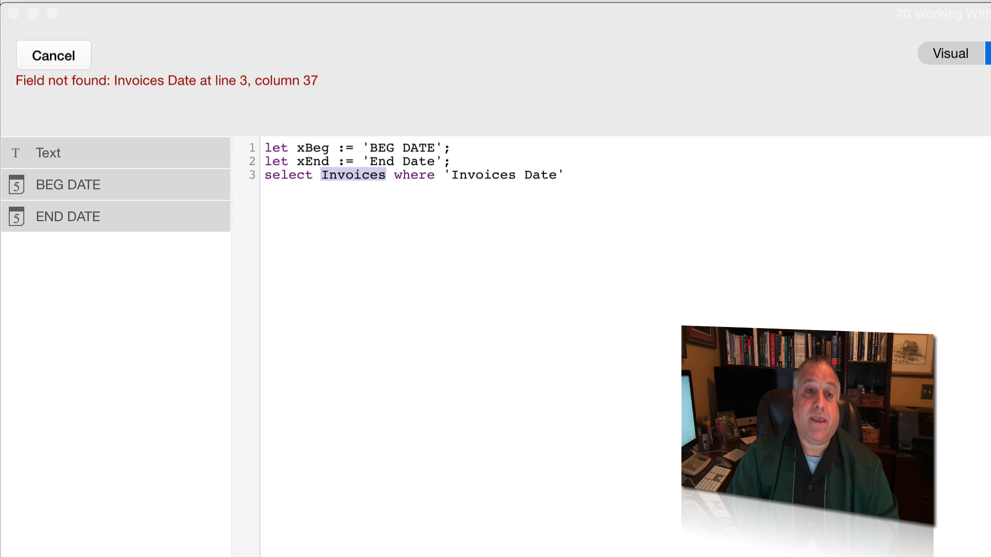
pyautogui.moveTo(443, 175); pyautogui.dragTo(565, 175)
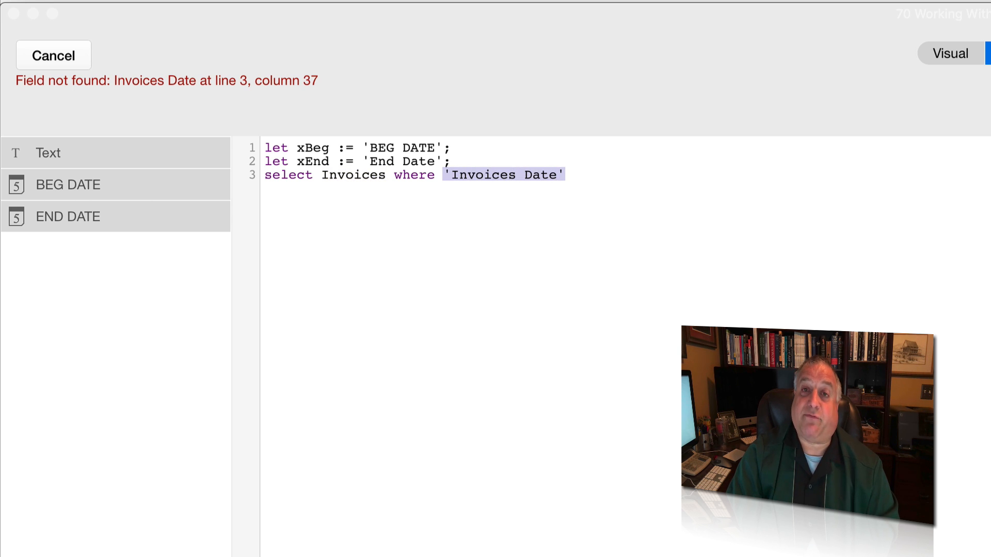
pyautogui.click(567, 174)
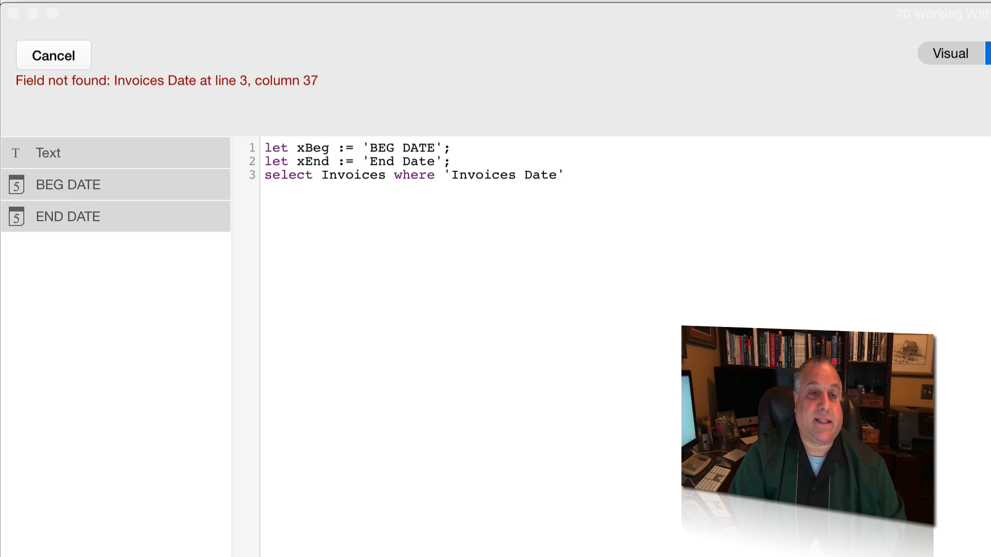
pyautogui.moveTo(266, 175); pyautogui.dragTo(313, 175)
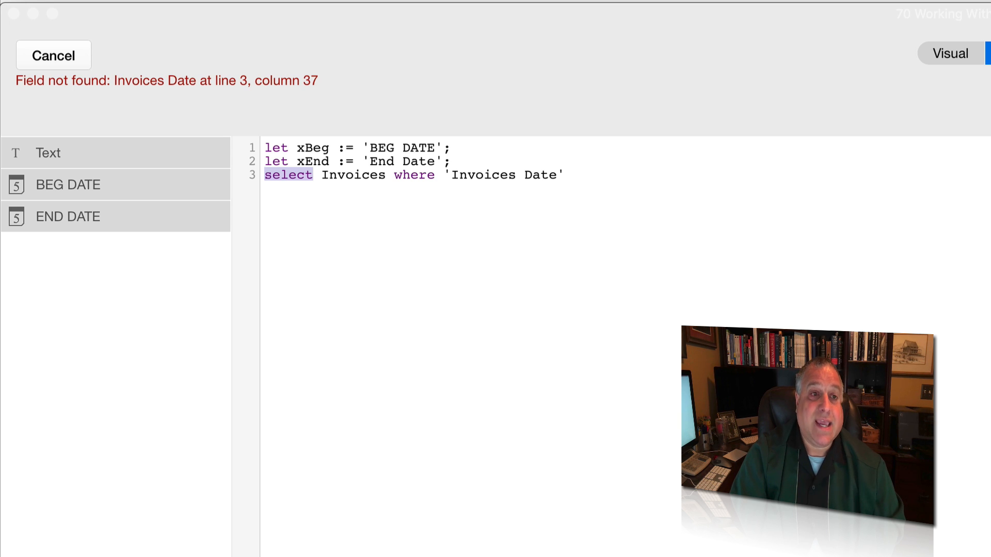
pyautogui.moveTo(321, 175); pyautogui.dragTo(386, 175)
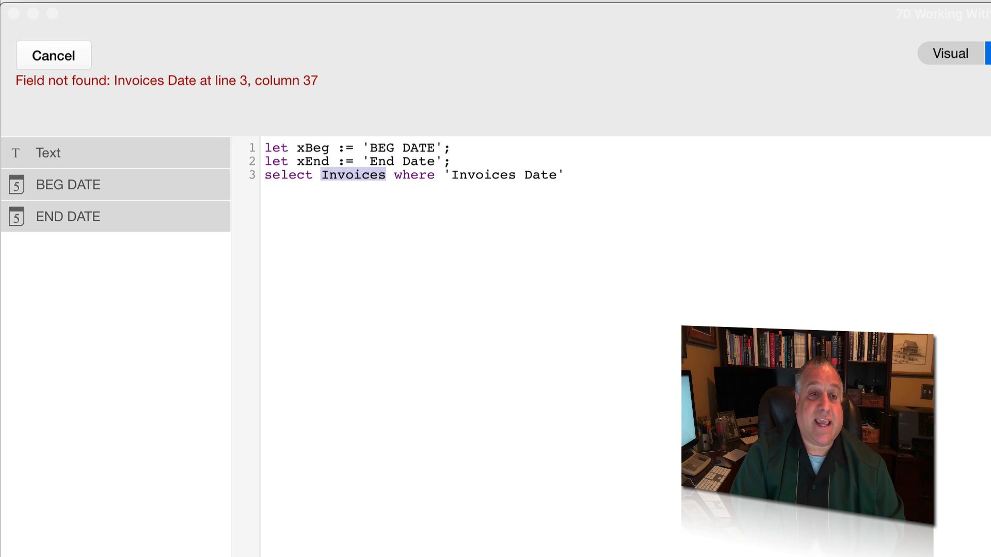
pyautogui.click(509, 175)
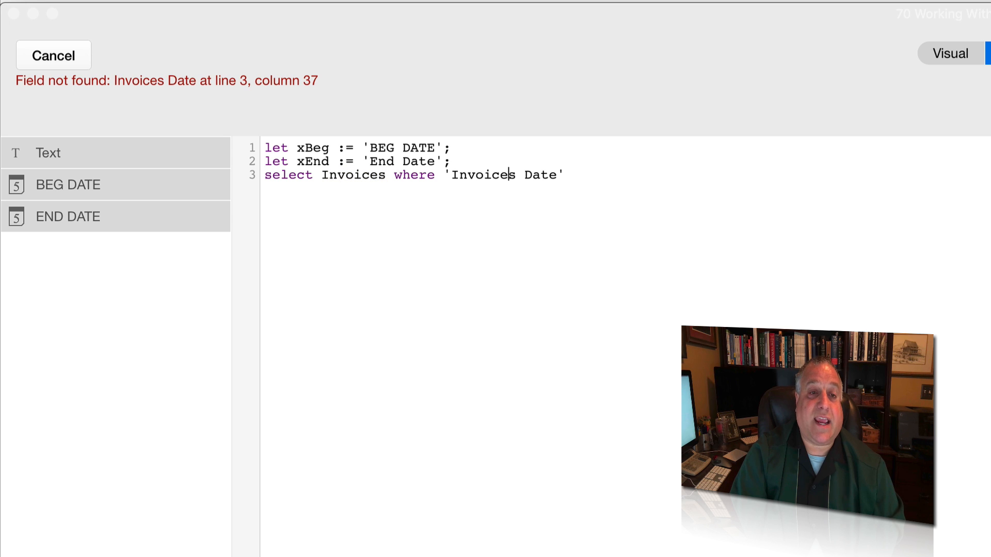
pyautogui.press('Delete')
# - Complete the first where condition so that 'Invoice Date' is >= xBeg
pyautogui.click(557, 175)
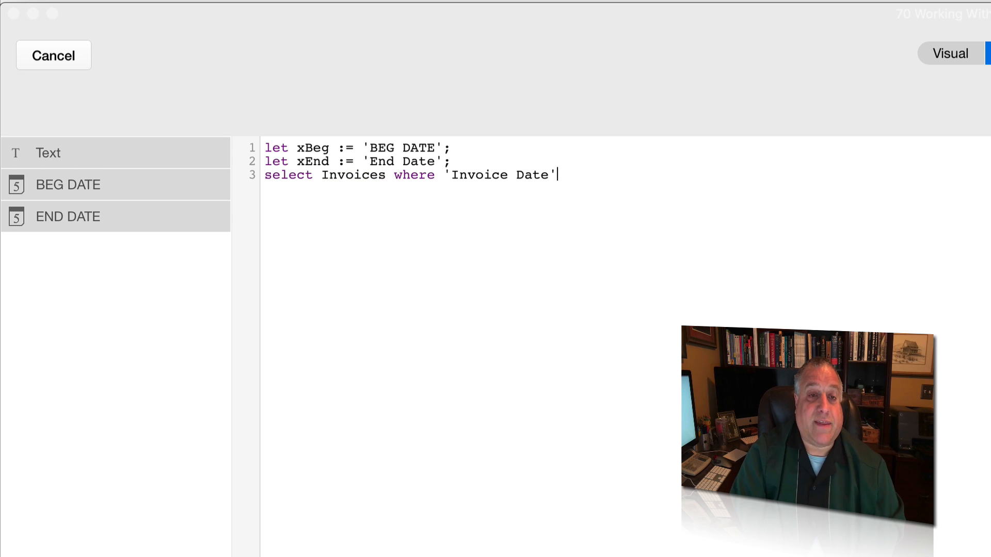
pyautogui.write('>')
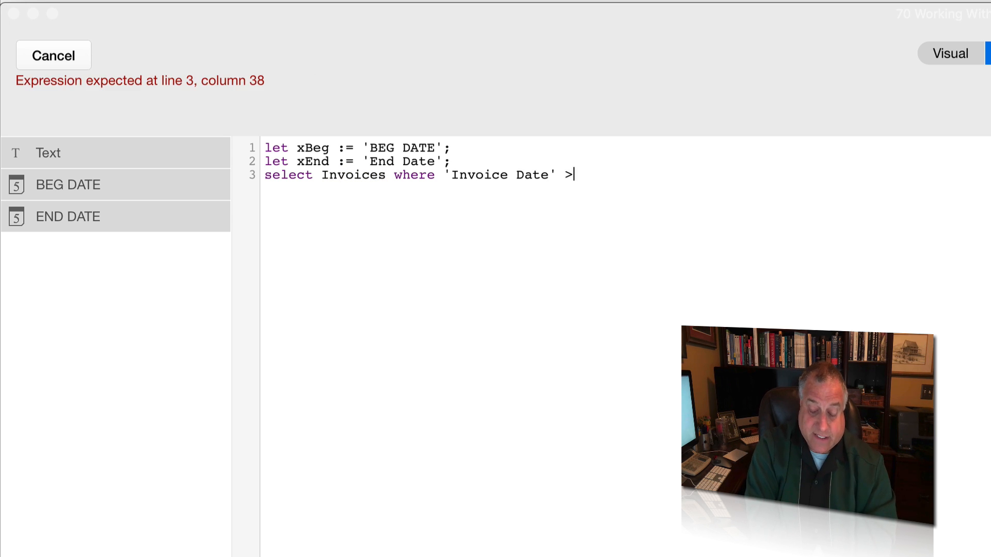
pyautogui.write('= xBeg')
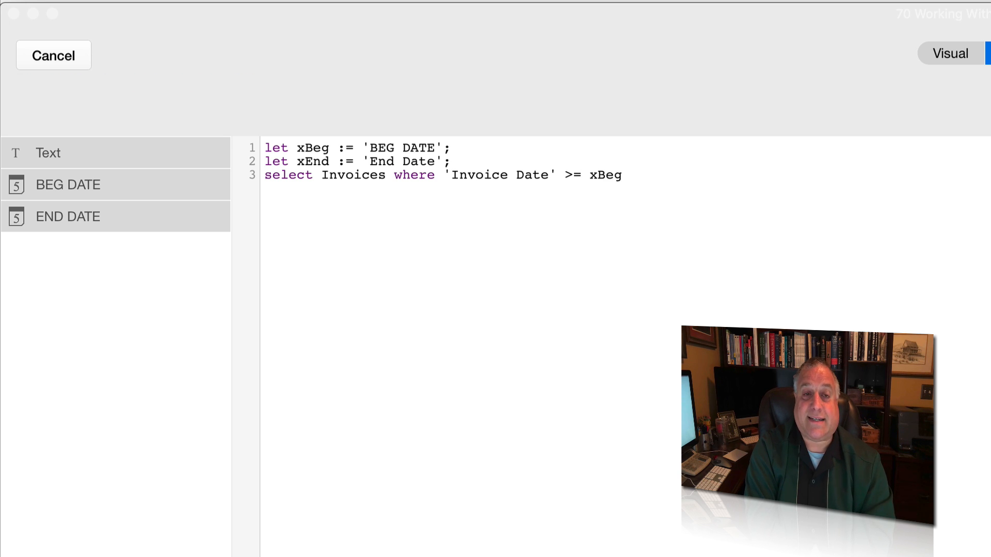
# - Add a second condition to the where clause: and 'Invoice Date' <= xEnd
pyautogui.write(" and '")
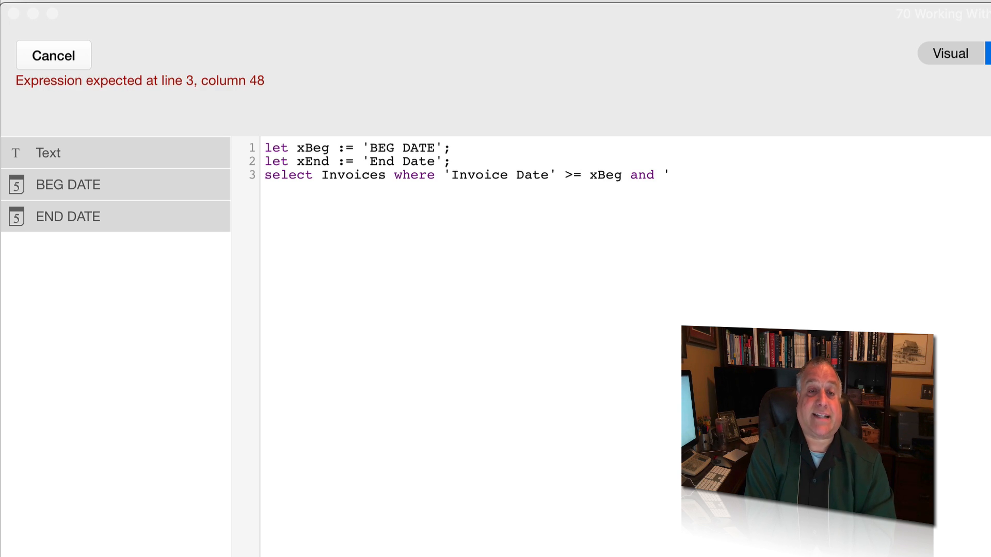
pyautogui.write('Invoice ')
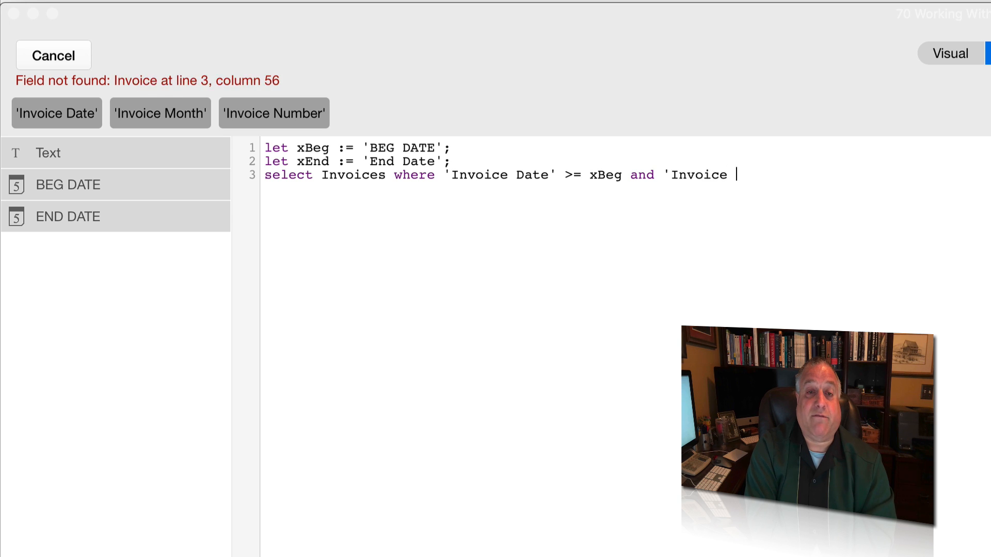
pyautogui.write("Date' <")
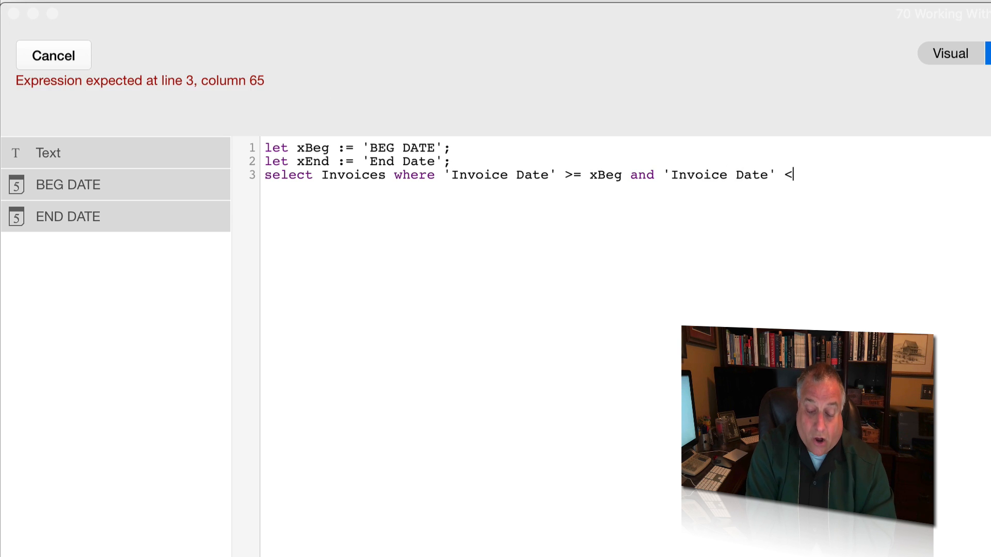
pyautogui.write('=x')
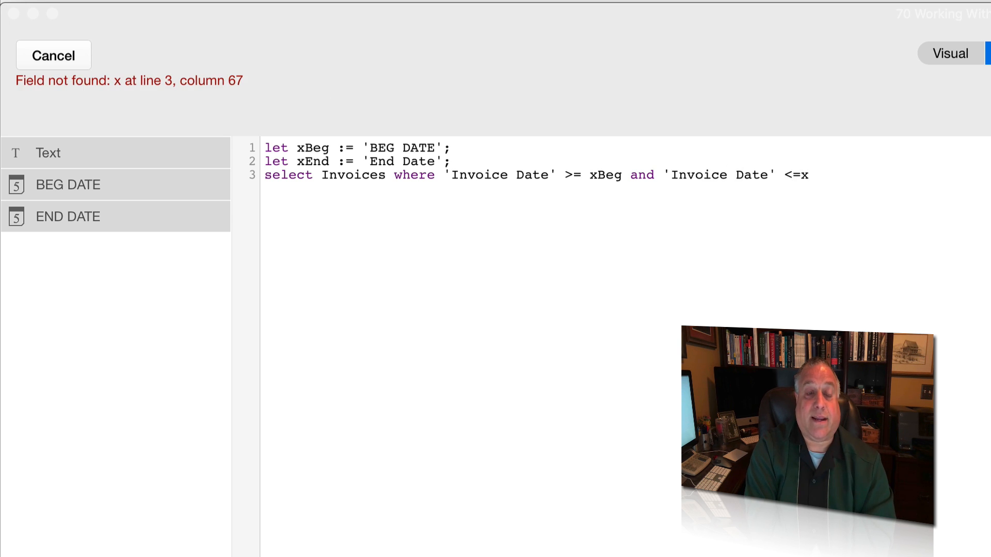
pyautogui.write('EWn')
pyautogui.press('BackSpace')
pyautogui.press('BackSpace')
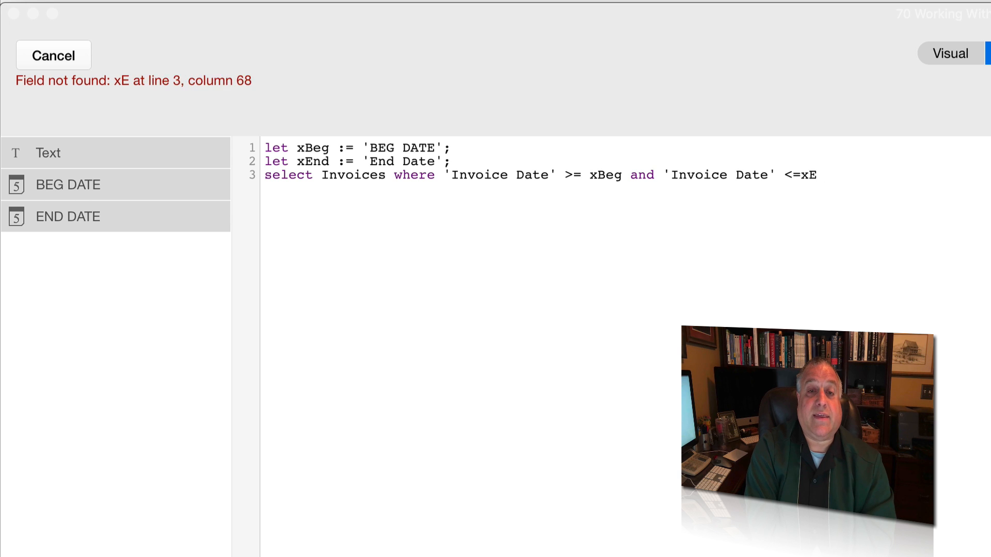
pyautogui.write('nd')
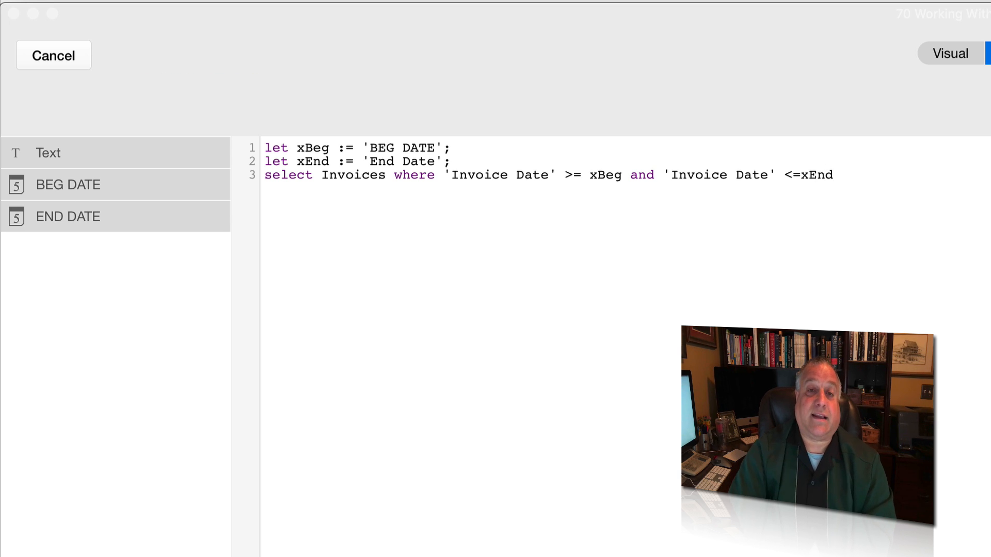
pyautogui.click(801, 175)
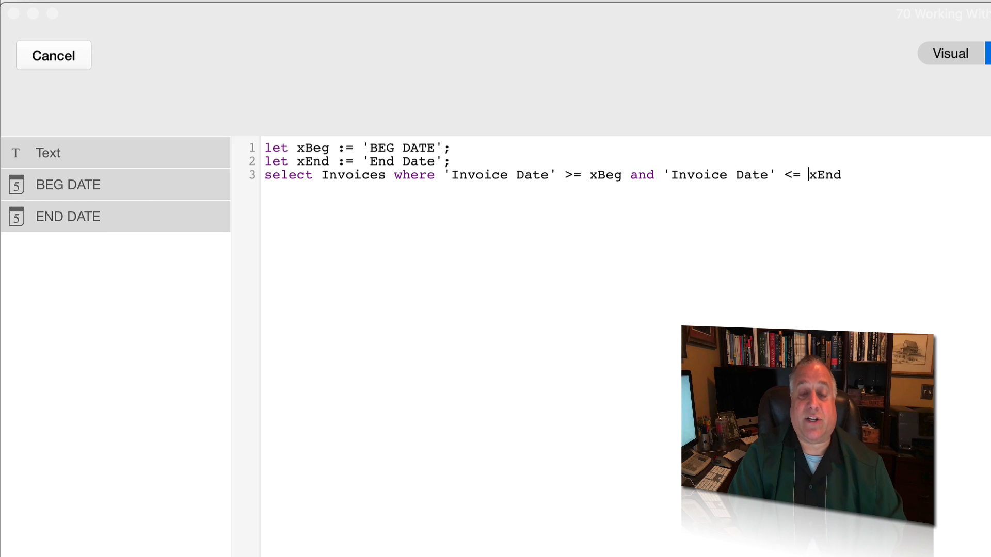
# - Review the formula's variable declarations and date conditions, and save it and leave the dashboard's edit mode
pyautogui.moveTo(451, 162); pyautogui.dragTo(265, 148)
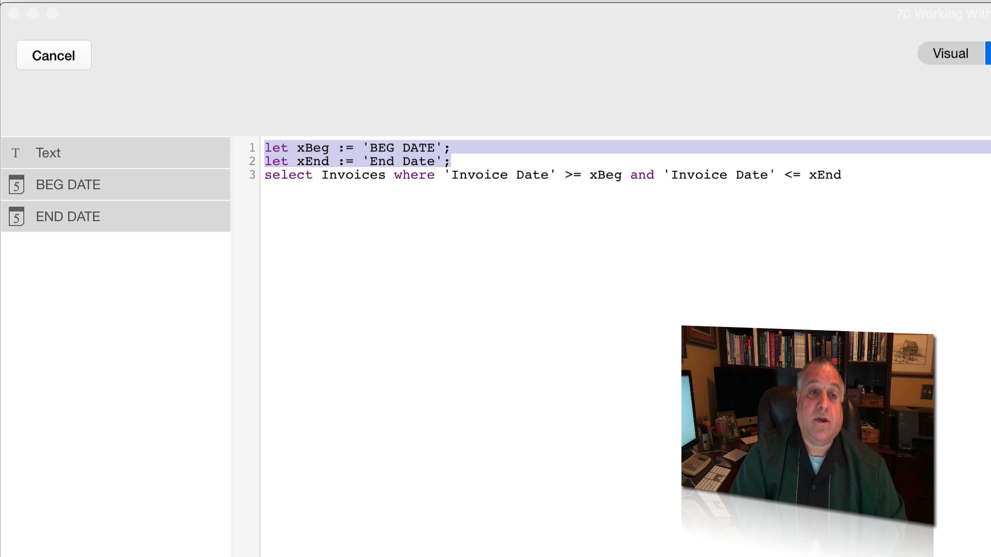
pyautogui.moveTo(386, 175); pyautogui.dragTo(264, 175)
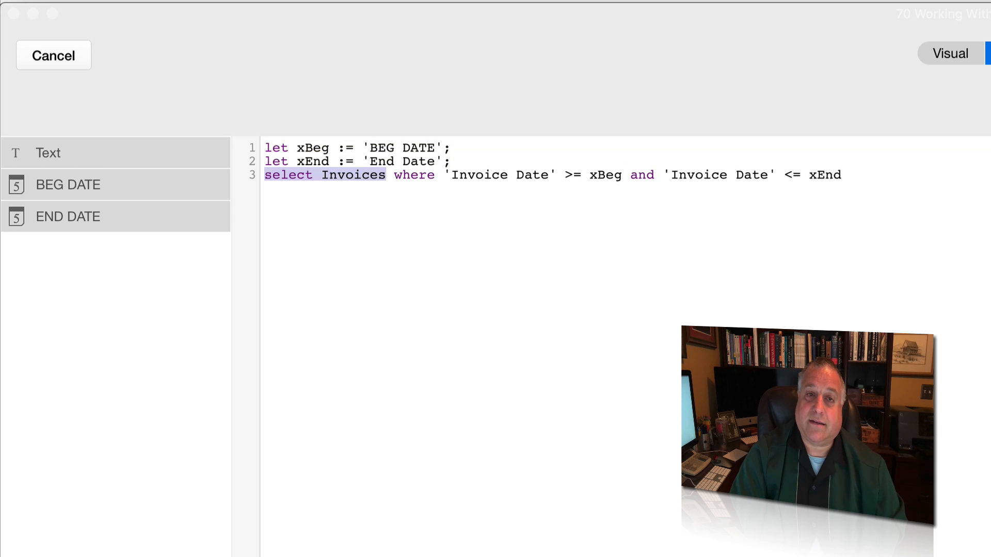
pyautogui.moveTo(442, 175); pyautogui.dragTo(556, 175)
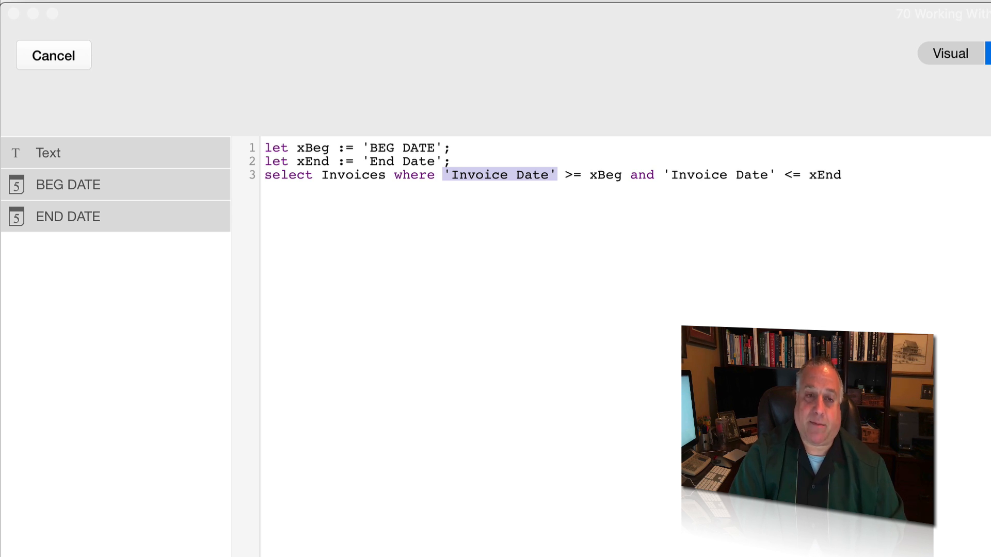
pyautogui.moveTo(630, 175); pyautogui.dragTo(654, 175)
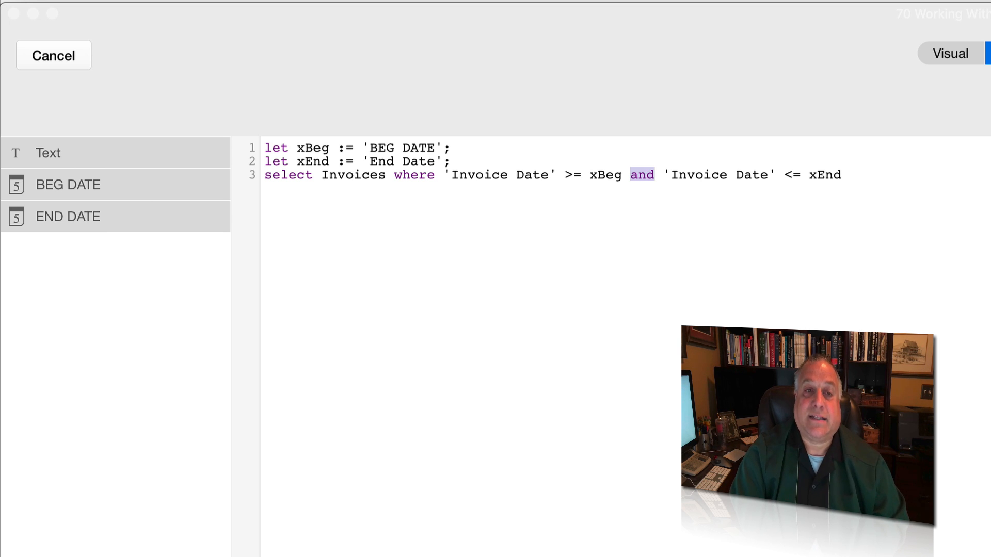
pyautogui.moveTo(443, 175); pyautogui.dragTo(622, 175)
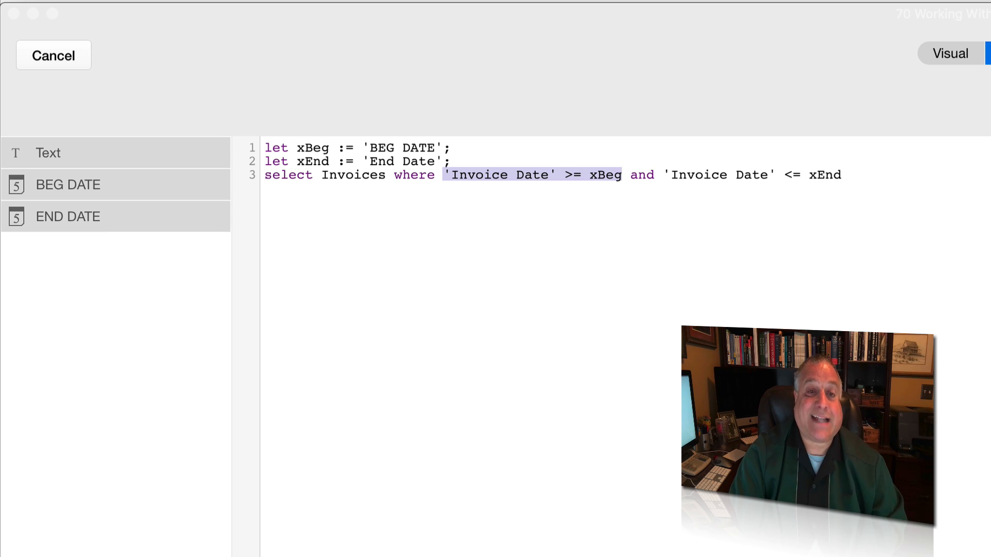
pyautogui.moveTo(663, 175); pyautogui.dragTo(801, 175)
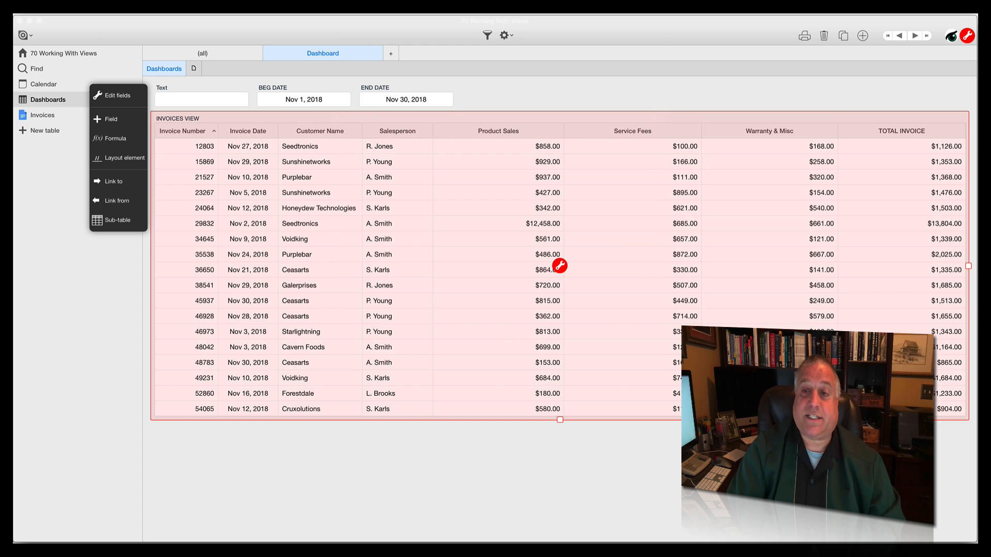
pyautogui.click(967, 36)
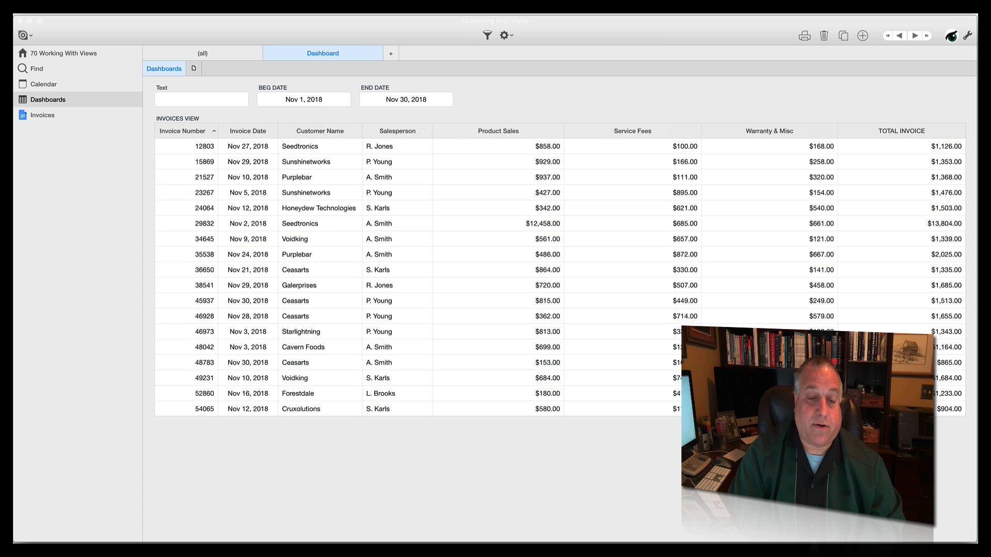
# - Look through the whole INVOICES VIEW list to check its invoice dates against the BEG DATE and END DATE range
pyautogui.scroll(-10, 559, 277)
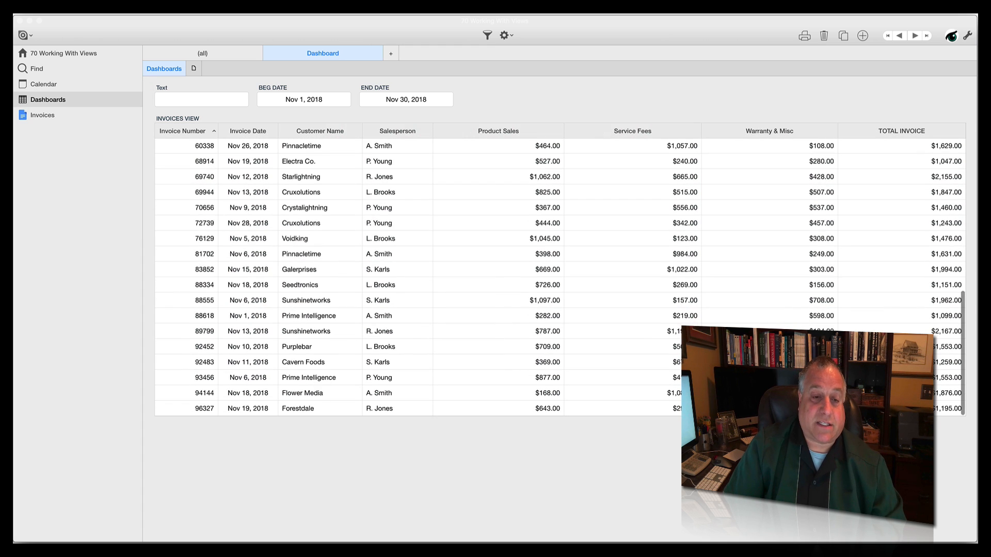
pyautogui.scroll(10, 560, 277)
pyautogui.scroll(-10, 560, 277)
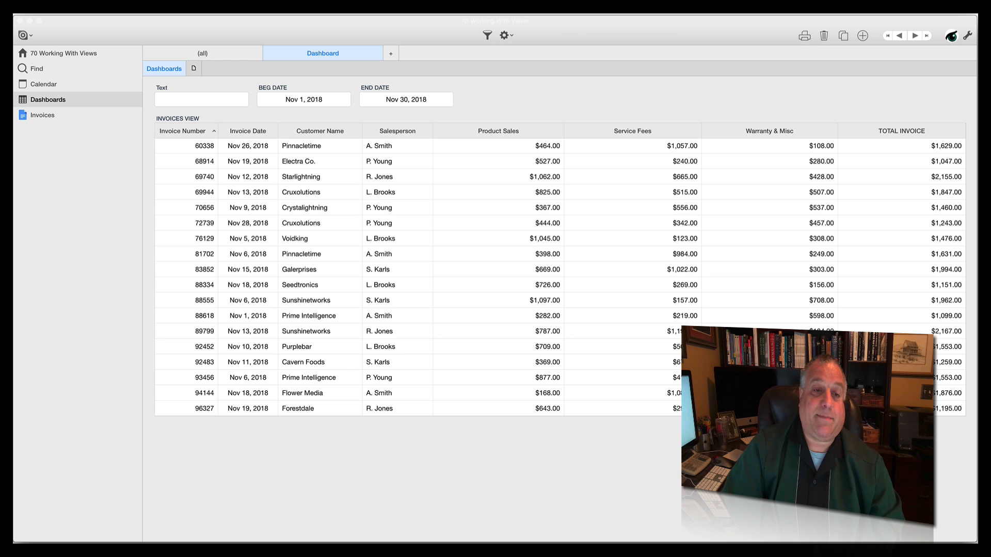
pyautogui.scroll(10, 560, 277)
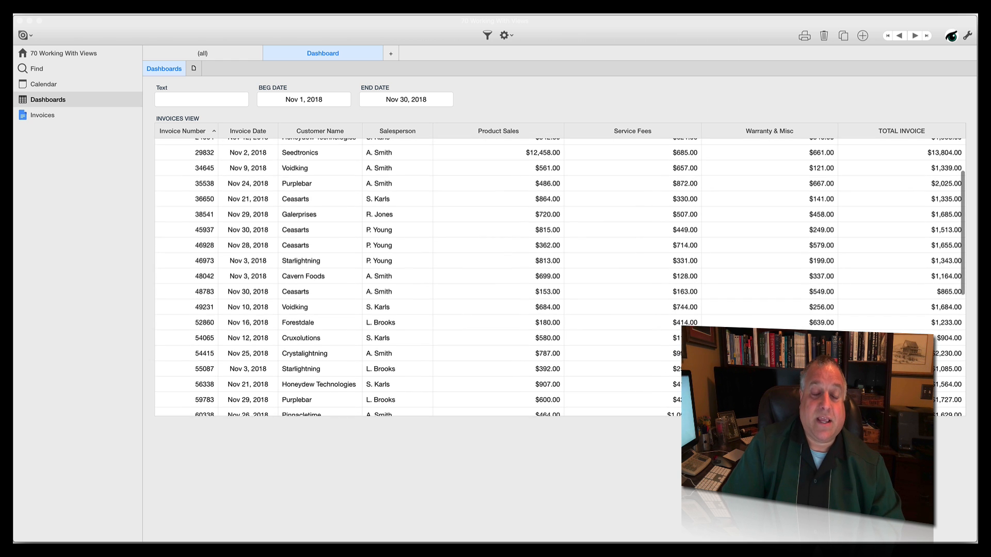
pyautogui.scroll(-10, 560, 277)
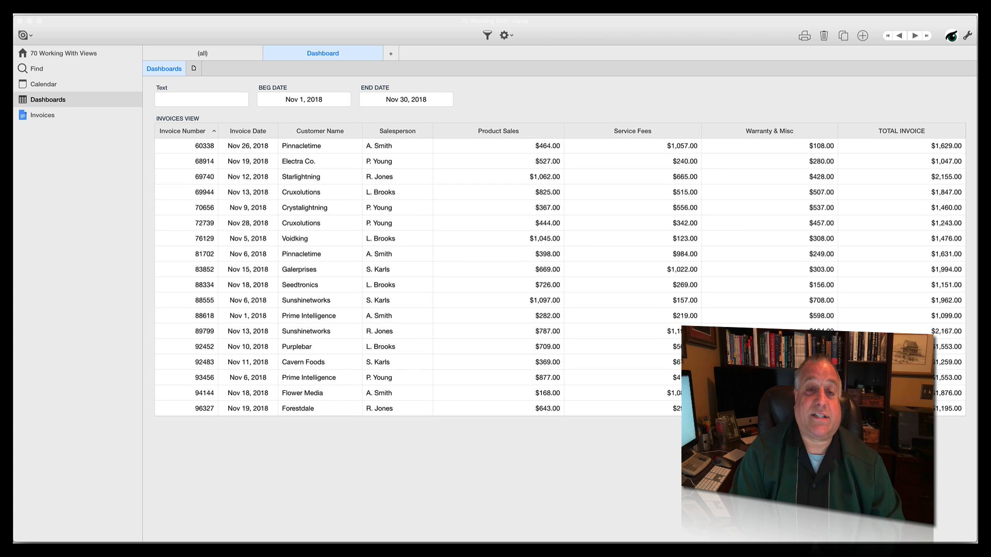
# - Set END DATE to Nov 5, 2018 to test the date range filter on the INVOICES VIEW
pyautogui.click(407, 98)
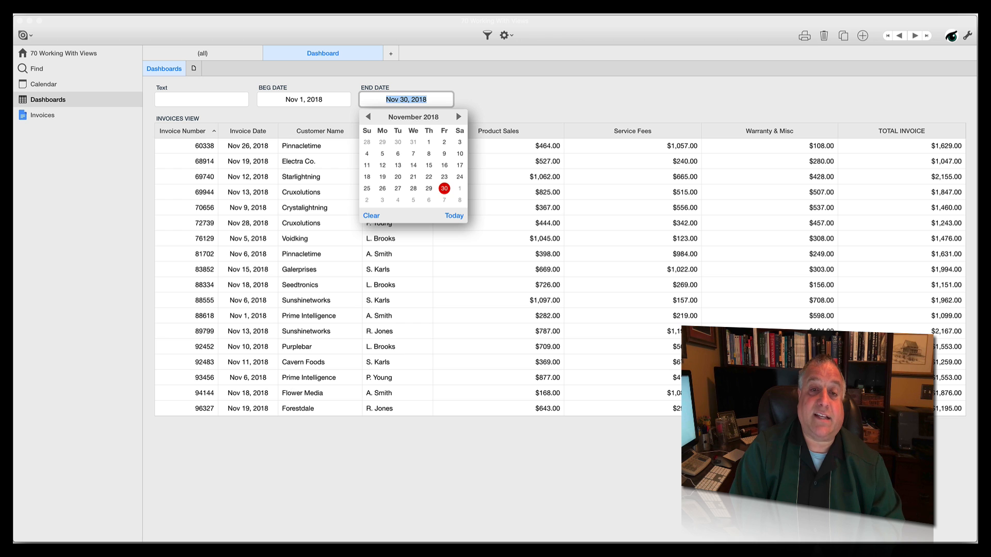
pyautogui.write('5')
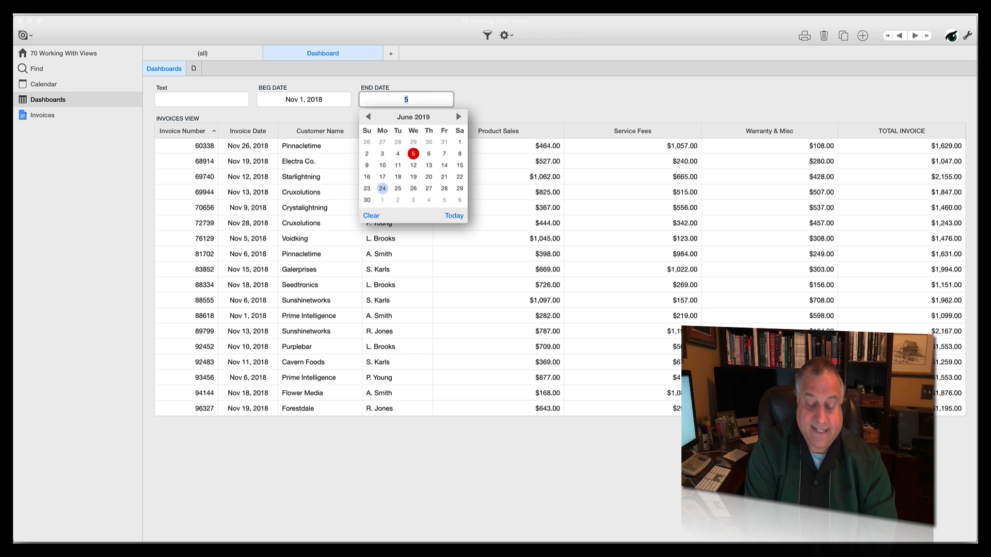
pyautogui.press('Return')
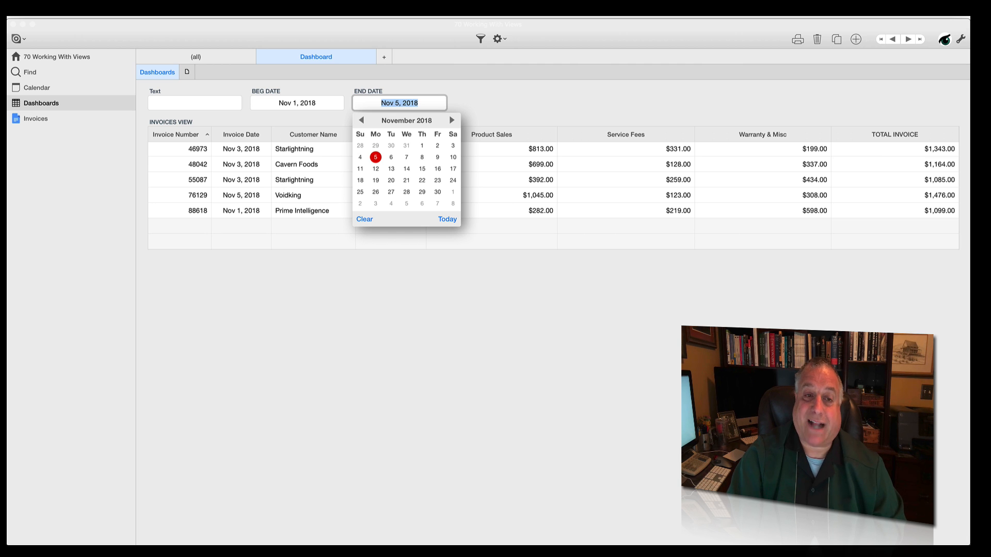
pyautogui.press('Tab')
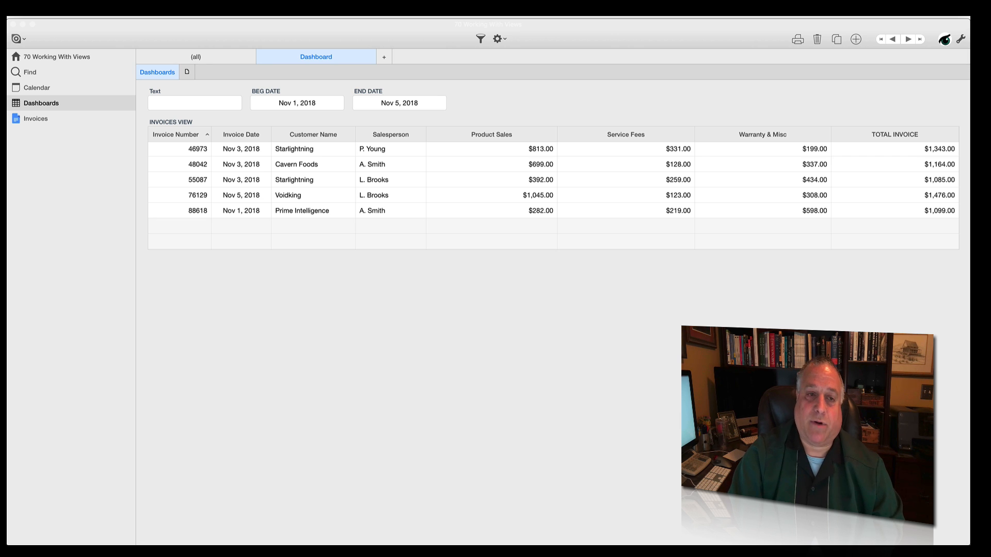
# - Sort the INVOICES VIEW by Invoice Date in ascending order and set END DATE to Nov 6, 2018
pyautogui.click(241, 135)
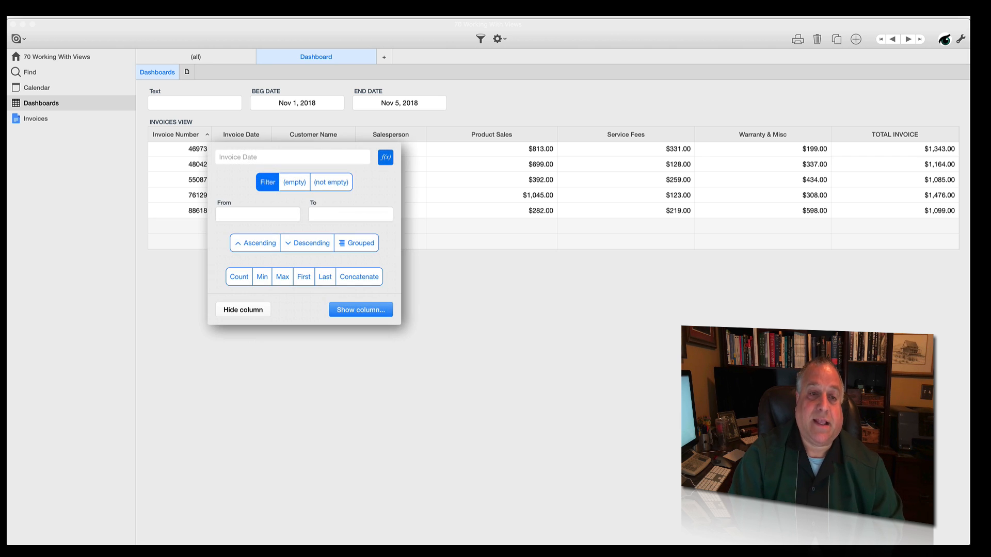
pyautogui.click(255, 243)
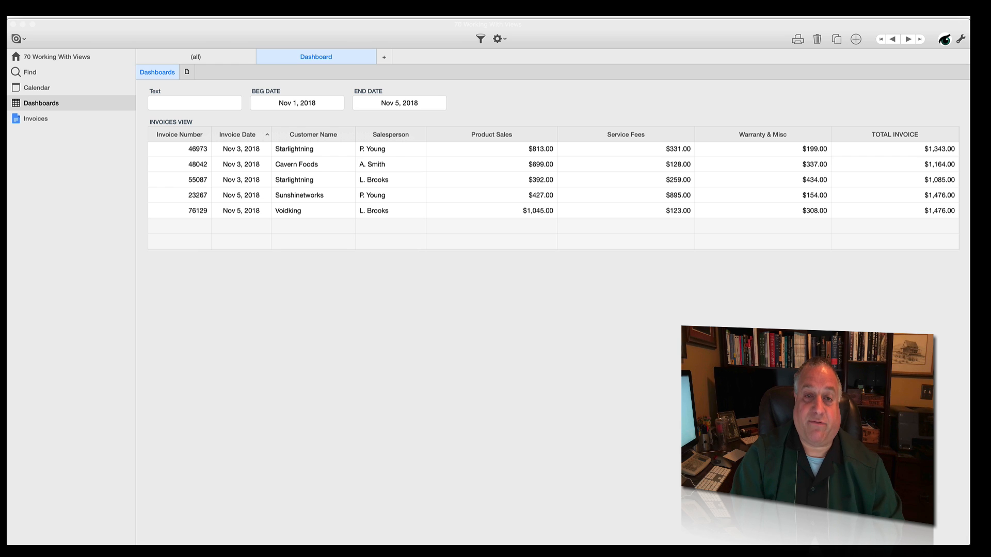
pyautogui.click(397, 102)
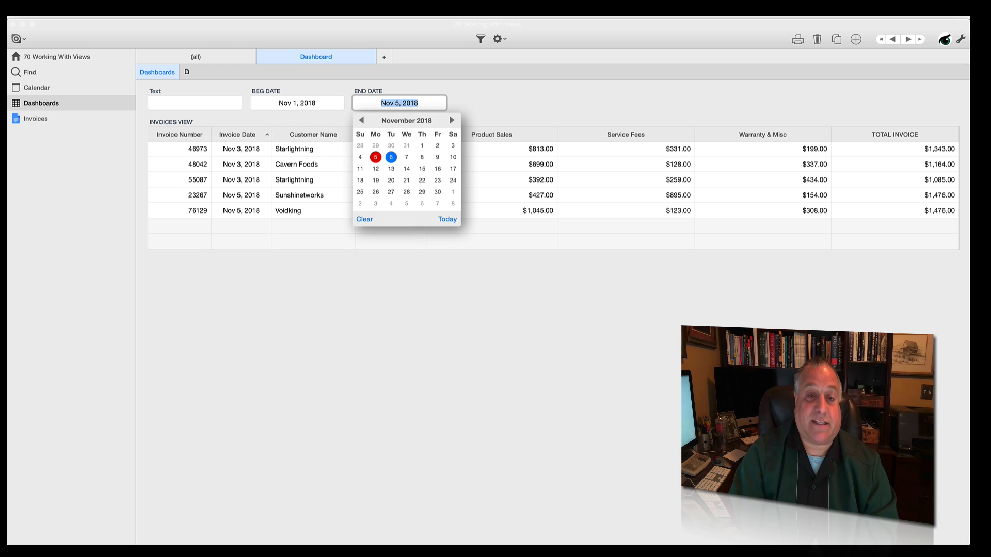
pyautogui.click(391, 157)
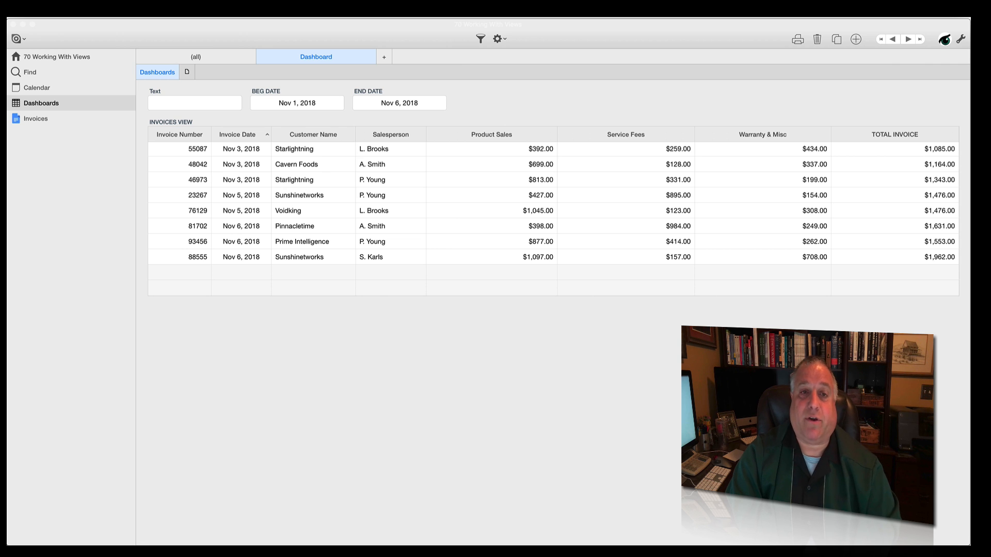
# - Set END DATE to Nov 30, 2018 and look through the whole INVOICES VIEW list of November invoices
pyautogui.click(399, 103)
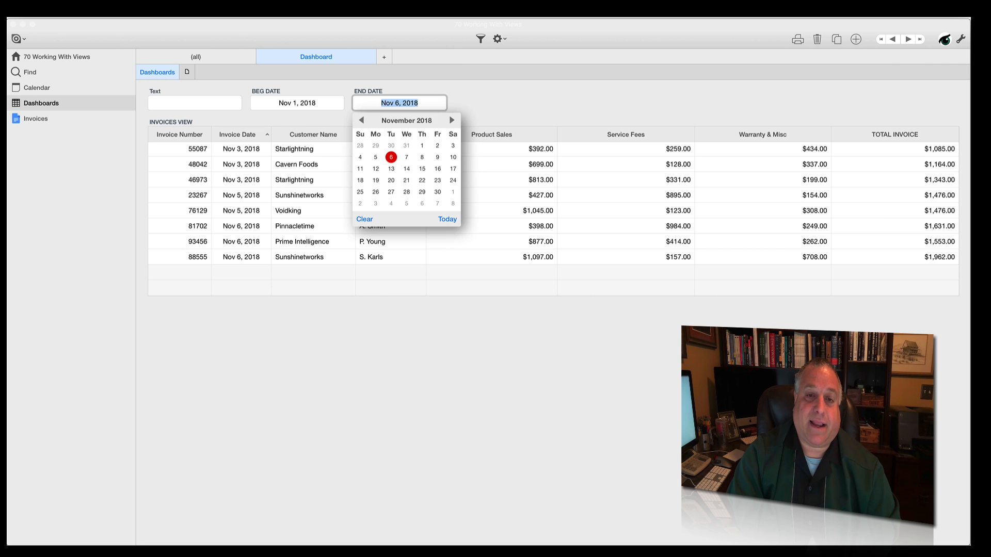
pyautogui.click(437, 192)
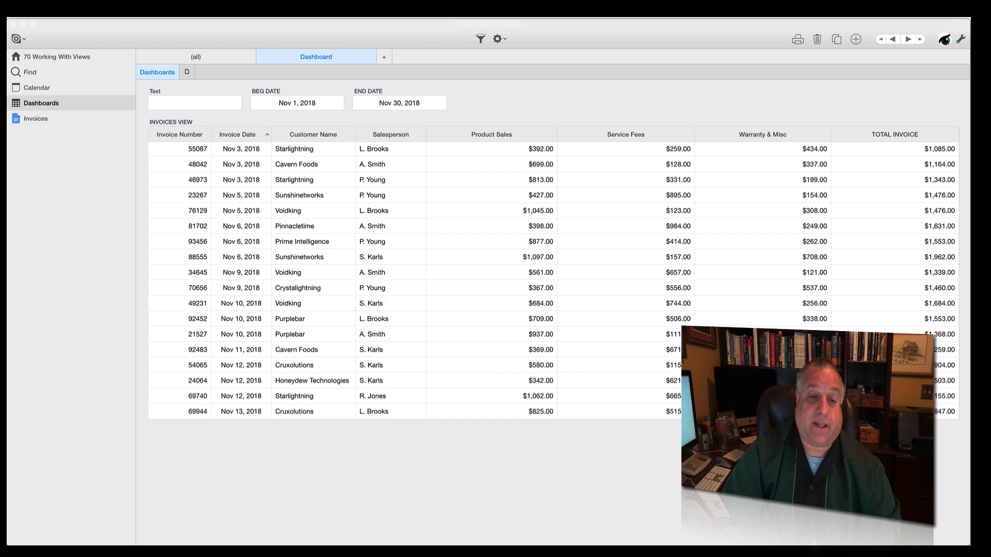
pyautogui.scroll(-10, 552, 282)
pyautogui.scroll(10, 552, 281)
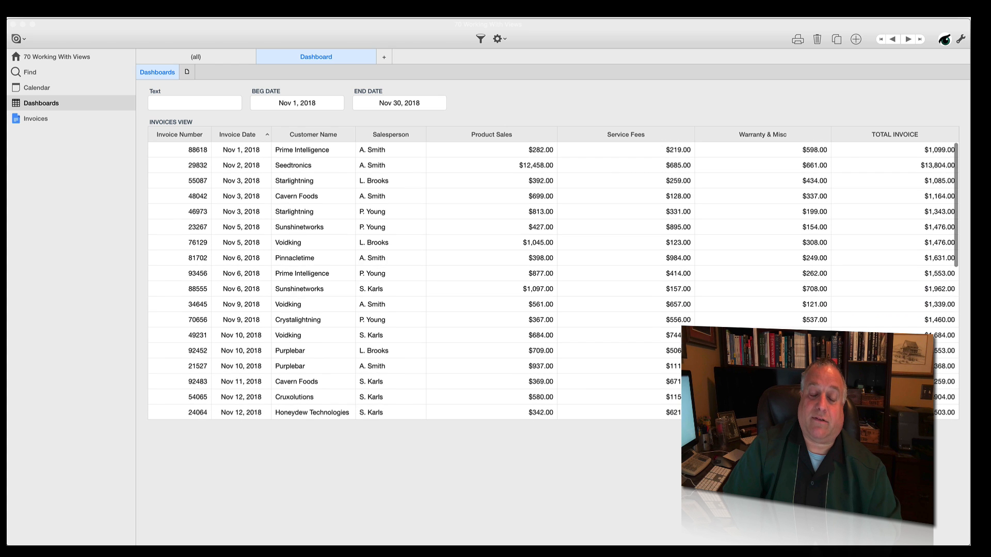
pyautogui.scroll(-10, 553, 281)
pyautogui.scroll(10, 552, 282)
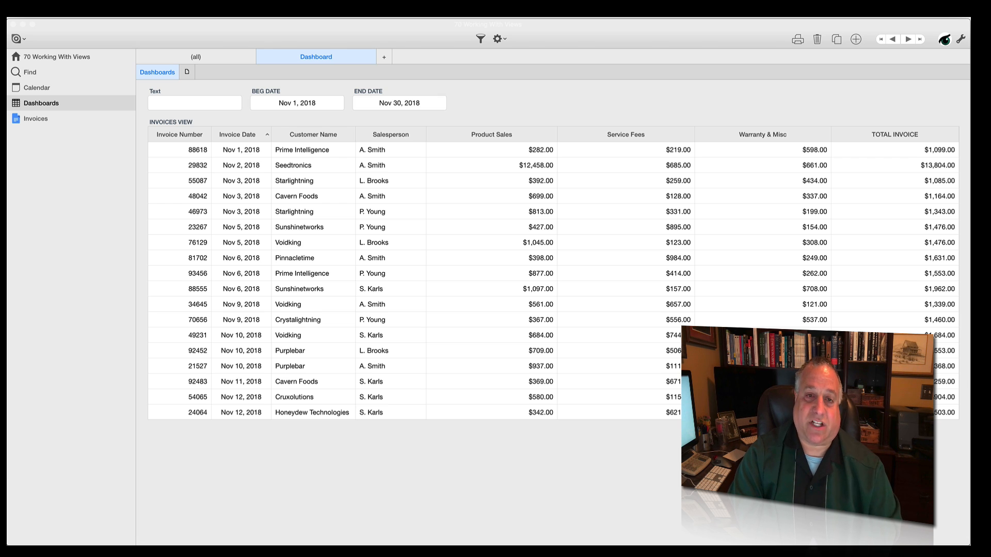
# - Put the dashboard form into edit mode
pyautogui.click(960, 39)
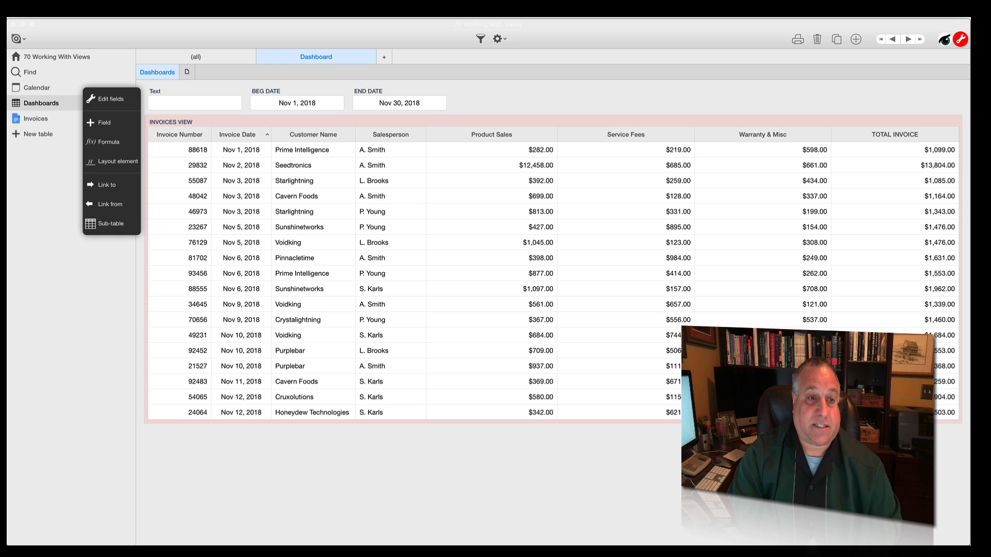
pyautogui.click(109, 142)
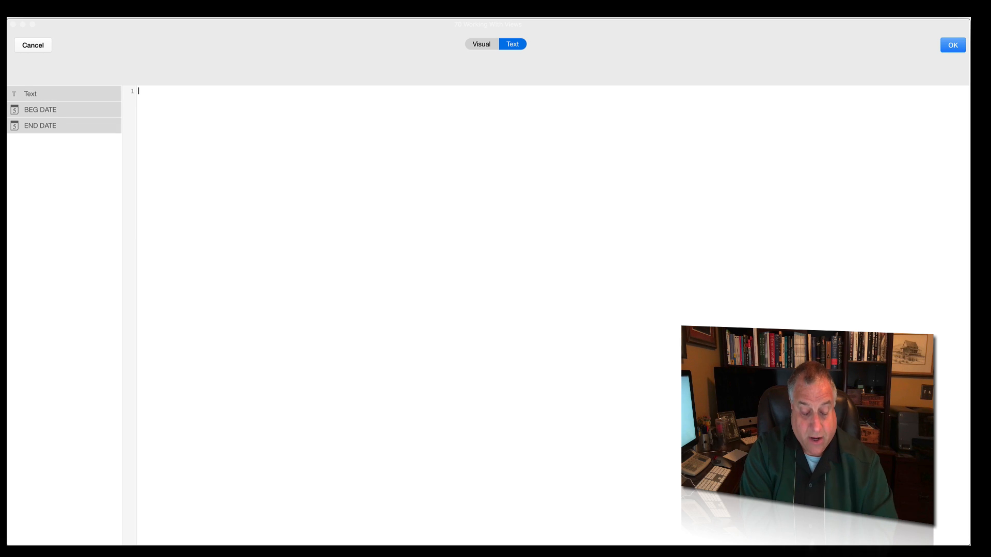
pyautogui.write('se;')
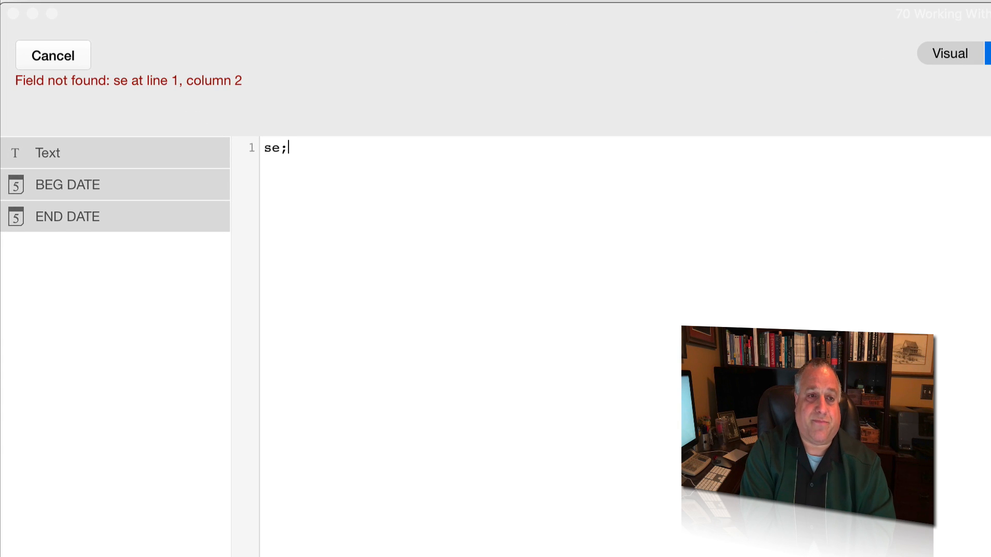
pyautogui.press('BackSpace')
pyautogui.press('BackSpace')
pyautogui.press('BackSpace')
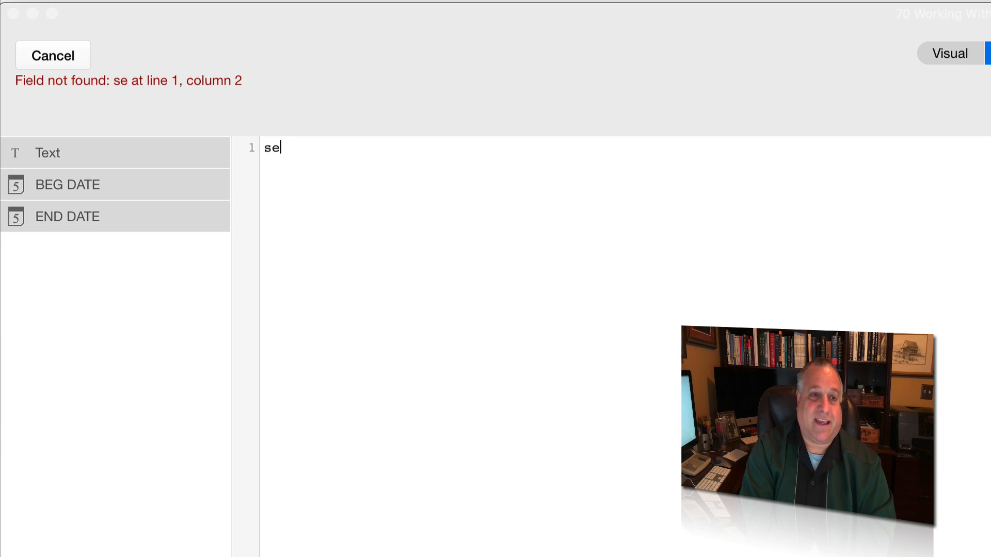
pyautogui.press('Escape')
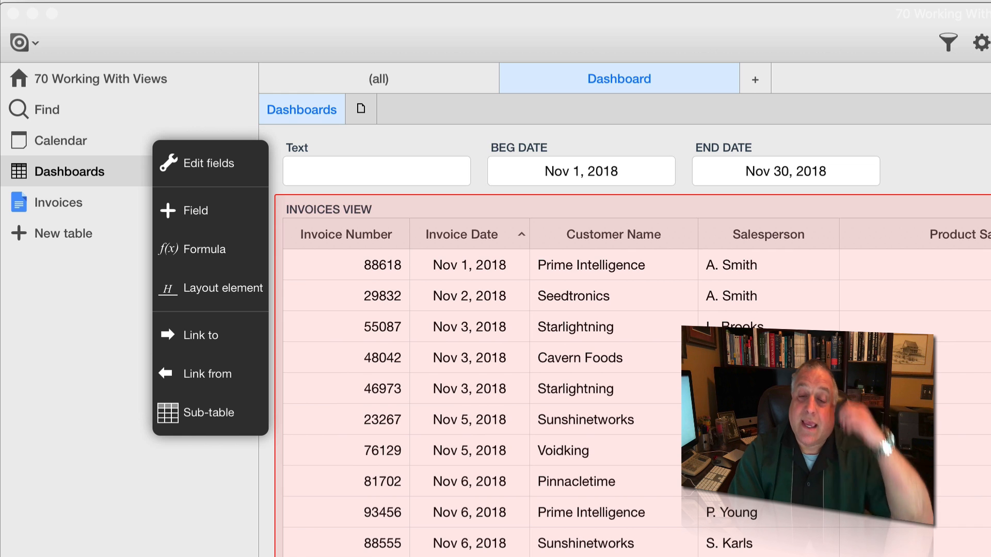
# - Copy the complete INVOICES VIEW formula, leave that view unchanged, and paste the code into a new formula field on the dashboard
pyautogui.click(808, 413)
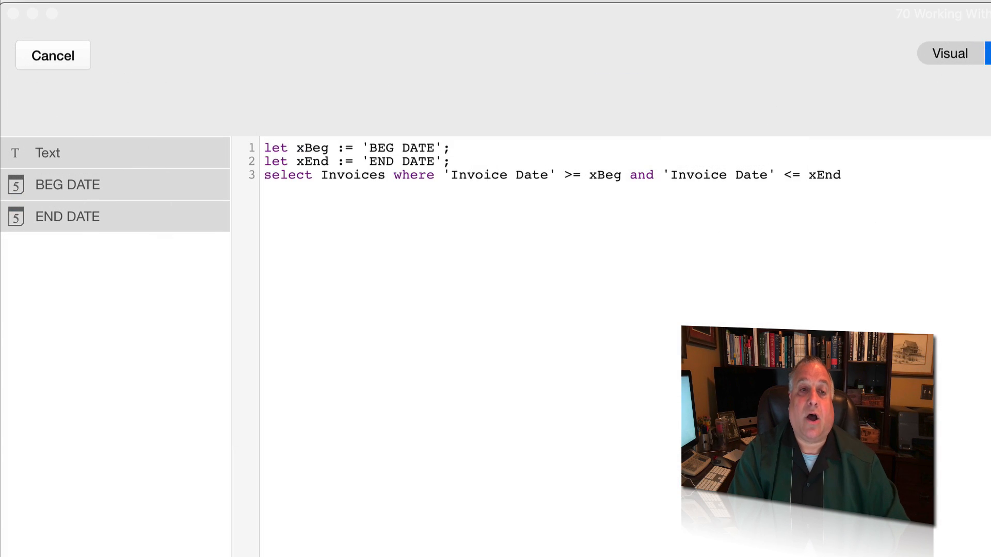
pyautogui.press('super+a')
pyautogui.press('super+c')
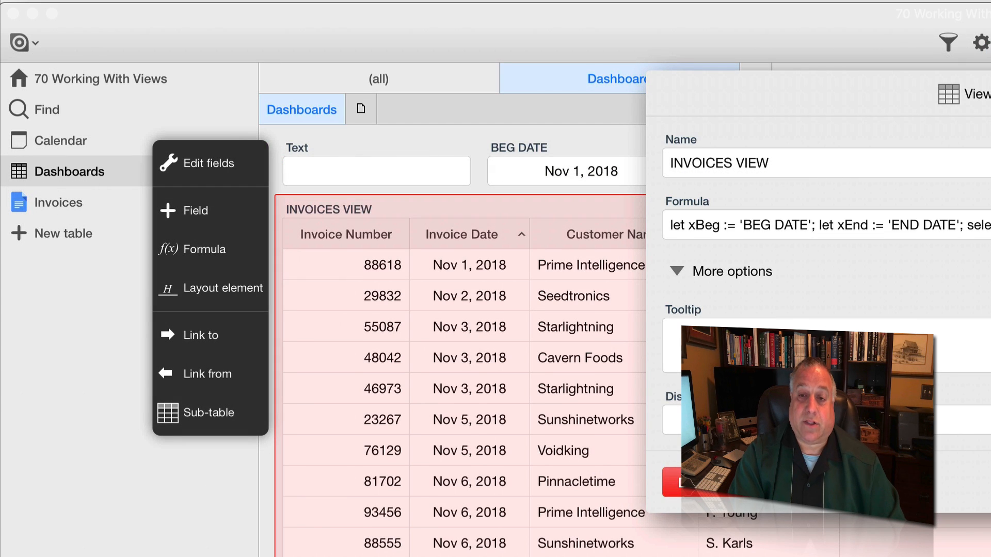
pyautogui.press('Escape')
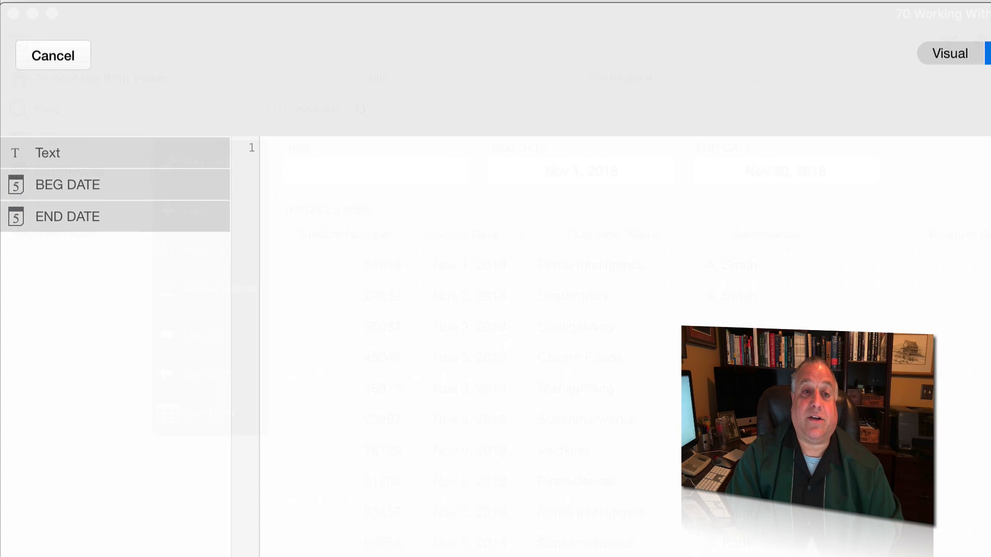
pyautogui.rightClick(318, 212)
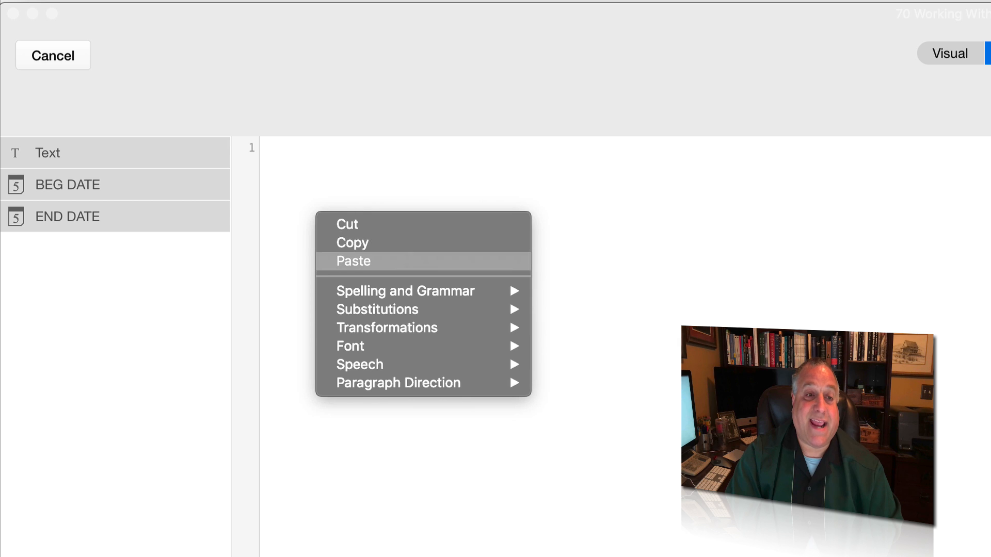
pyautogui.click(341, 259)
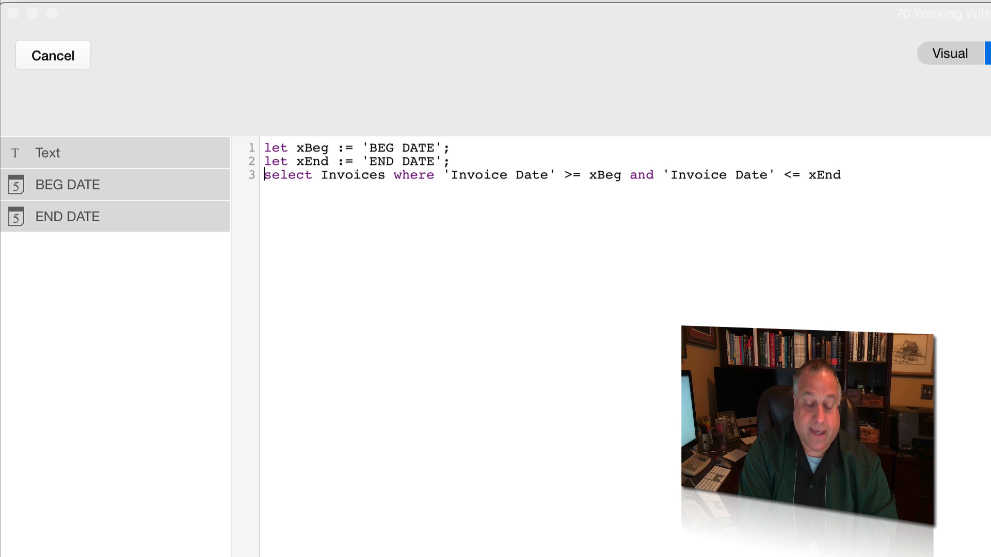
# - Enclose the select Invoices expression on line 3 in parentheses and append .'Total Invoice' to it
pyautogui.write('(')
pyautogui.click(851, 175)
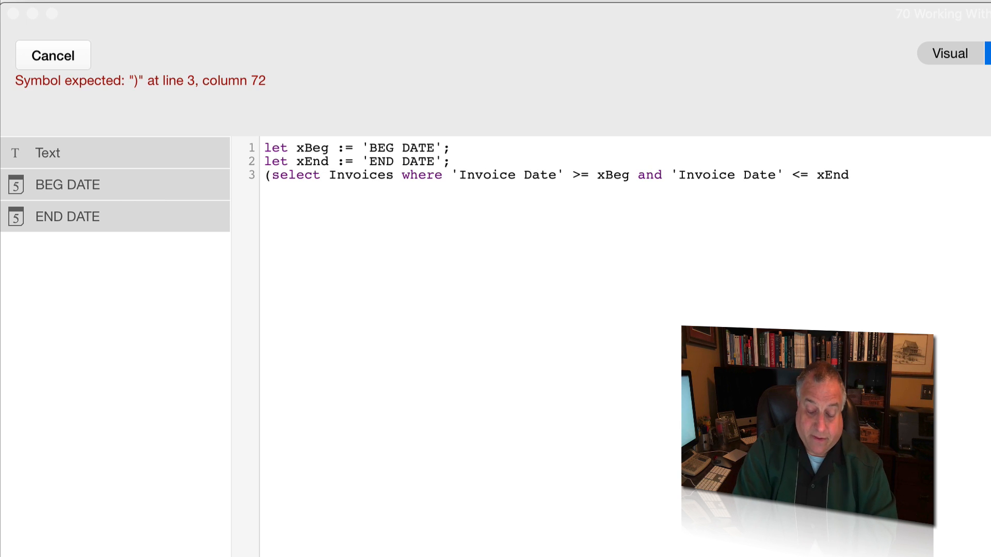
pyautogui.write(").'Total")
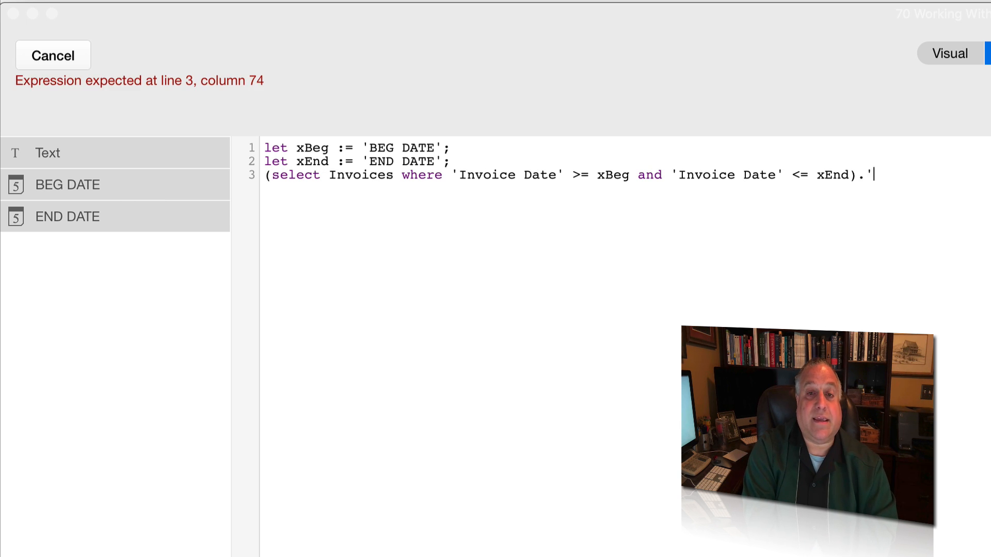
pyautogui.write(" Invoice'")
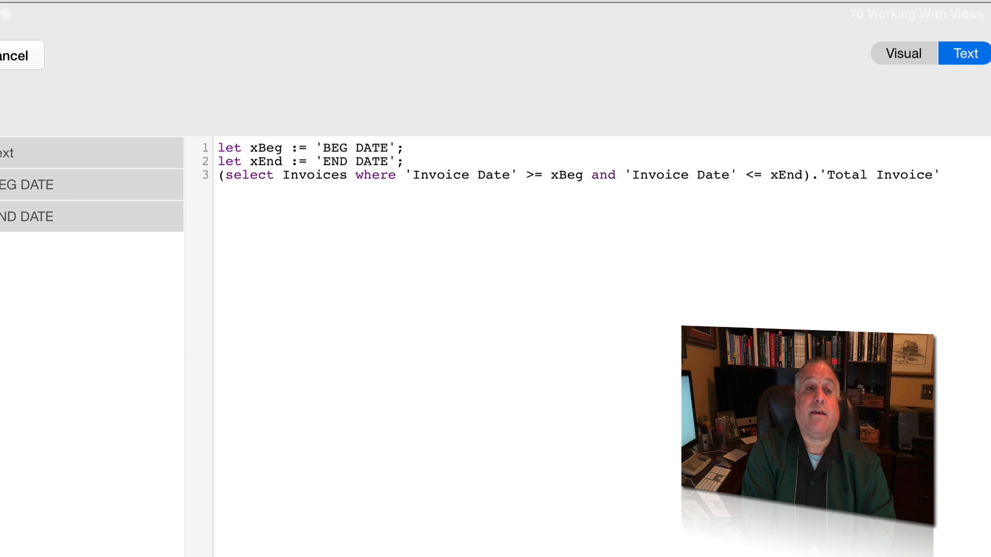
# - Put sum directly before the parenthesised select expression, leaving no closing parenthesis after 'Total Invoice'
pyautogui.write(')')
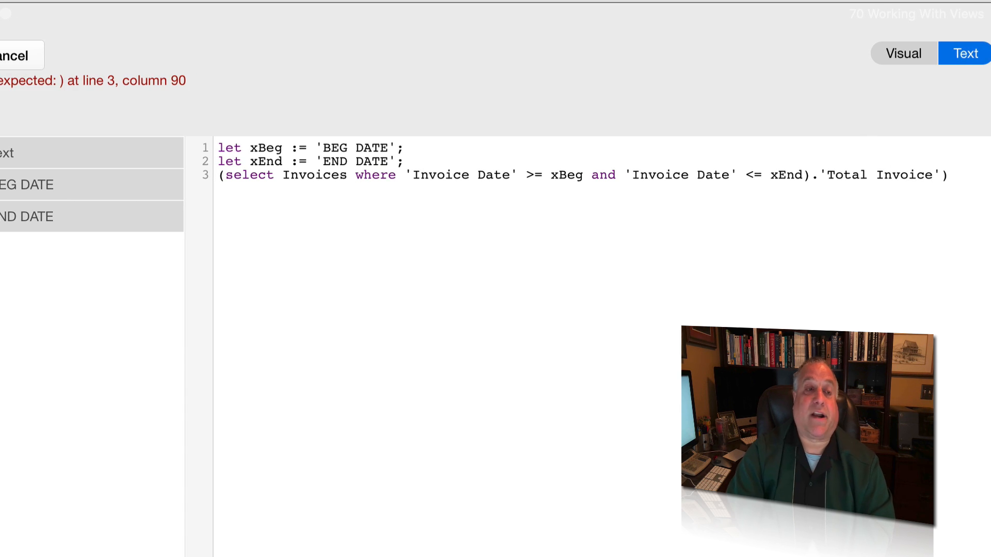
pyautogui.press('super+Left')
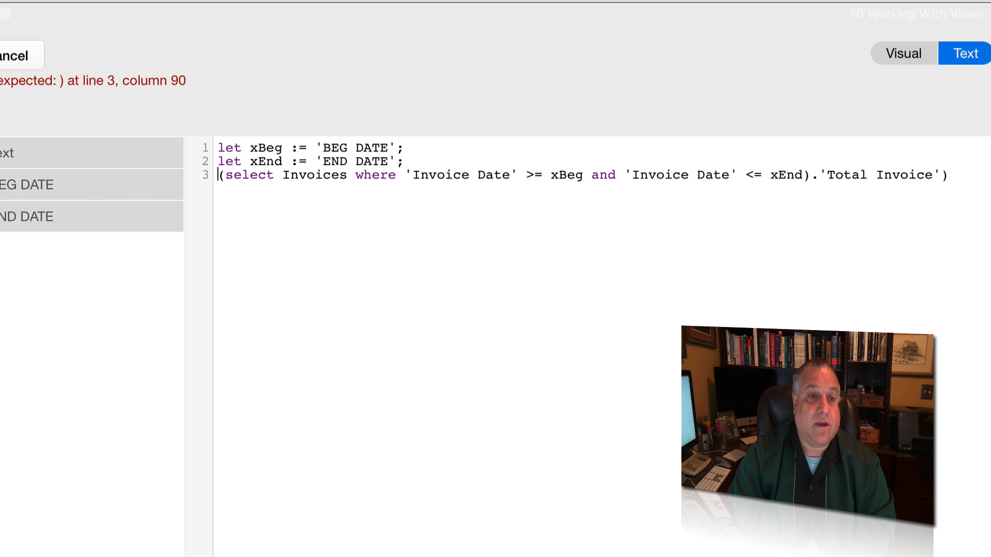
pyautogui.write('sum')
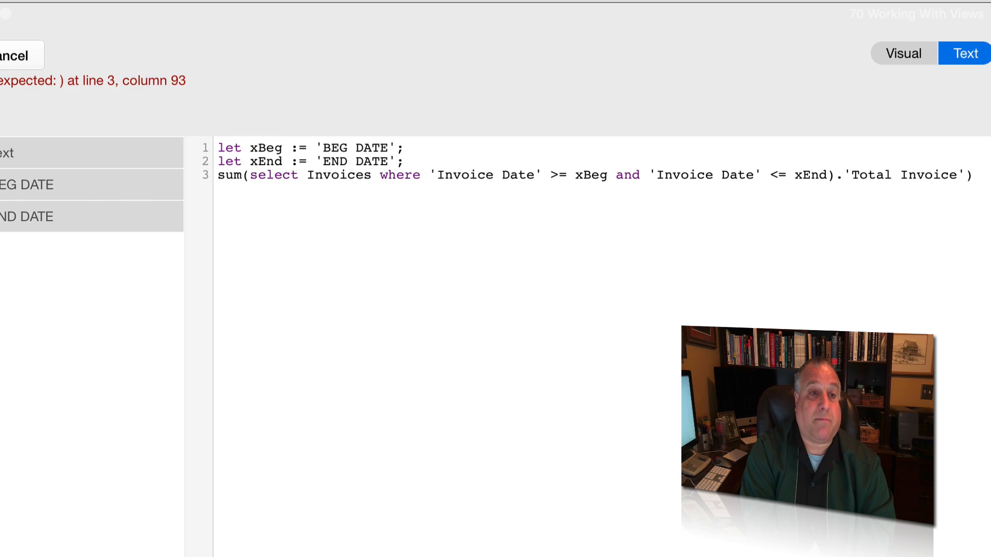
pyautogui.press('super+Right')
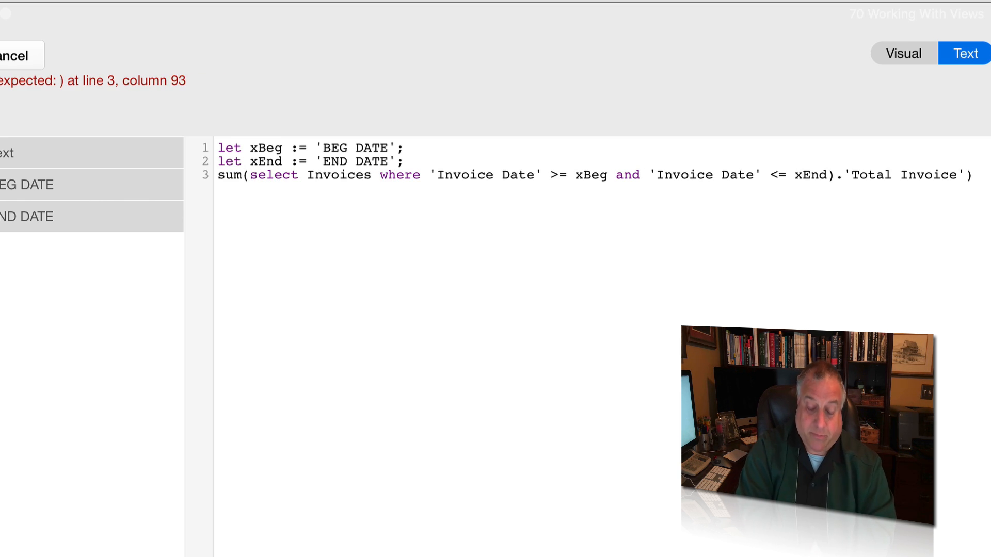
pyautogui.write(')')
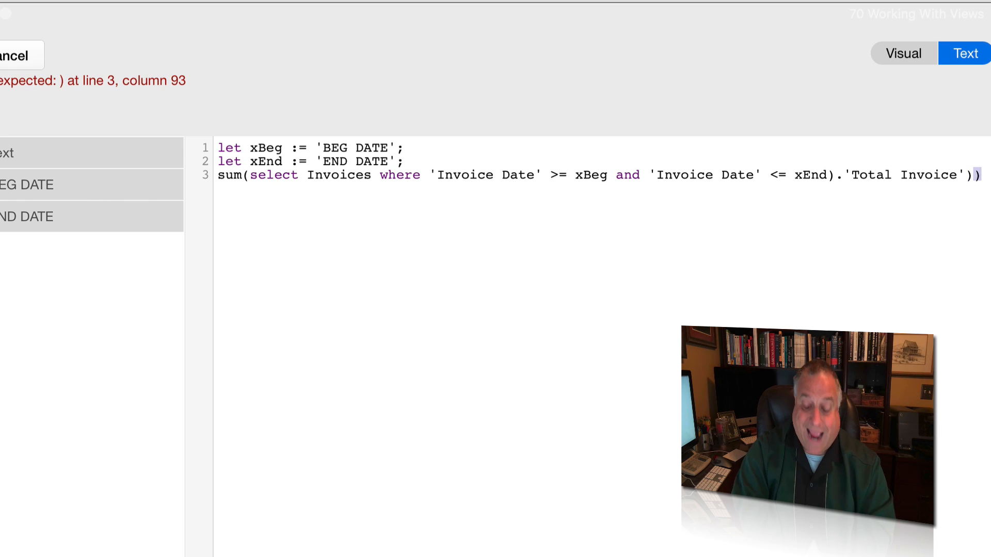
pyautogui.press('BackSpace')
pyautogui.press('BackSpace')
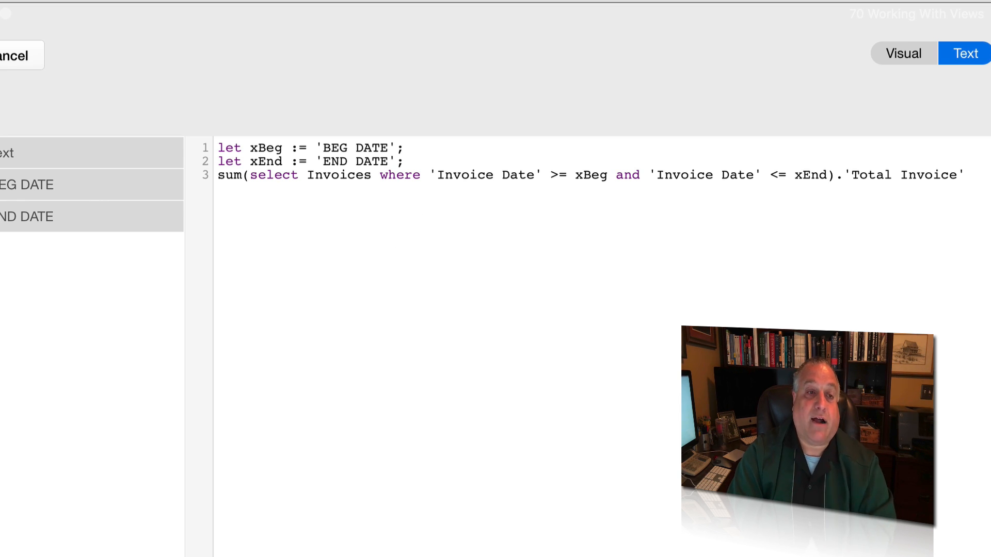
# - Review the select Invoices part and the Invoice Date conditions inside the sum formula
pyautogui.moveTo(249, 175); pyautogui.dragTo(372, 175)
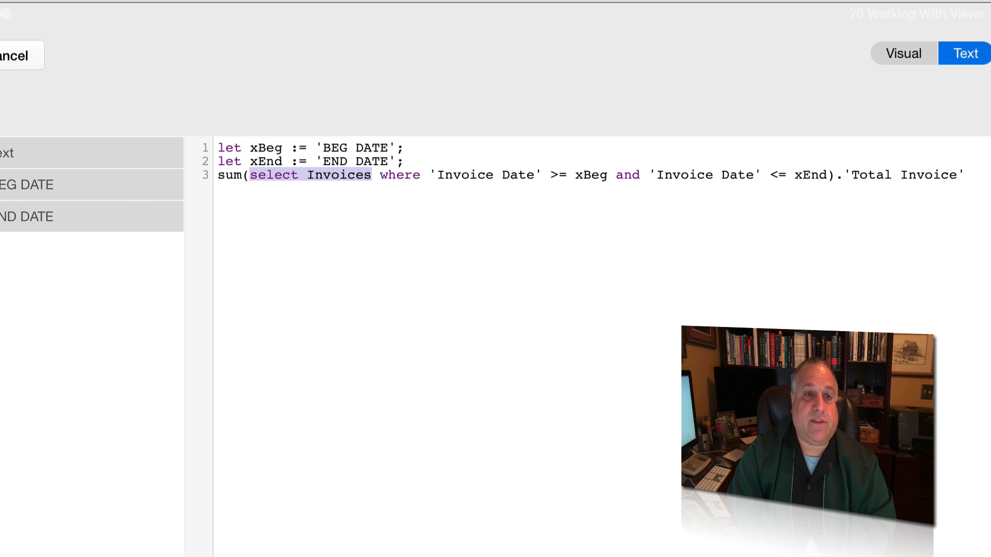
pyautogui.moveTo(429, 175); pyautogui.dragTo(835, 175)
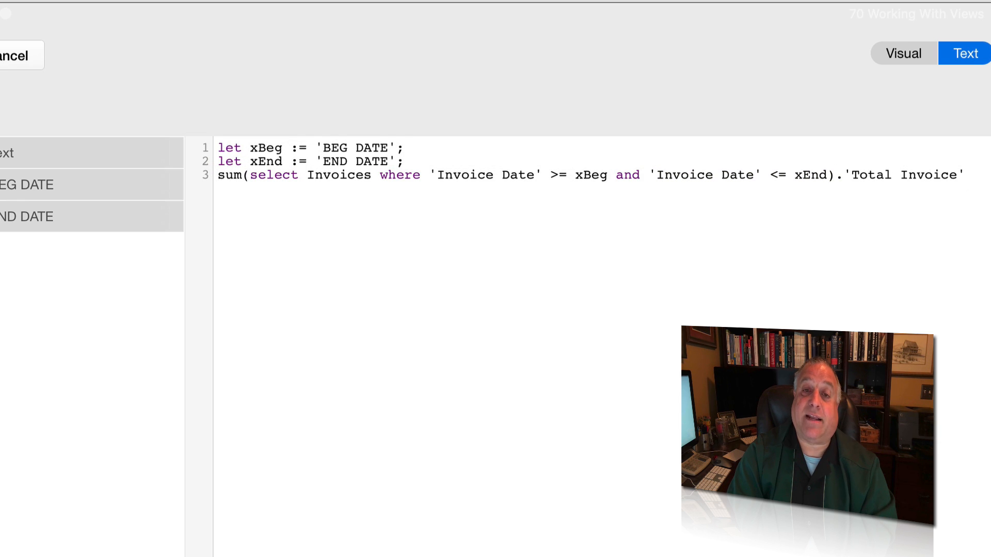
pyautogui.moveTo(380, 175); pyautogui.dragTo(534, 175)
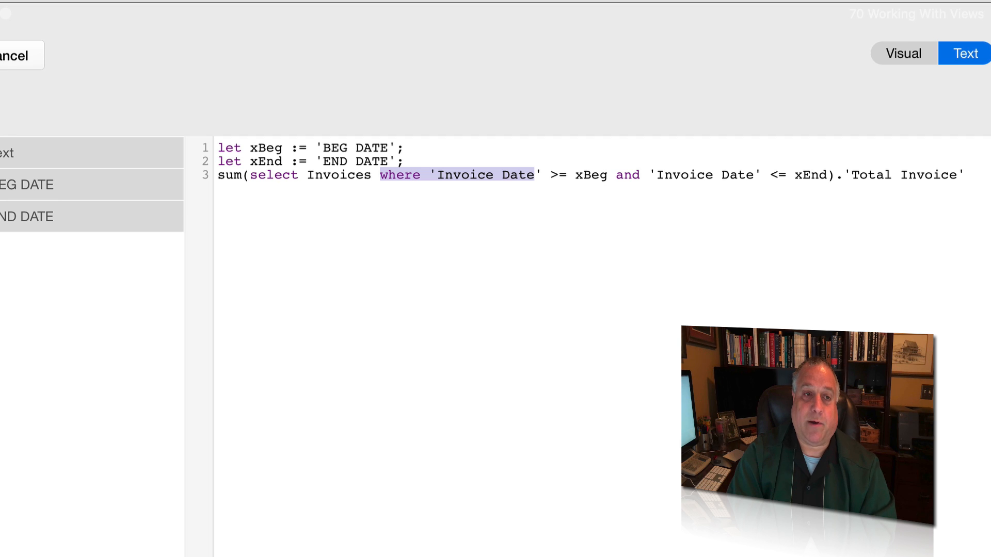
pyautogui.moveTo(250, 175); pyautogui.dragTo(364, 175)
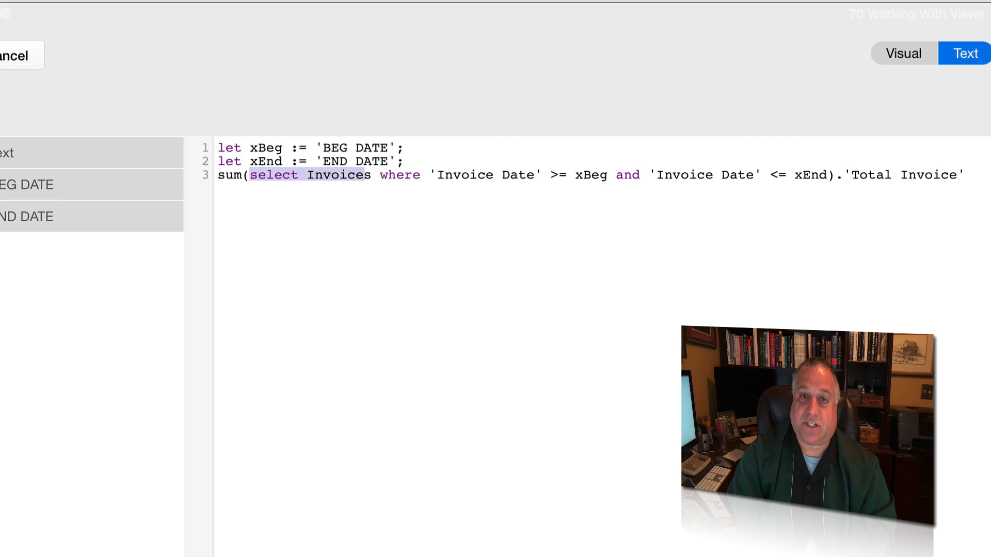
# - Accept the sum formula for the new field and apply the $1,023.42 number format with two digits and a thousands separator
pyautogui.moveTo(842, 175); pyautogui.dragTo(966, 175)
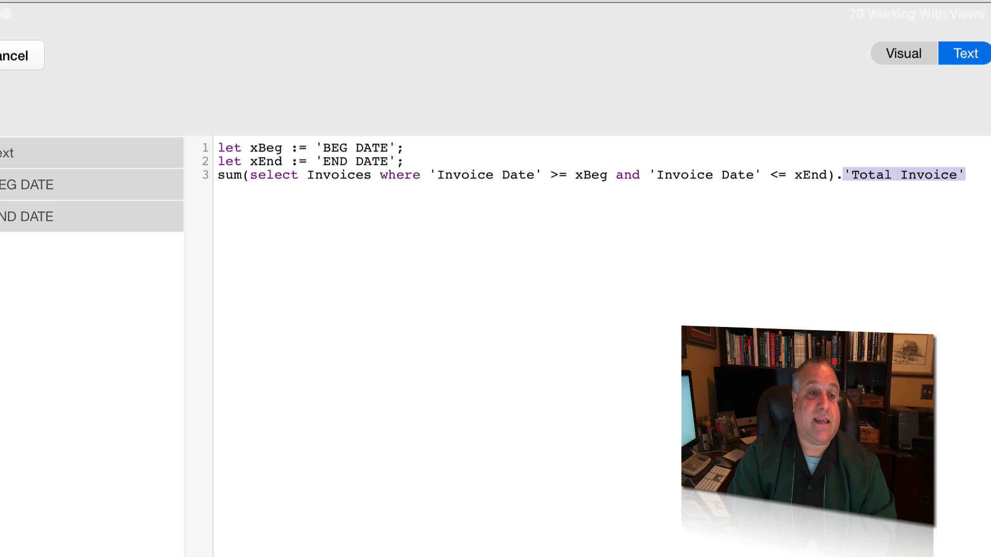
pyautogui.moveTo(242, 175); pyautogui.dragTo(217, 175)
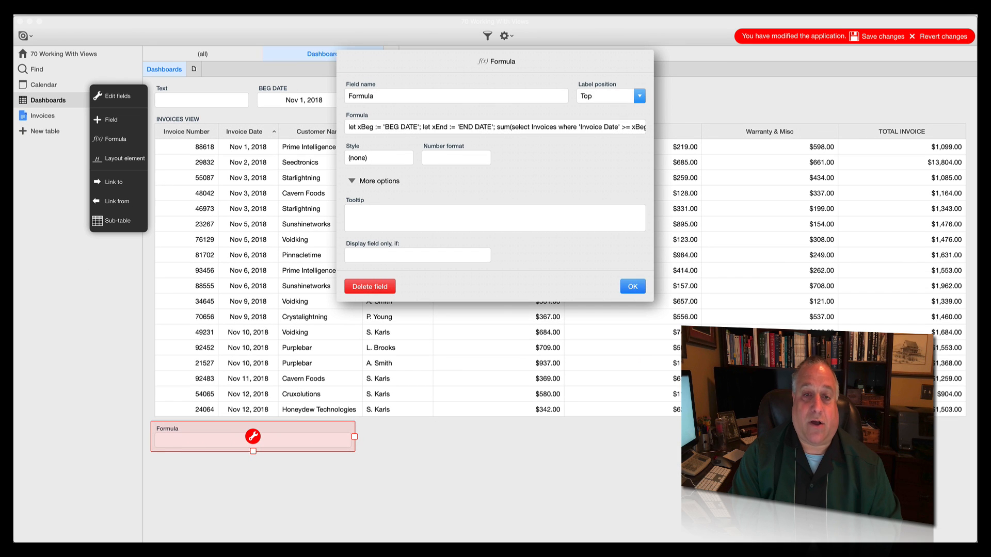
pyautogui.click(456, 158)
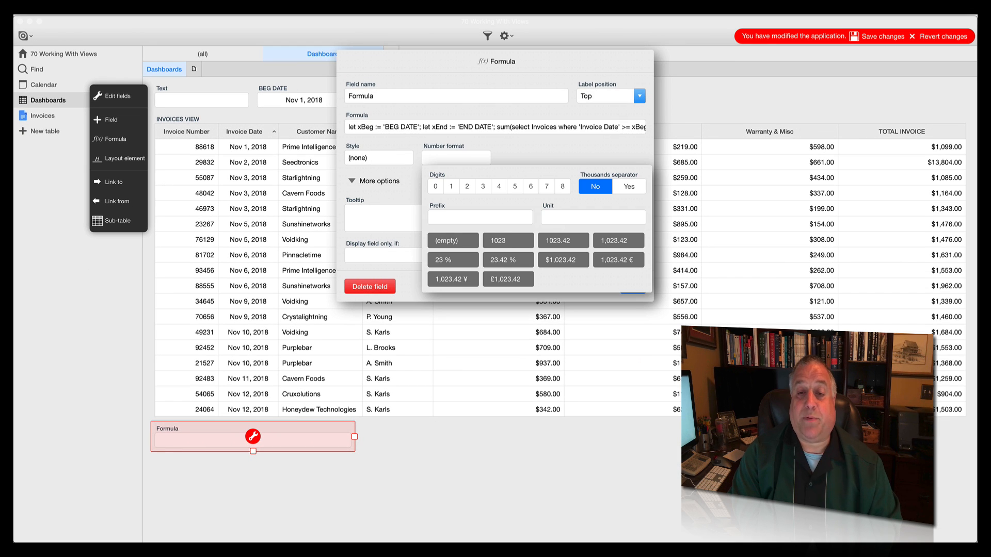
pyautogui.click(563, 260)
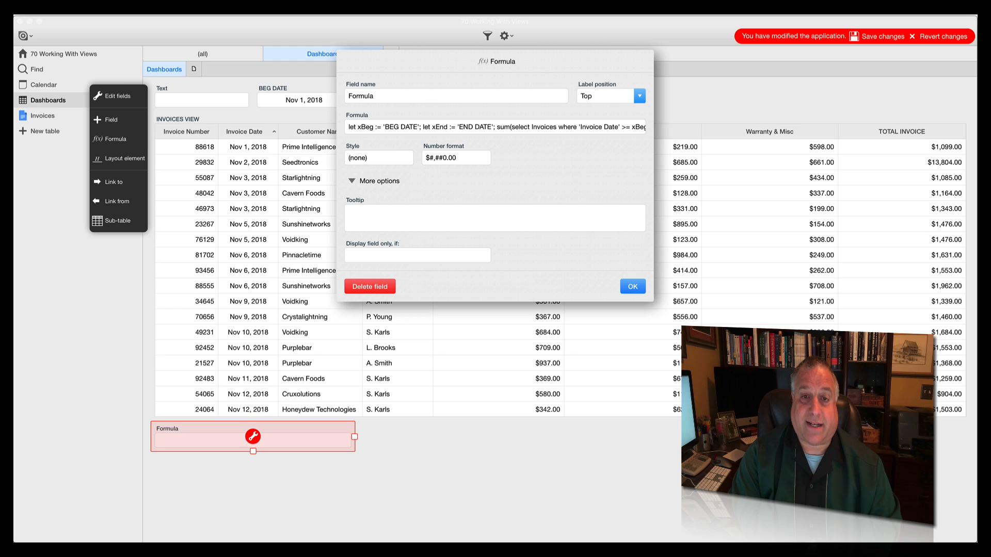
pyautogui.click(456, 158)
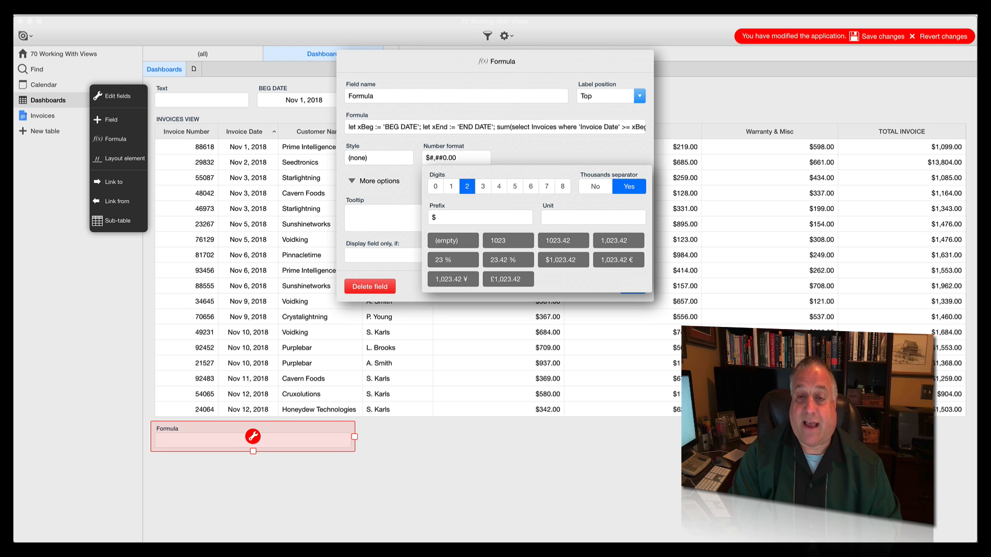
pyautogui.press('Escape')
pyautogui.press('Return')
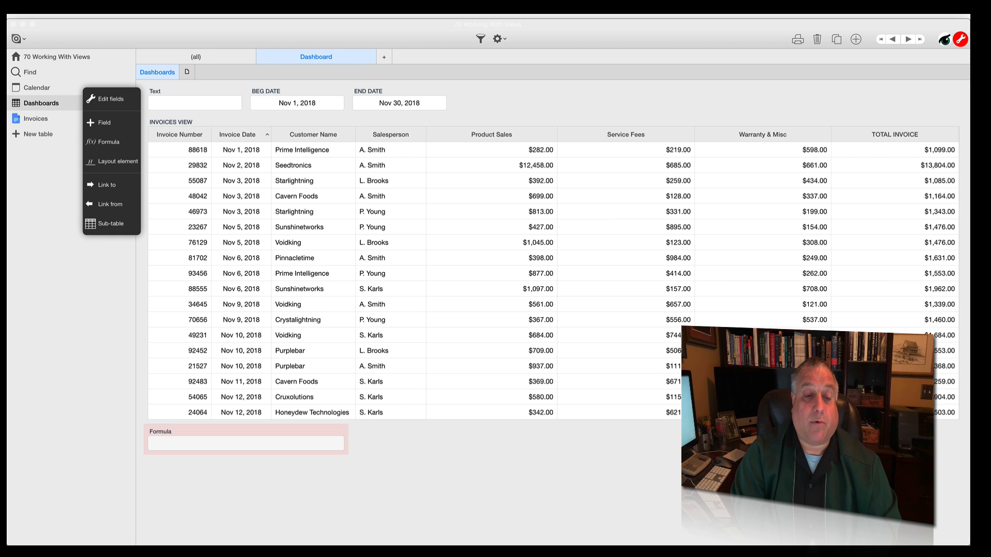
# - Reopen the field's formula and add, below line 3, the let declarations and sum((select Invoices)['Invoice Date' >= xBeg and 'Invoice Date' <= xEnd].'TOTAL INVOICE')
pyautogui.click(246, 440)
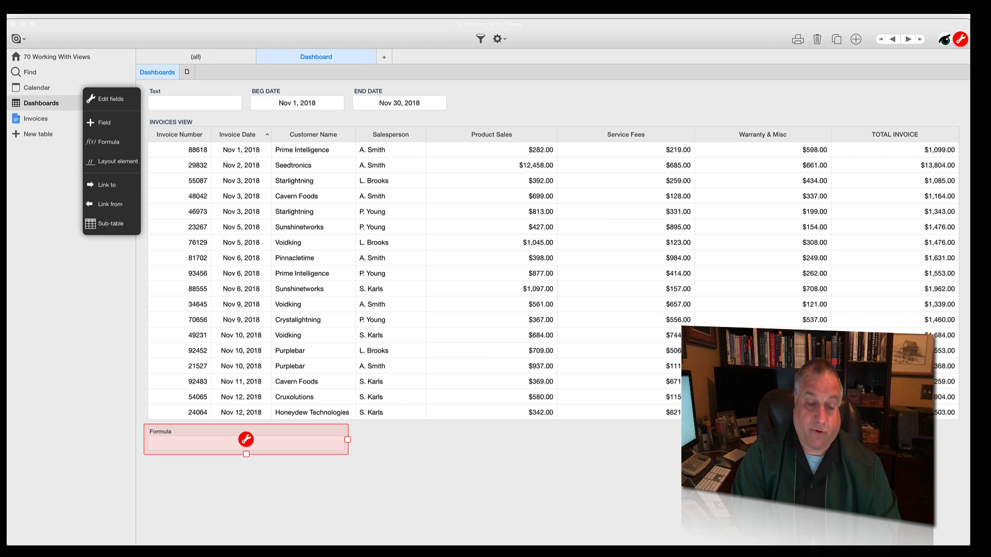
pyautogui.click(246, 440)
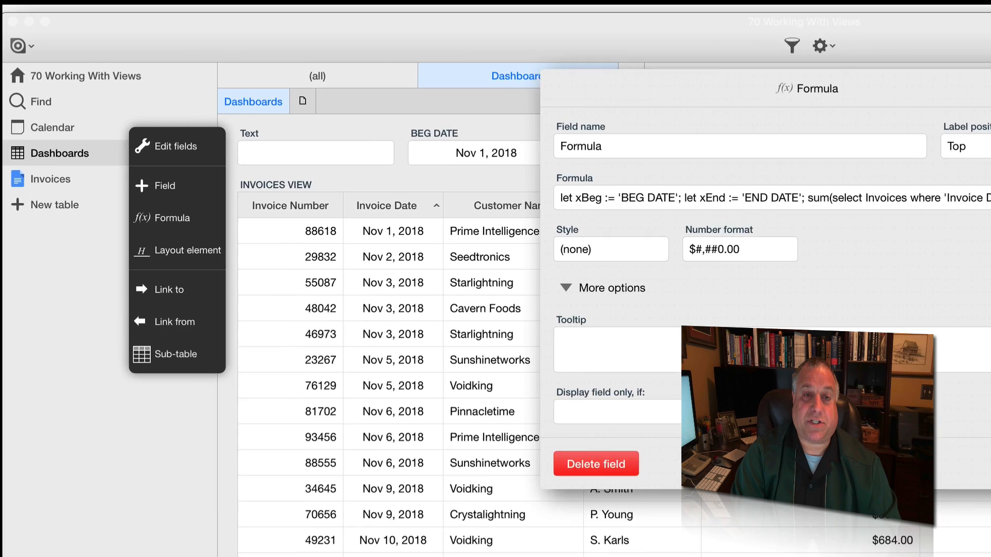
pyautogui.click(488, 130)
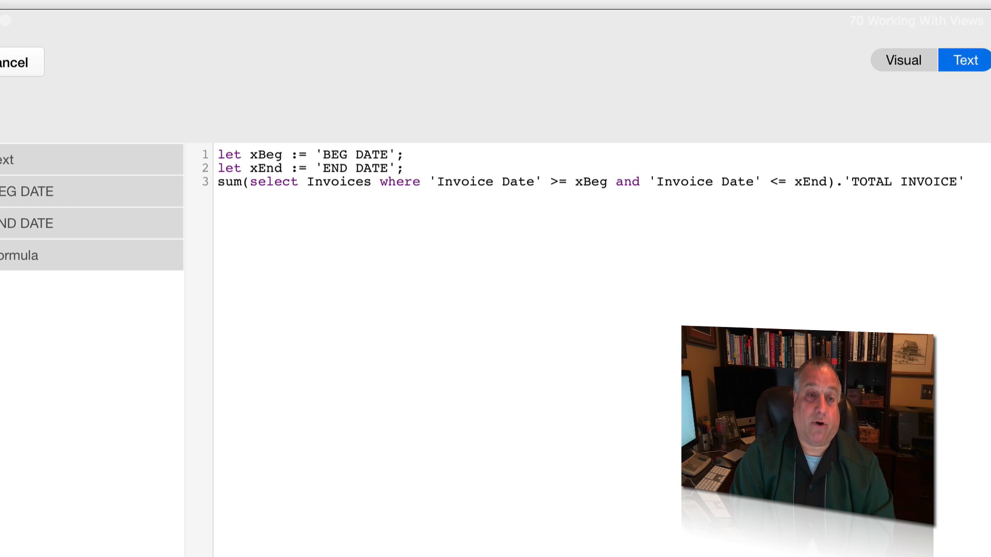
pyautogui.moveTo(965, 182); pyautogui.dragTo(381, 182)
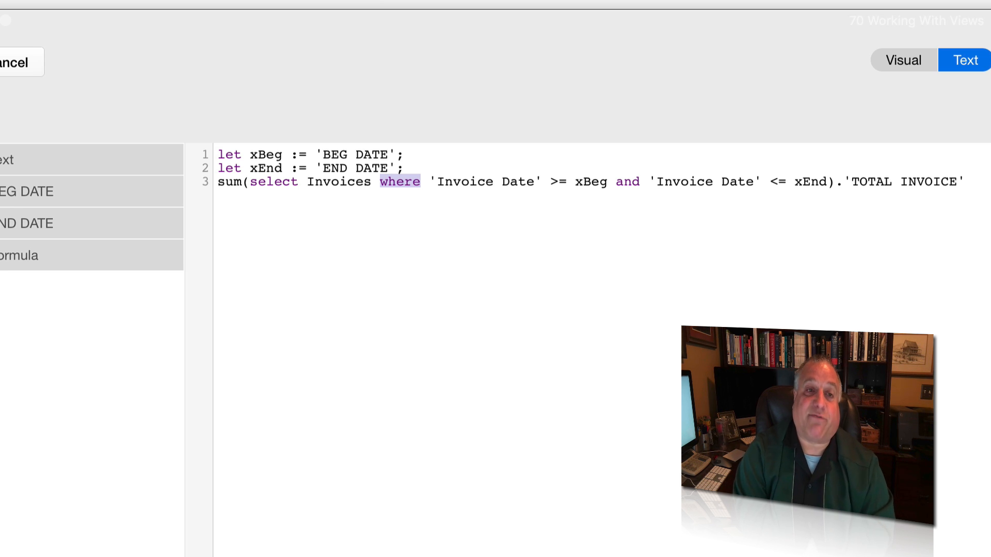
pyautogui.click(966, 182)
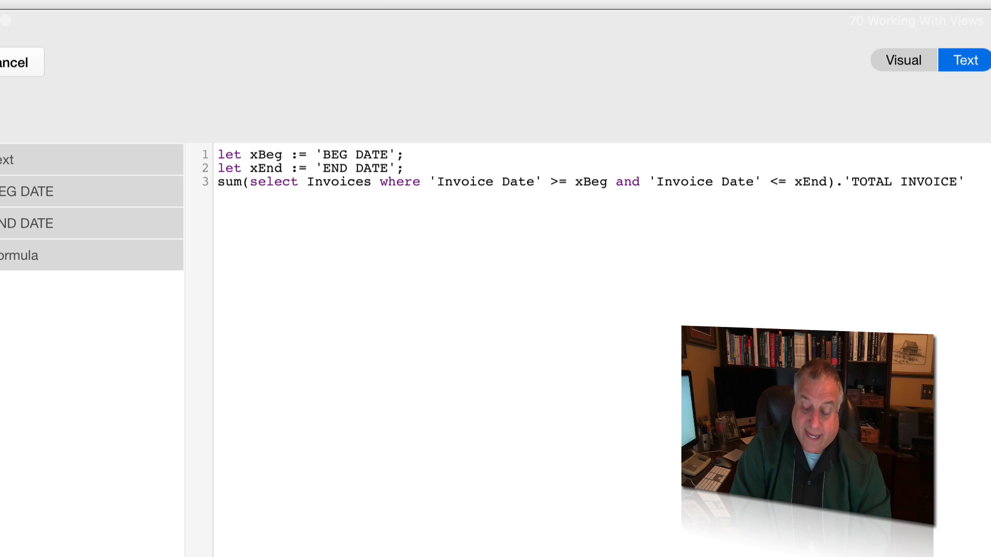
pyautogui.press('Return')
pyautogui.press('Return')
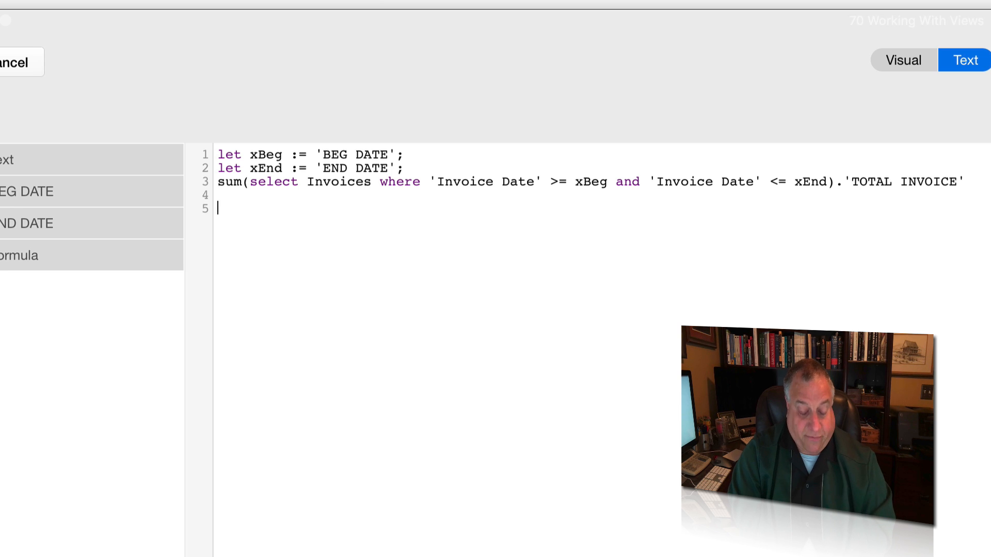
pyautogui.write("let xBeg := 'BEG DATE'; let xEnd := 'END DATE'; sum((select Invoices)['Invoice Date' >= xBeg and 'Invoice Date' <= xEnd].'TOTAL INVOICE')")
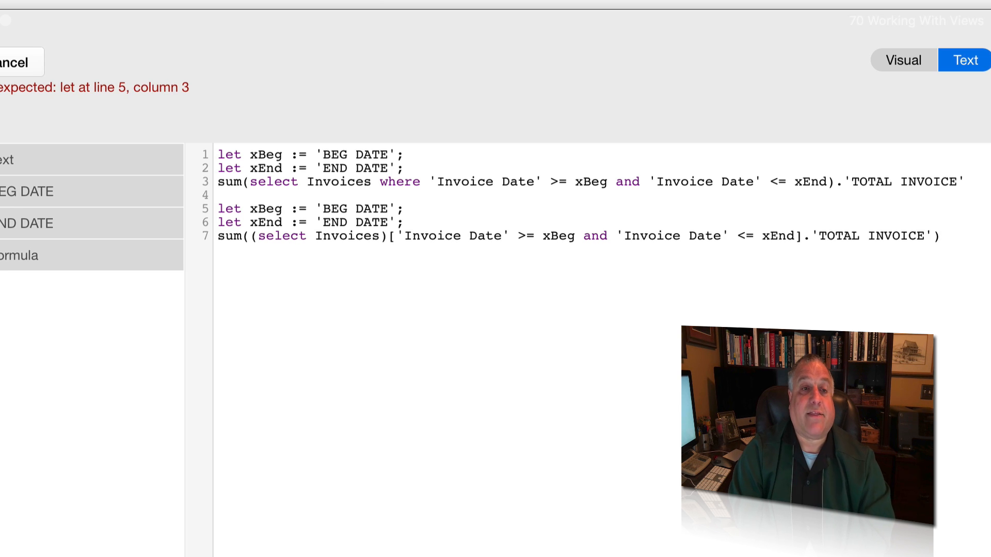
# - Delete the repeated xBeg and xEnd declarations and the blank lines so the bracketed sum directly follows line 3
pyautogui.moveTo(404, 222); pyautogui.dragTo(217, 209)
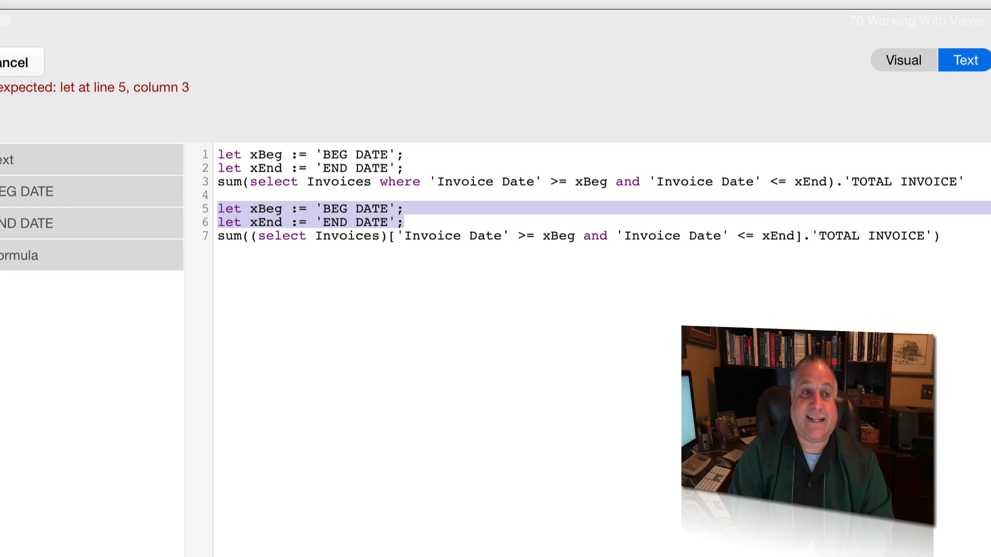
pyautogui.press('BackSpace')
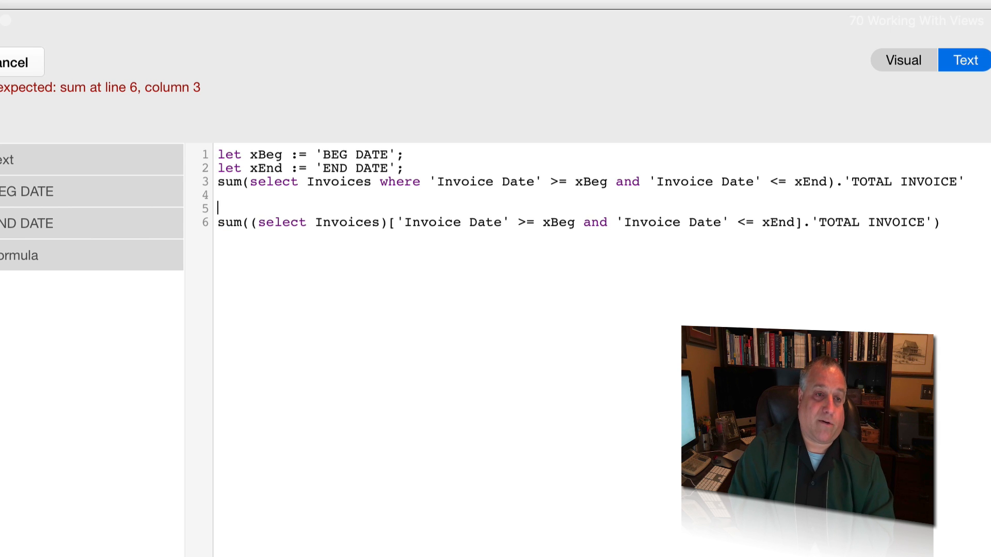
pyautogui.press('Up')
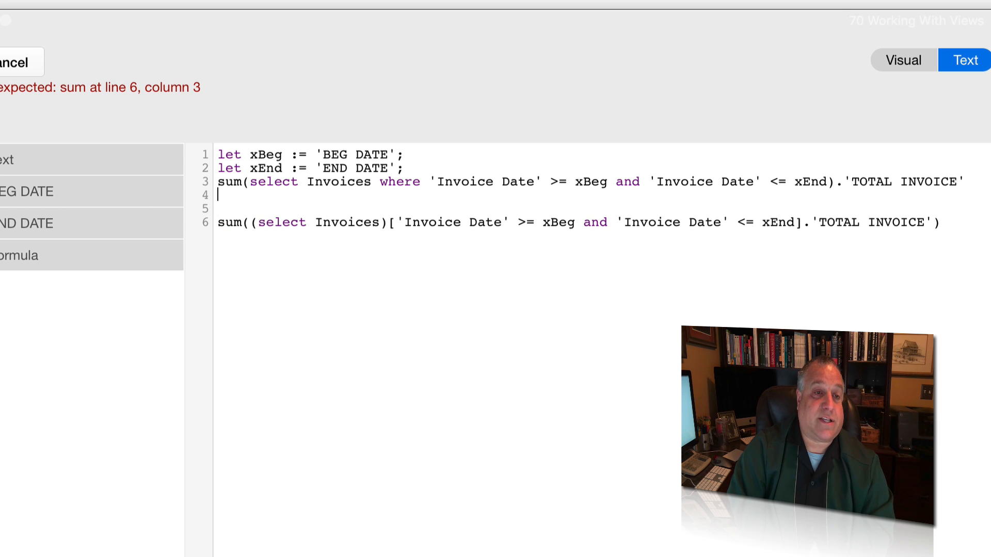
pyautogui.press('Delete')
pyautogui.press('Delete')
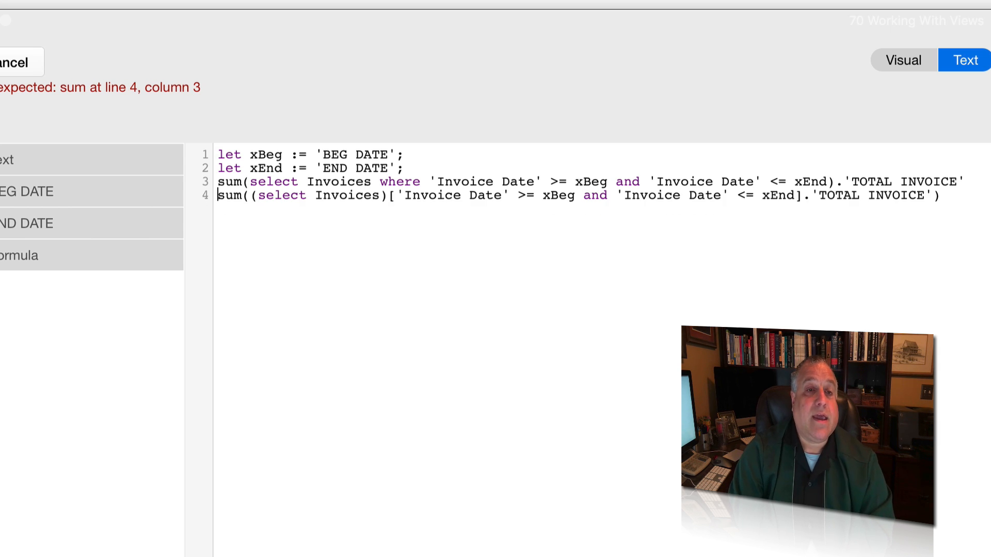
# - Compare the where clause on line 3 with the square-bracketed Invoice Date conditions on line 4
pyautogui.hotkey('shift', 'Right')
pyautogui.hotkey('shift', 'Right')
pyautogui.hotkey('shift', 'Right')
pyautogui.hotkey('shift', 'Right')
pyautogui.hotkey('shift', 'Right')
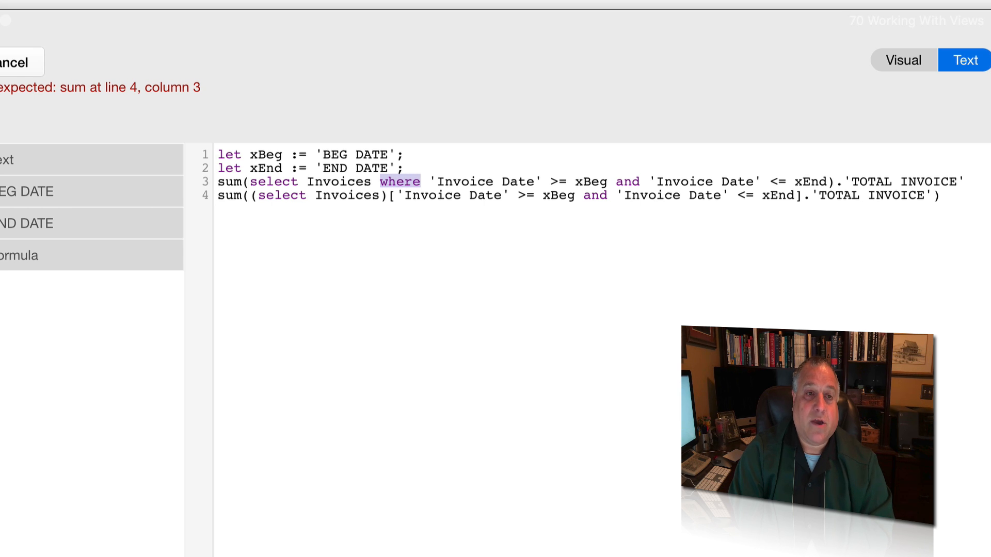
pyautogui.moveTo(396, 195); pyautogui.dragTo(794, 195)
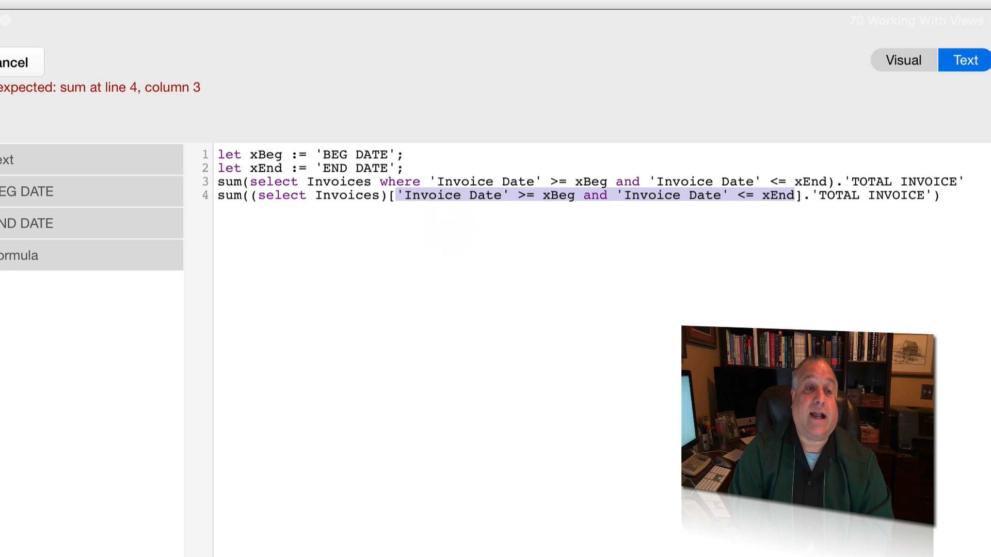
pyautogui.moveTo(258, 195); pyautogui.dragTo(380, 195)
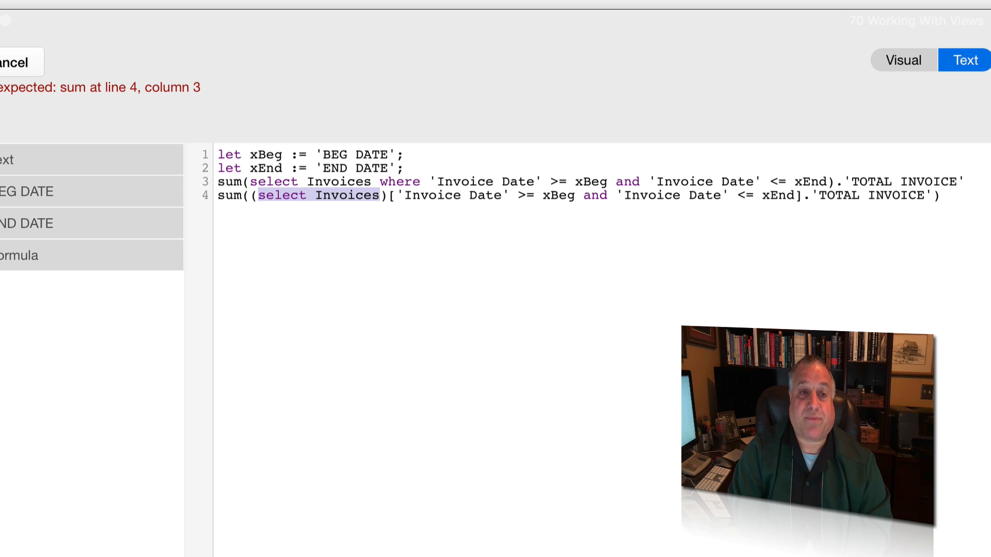
pyautogui.click(396, 196)
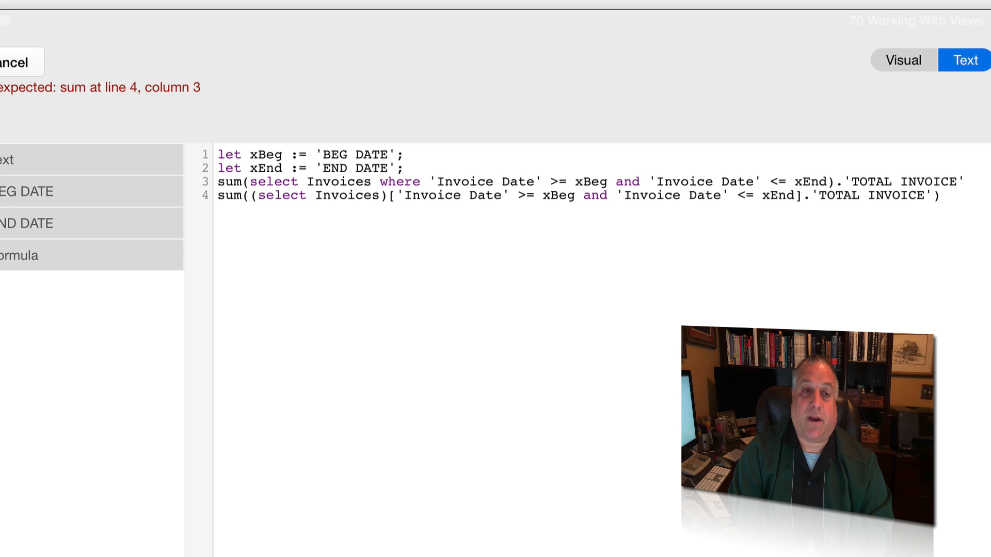
pyautogui.hotkey('shift', 'Right')
pyautogui.hotkey('shift', 'Right')
pyautogui.hotkey('shift', 'Right')
pyautogui.hotkey('shift', 'Right')
pyautogui.hotkey('shift', 'Right')
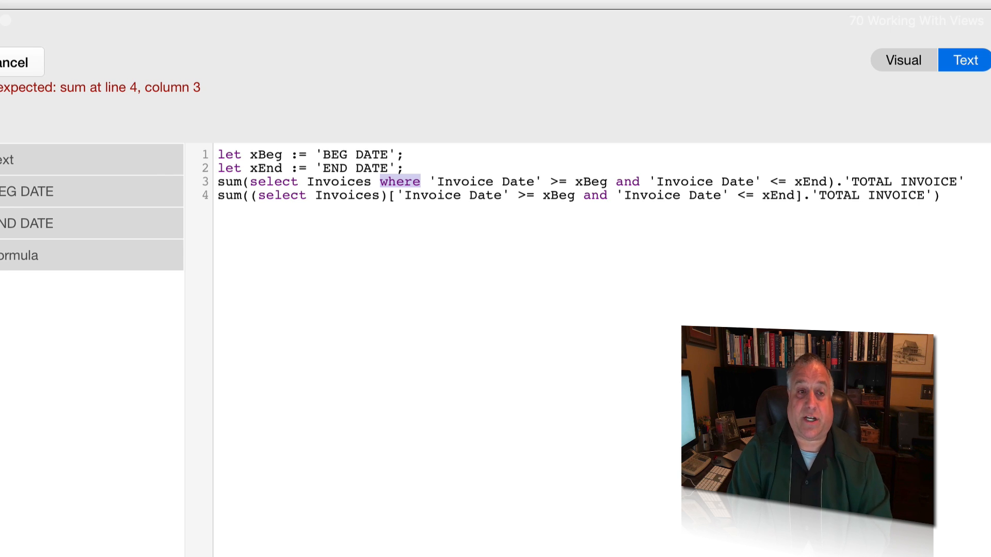
pyautogui.click(396, 196)
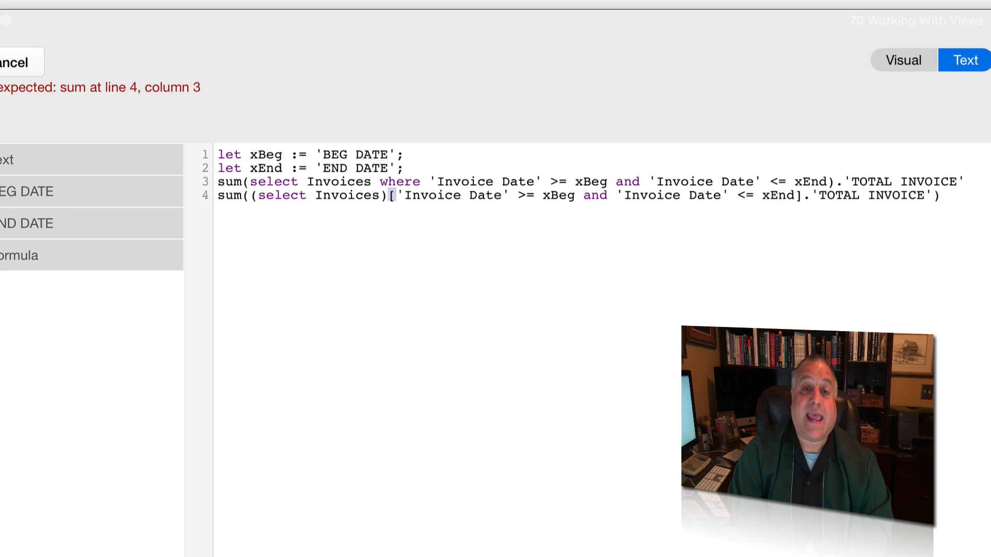
pyautogui.moveTo(795, 196); pyautogui.dragTo(803, 195)
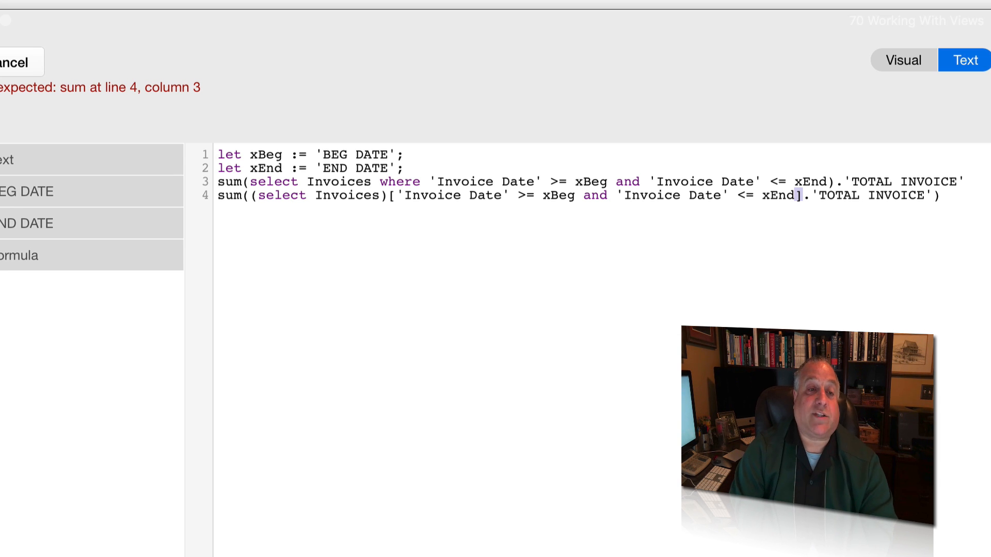
# - Examine how line 4 combines select Invoices, the bracketed filter and 'TOTAL INVOICE' inside the parentheses of sum
pyautogui.moveTo(258, 195); pyautogui.dragTo(380, 195)
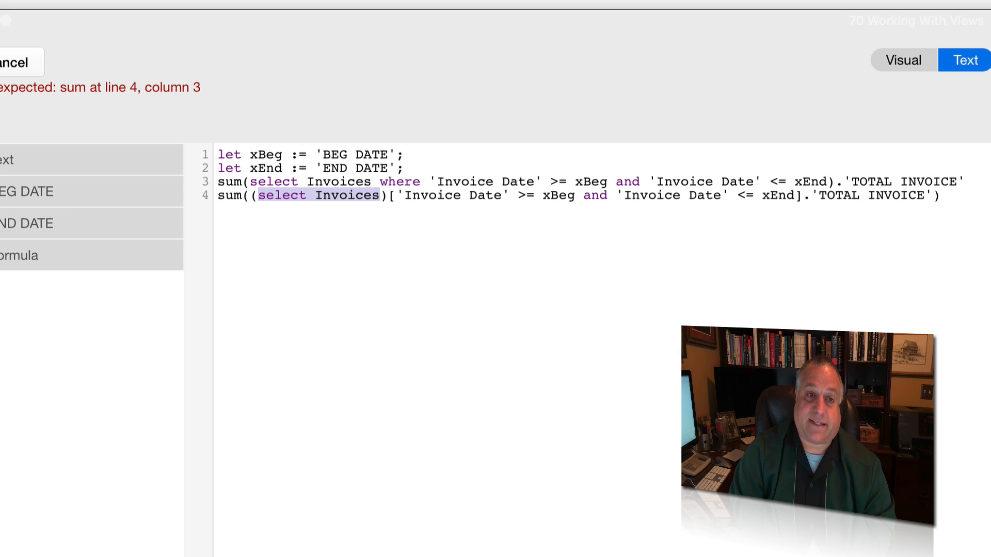
pyautogui.moveTo(395, 195); pyautogui.dragTo(795, 195)
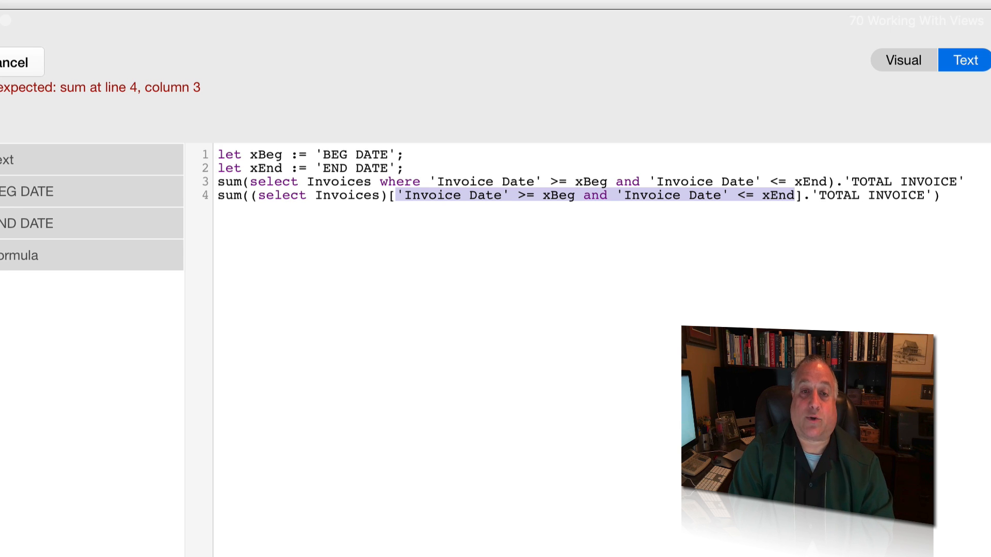
pyautogui.moveTo(803, 196); pyautogui.dragTo(810, 196)
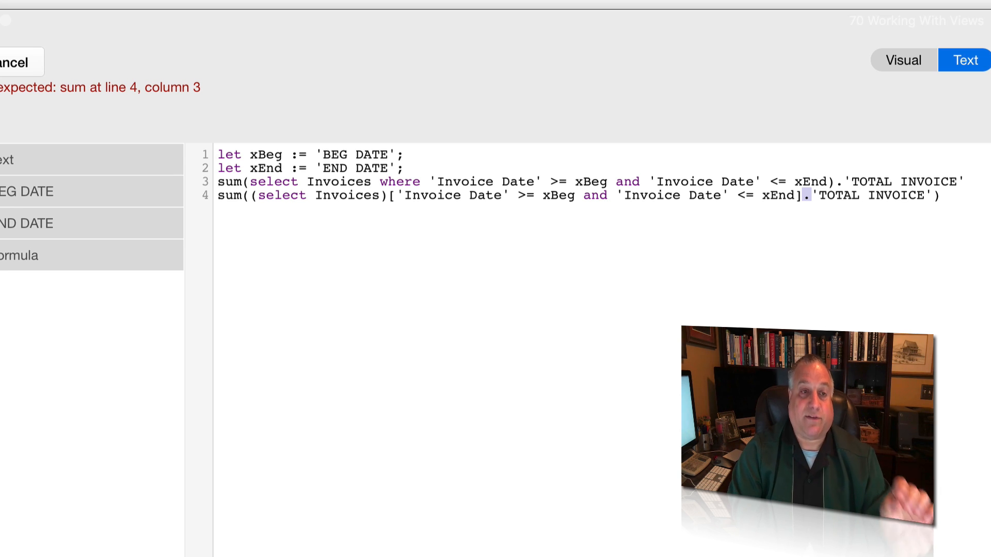
pyautogui.moveTo(258, 196); pyautogui.dragTo(380, 195)
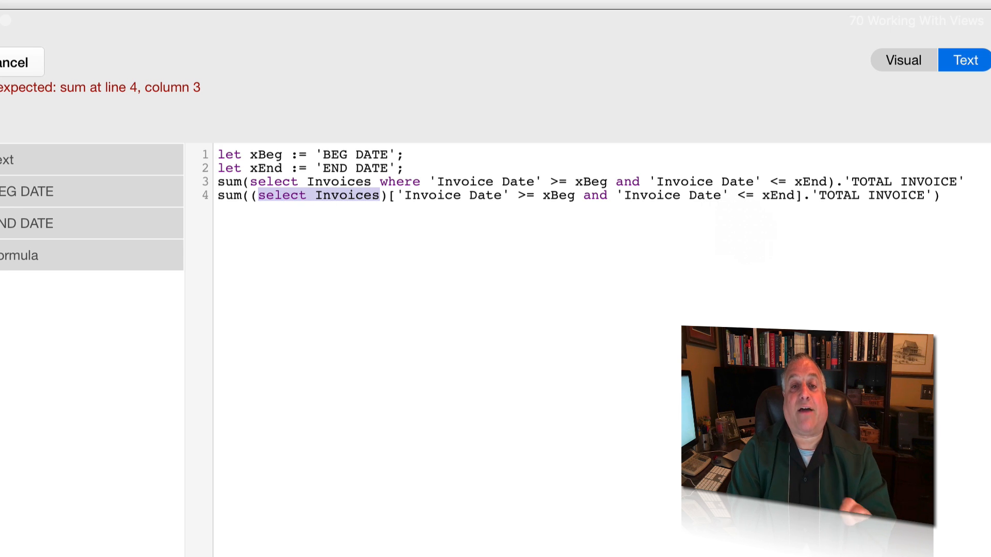
pyautogui.click(811, 196)
pyautogui.moveTo(811, 196); pyautogui.dragTo(933, 196)
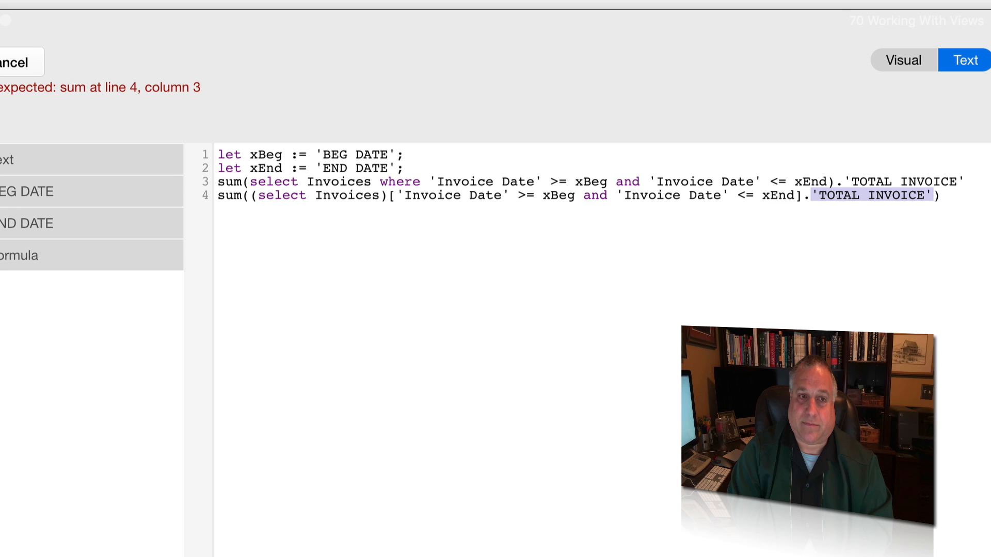
pyautogui.moveTo(242, 196); pyautogui.dragTo(250, 195)
pyautogui.moveTo(933, 196); pyautogui.dragTo(941, 195)
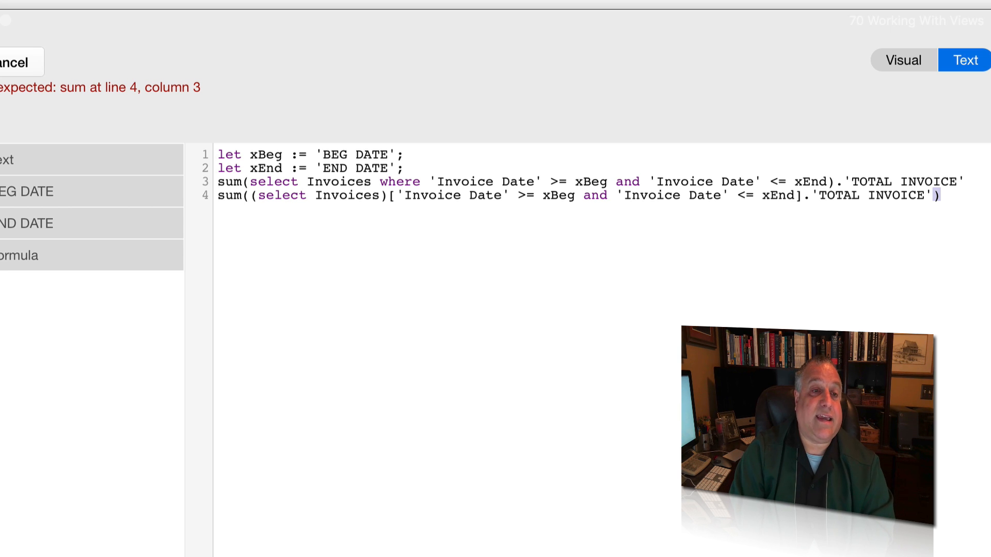
pyautogui.moveTo(242, 196); pyautogui.dragTo(217, 195)
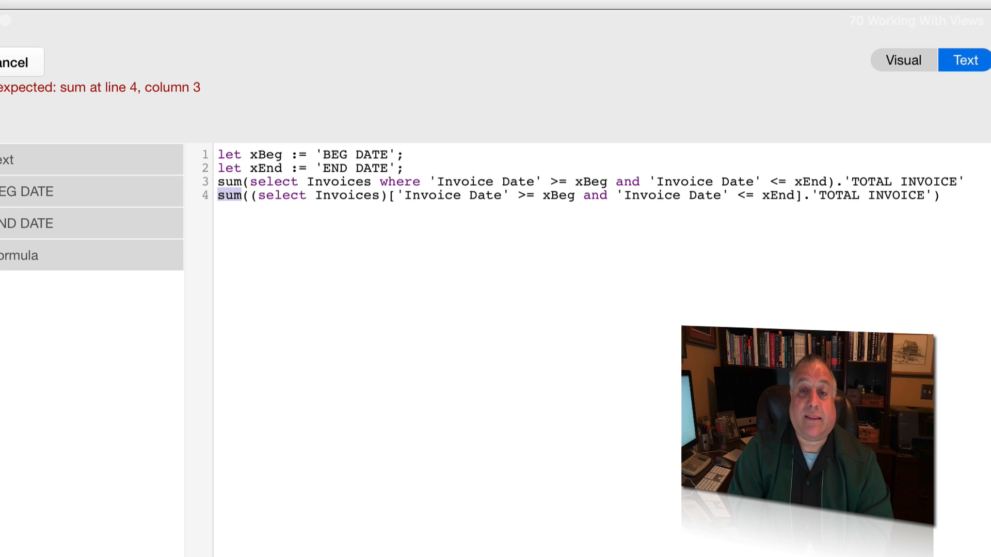
# - Delete the where-based sum line, keep the bracketed version as line 3, and save the formula field
pyautogui.moveTo(965, 181); pyautogui.dragTo(218, 182)
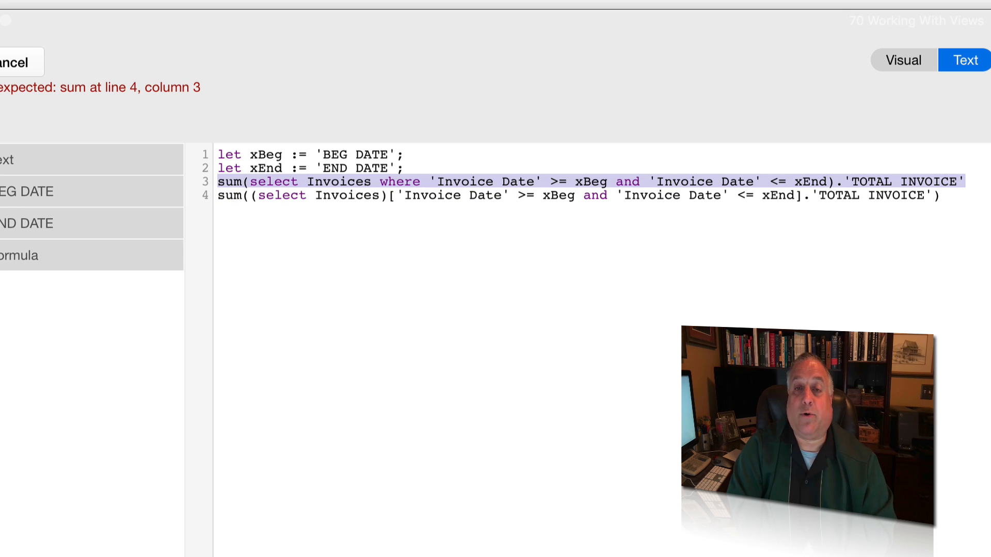
pyautogui.press('BackSpace')
pyautogui.press('Delete')
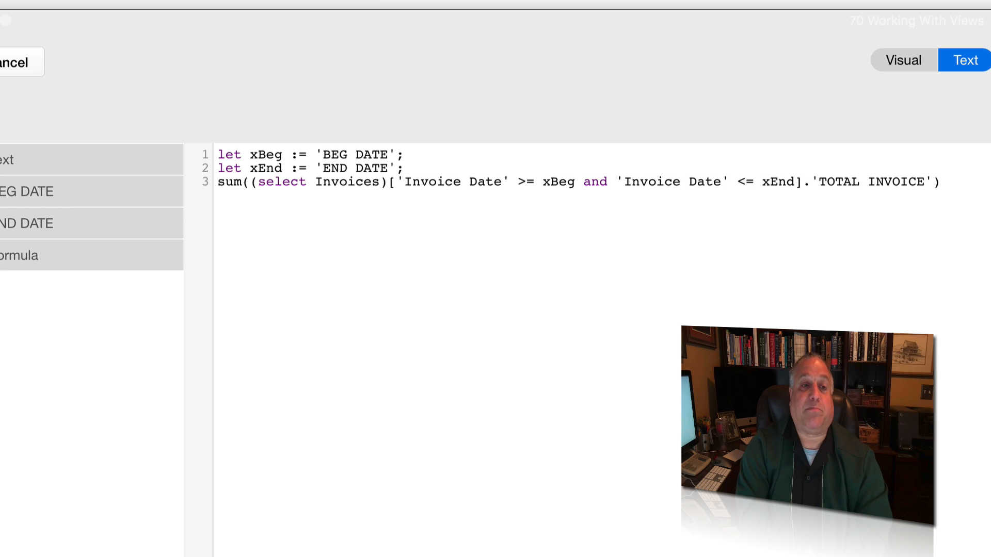
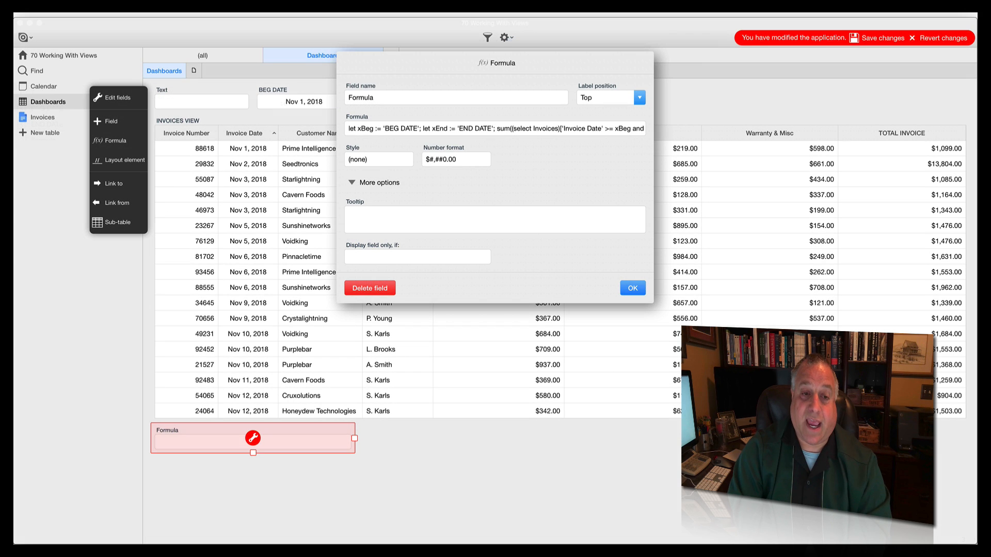
pyautogui.press('Return')
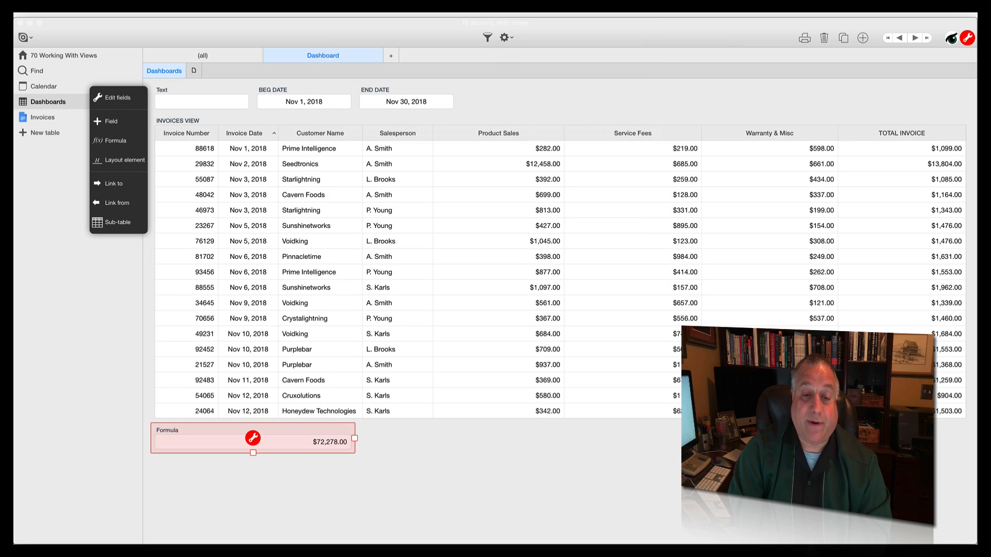
# - Name the sum formula field Total Sales, narrow it to fit beside END DATE in the top row, and finish editing the layout
pyautogui.moveTo(354, 438); pyautogui.dragTo(253, 438)
pyautogui.click(167, 431)
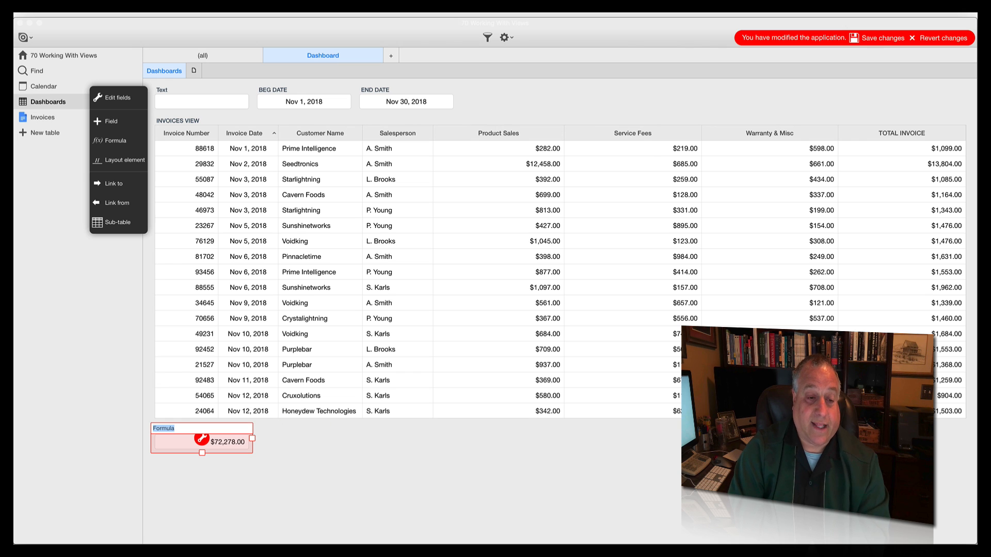
pyautogui.write('Total Sales')
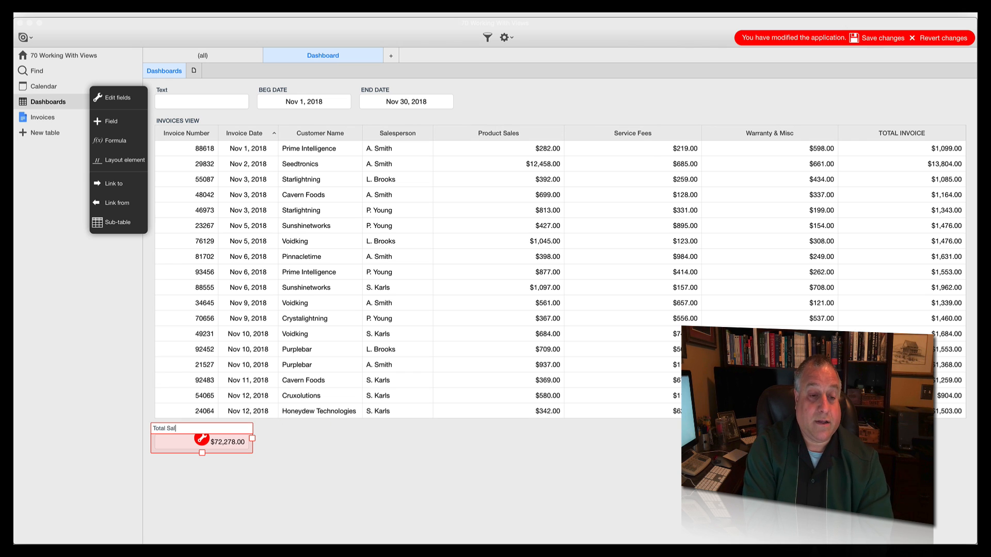
pyautogui.press('Return')
pyautogui.moveTo(202, 438); pyautogui.dragTo(509, 98)
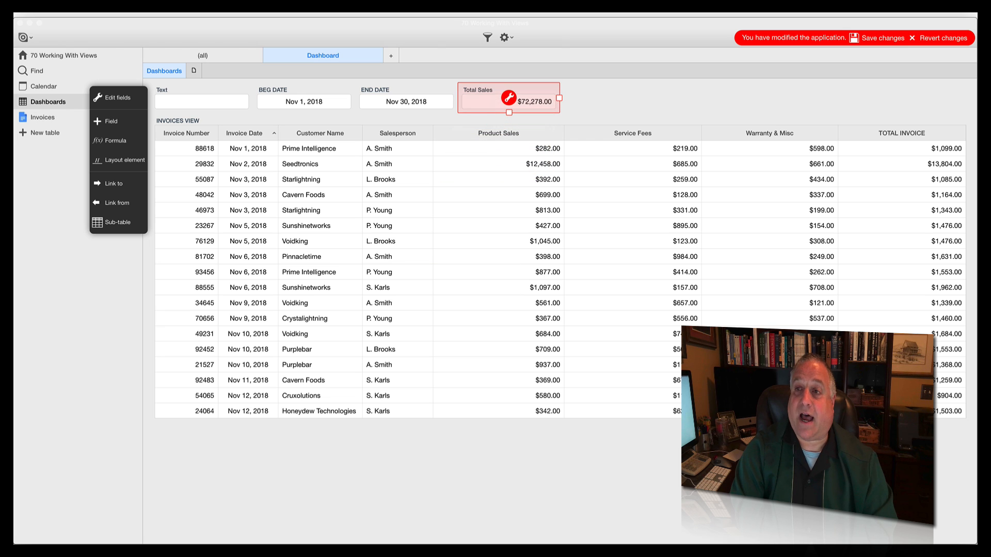
pyautogui.click(967, 38)
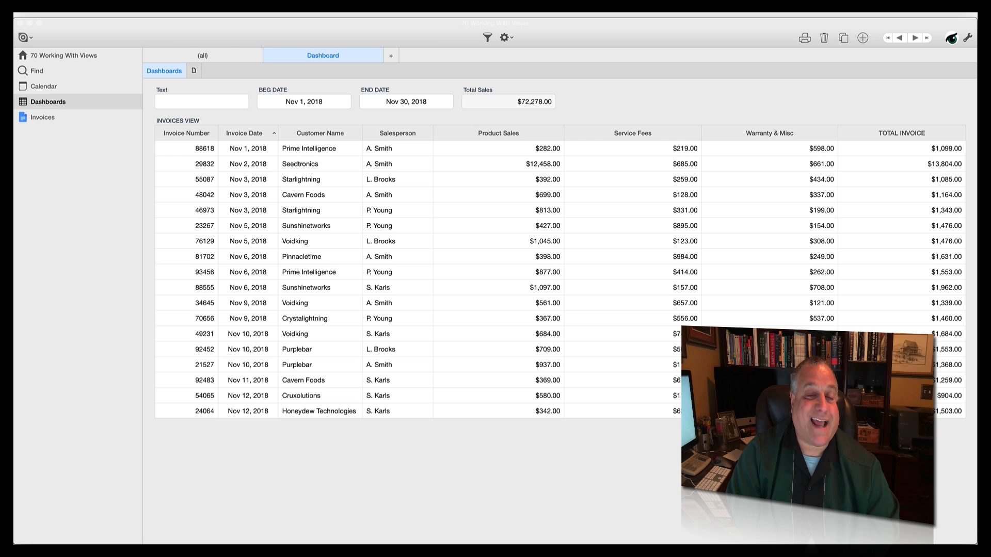
# - Check the Total Sales amount and set END DATE to Nov 8, 2018 to shorten the invoice range
pyautogui.moveTo(517, 101); pyautogui.dragTo(552, 101)
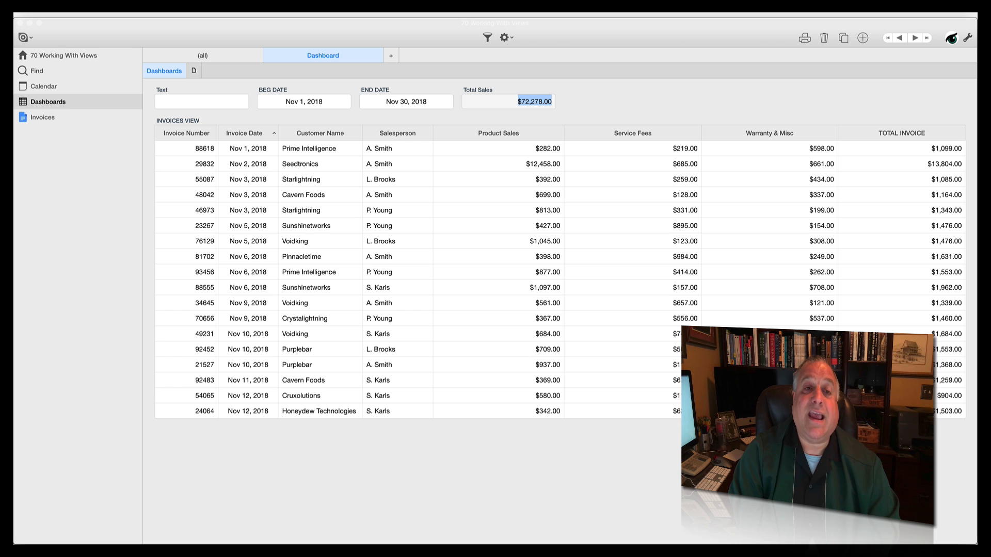
pyautogui.click(451, 106)
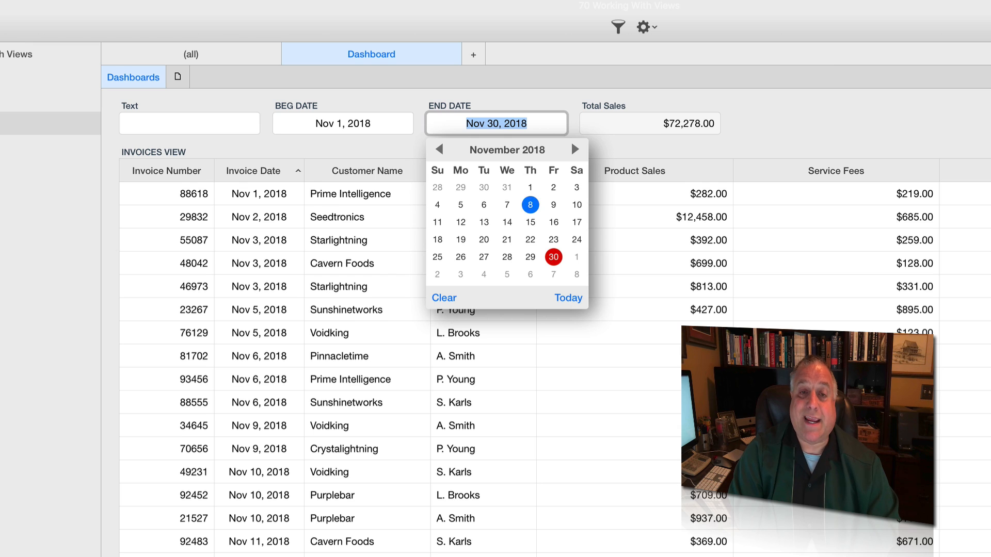
pyautogui.click(530, 205)
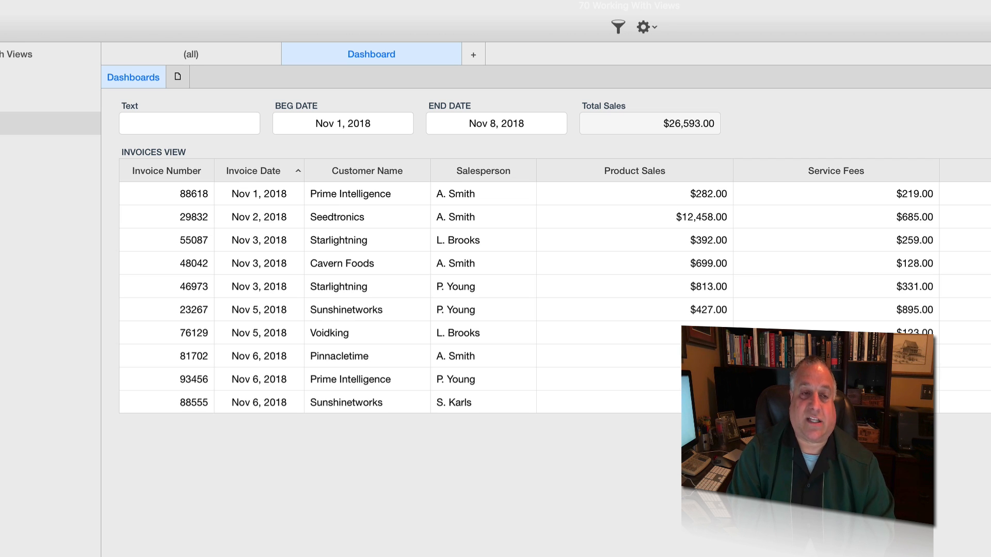
# - Try a Count summary on the Invoice Number column of INVOICES VIEW and remove it again
pyautogui.click(167, 171)
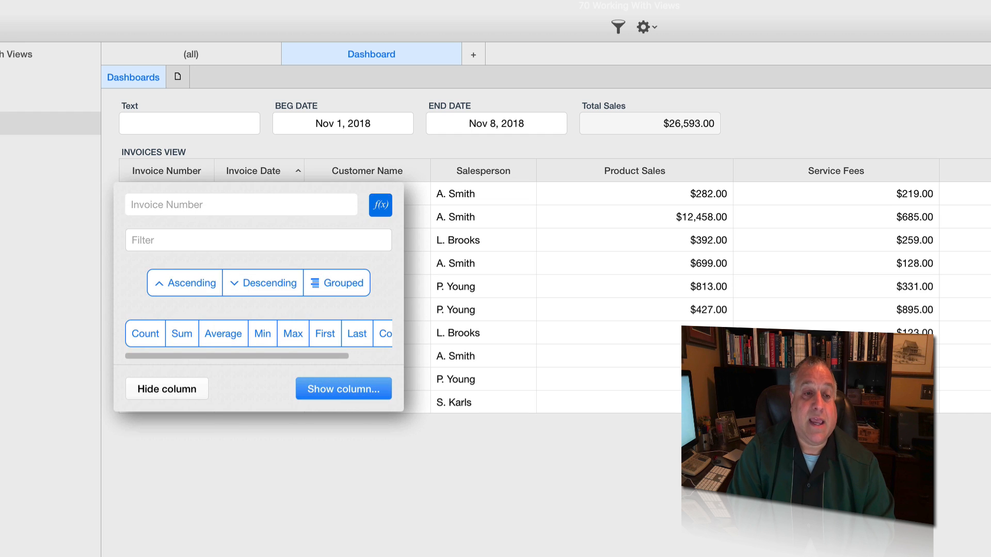
pyautogui.click(146, 334)
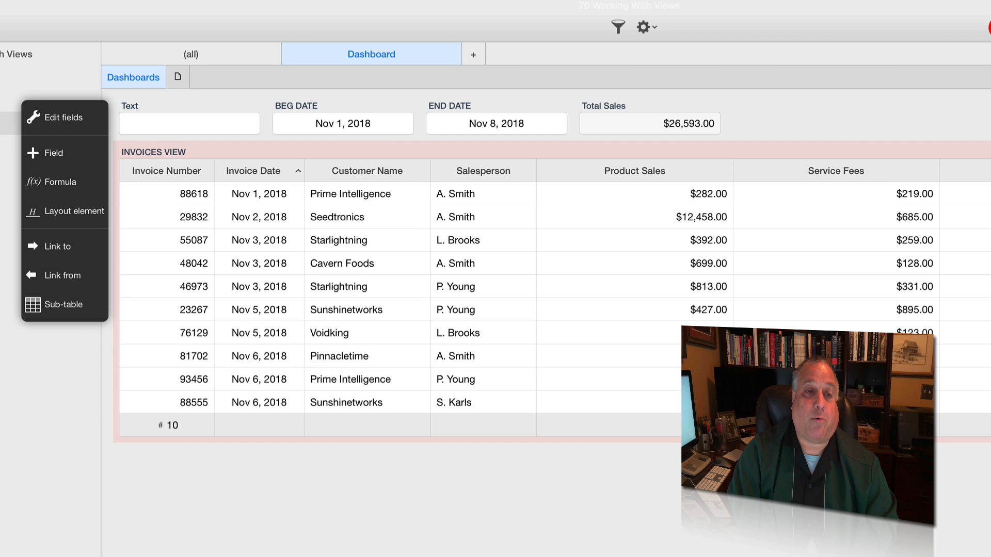
pyautogui.click(167, 171)
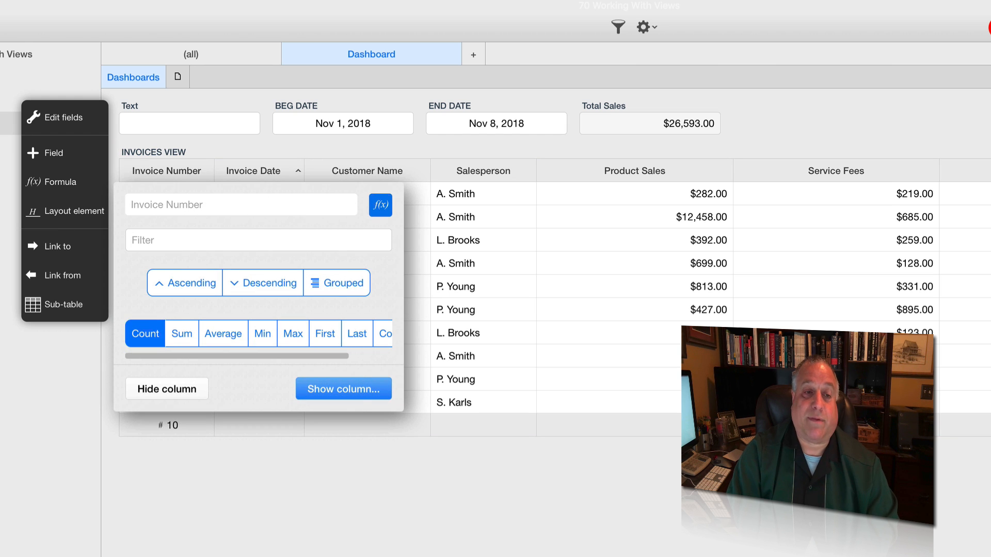
pyautogui.click(145, 334)
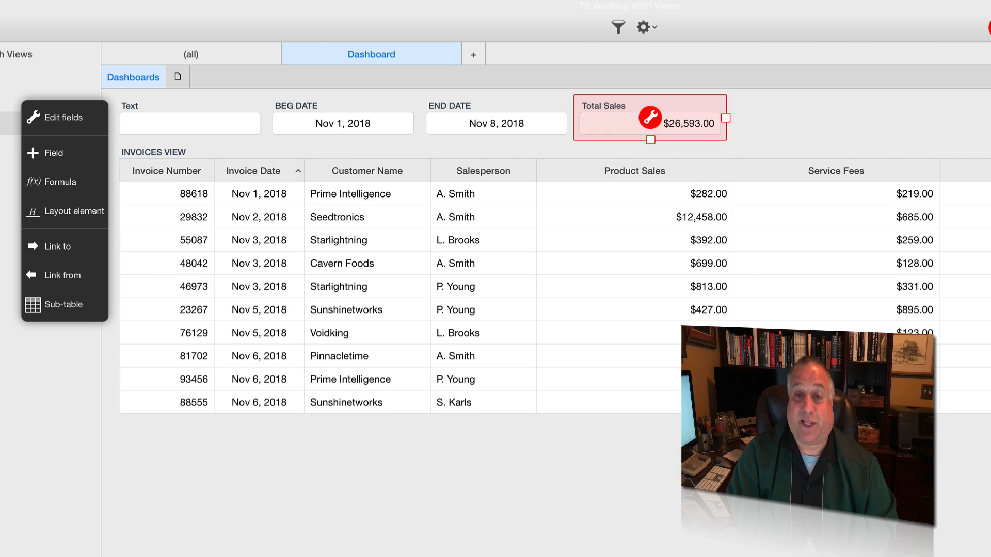
# - Copy the entire three-line Total Sales formula and paste it into the editor of a new formula field
pyautogui.click(646, 117)
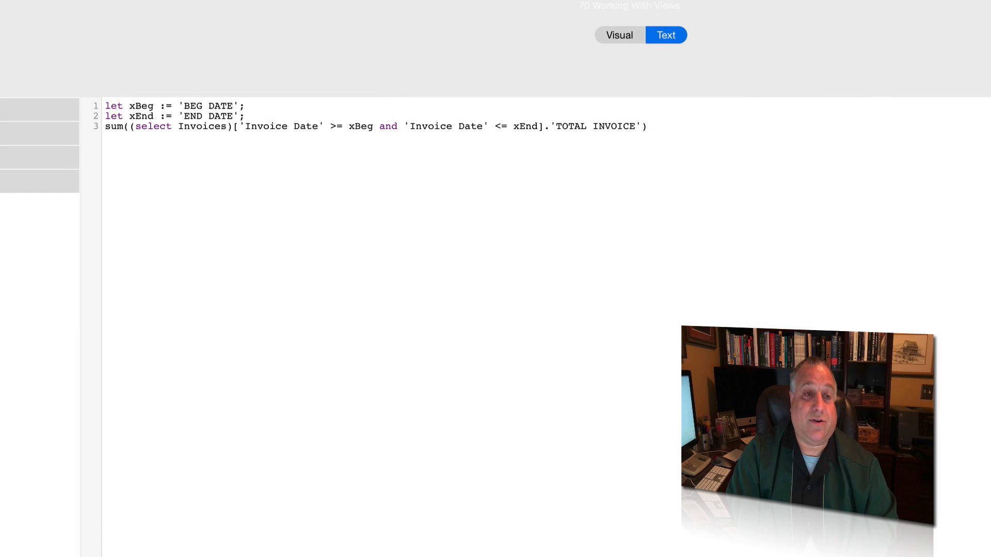
pyautogui.moveTo(648, 126); pyautogui.dragTo(105, 106)
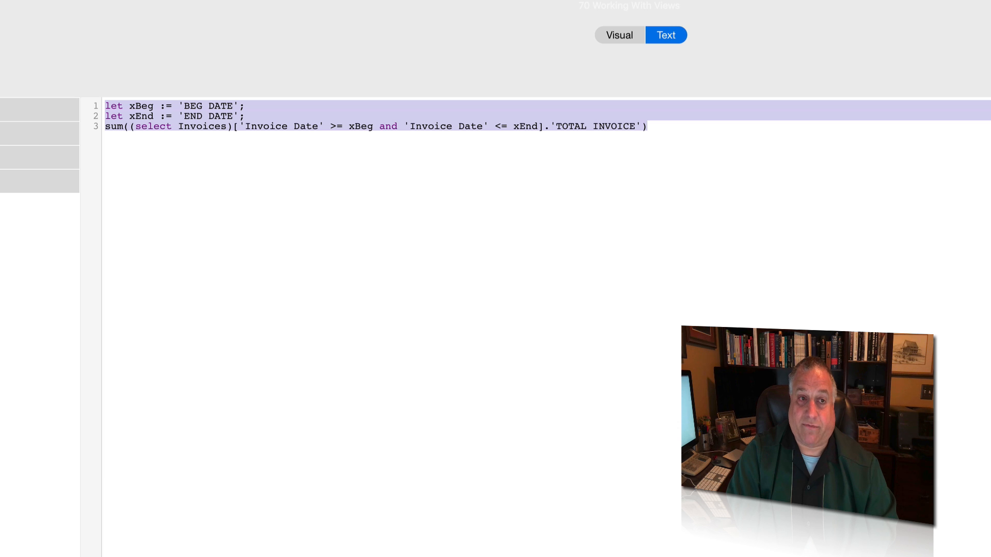
pyautogui.rightClick(189, 112)
pyautogui.click(222, 173)
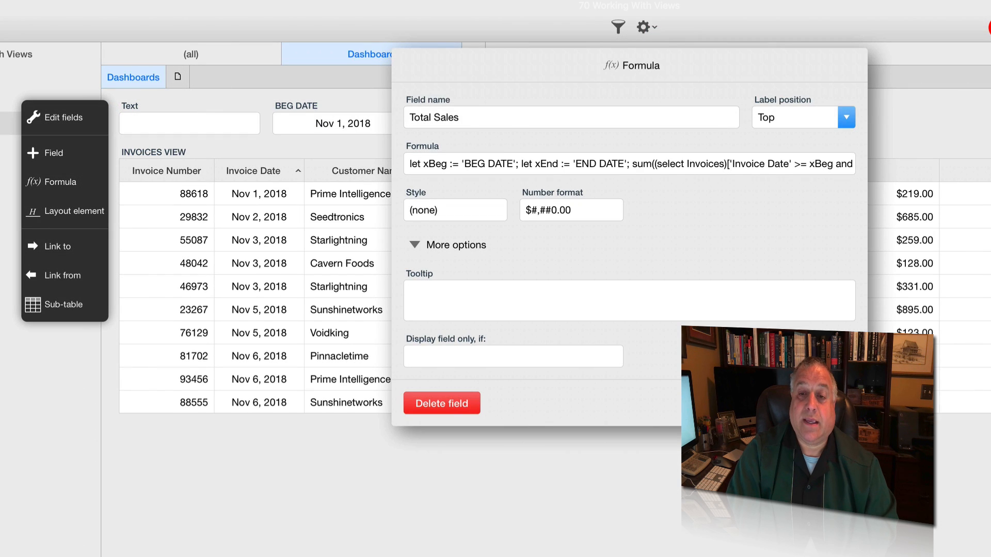
pyautogui.click(835, 404)
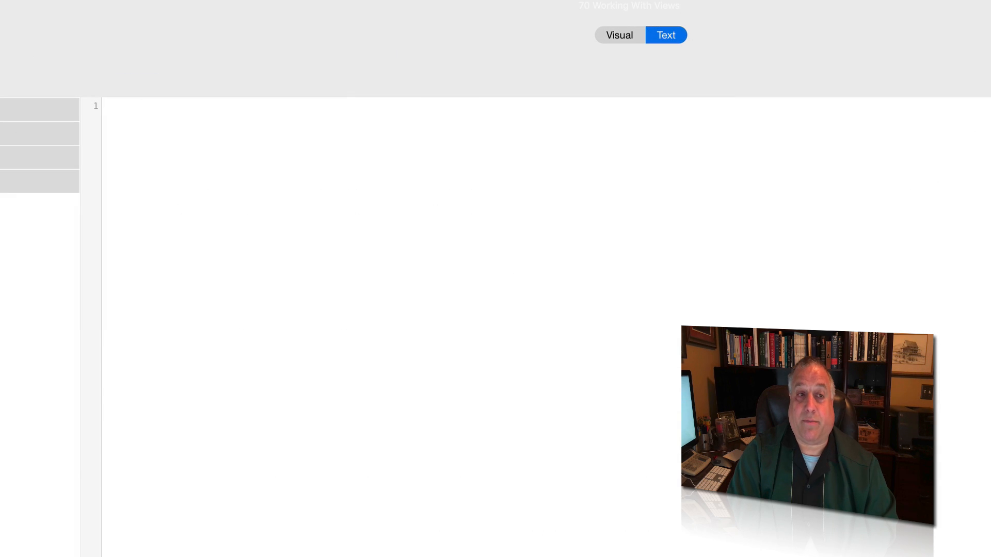
pyautogui.rightClick(204, 213)
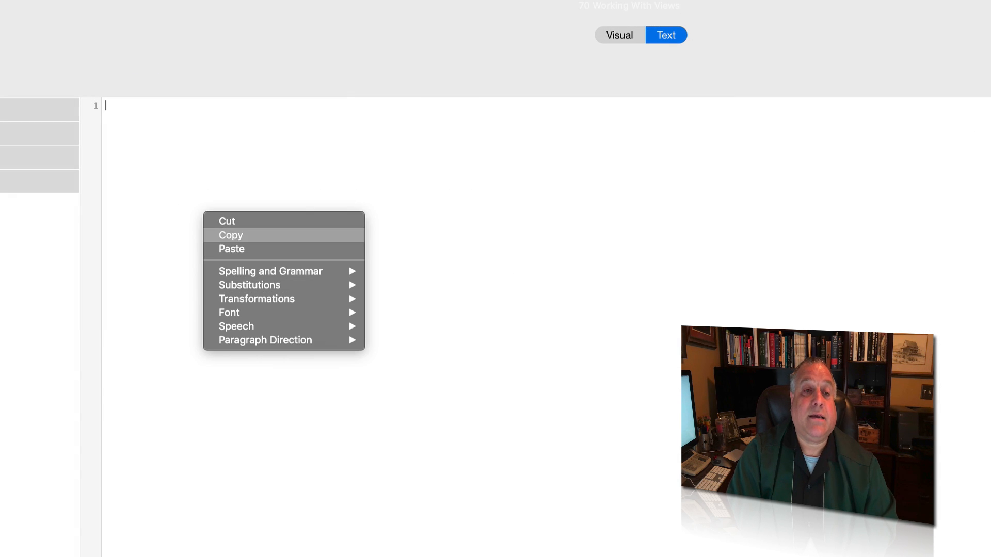
pyautogui.click(231, 248)
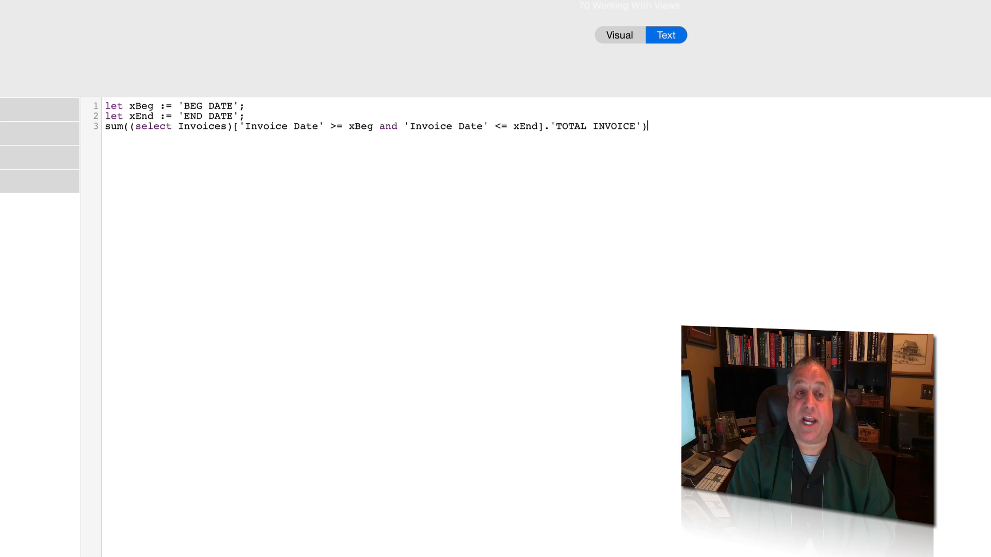
# - Replace sum with count on line 3 and delete .'TOTAL INVOICE' so only the filtered Invoices records are counted
pyautogui.hotkey('shift', 'Left')
pyautogui.hotkey('shift', 'Left')
pyautogui.hotkey('shift', 'Left')
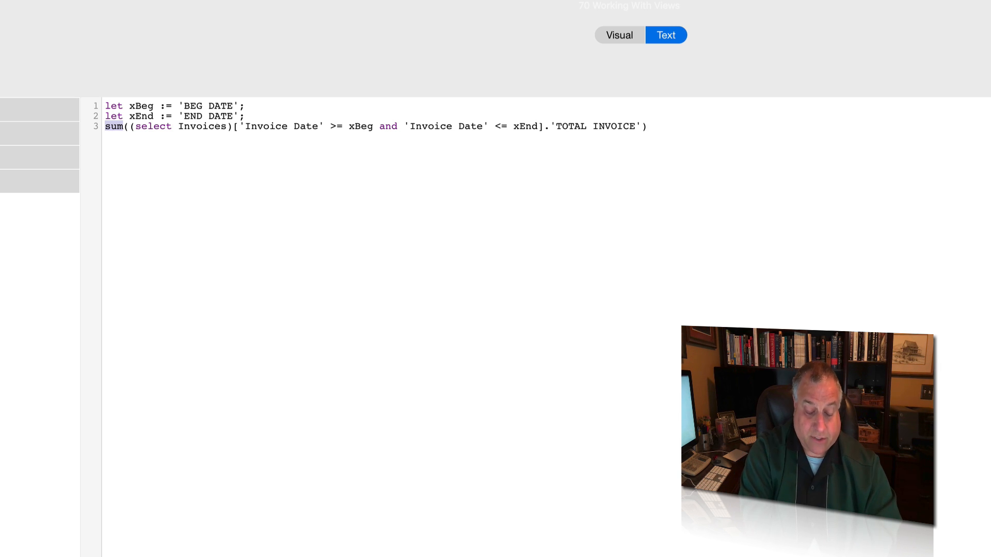
pyautogui.write('count')
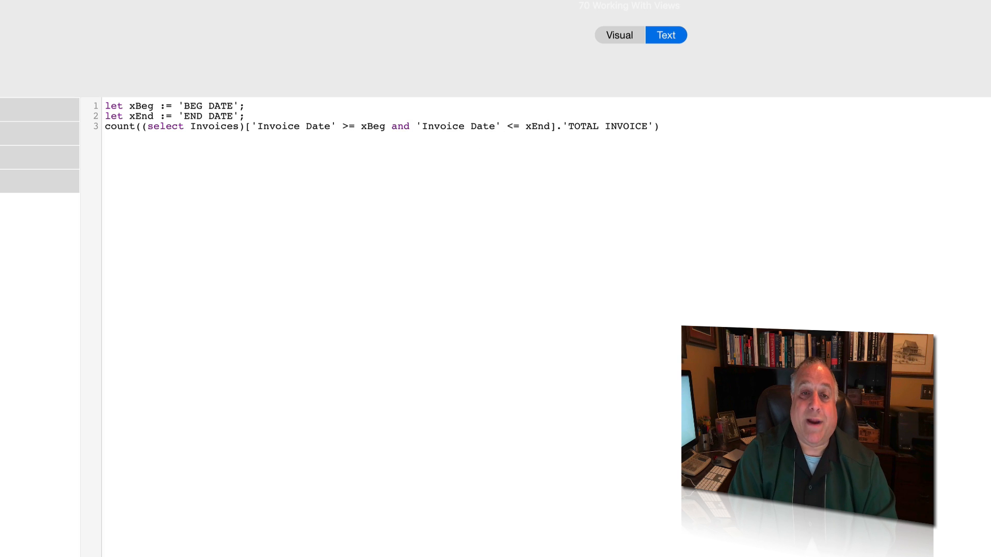
pyautogui.click(556, 127)
pyautogui.moveTo(556, 126); pyautogui.dragTo(653, 126)
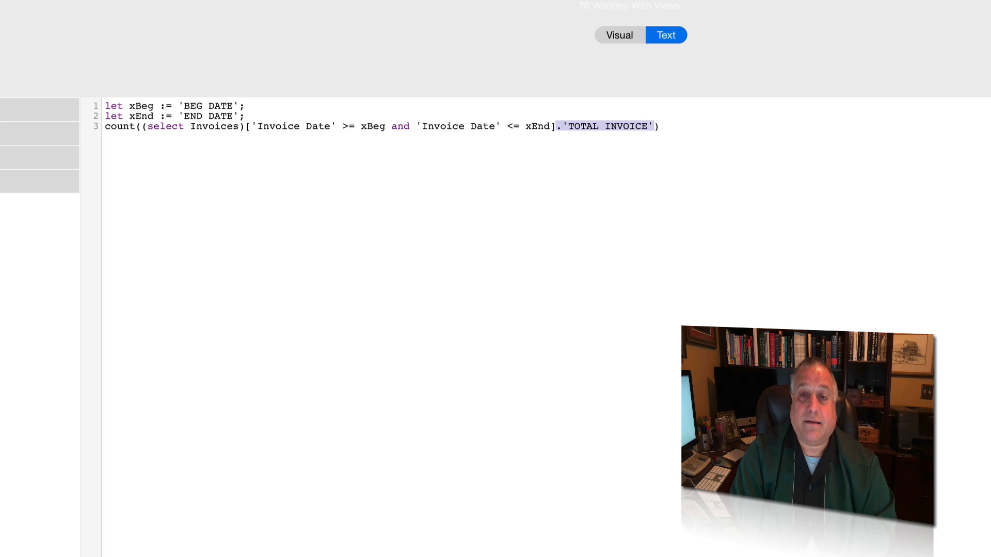
pyautogui.press('BackSpace')
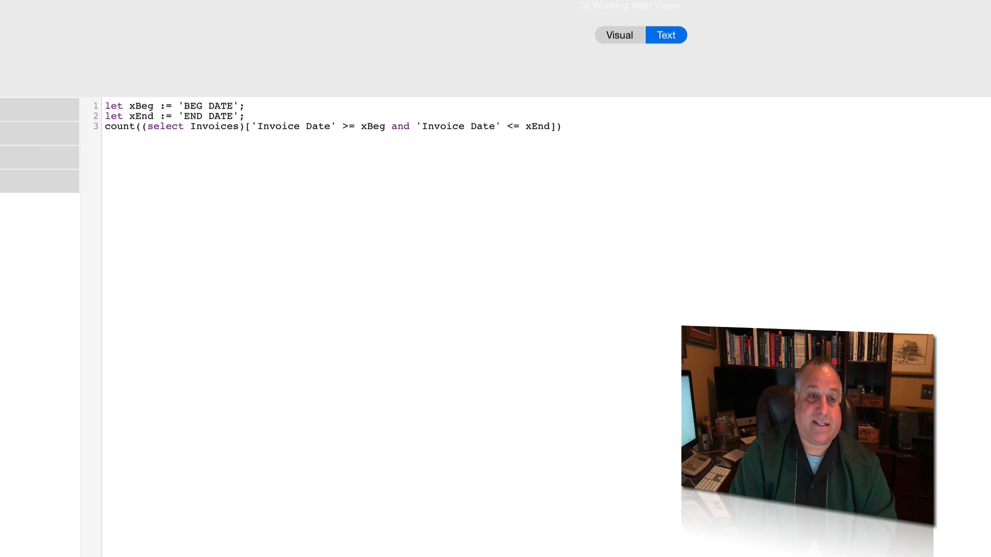
# - Examine how count on line 3 encloses select Invoices and the bracketed Invoice Date range conditions
pyautogui.moveTo(147, 127); pyautogui.dragTo(239, 126)
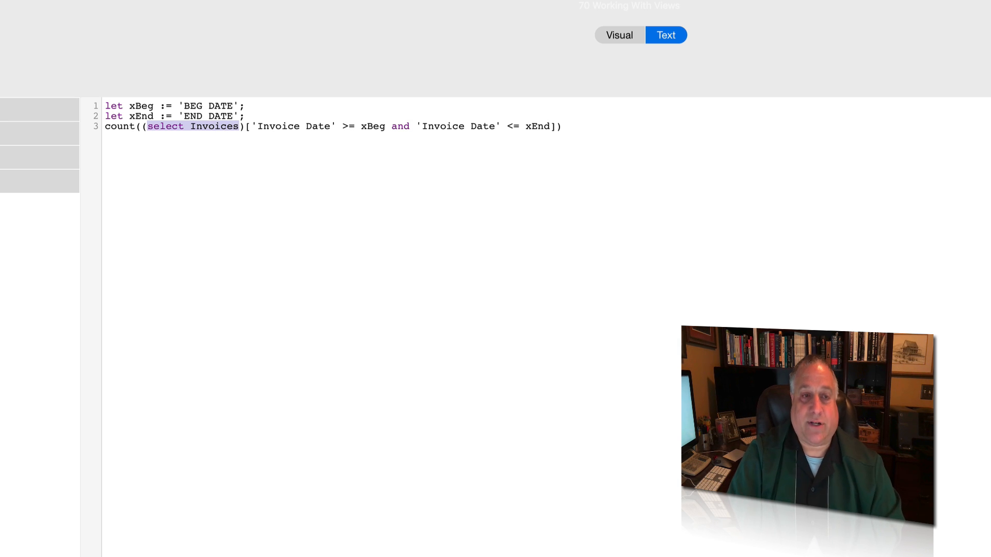
pyautogui.click(562, 127)
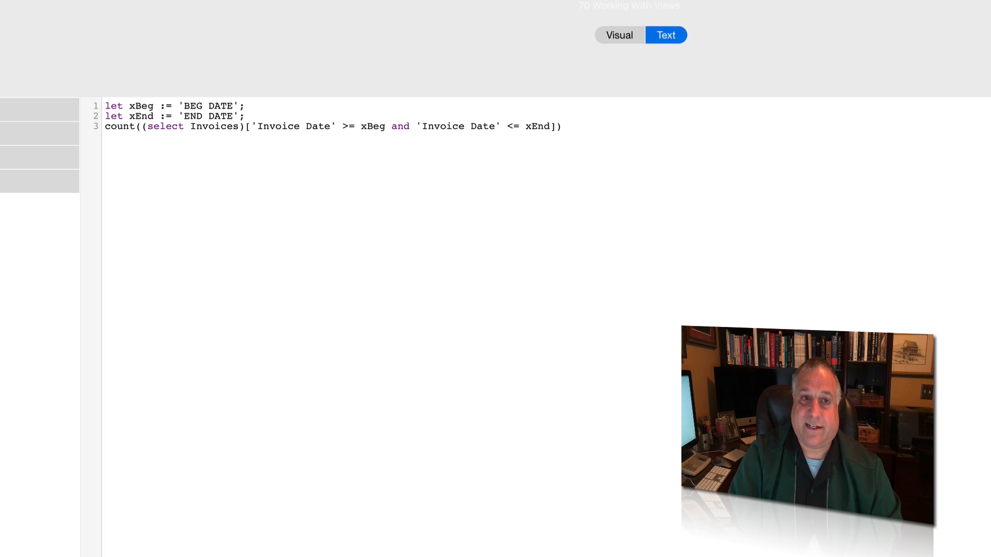
pyautogui.moveTo(250, 126); pyautogui.dragTo(550, 127)
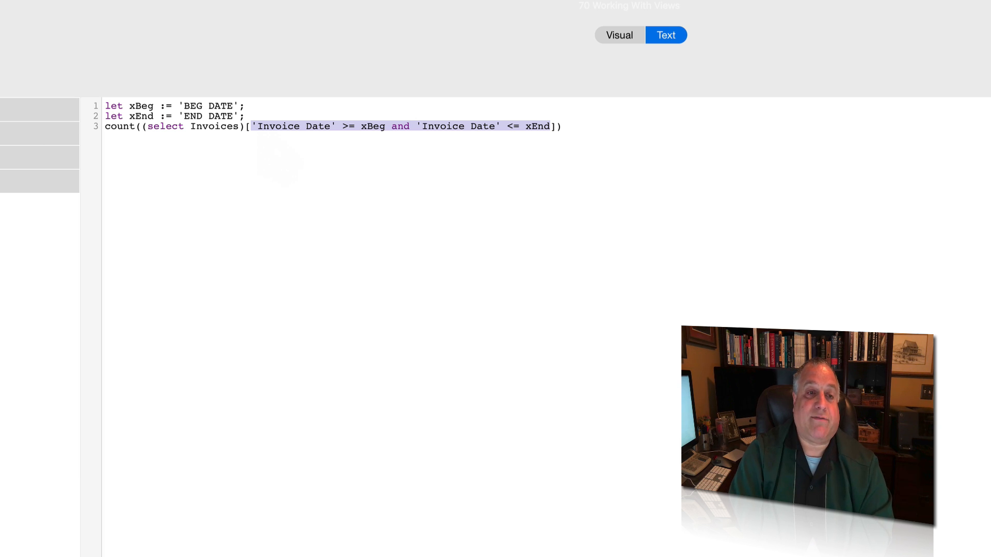
pyautogui.moveTo(190, 126); pyautogui.dragTo(550, 126)
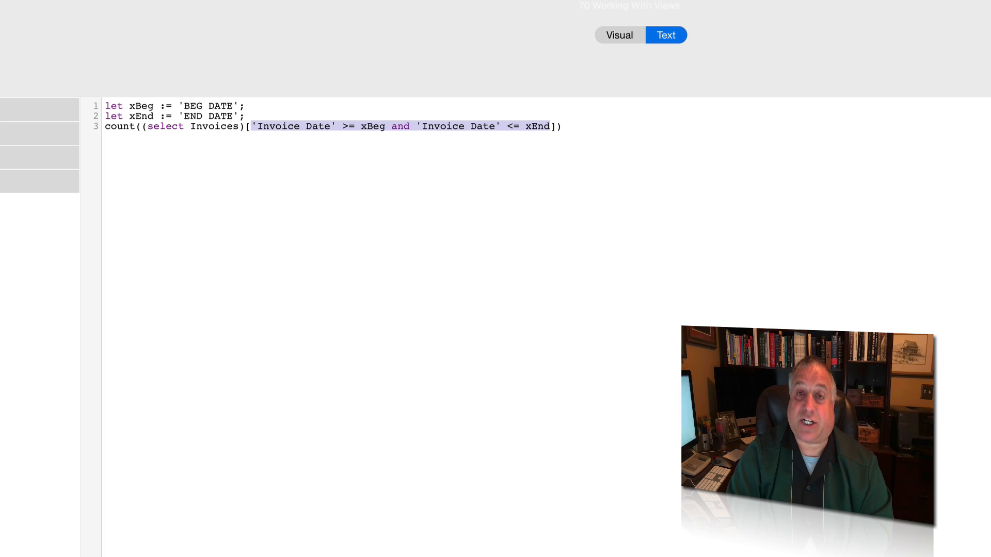
pyautogui.moveTo(136, 126); pyautogui.dragTo(105, 126)
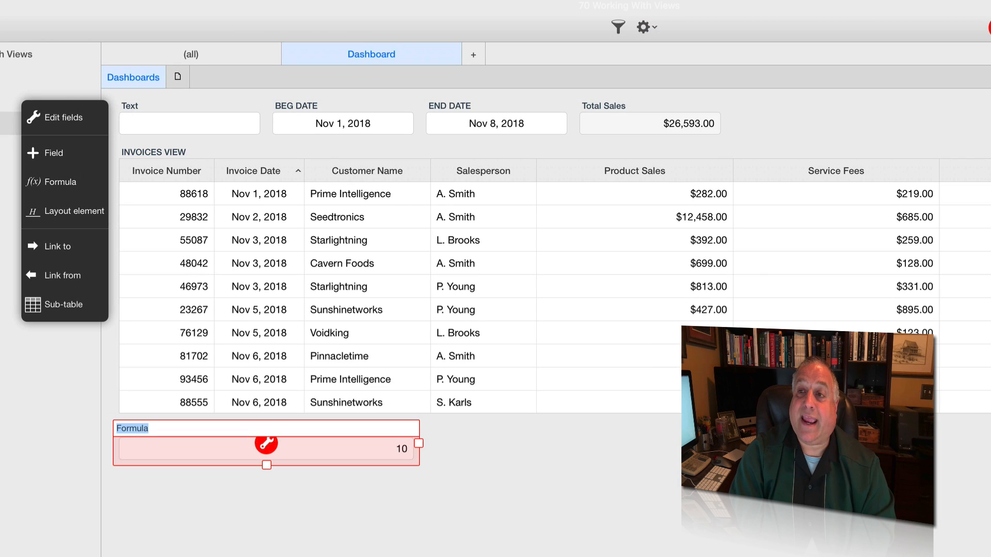
# - Narrow the count formula field, place it beside Total Sales, and name it # Records in Selection
pyautogui.press('Return')
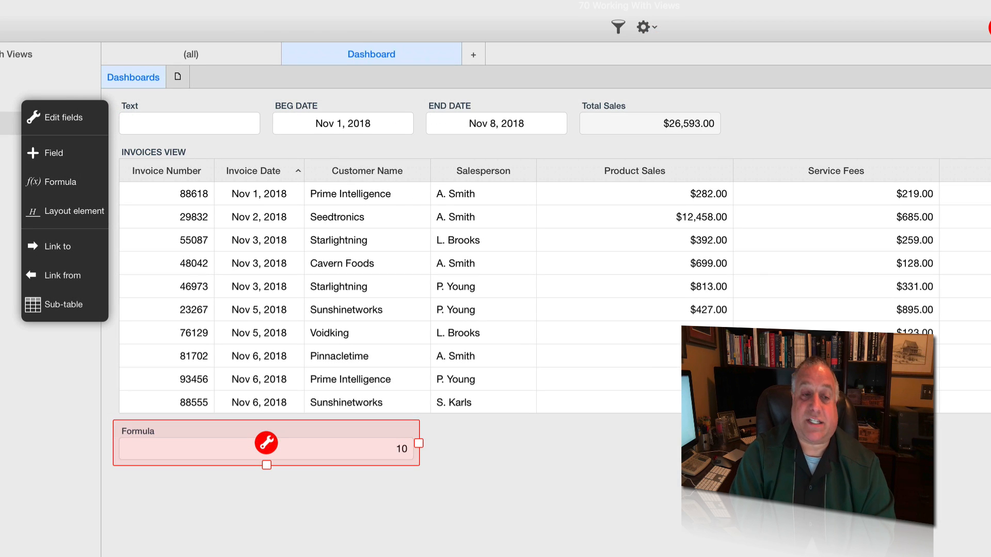
pyautogui.moveTo(419, 443); pyautogui.dragTo(265, 444)
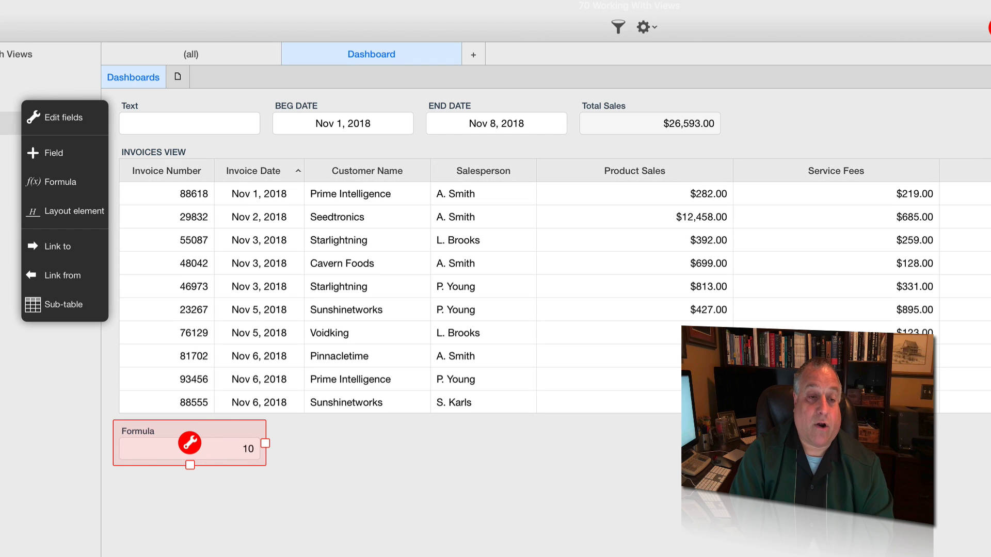
pyautogui.moveTo(190, 443); pyautogui.dragTo(804, 118)
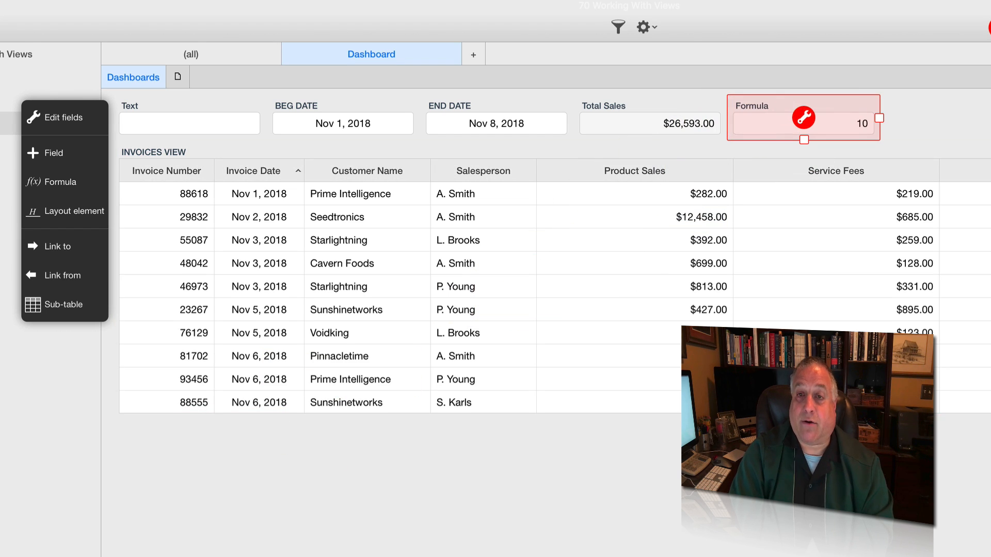
pyautogui.click(752, 105)
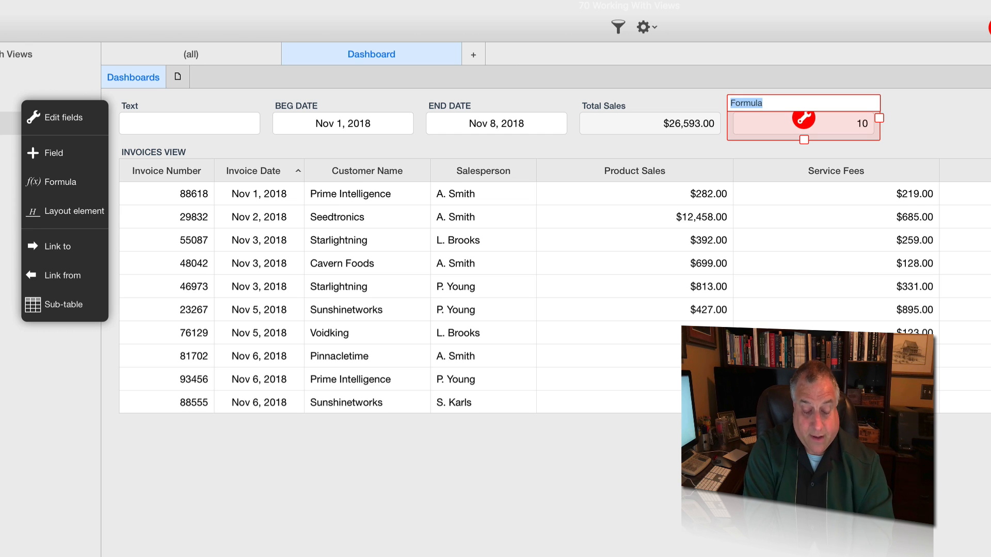
pyautogui.write('# Records in')
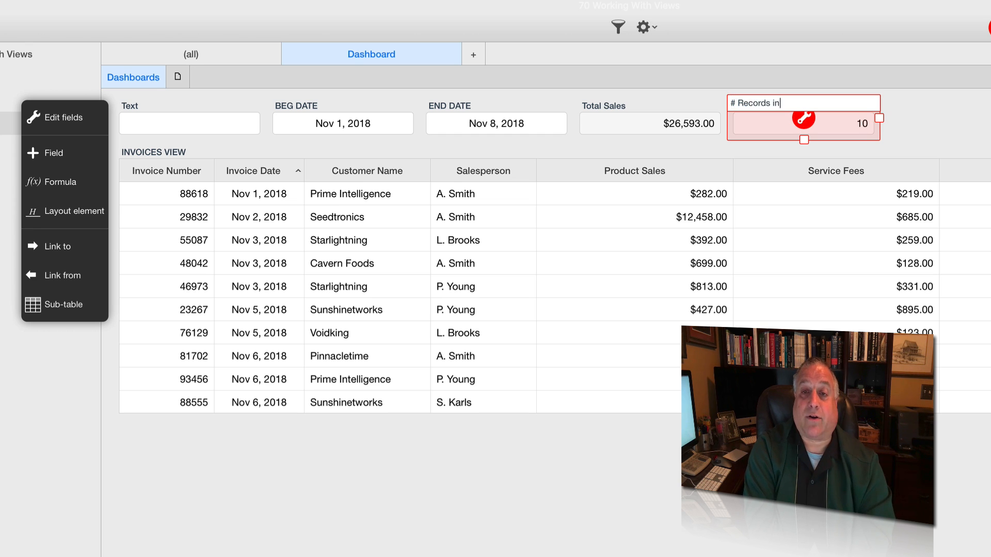
pyautogui.write(' Selection')
pyautogui.press('Return')
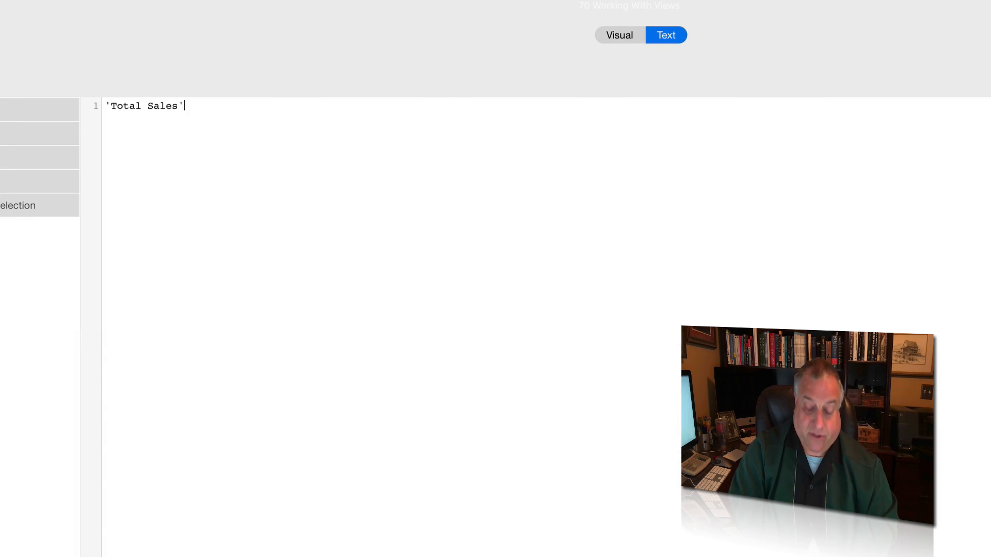
# - Complete another formula field that divides 'Total Sales' by '# Records in Selection', leaving its label as Formula
pyautogui.write('/')
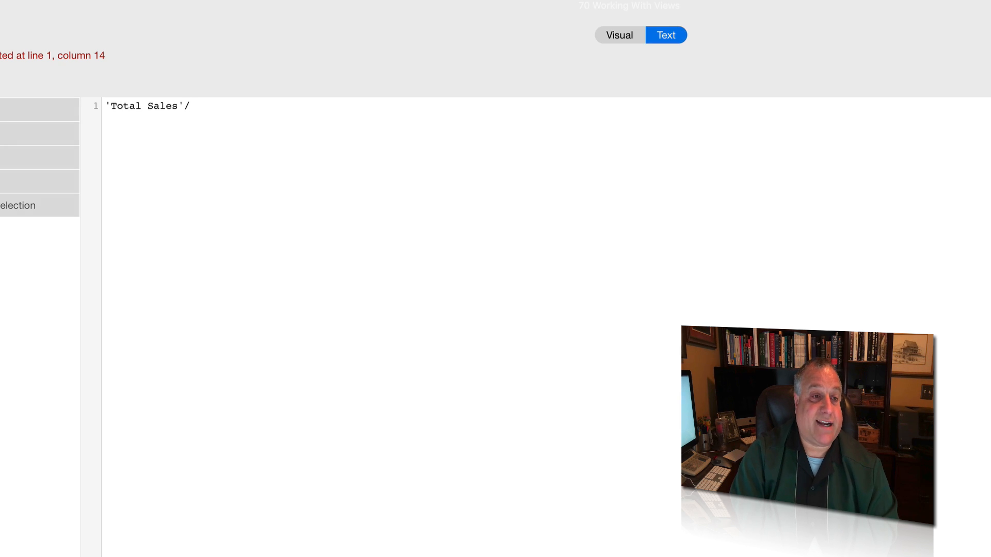
pyautogui.click(18, 206)
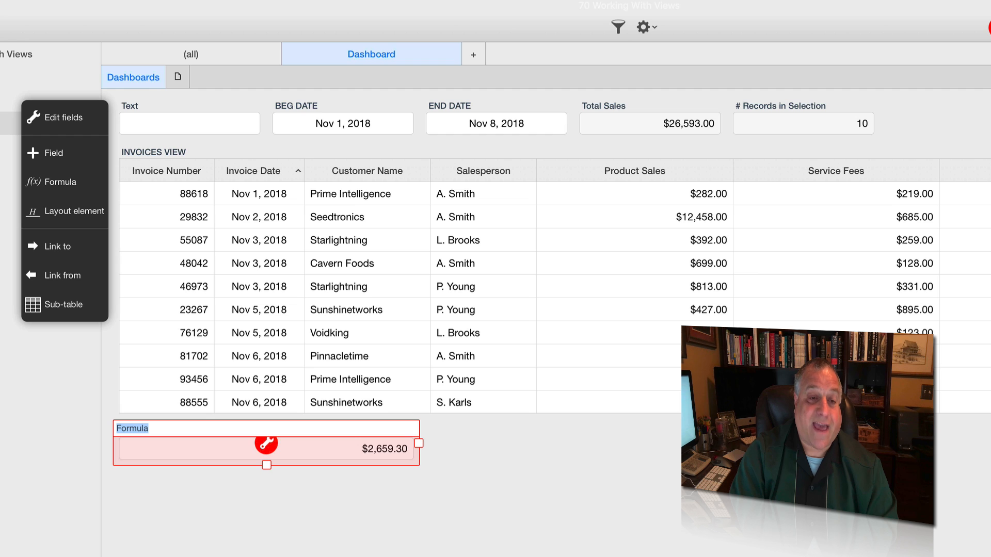
pyautogui.press('Return')
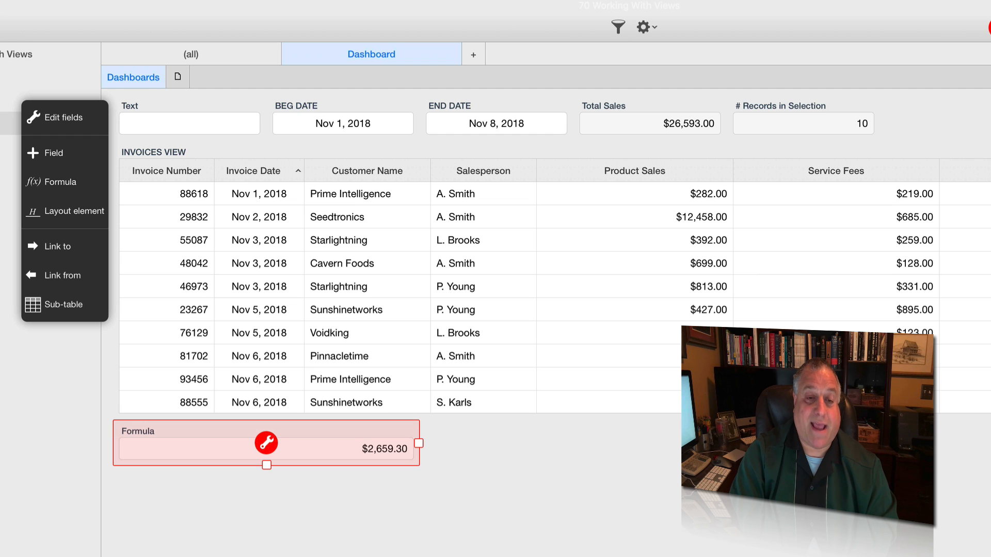
# - Narrow the average-sale formula field and place it beside # Records in Selection, above the INVOICES VIEW table
pyautogui.moveTo(419, 443); pyautogui.dragTo(266, 444)
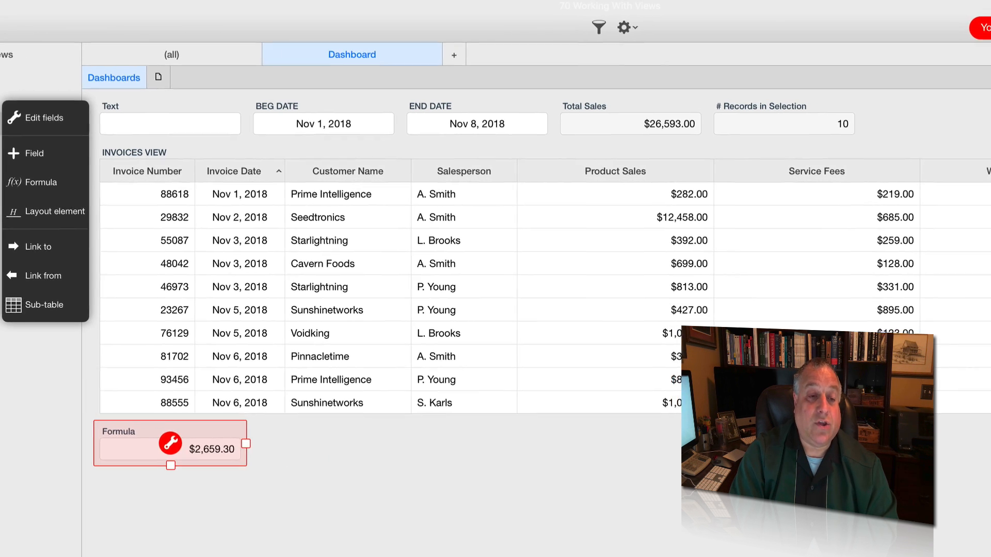
pyautogui.moveTo(190, 443); pyautogui.dragTo(974, 100)
pyautogui.moveTo(904, 101); pyautogui.dragTo(887, 119)
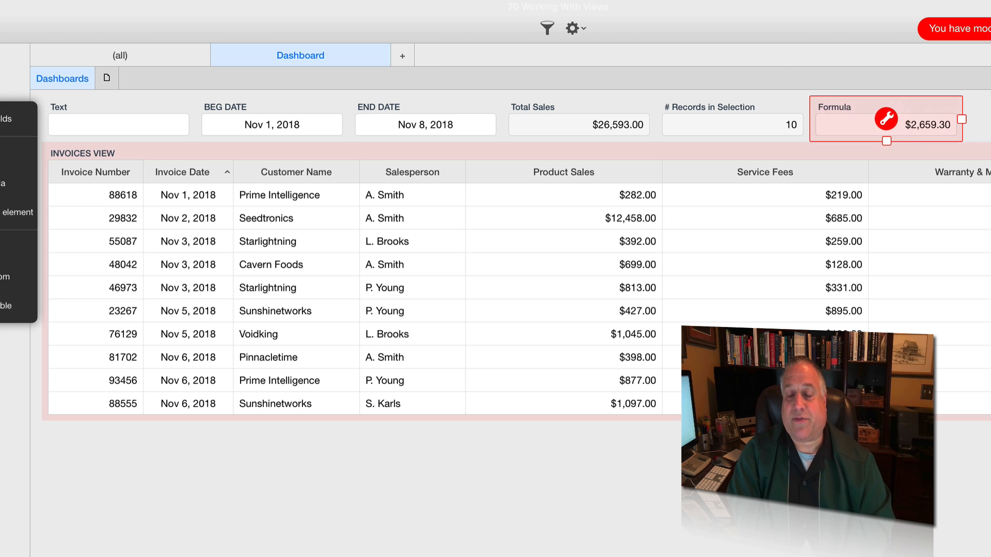
# - Open the repositioned field's formula as text and examine how 'Total Sales' is referenced in the division
pyautogui.click(886, 119)
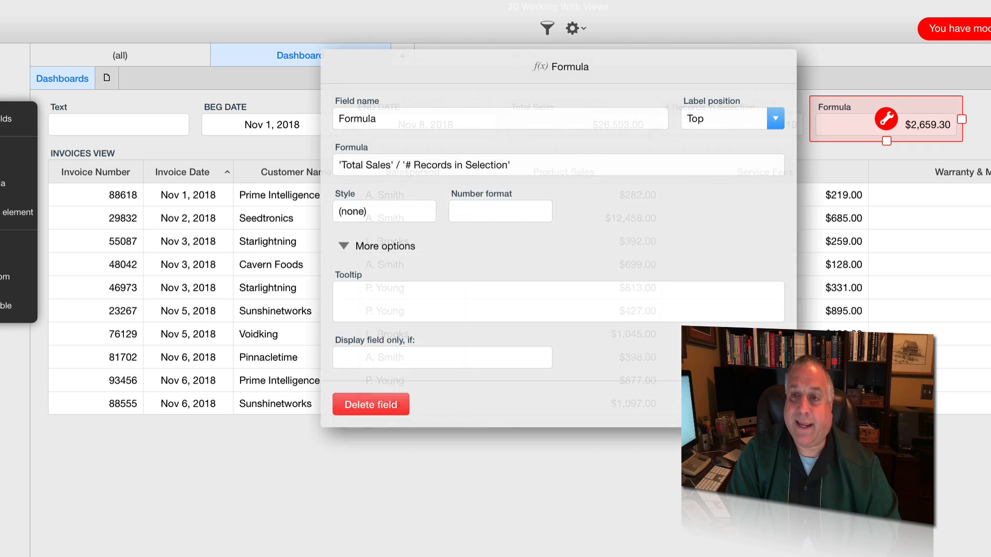
pyautogui.click(559, 165)
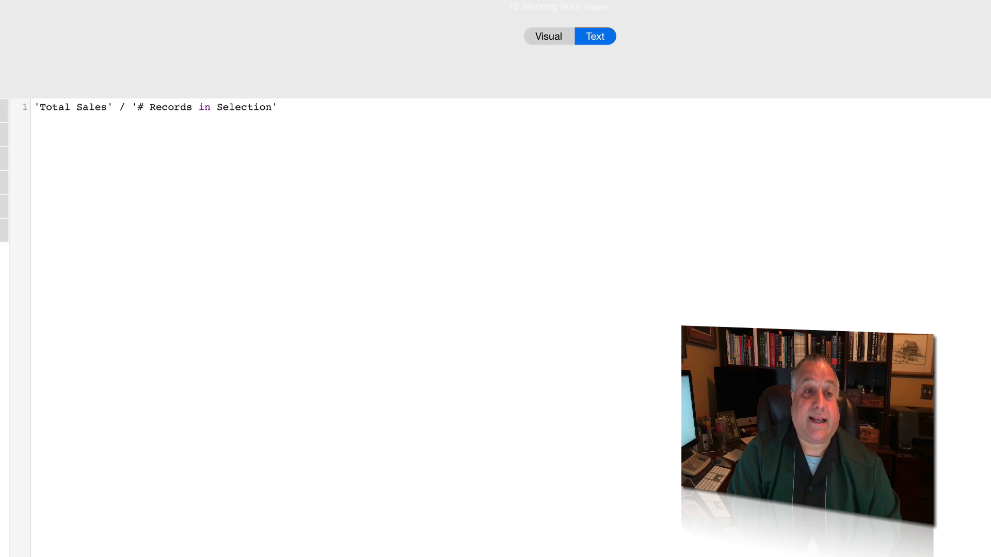
pyautogui.moveTo(113, 108); pyautogui.dragTo(34, 107)
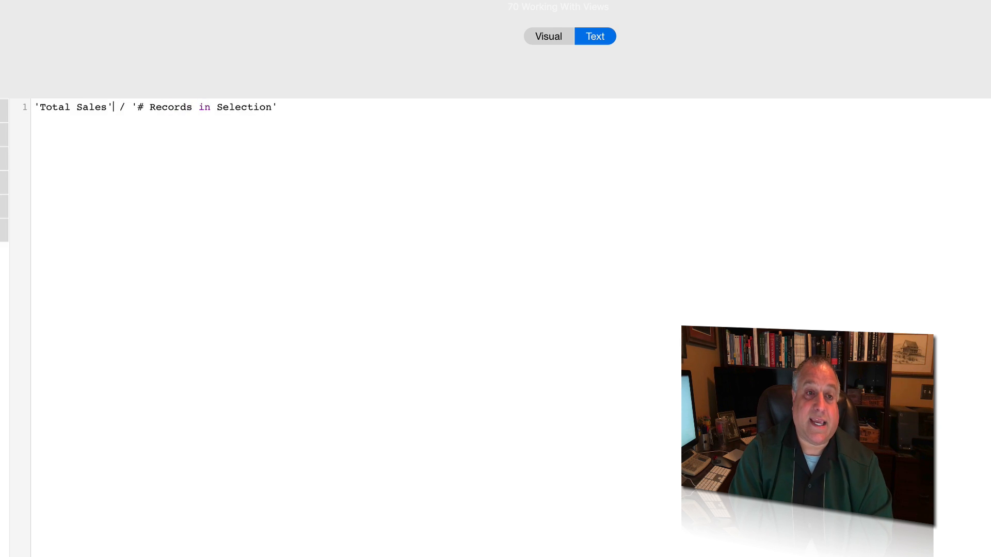
pyautogui.moveTo(114, 107); pyautogui.dragTo(34, 107)
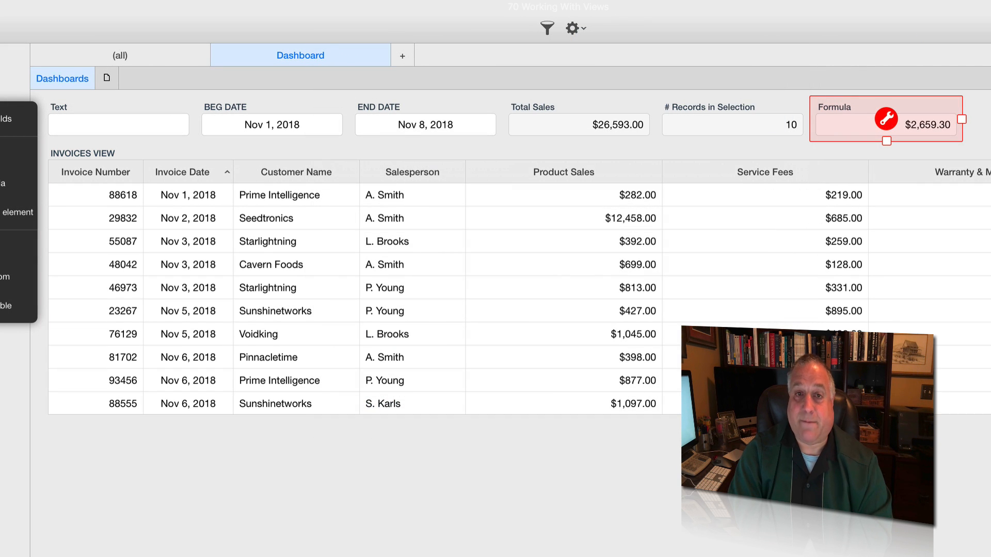
# - Set END DATE to Nov 30, 2018 and BEG DATE to Jan 1, 2018 on the dashboard
pyautogui.click(425, 118)
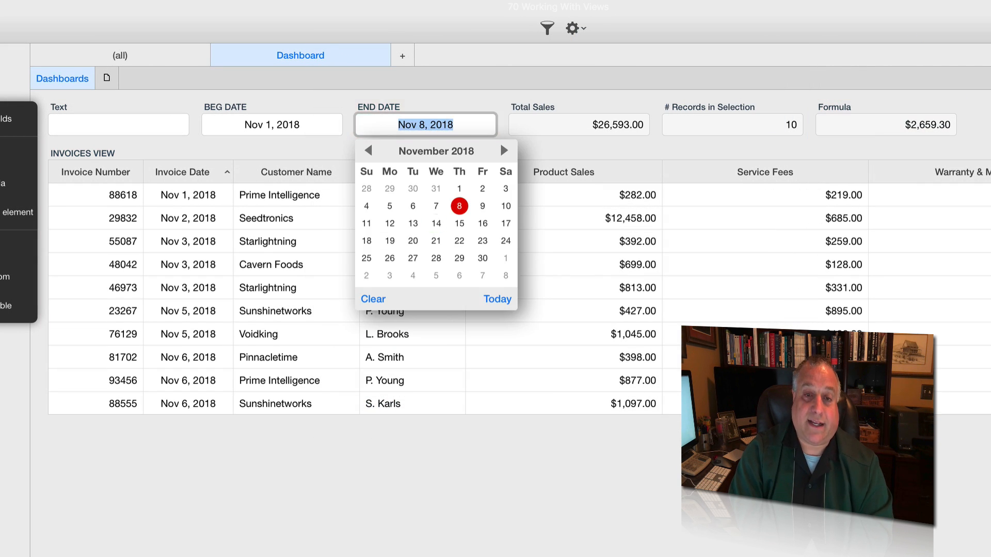
pyautogui.click(483, 258)
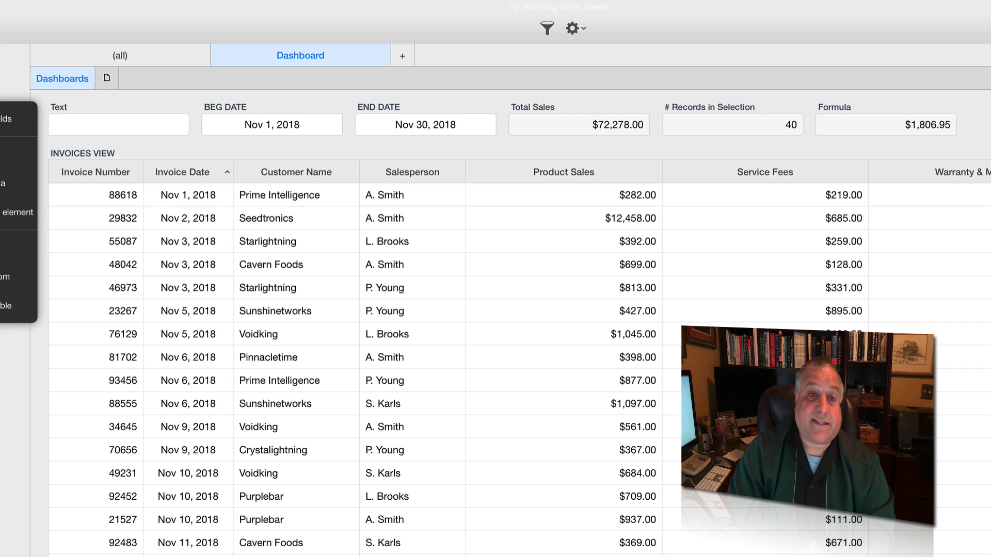
pyautogui.click(272, 124)
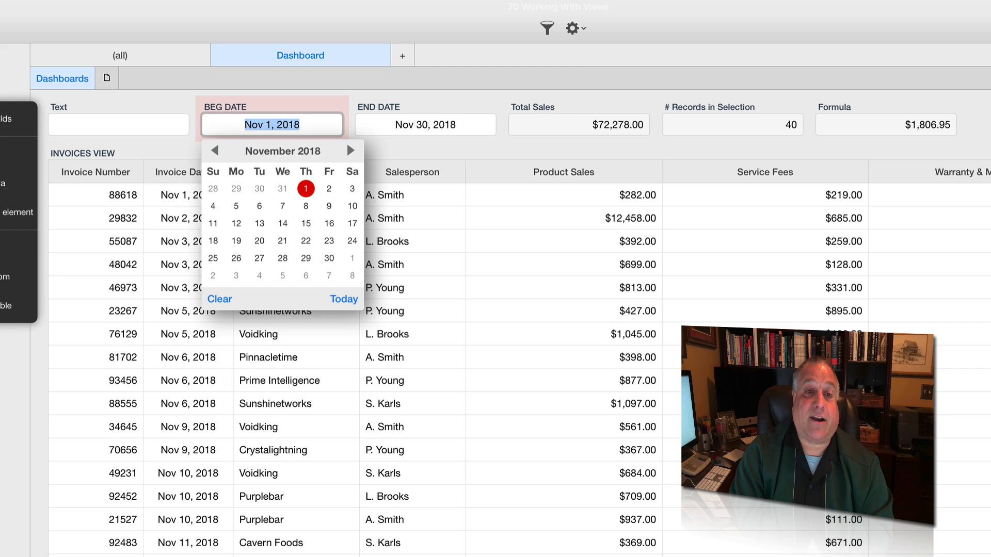
pyautogui.doubleClick(254, 125)
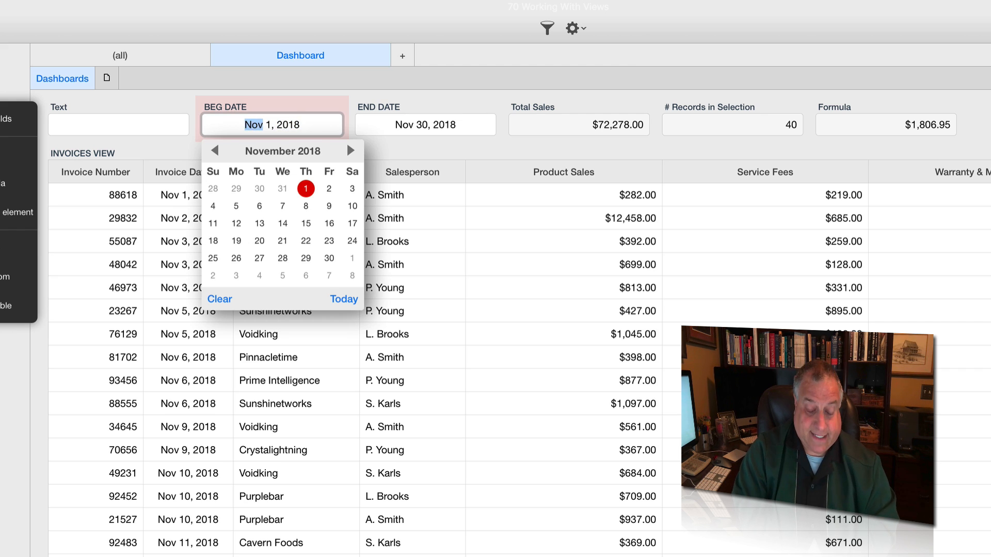
pyautogui.write('Jan')
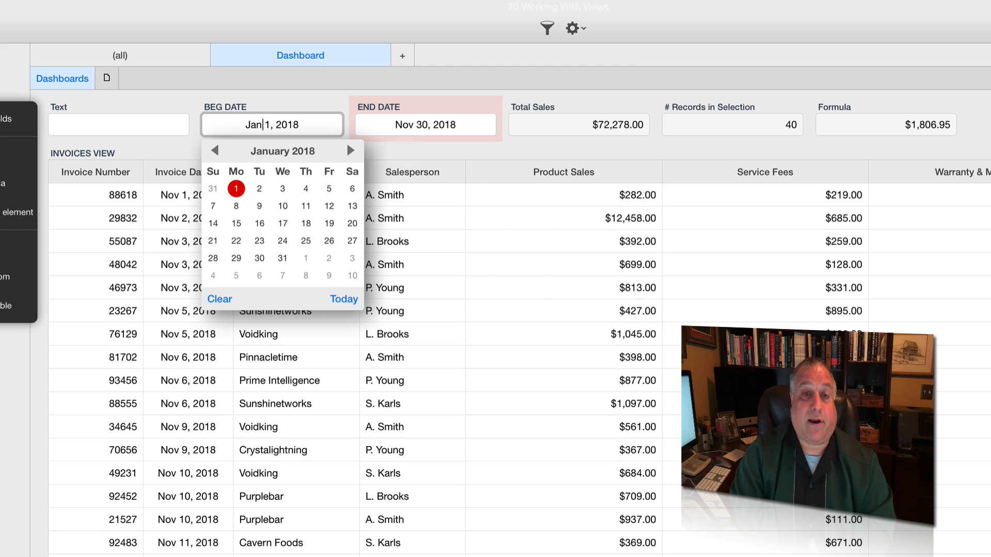
# - Extend the reporting period by setting END DATE to Dec 31, 2018
pyautogui.click(404, 124)
pyautogui.doubleClick(404, 125)
pyautogui.write('Dec')
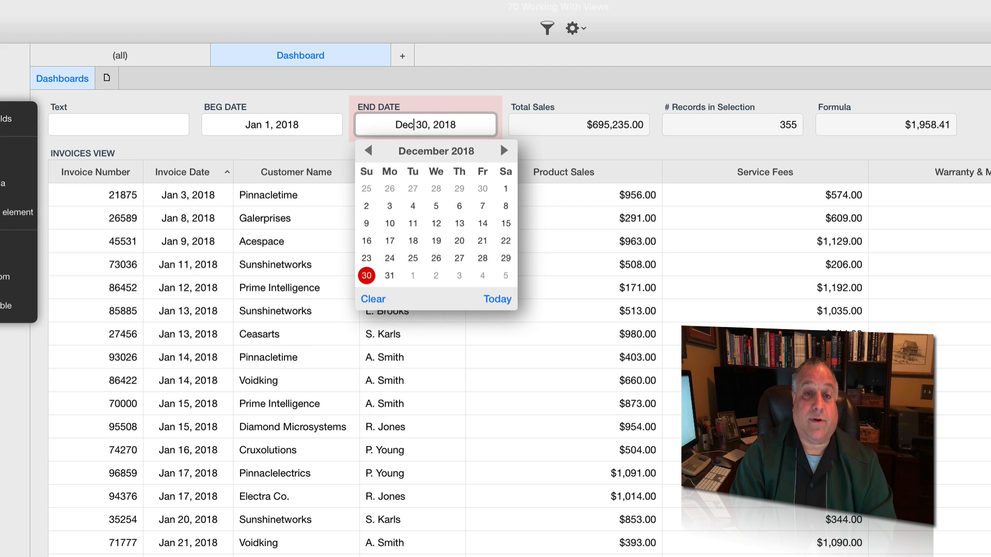
pyautogui.moveTo(422, 125); pyautogui.dragTo(428, 125)
pyautogui.write('1')
pyautogui.click(537, 315)
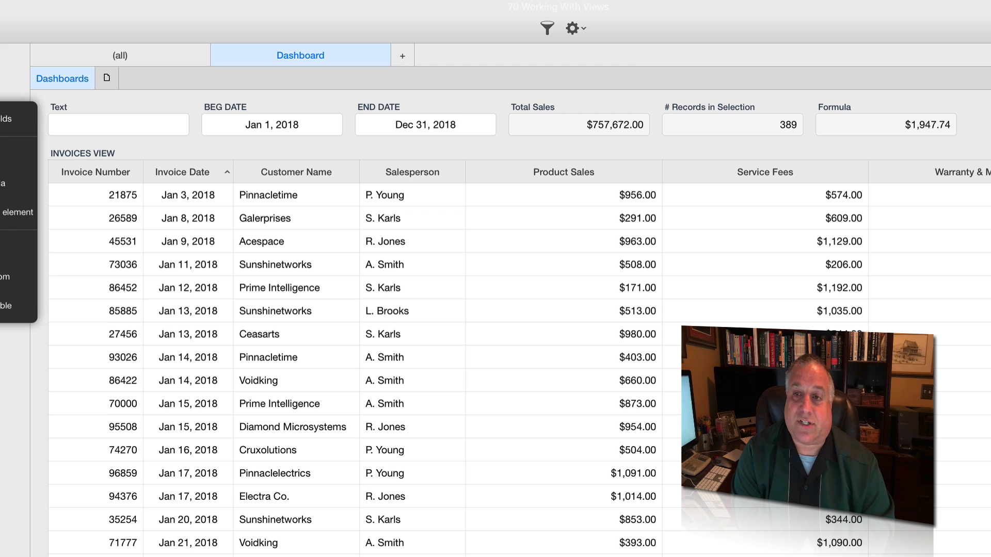
# - Rename the Formula field on the dashboard as "Average Invoice in Period"
pyautogui.doubleClick(835, 107)
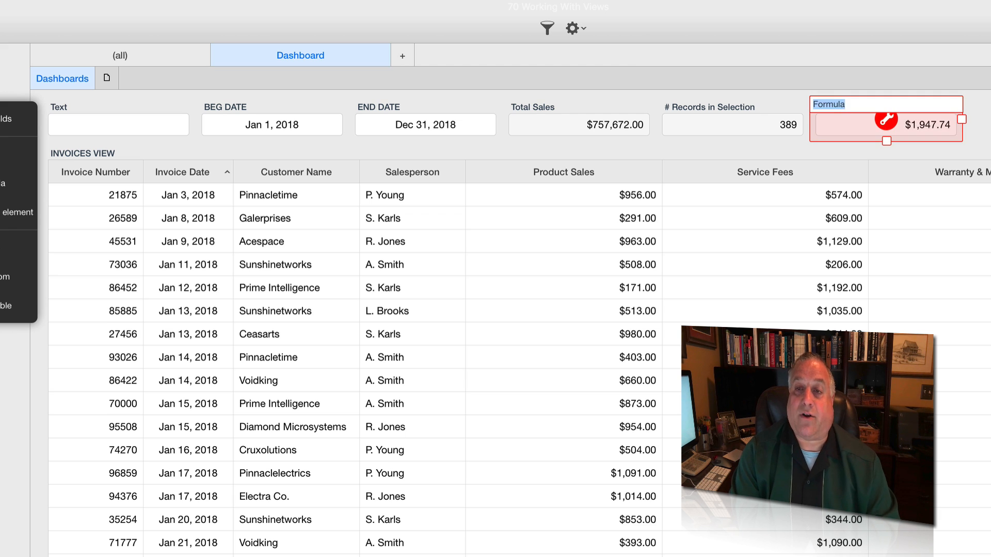
pyautogui.write('Av')
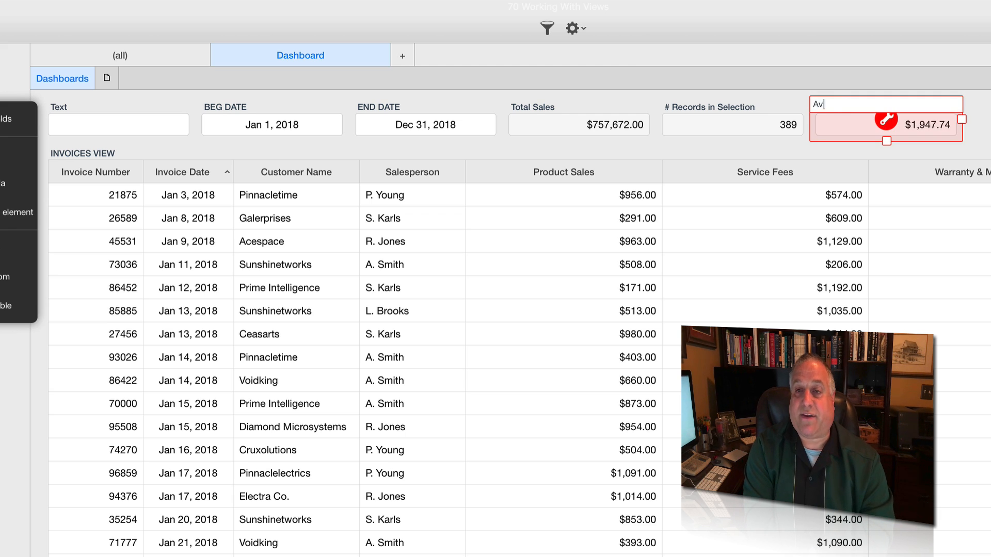
pyautogui.write('erage Invoi')
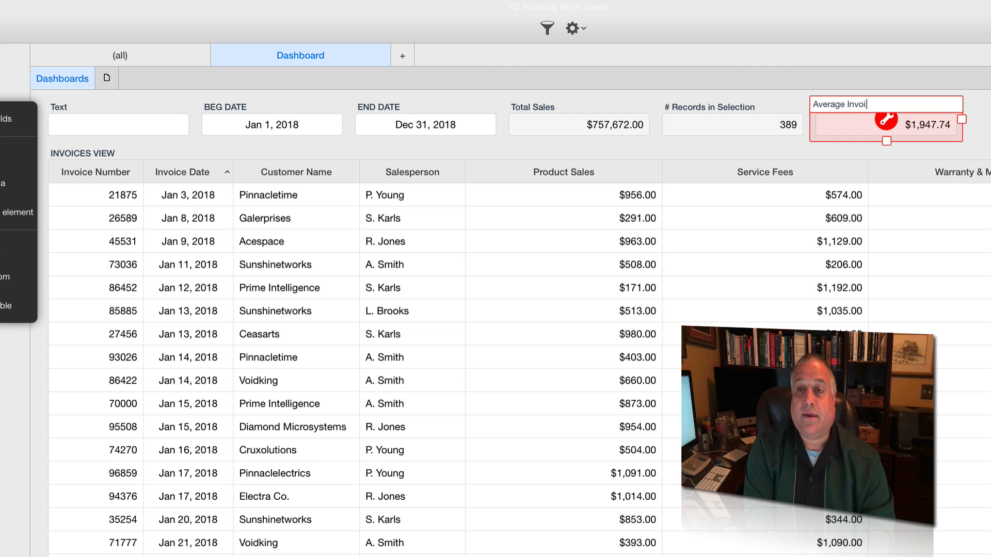
pyautogui.write('ce in Period')
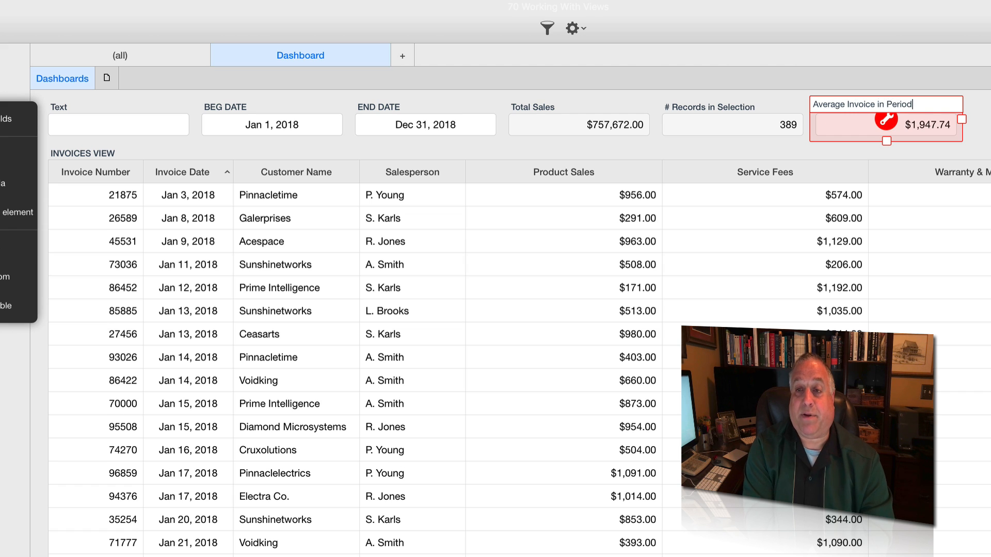
pyautogui.press('Return')
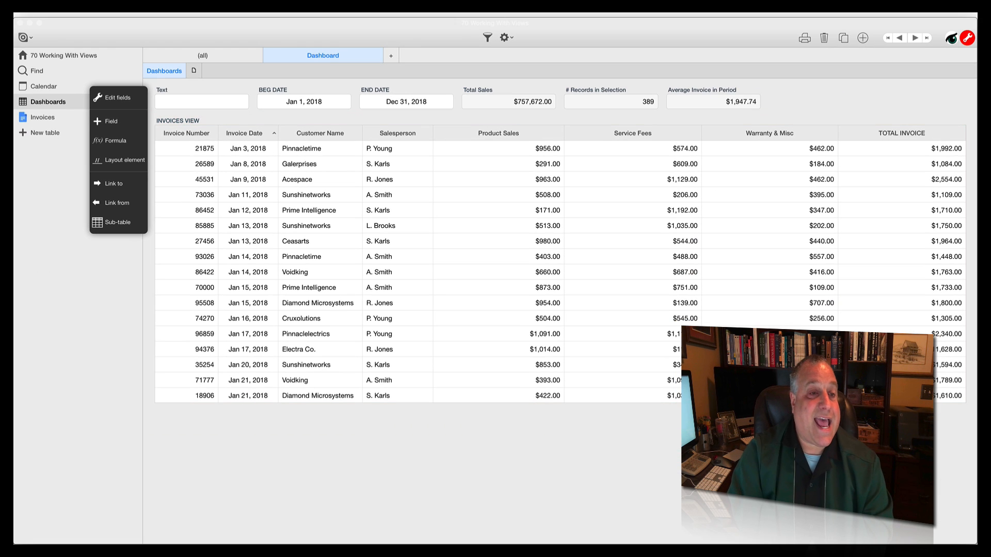
# - Add a Yes / No field and place it in the top row beside Average Invoice in Period
pyautogui.click(111, 121)
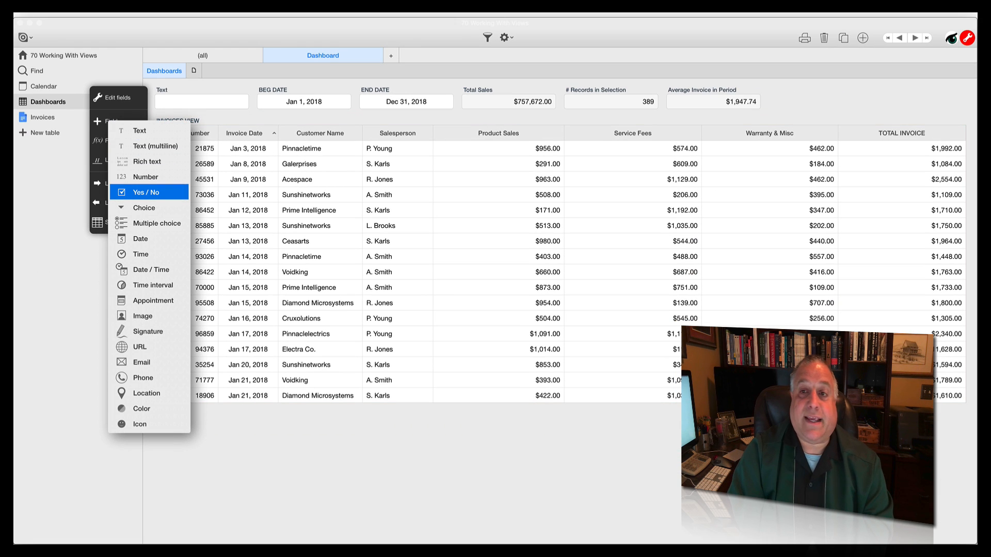
pyautogui.click(146, 192)
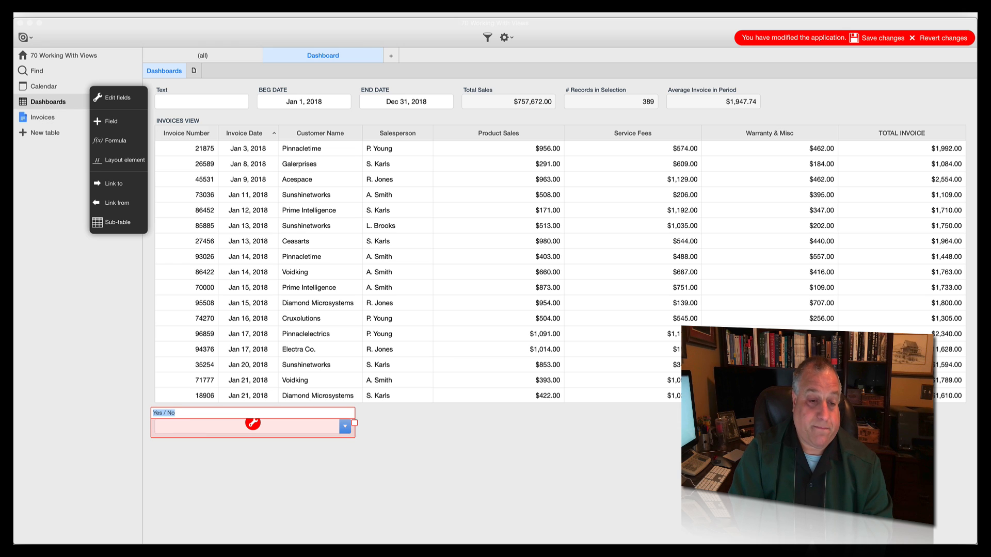
pyautogui.press('Return')
pyautogui.moveTo(252, 423); pyautogui.dragTo(867, 98)
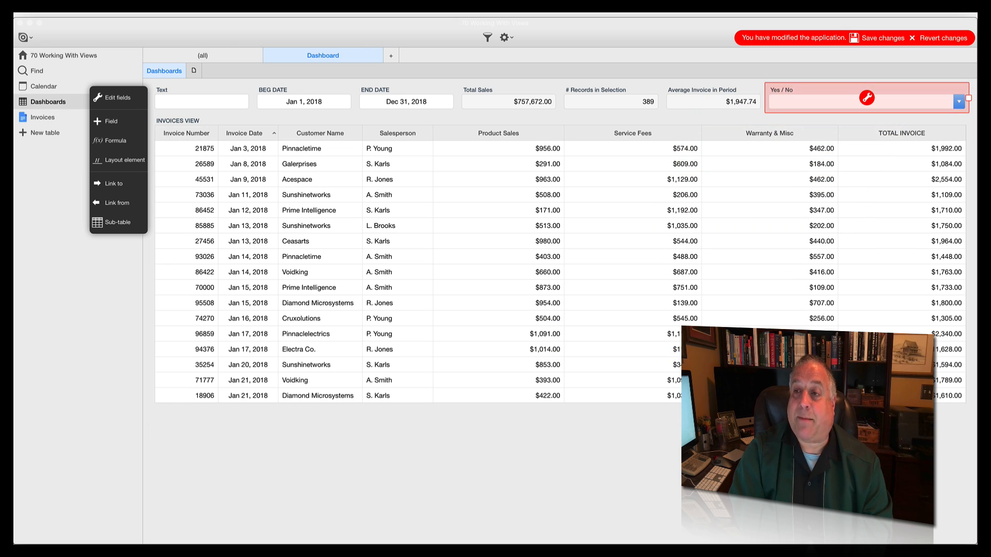
# - Narrow the new Yes / No field to half its width and rename it as "Display Detail"
pyautogui.press('Return')
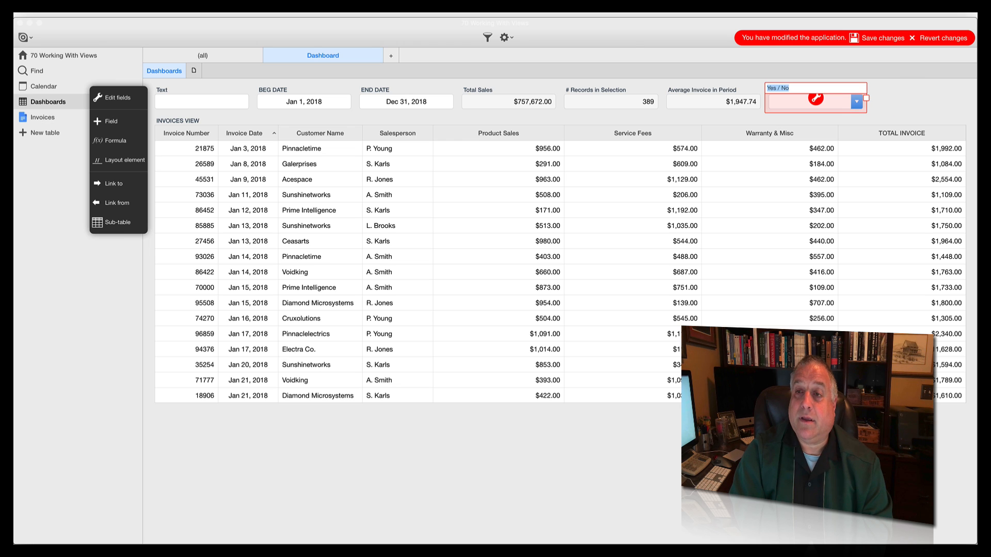
pyautogui.write('Displa')
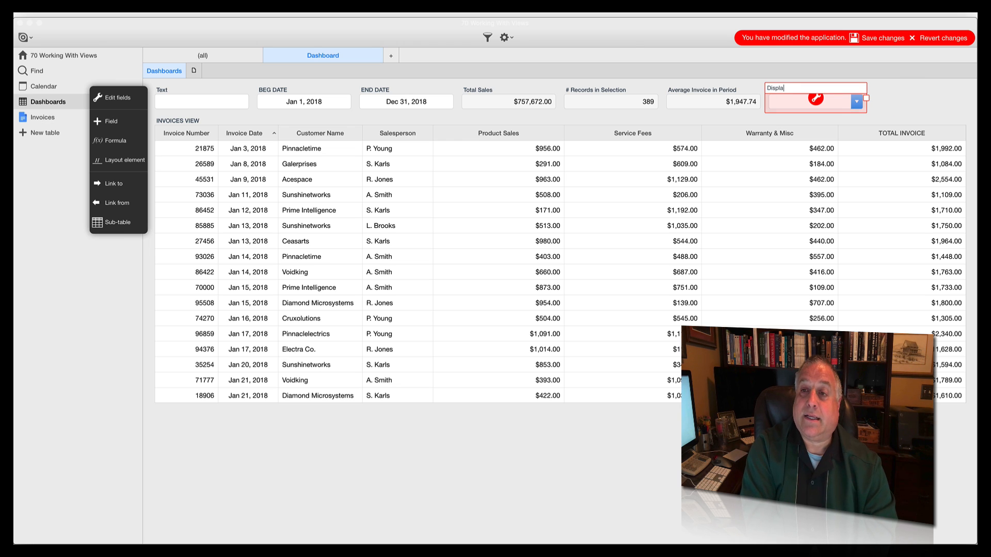
pyautogui.write('y Detail')
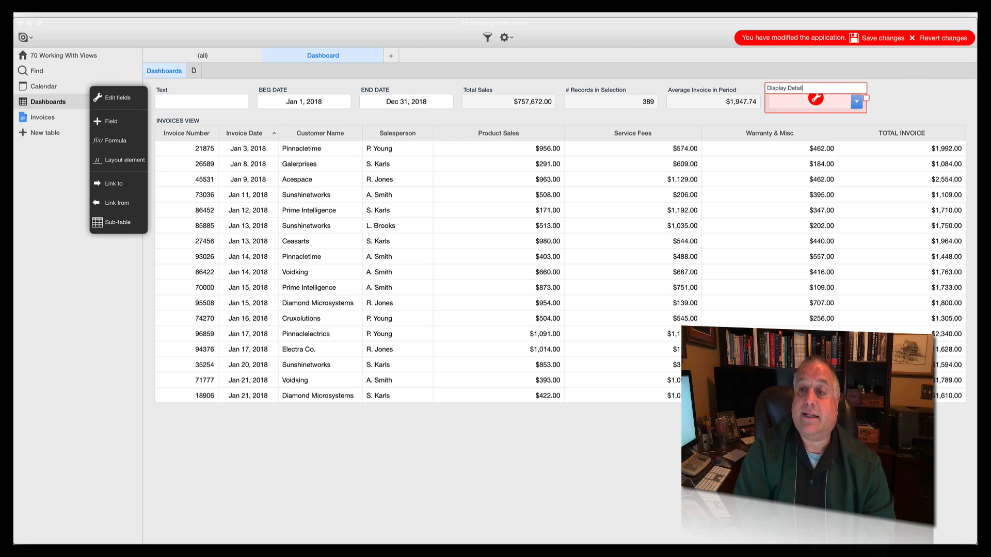
pyautogui.press('Return')
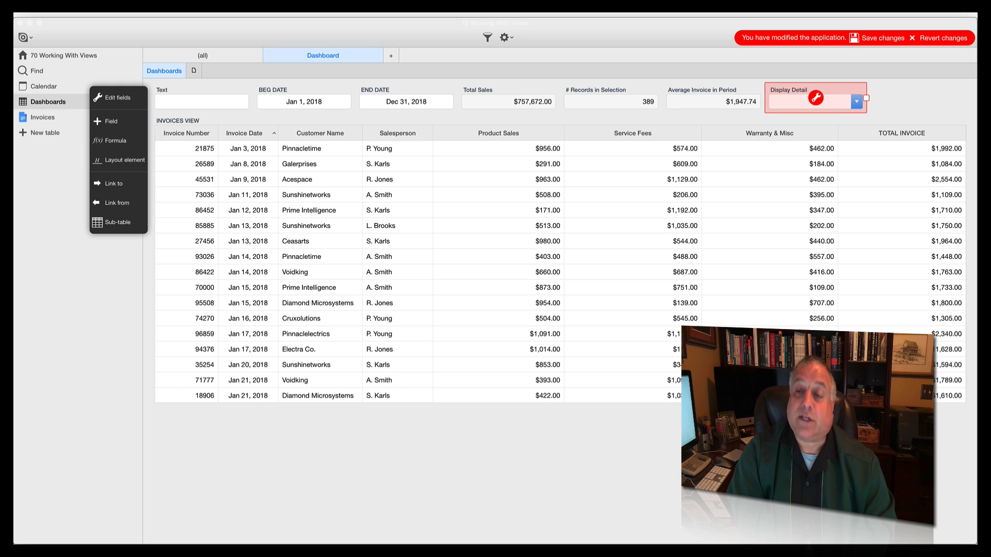
# - Configure the Display Detail field to show as a Slider
pyautogui.click(815, 97)
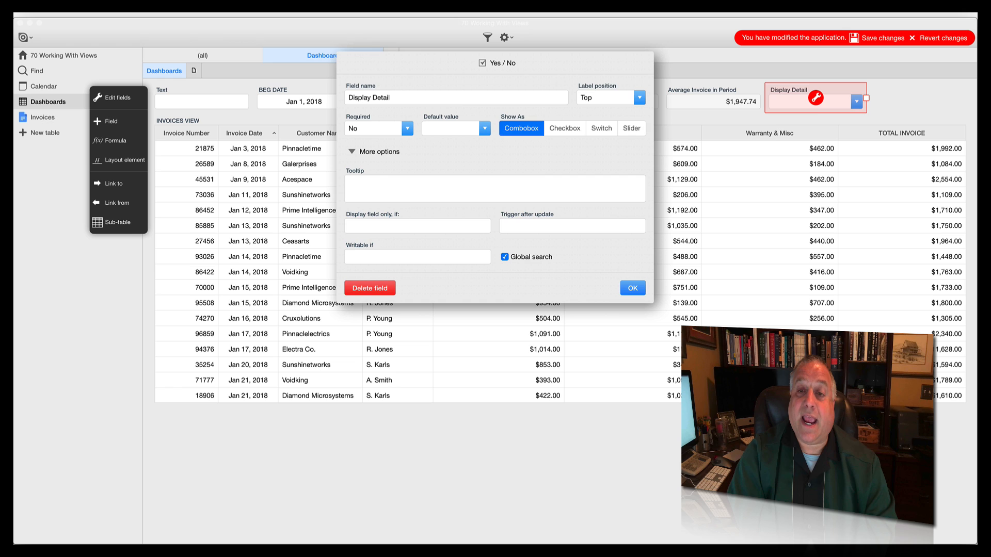
pyautogui.click(631, 129)
pyautogui.click(633, 288)
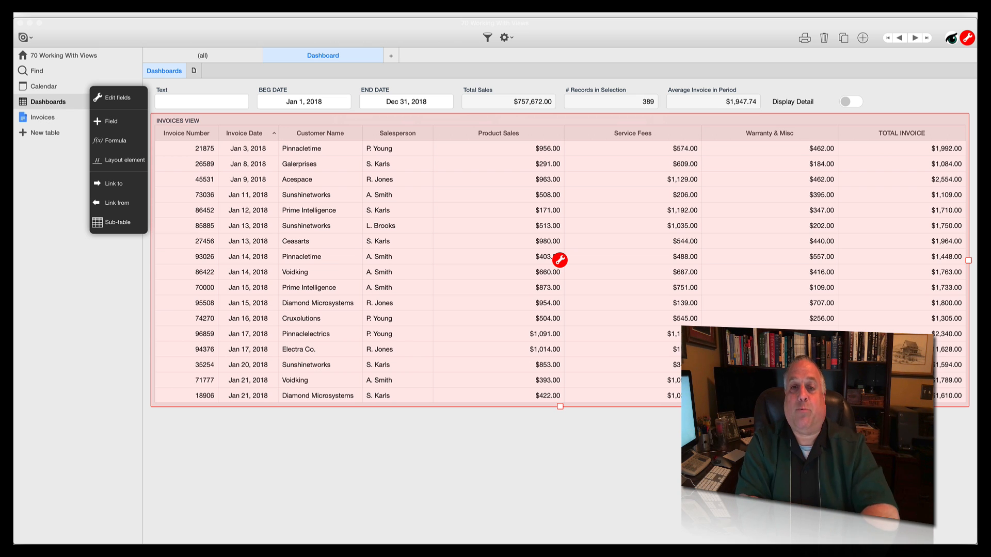
# - Make INVOICES VIEW display only if 'Display Detail' is on, then save the changes and leave edit mode
pyautogui.click(560, 259)
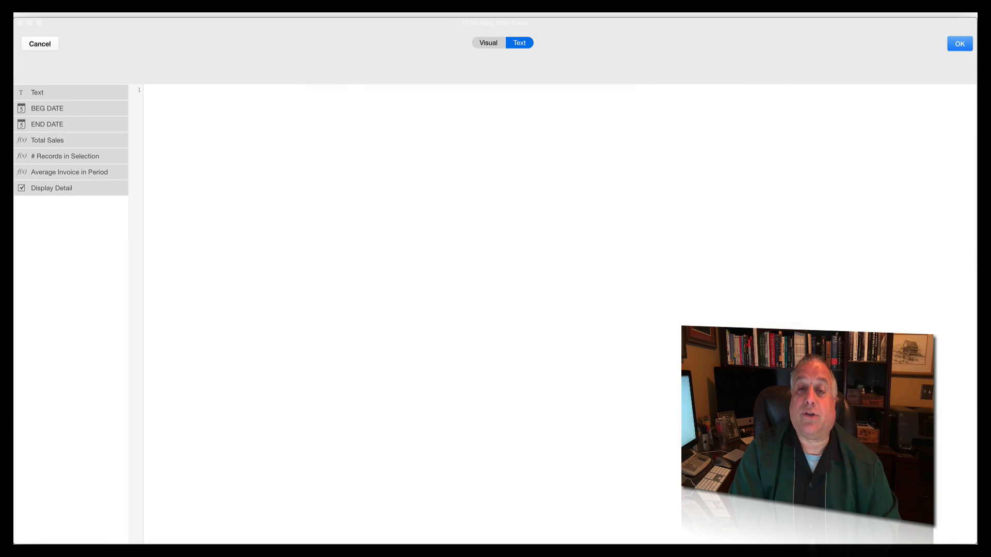
pyautogui.click(52, 188)
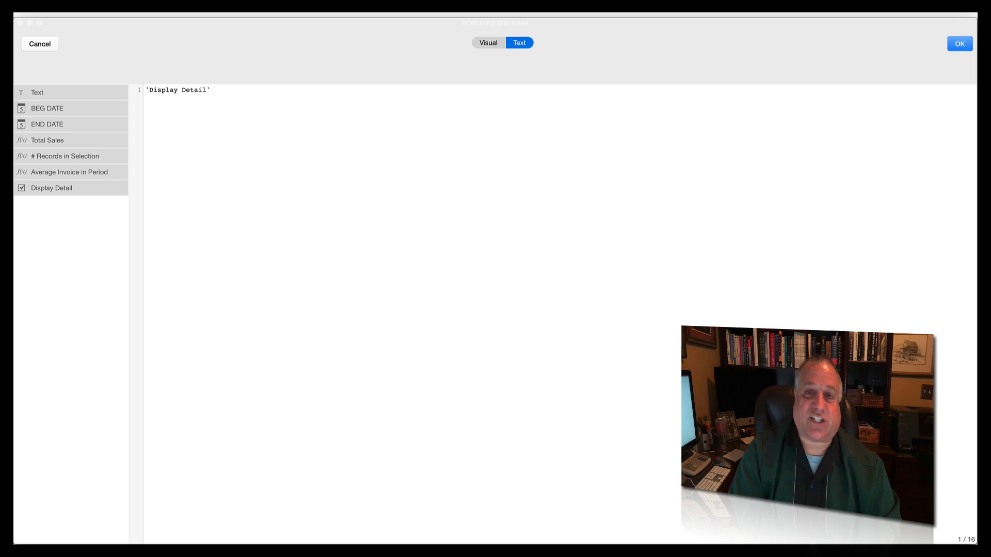
pyautogui.click(960, 43)
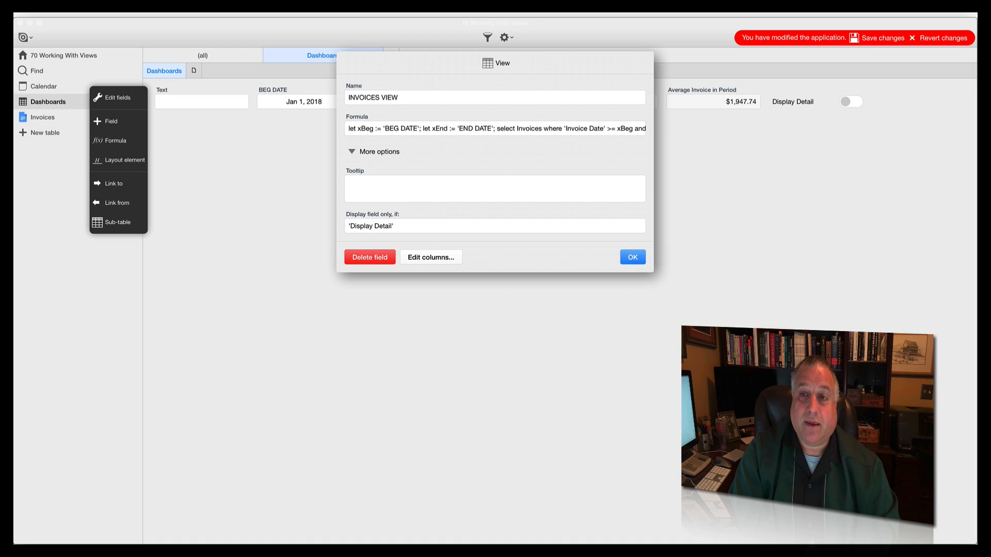
pyautogui.click(633, 257)
pyautogui.click(882, 38)
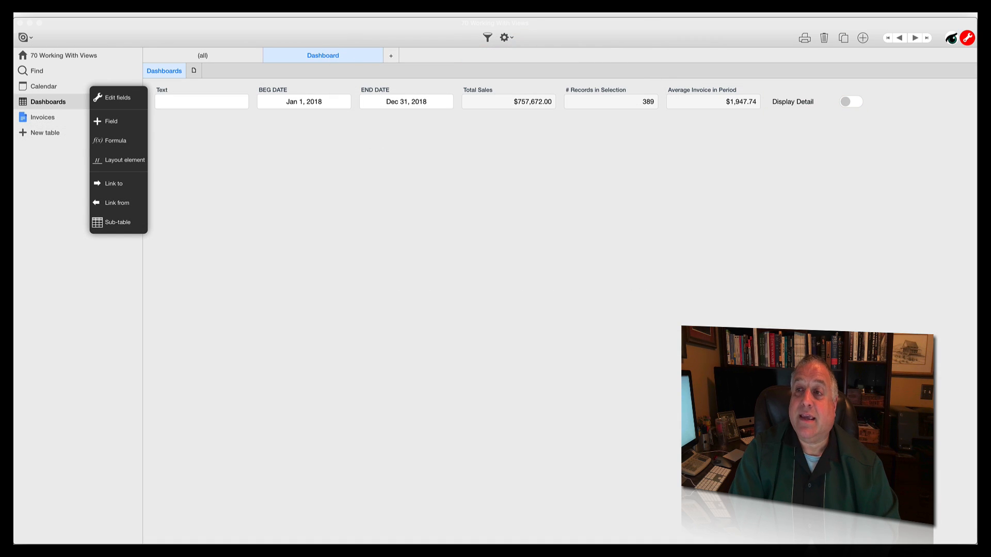
pyautogui.click(967, 38)
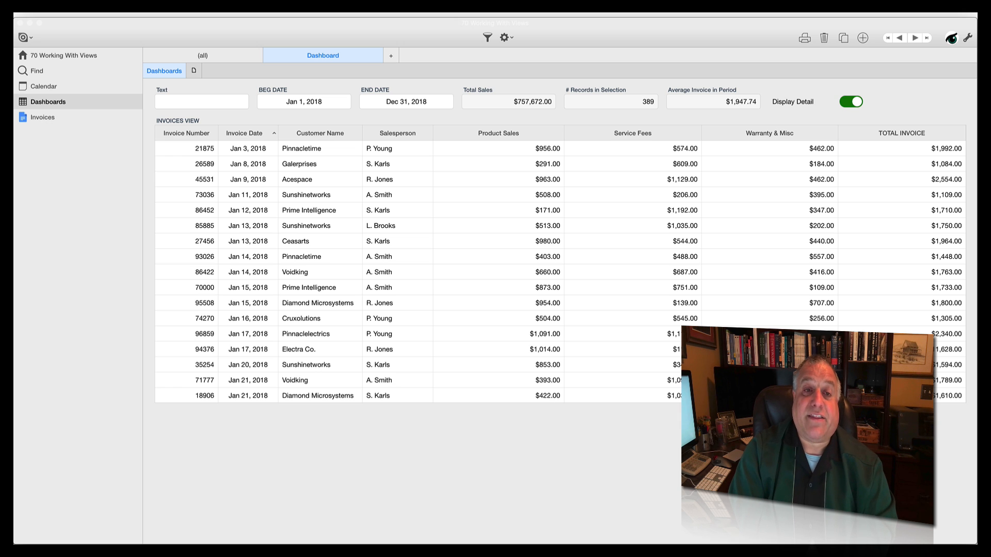
pyautogui.click(304, 102)
pyautogui.click(406, 102)
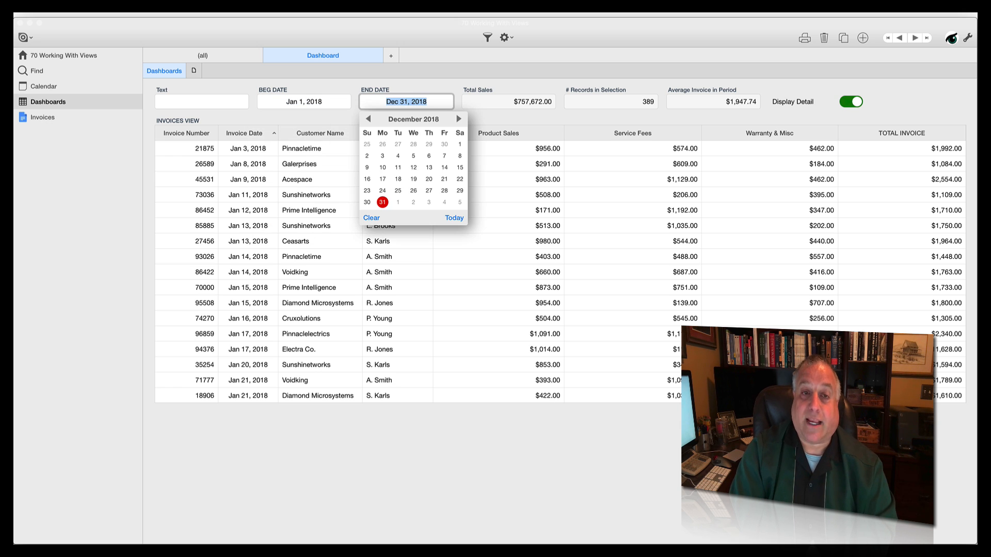
pyautogui.press('Return')
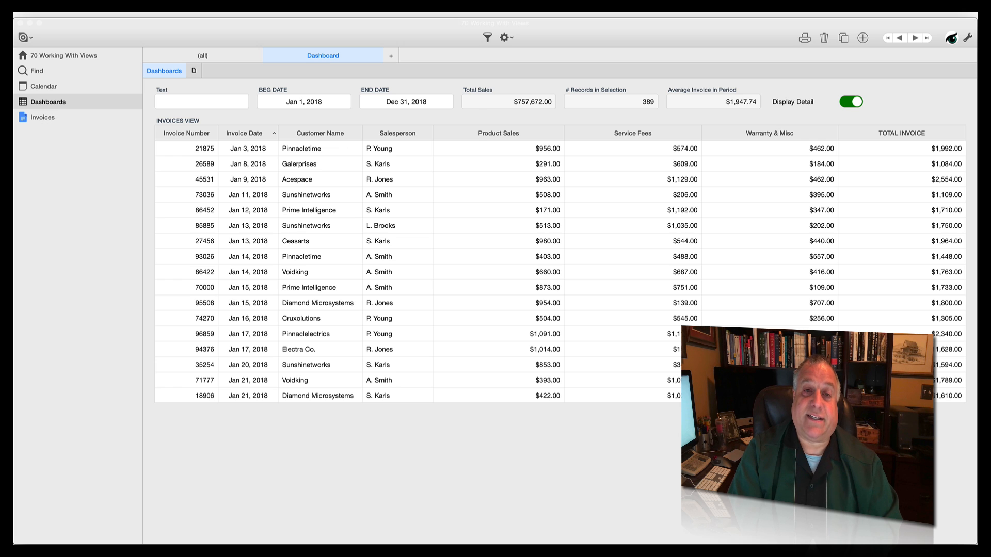
# - Set END DATE to Jan 31, 2018 on the finished dashboard
pyautogui.click(406, 102)
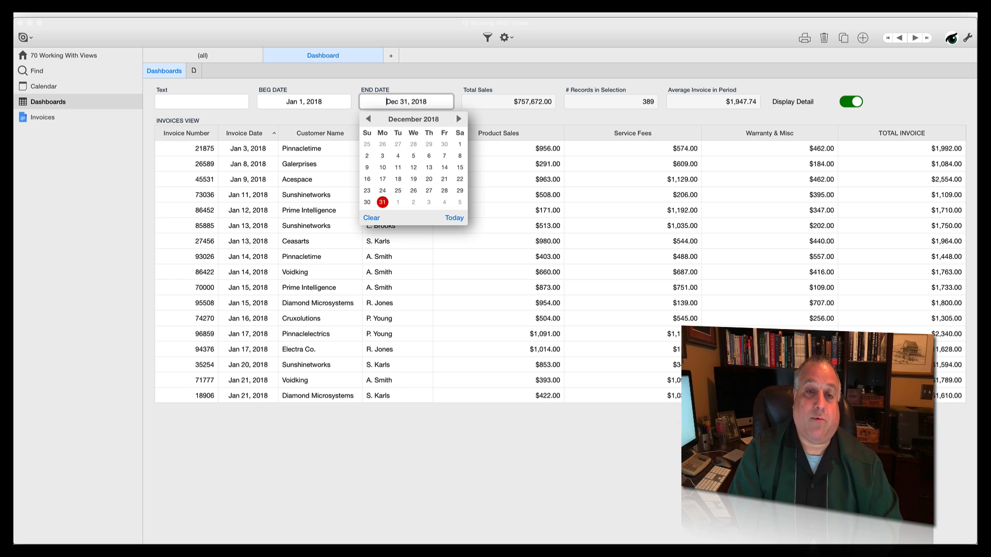
pyautogui.doubleClick(392, 101)
pyautogui.write('Jan')
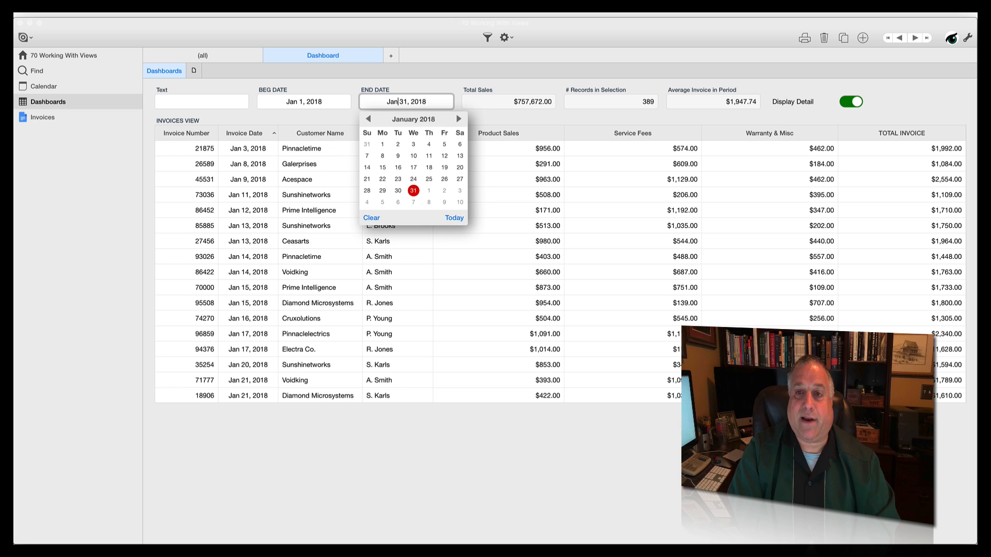
pyautogui.press('Return')
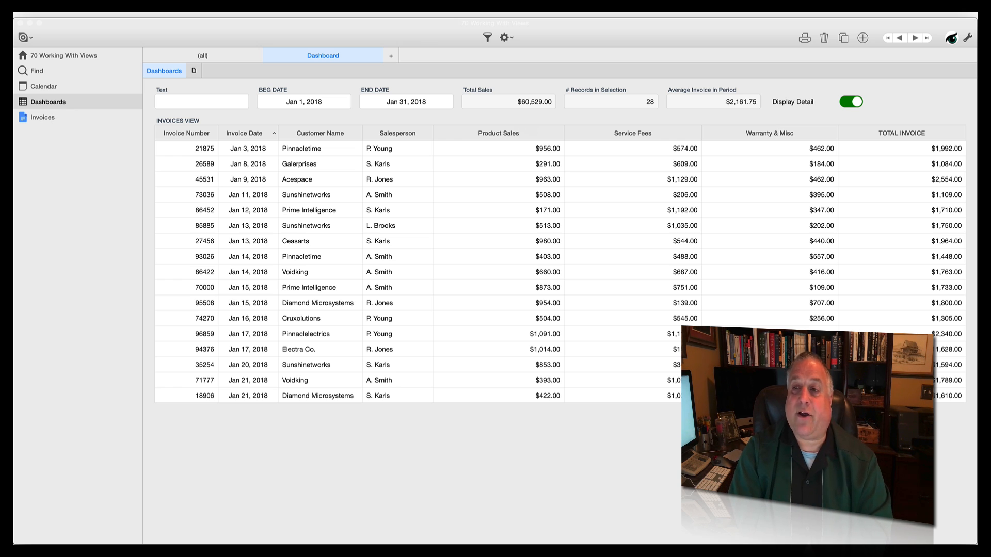
# - Test Display Detail by repeatedly switching it off and back on, hiding and showing the invoice table
pyautogui.click(851, 102)
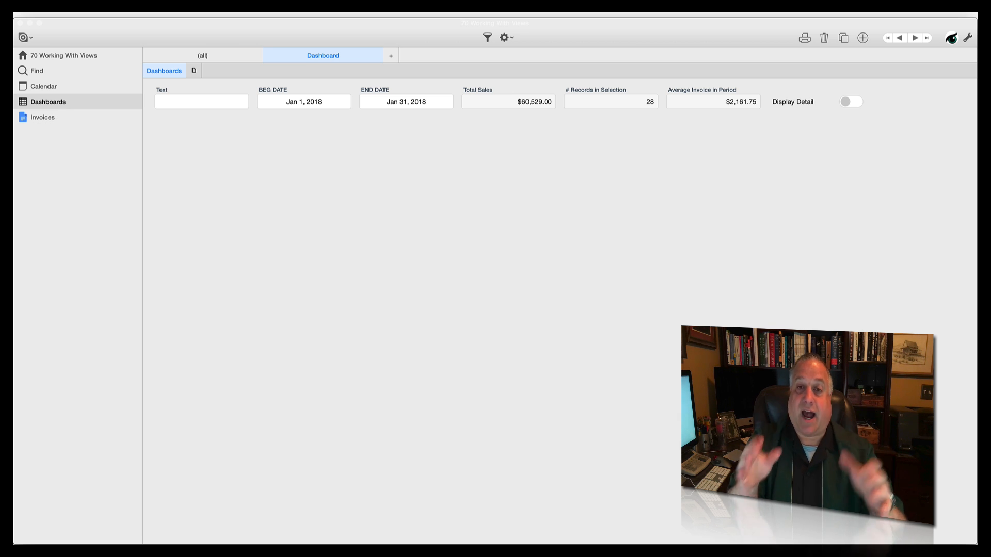
pyautogui.click(851, 101)
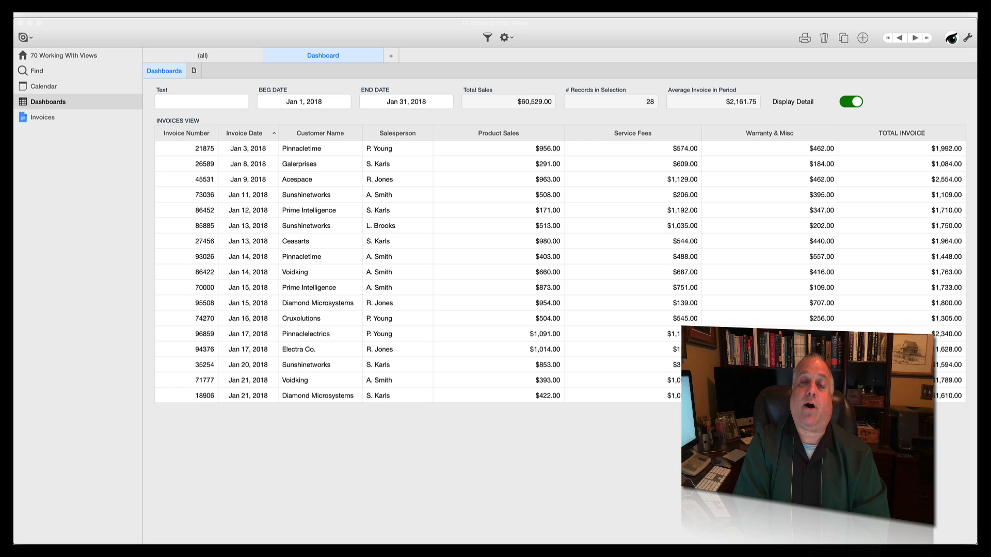
pyautogui.click(851, 102)
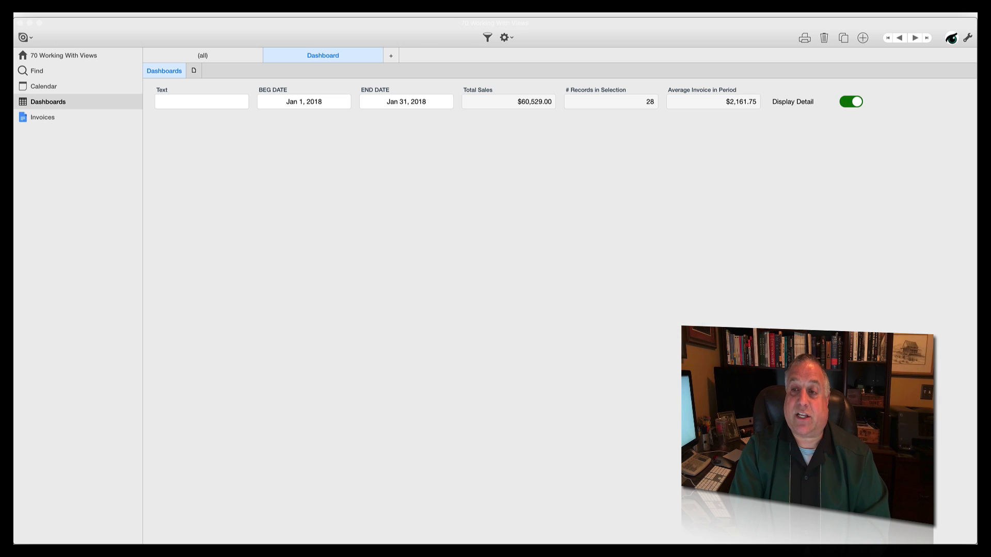
pyautogui.click(851, 102)
# - Set END DATE to Jan 17, 2018, and shorten INVOICES VIEW in edit mode to a height of eleven rows
pyautogui.click(406, 101)
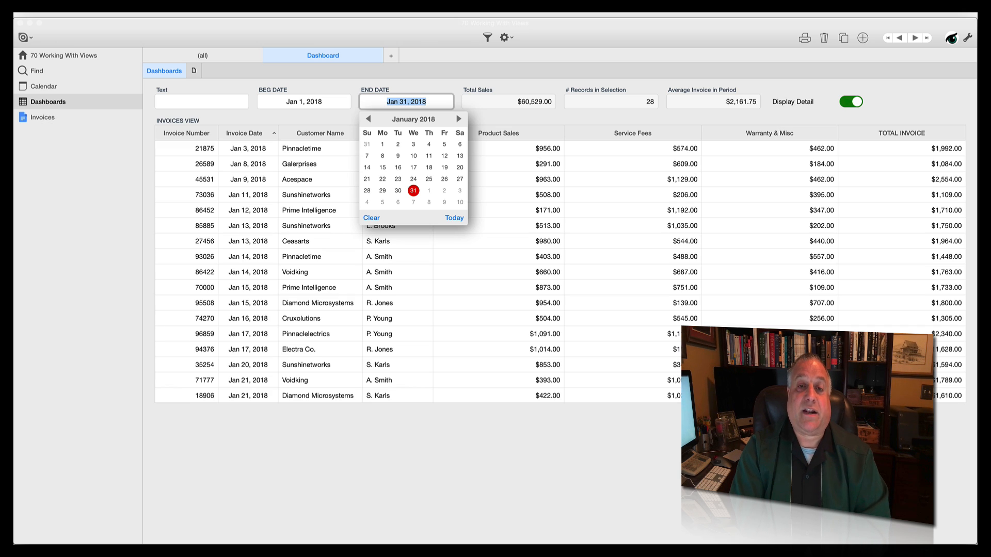
pyautogui.click(413, 168)
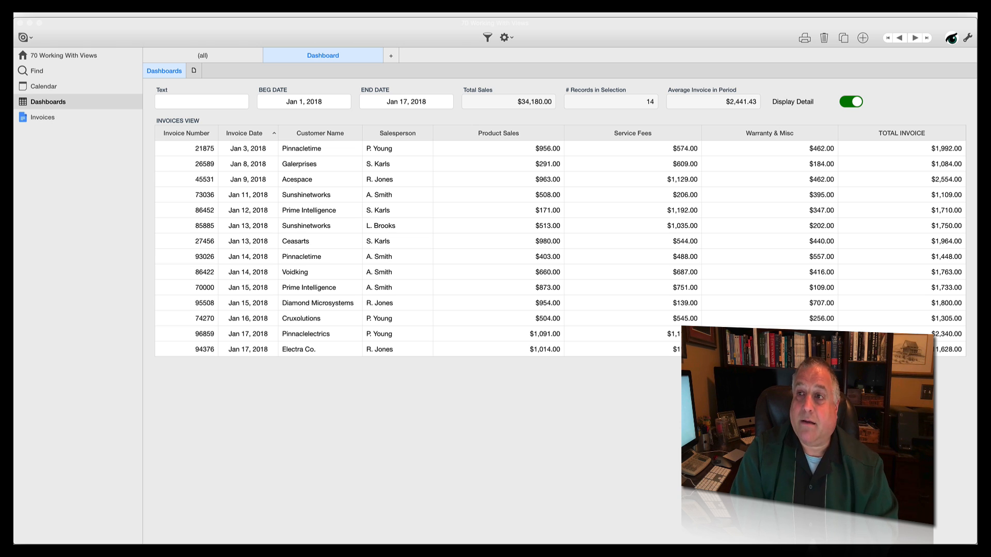
pyautogui.click(967, 37)
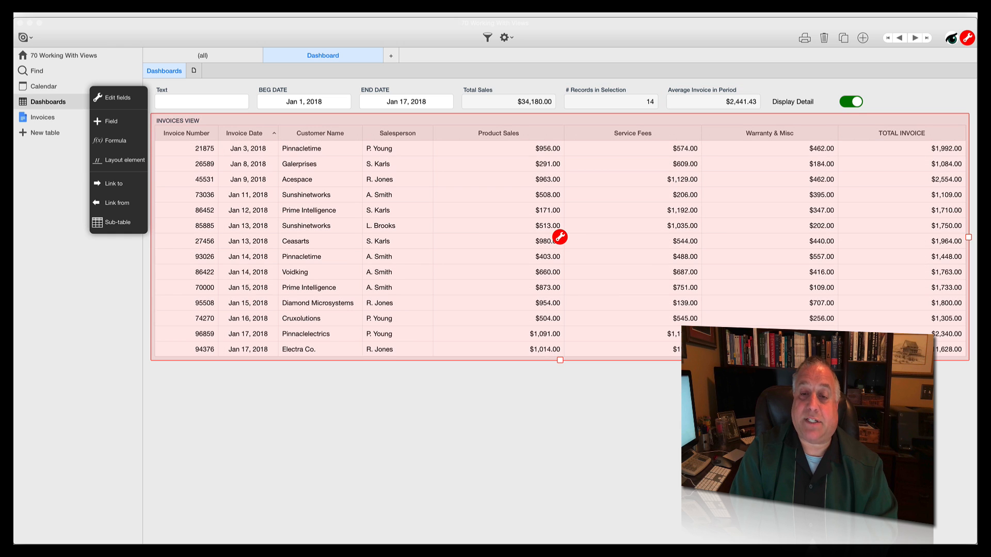
pyautogui.moveTo(560, 361); pyautogui.dragTo(560, 314)
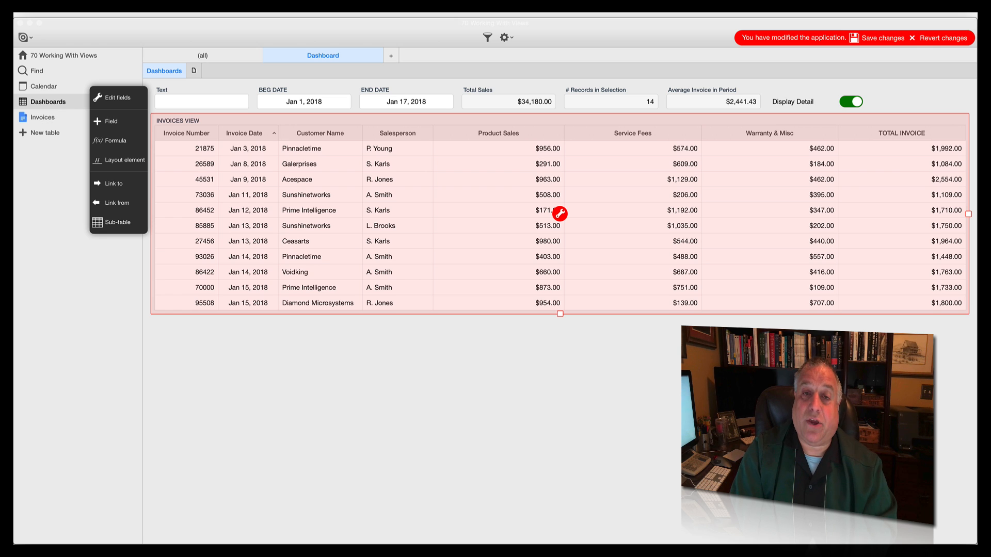
# - Copy the complete three-line formula of INVOICES VIEW and close its settings
pyautogui.click(560, 213)
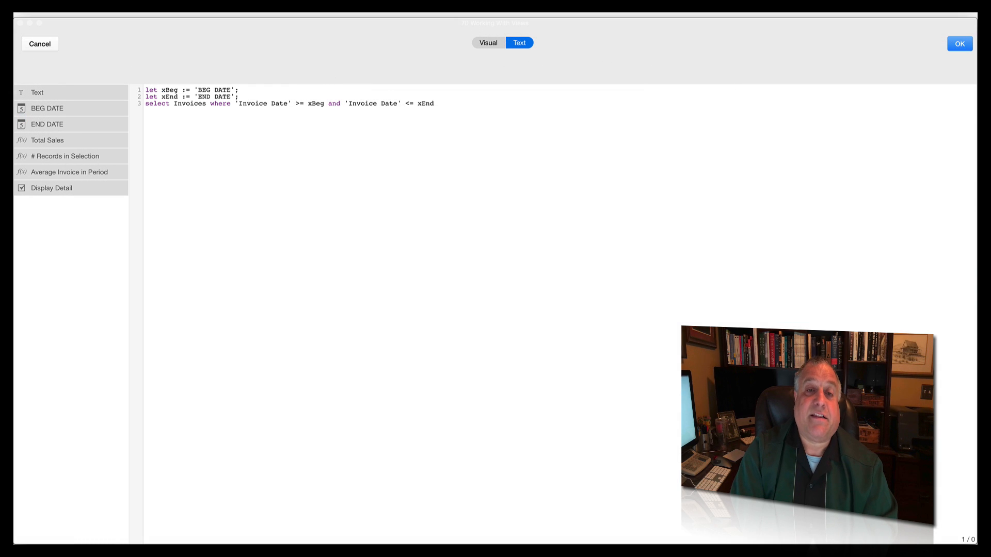
pyautogui.moveTo(435, 103); pyautogui.dragTo(145, 90)
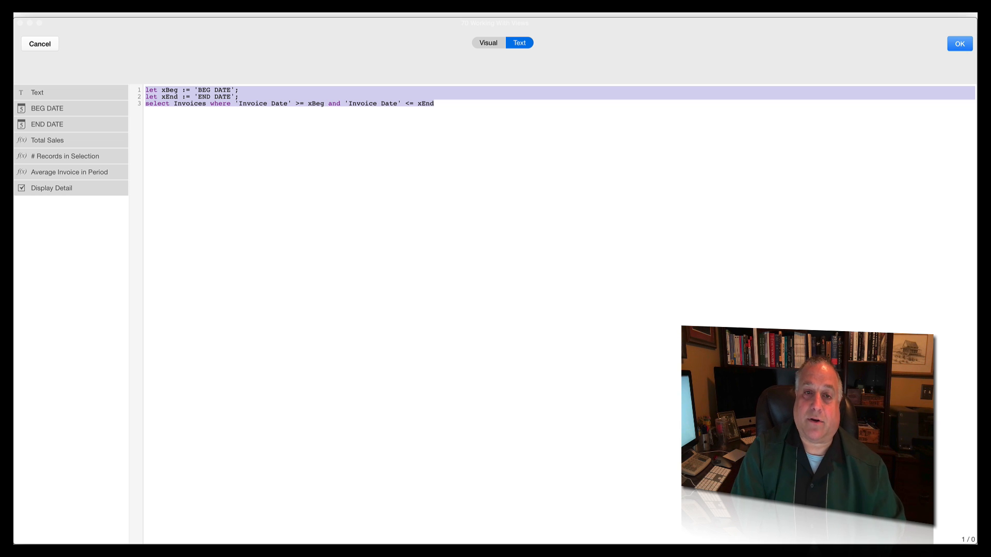
pyautogui.rightClick(386, 95)
pyautogui.click(408, 136)
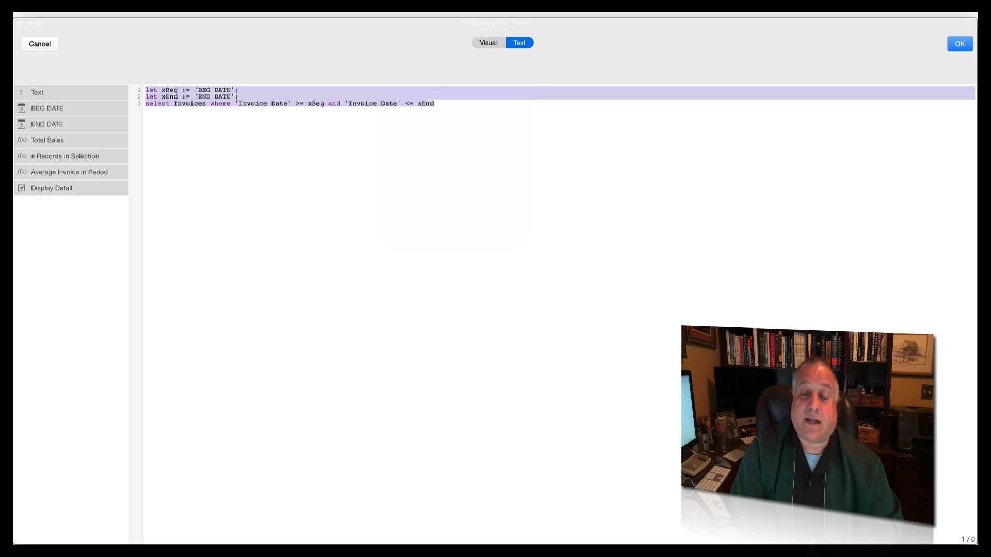
pyautogui.press('Return')
pyautogui.press('Return')
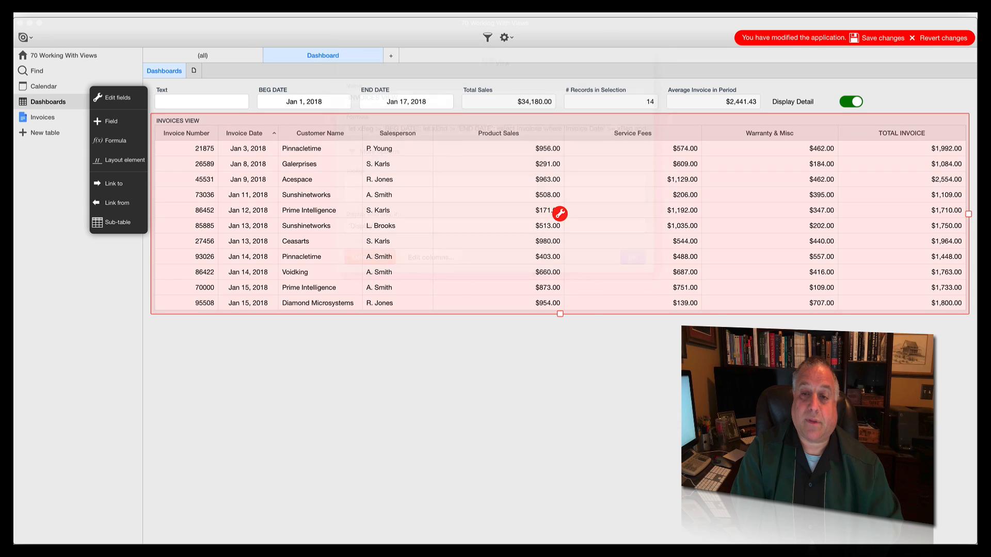
# - Add a new View layout element below INVOICES VIEW and paste the copied date-range invoice selection as its formula
pyautogui.click(119, 160)
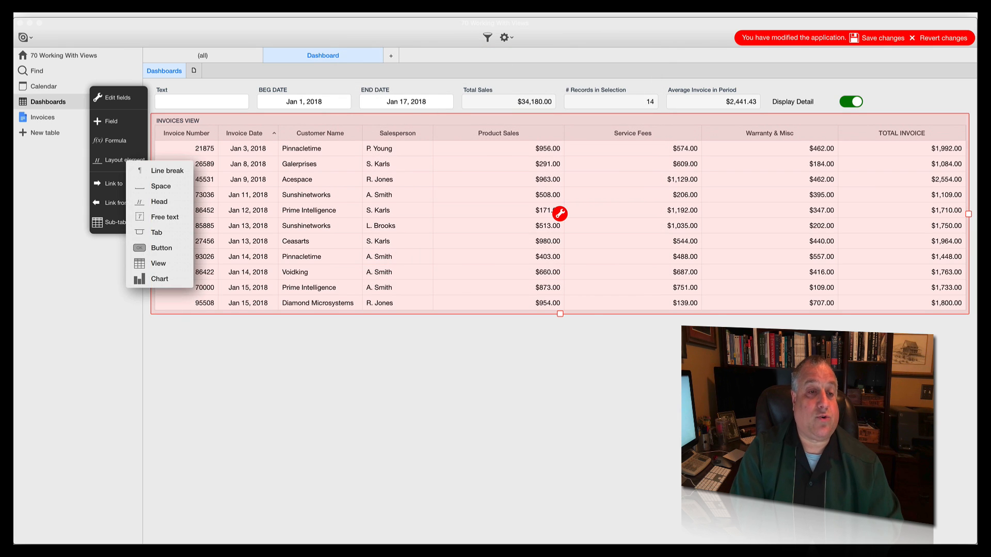
pyautogui.click(165, 262)
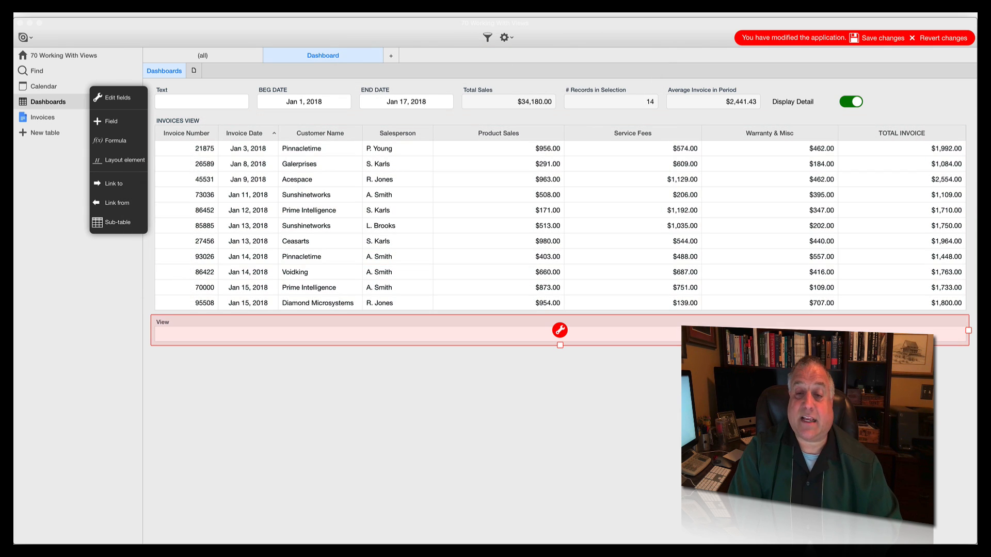
pyautogui.click(560, 330)
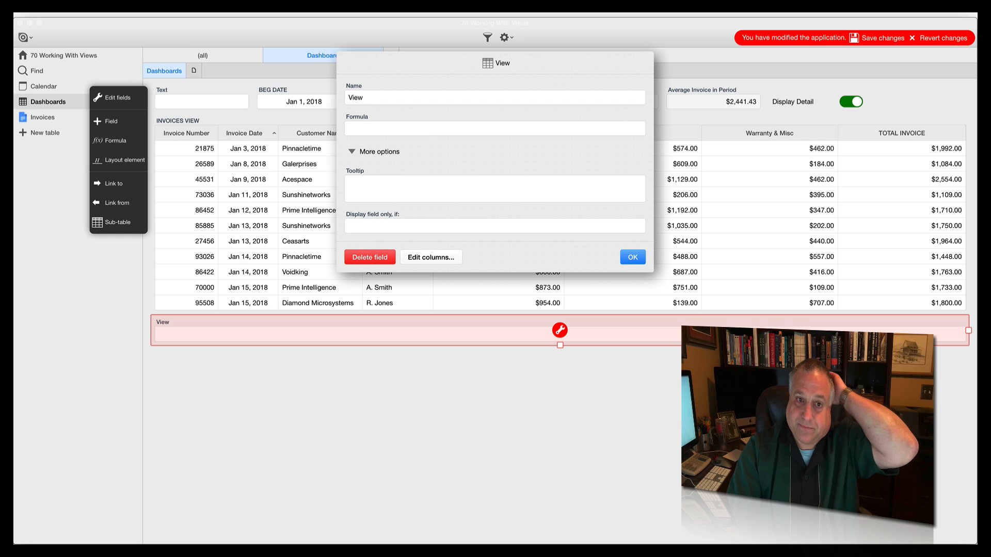
pyautogui.click(495, 129)
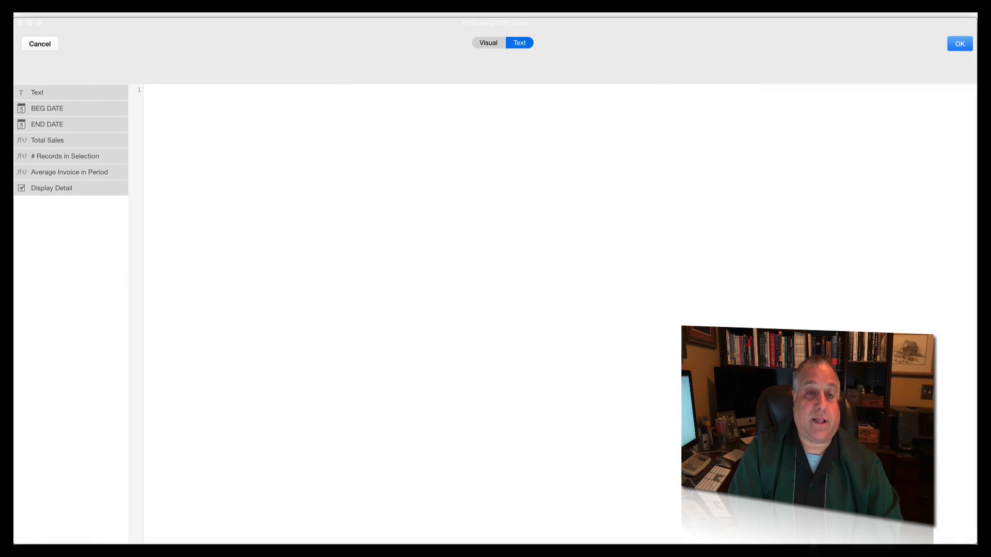
pyautogui.rightClick(306, 129)
pyautogui.click(324, 155)
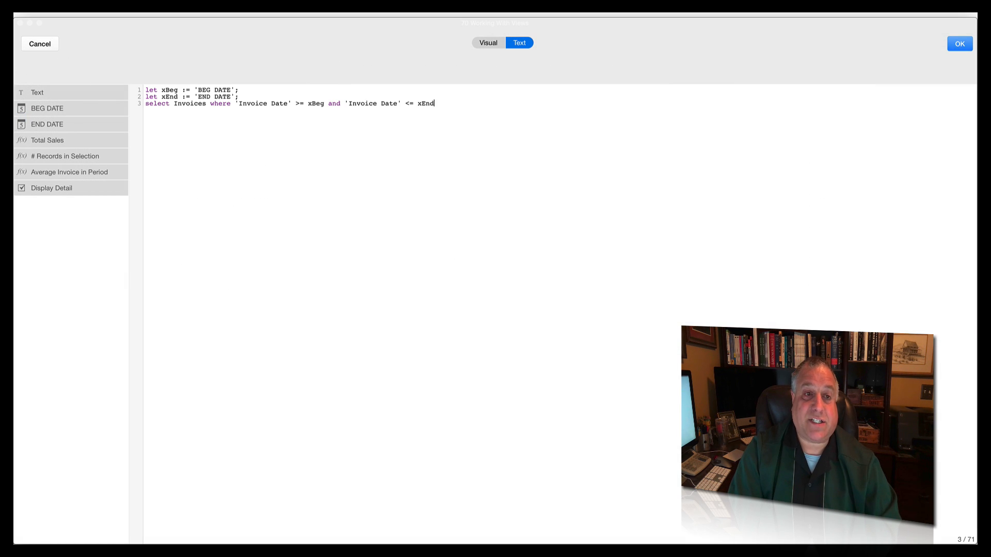
pyautogui.click(960, 43)
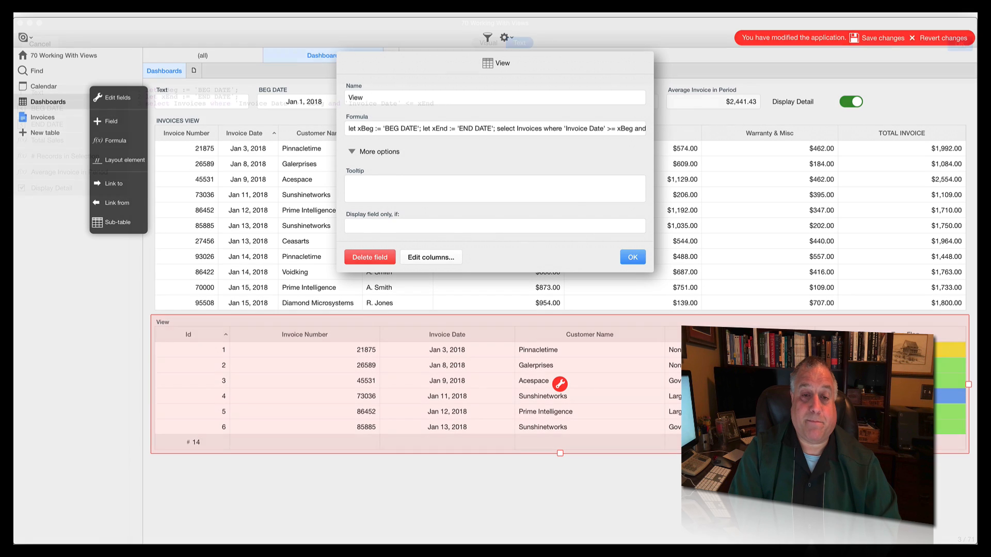
pyautogui.press('Return')
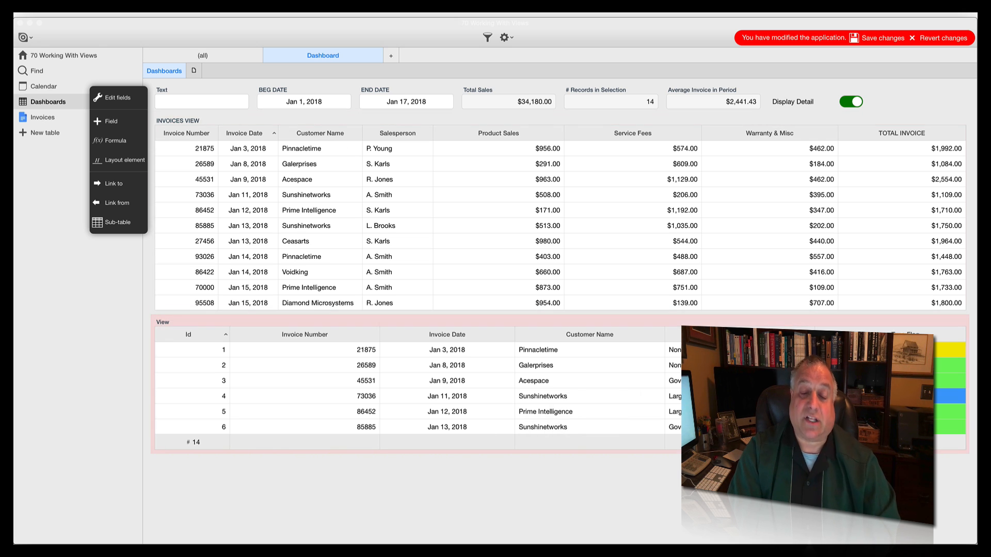
# - Define the new view's visible columns as Customer Name, Invoice Date, Invoice Number, Salesperson and TOTAL INVOICE
pyautogui.click(560, 384)
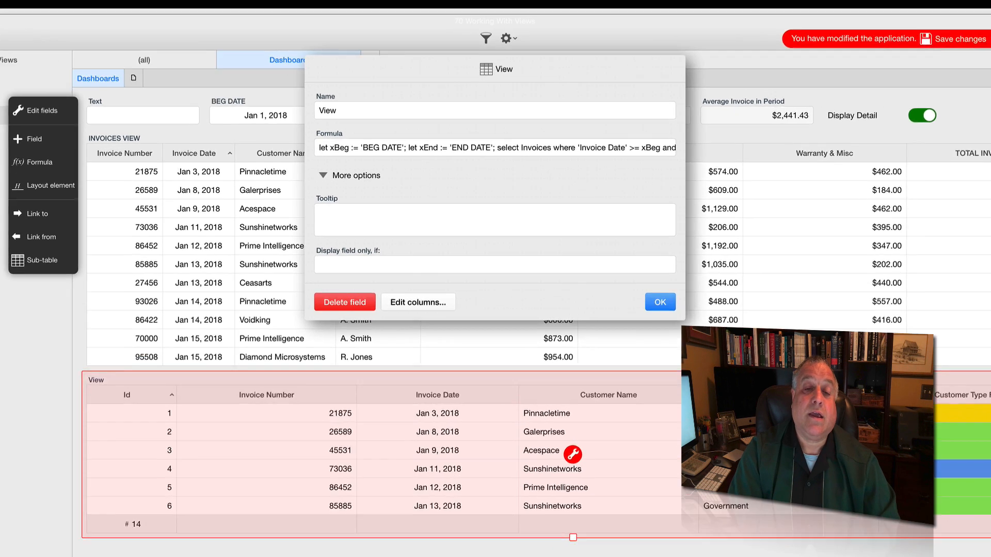
pyautogui.click(431, 257)
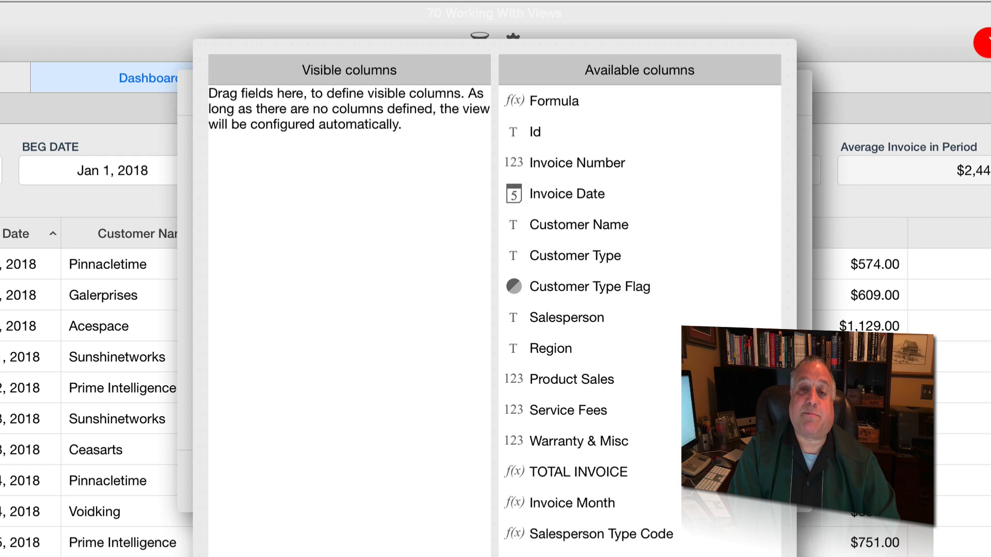
pyautogui.moveTo(578, 224); pyautogui.dragTo(351, 103)
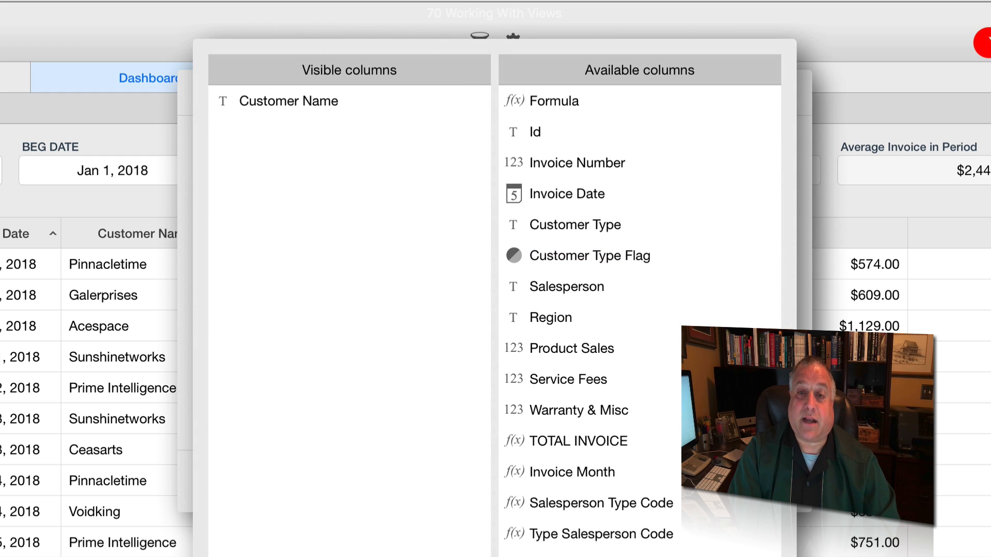
pyautogui.moveTo(578, 196); pyautogui.dragTo(408, 218)
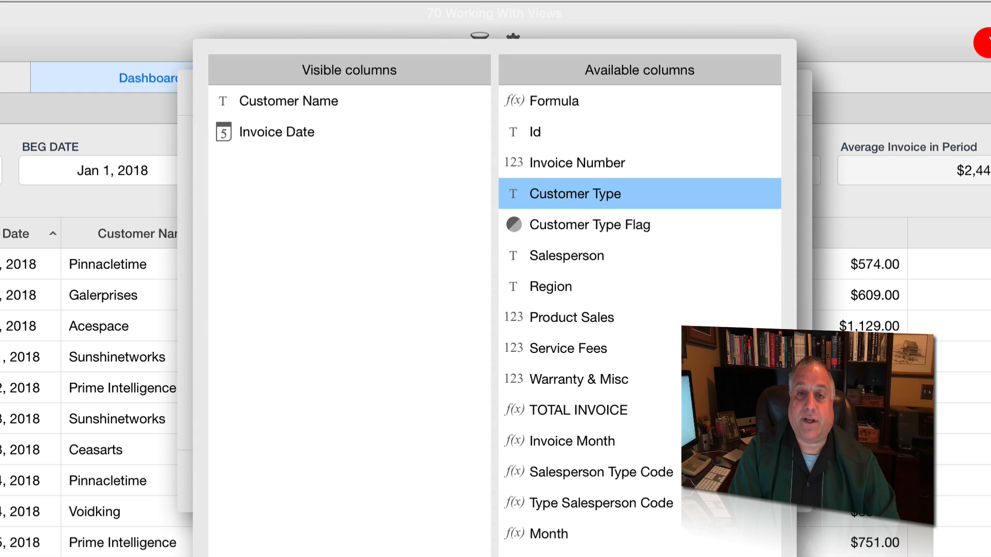
pyautogui.moveTo(577, 163); pyautogui.dragTo(289, 163)
pyautogui.moveTo(577, 225); pyautogui.dragTo(371, 258)
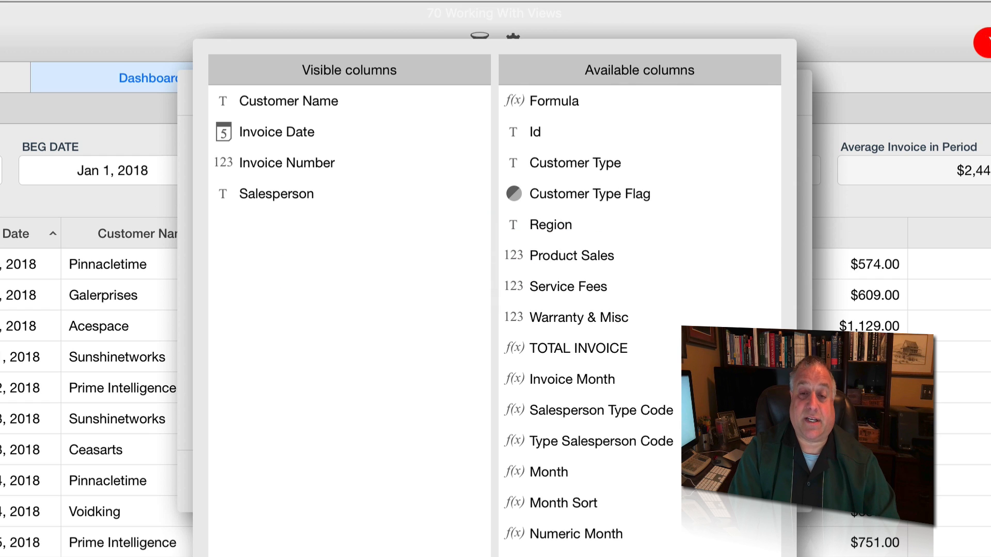
pyautogui.click(578, 348)
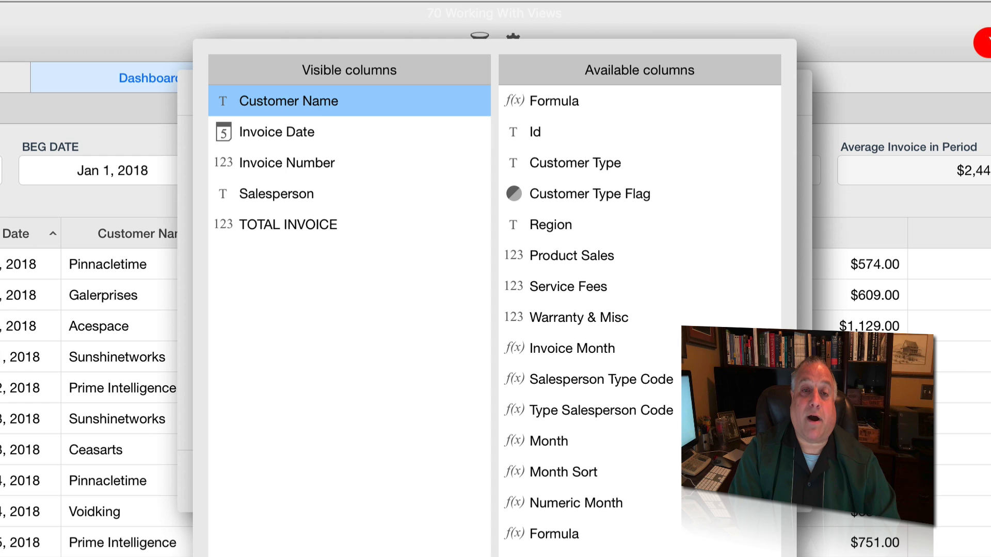
# - Group the new view by Customer Name, apply the column settings and look through the grouped rows
pyautogui.click(309, 101)
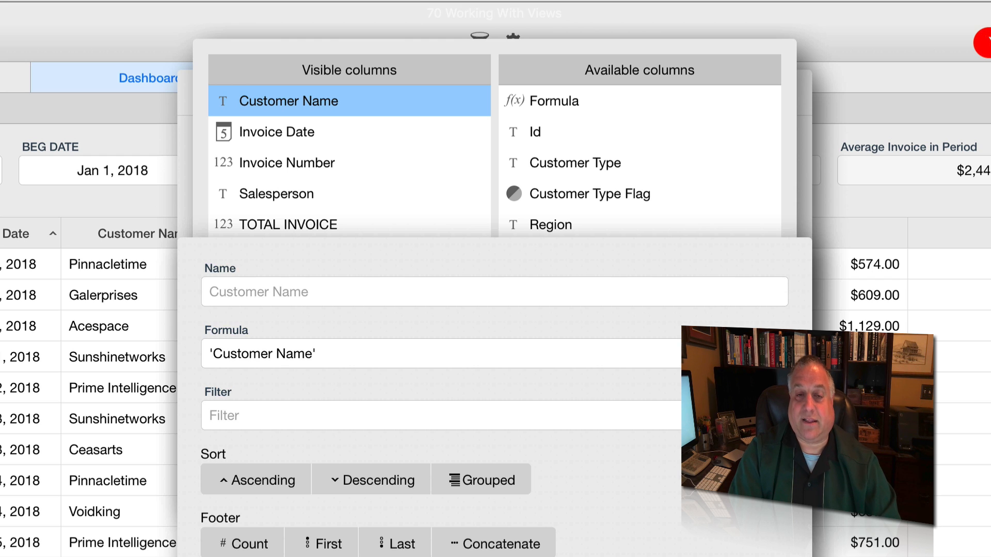
pyautogui.click(481, 480)
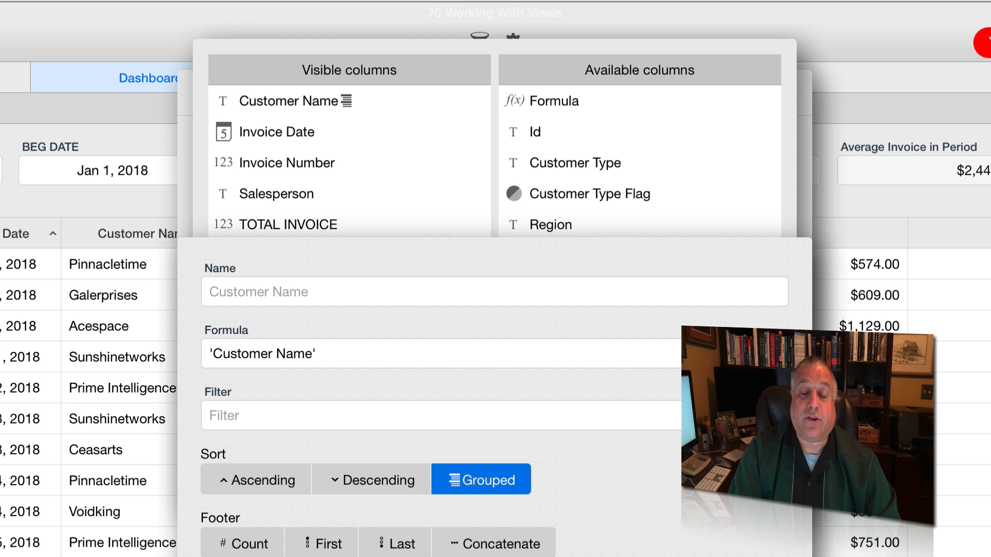
pyautogui.press('Escape')
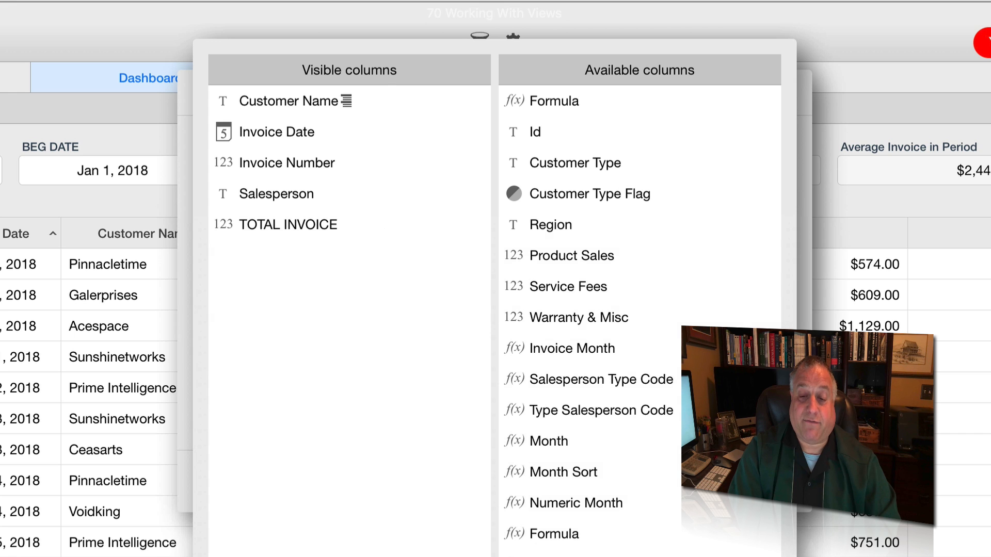
pyautogui.press('Escape')
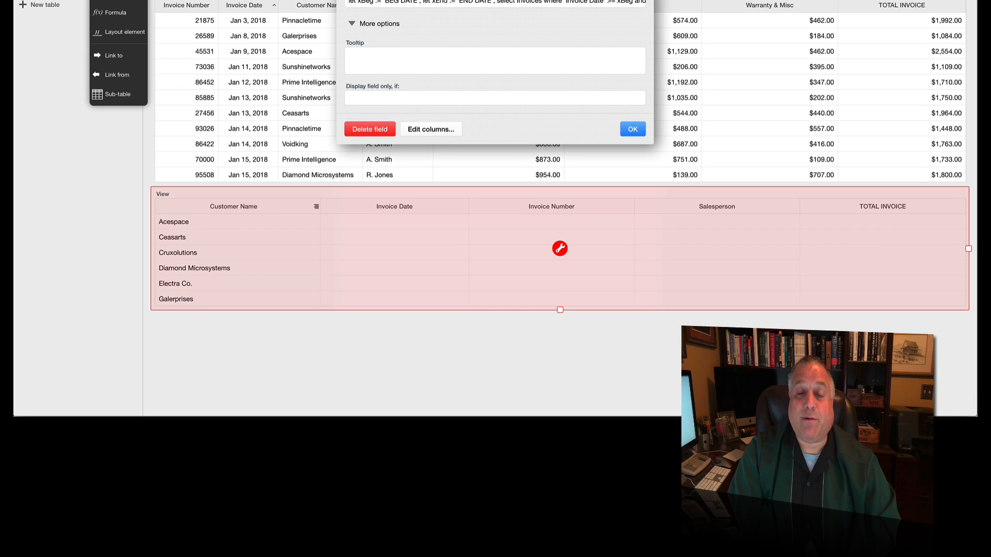
pyautogui.click(632, 130)
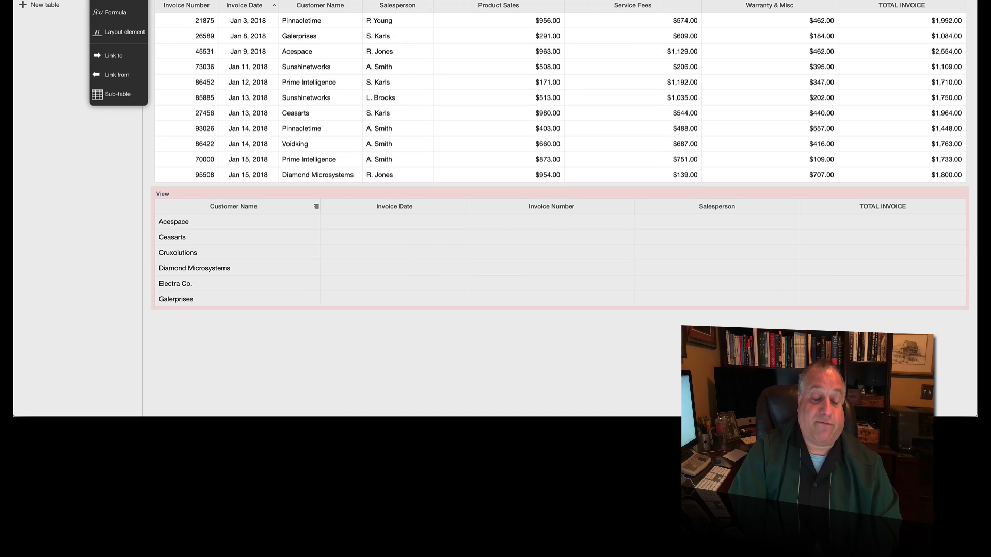
pyautogui.scroll(-3, 560, 260)
pyautogui.scroll(3, 560, 260)
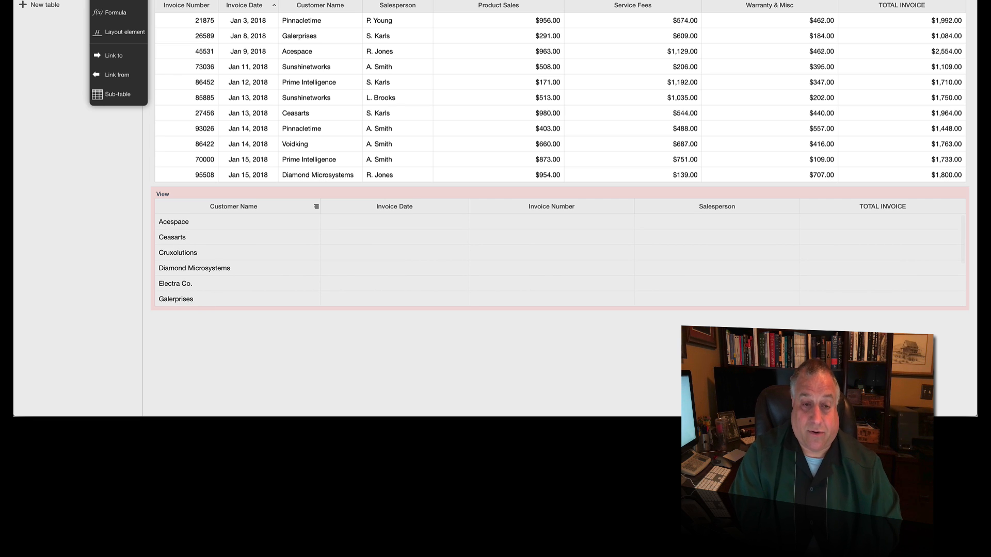
# - Give the new view's TOTAL INVOICE column a Sum footer and apply the settings
pyautogui.click(560, 249)
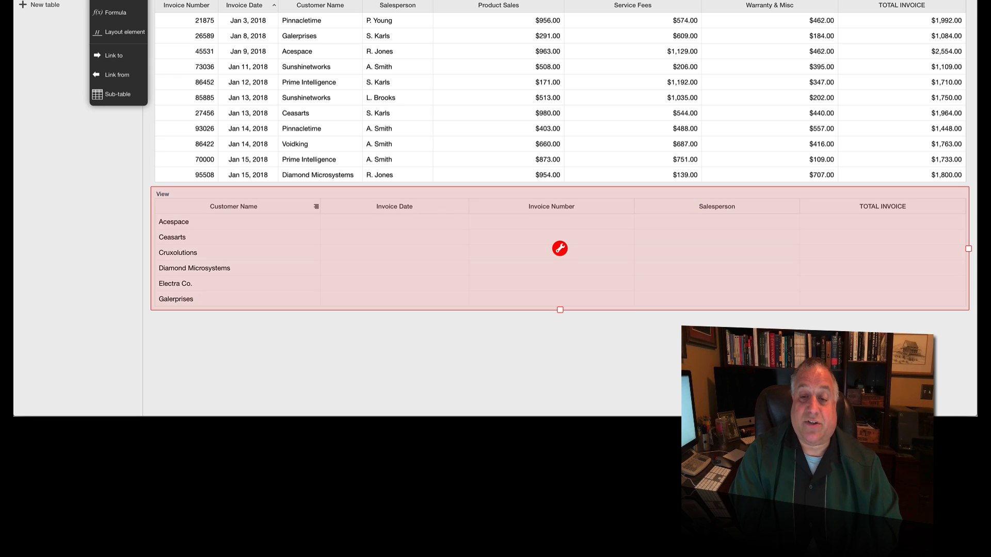
pyautogui.click(560, 249)
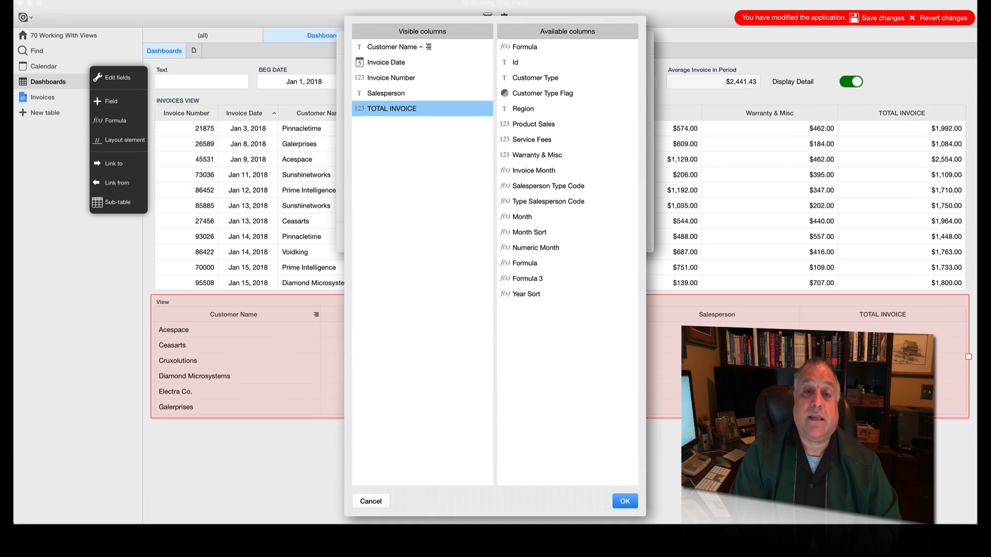
pyautogui.click(392, 108)
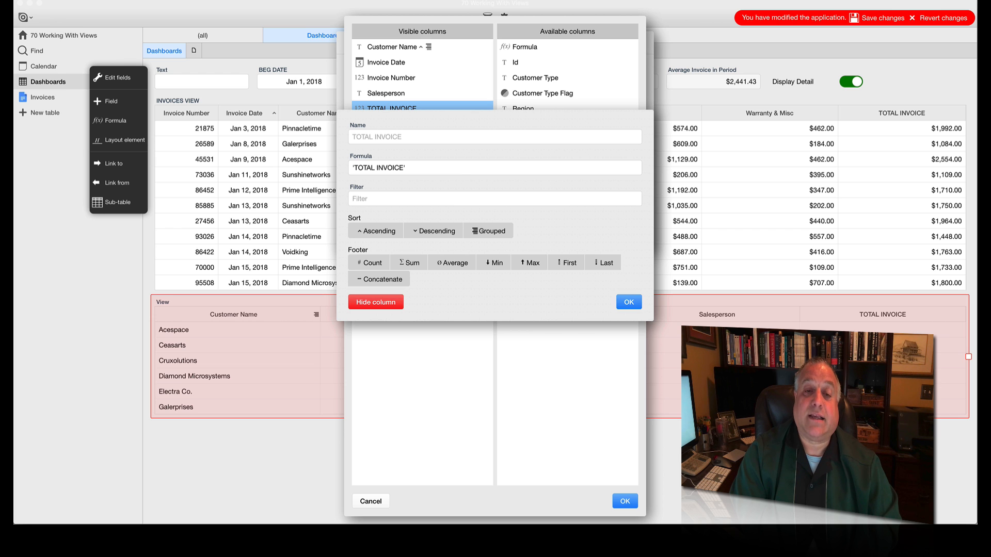
pyautogui.click(409, 263)
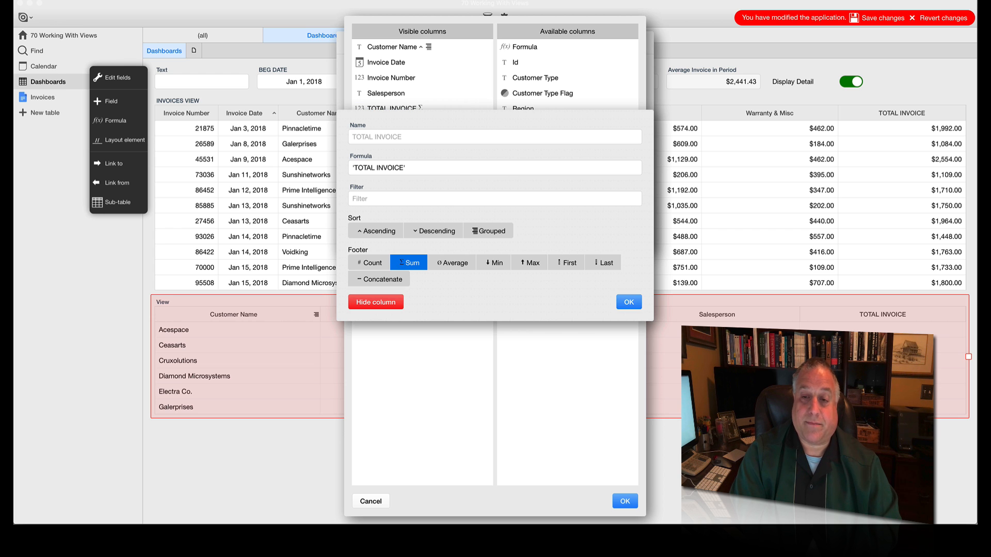
pyautogui.click(629, 302)
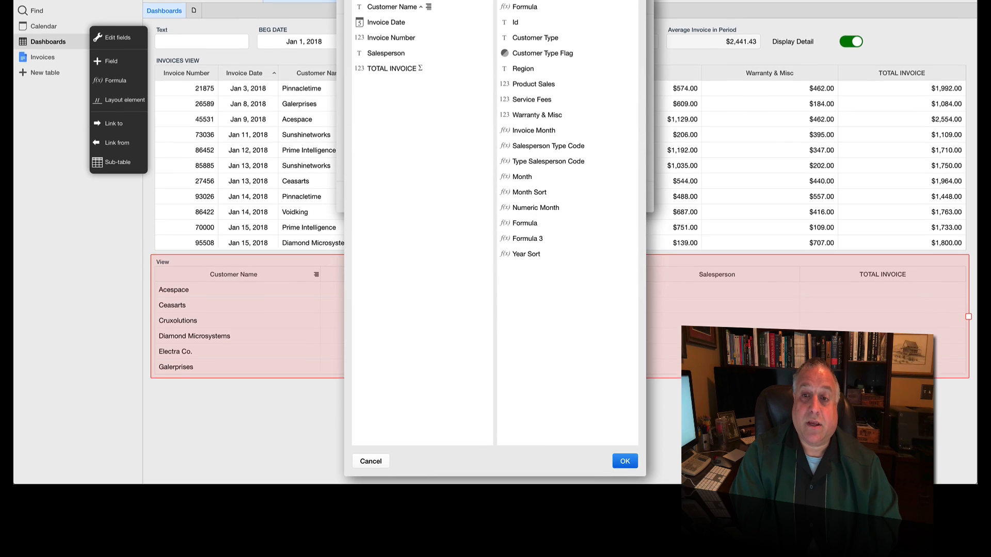
pyautogui.click(625, 502)
pyautogui.press('Return')
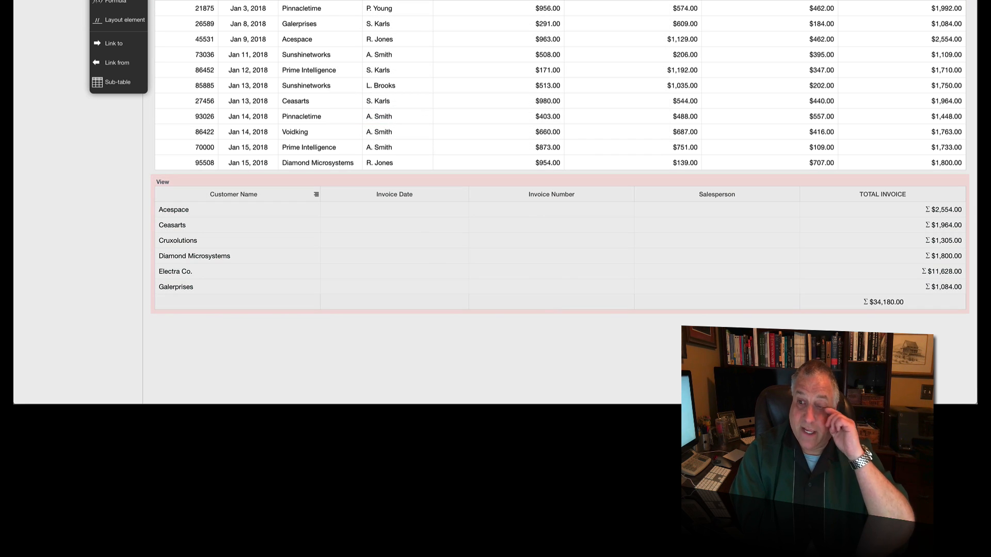
# - Move the new view's TOTAL INVOICE column directly after Customer Name and title the view SALES PER PERIOD BY CUSTOMER
pyautogui.moveTo(883, 194); pyautogui.dragTo(413, 194)
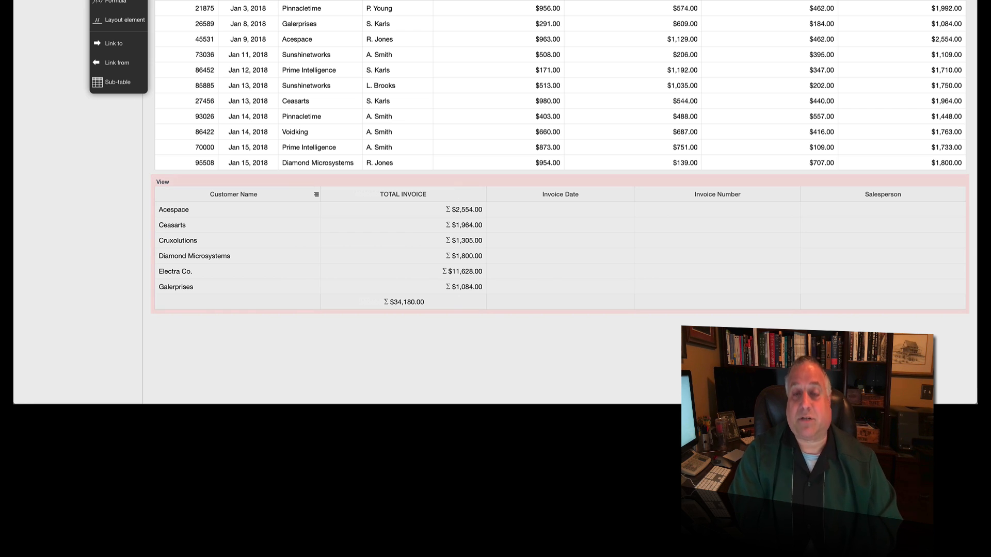
pyautogui.click(162, 182)
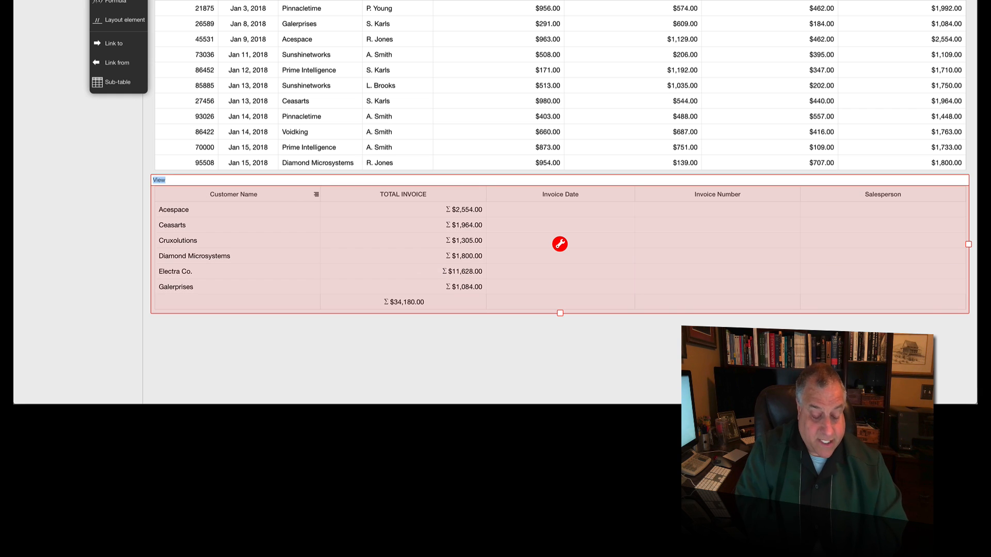
pyautogui.write('SALES PER')
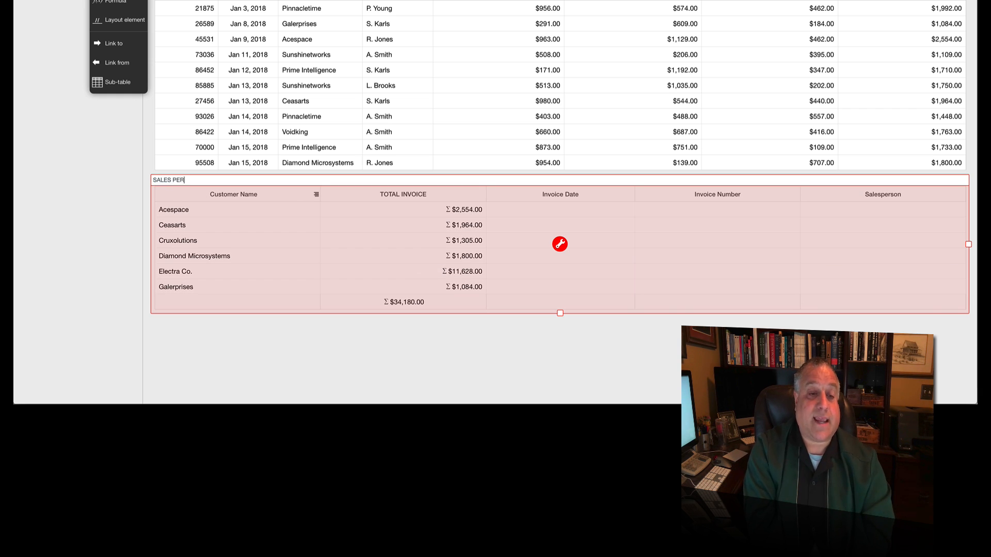
pyautogui.write(' PERIOD ')
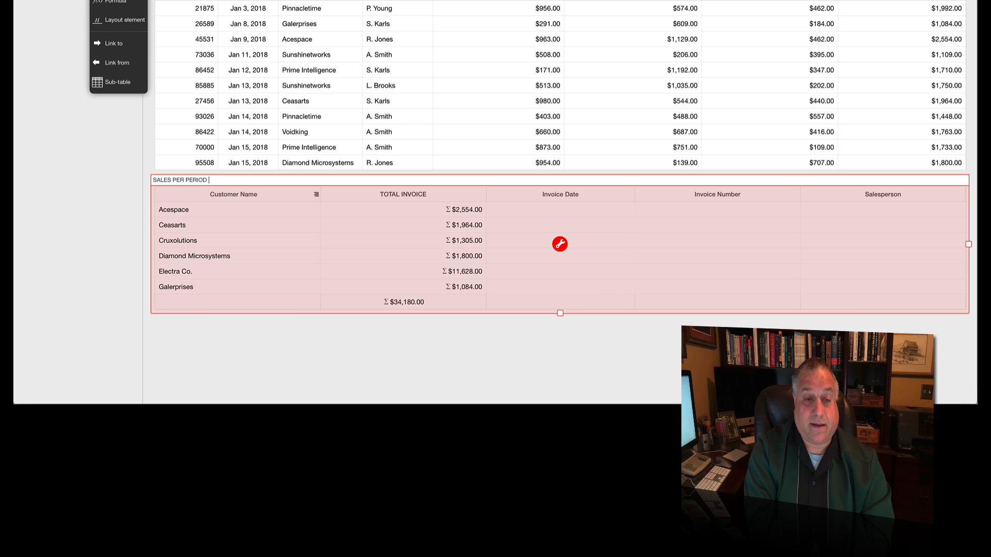
pyautogui.write('BY CUSTOMER')
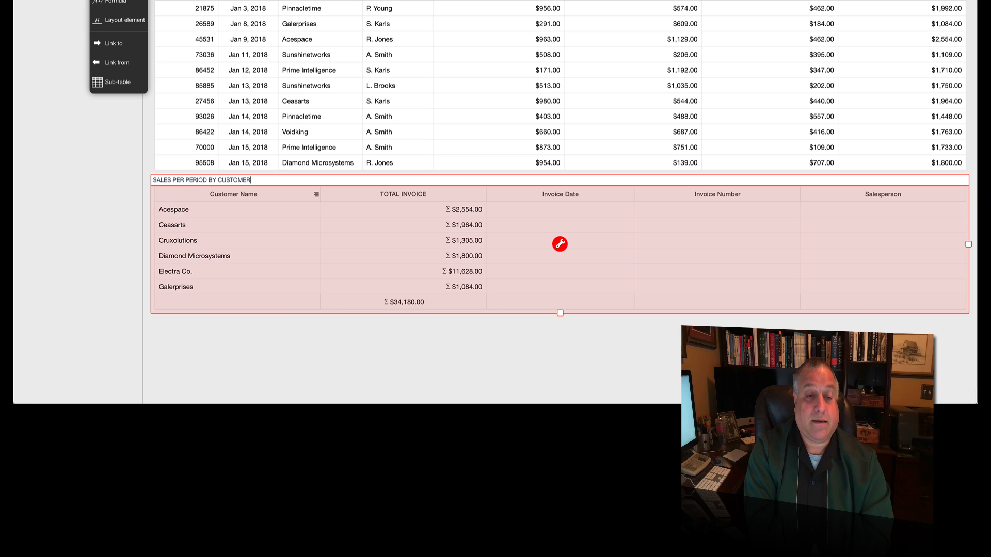
pyautogui.press('Return')
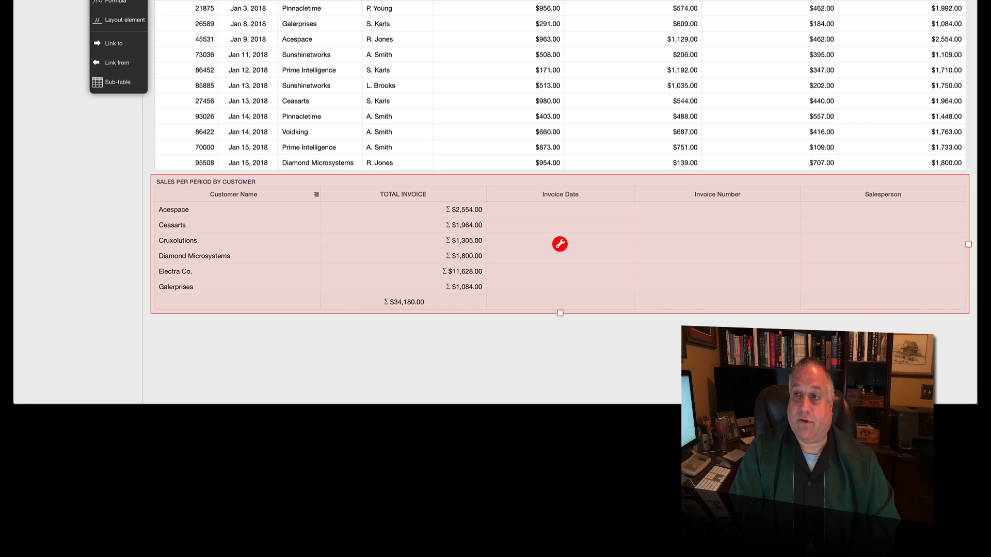
pyautogui.press('Escape')
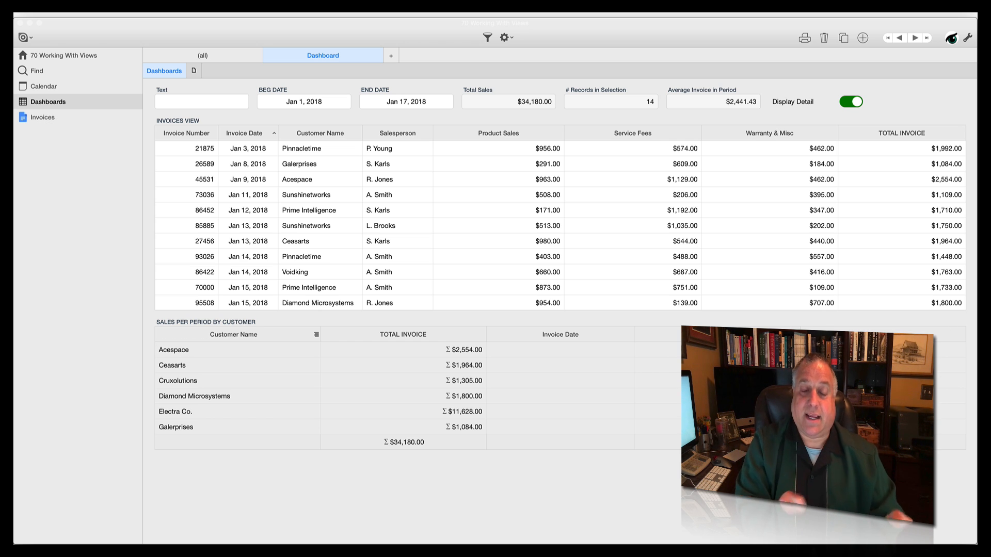
# - Set the dashboard's date range to Feb 1, 2018 through Feb 28, 2018 and look through the listed invoices
pyautogui.click(304, 101)
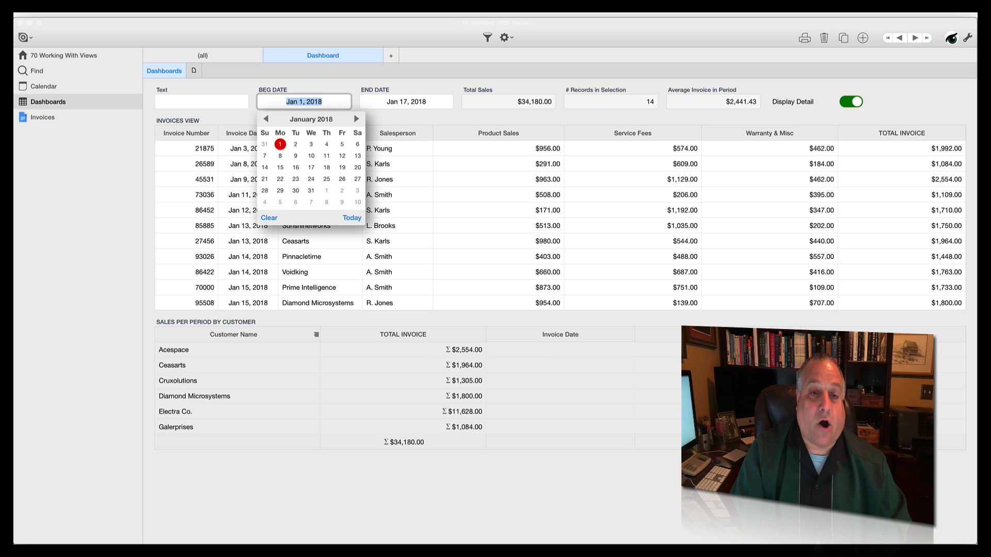
pyautogui.click(327, 190)
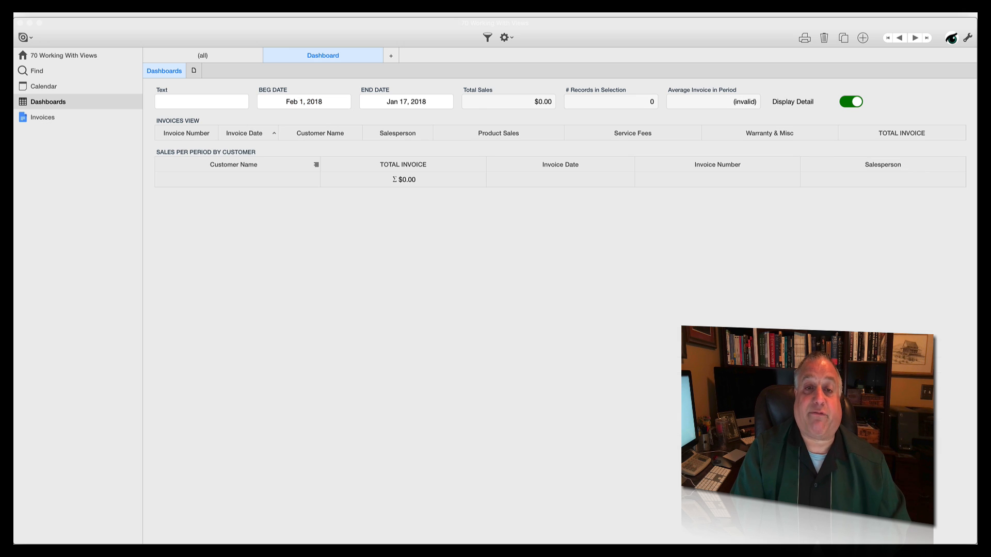
pyautogui.click(406, 101)
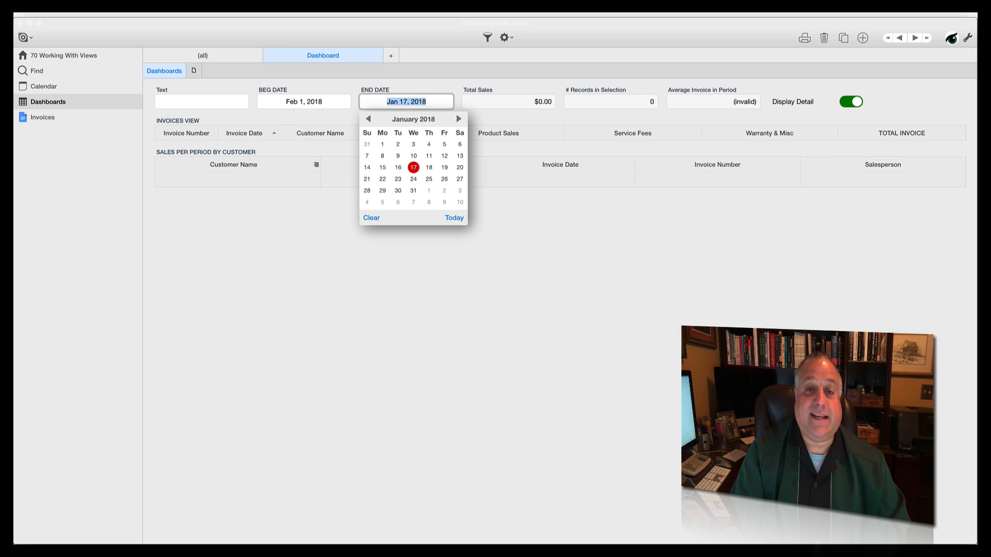
pyautogui.click(459, 119)
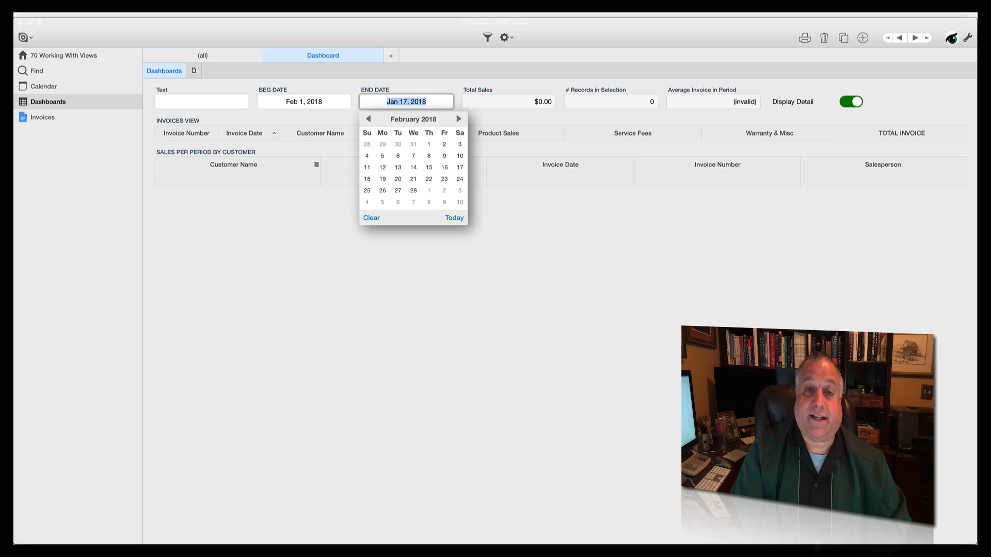
pyautogui.click(414, 191)
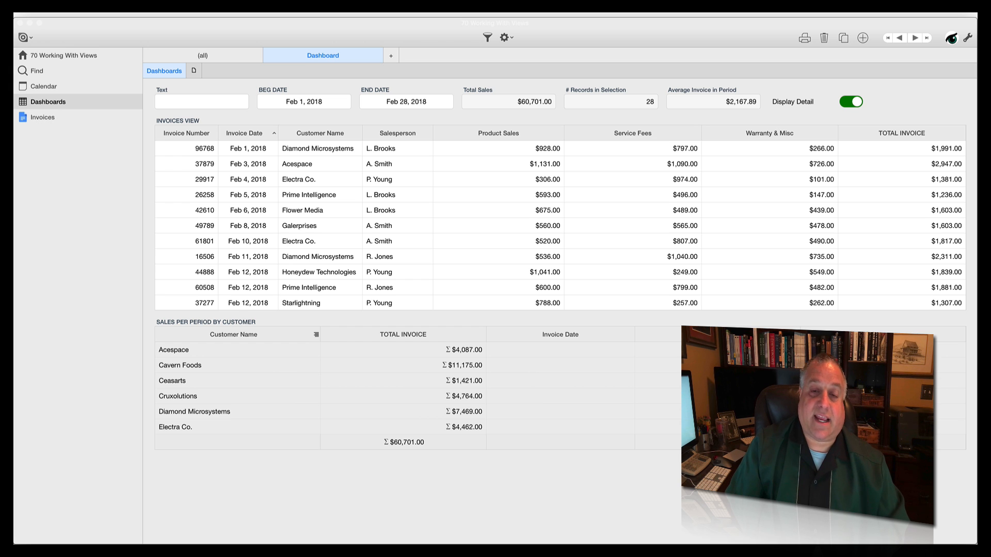
pyautogui.scroll(-5, 560, 227)
pyautogui.scroll(5, 560, 227)
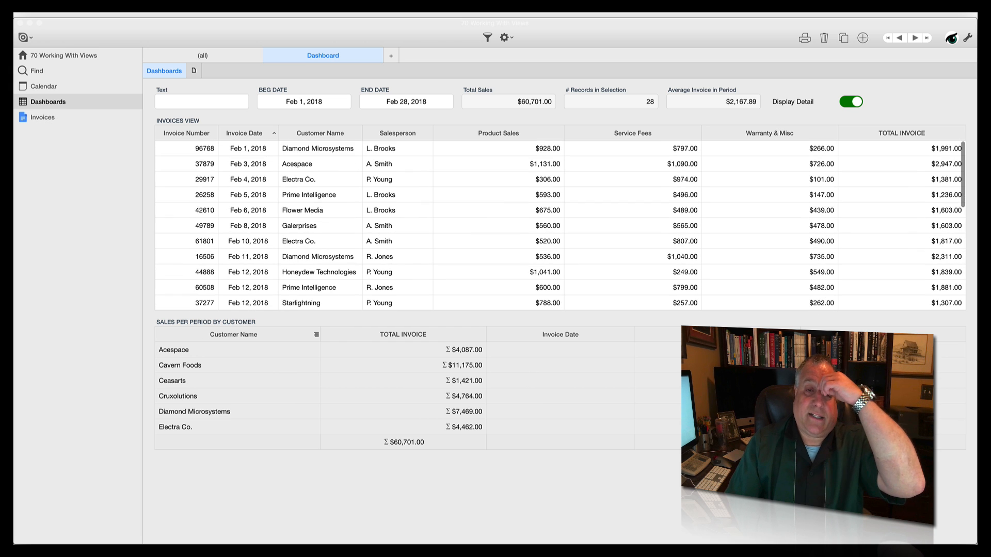
pyautogui.scroll(-5, 560, 227)
pyautogui.scroll(5, 560, 227)
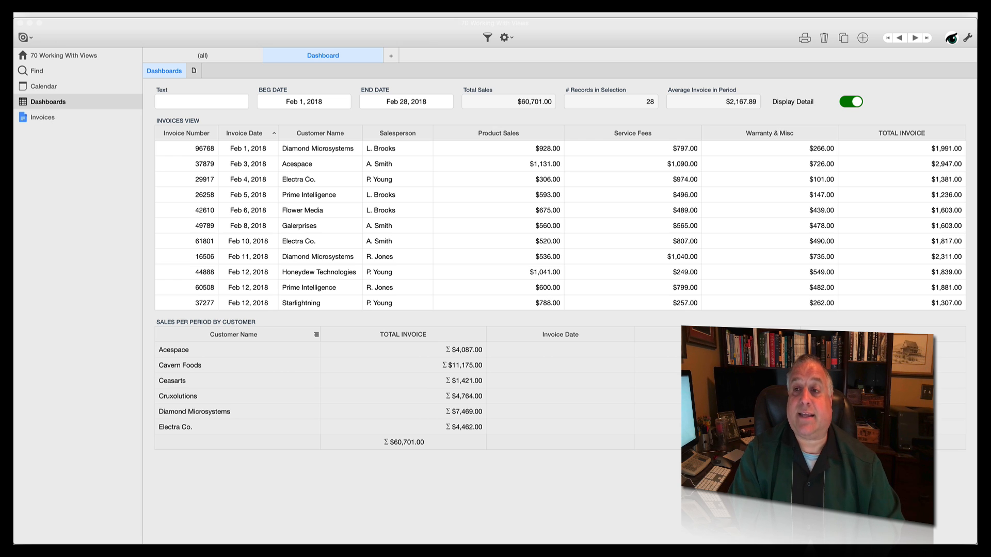
# - Turn off Display Detail to hide the invoice list and look through the customer totals
pyautogui.click(851, 102)
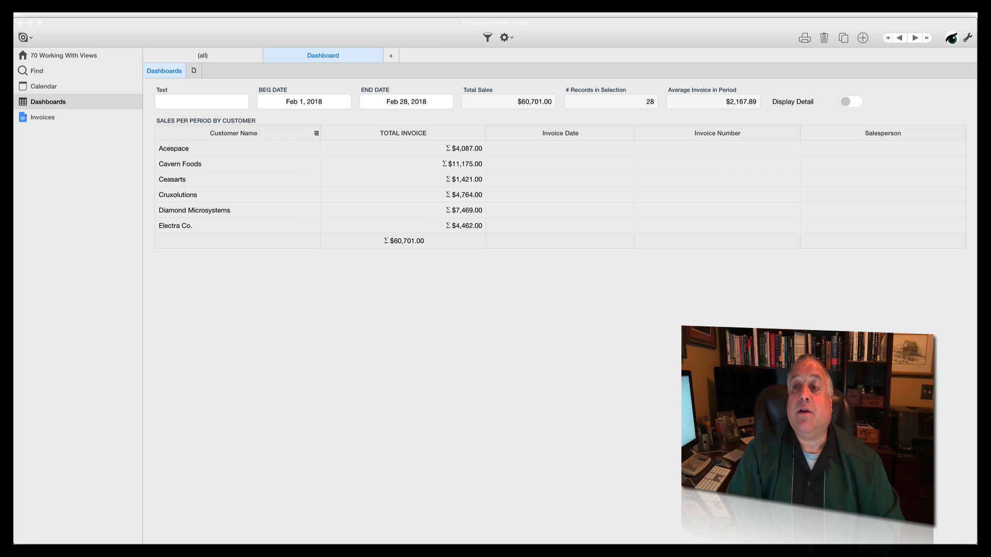
pyautogui.click(851, 101)
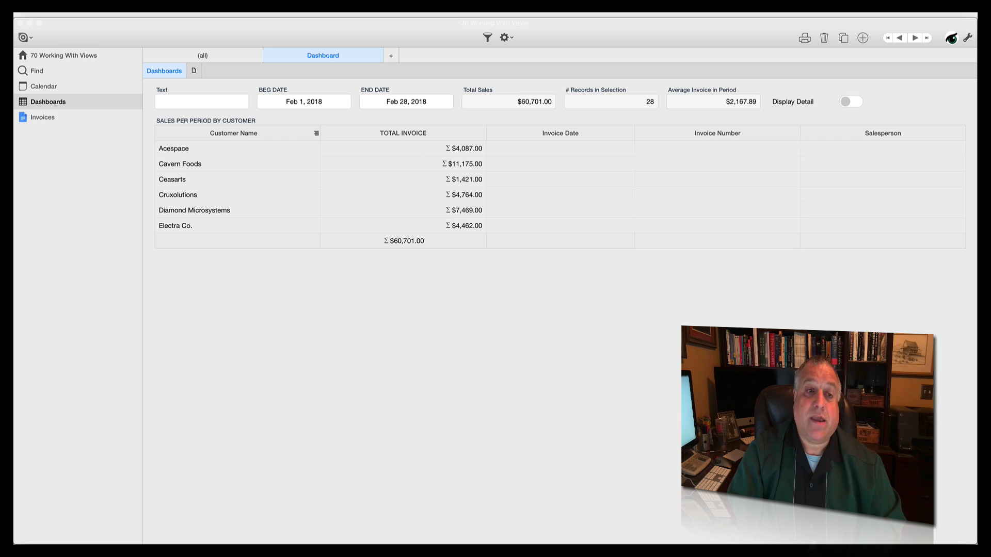
pyautogui.scroll(-4, 560, 188)
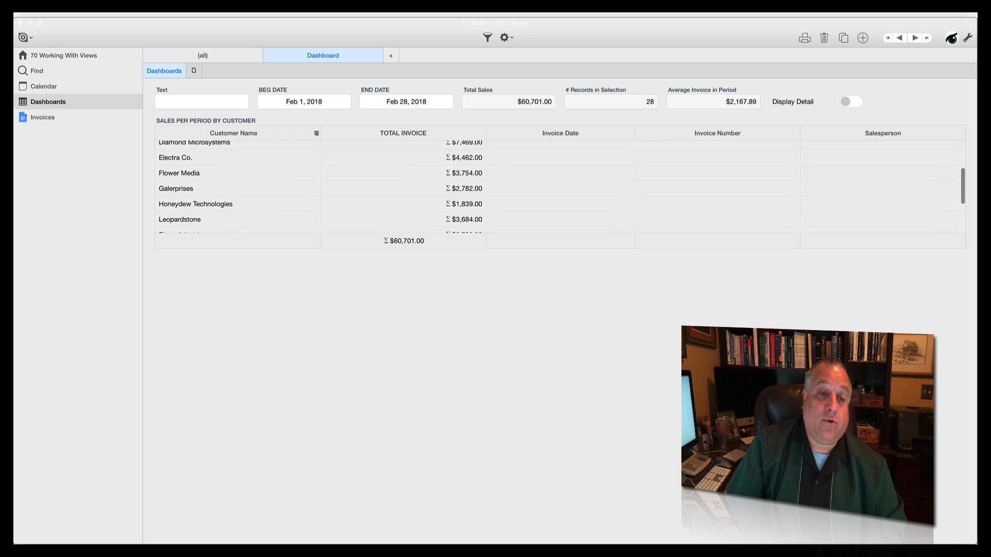
pyautogui.scroll(-5, 560, 188)
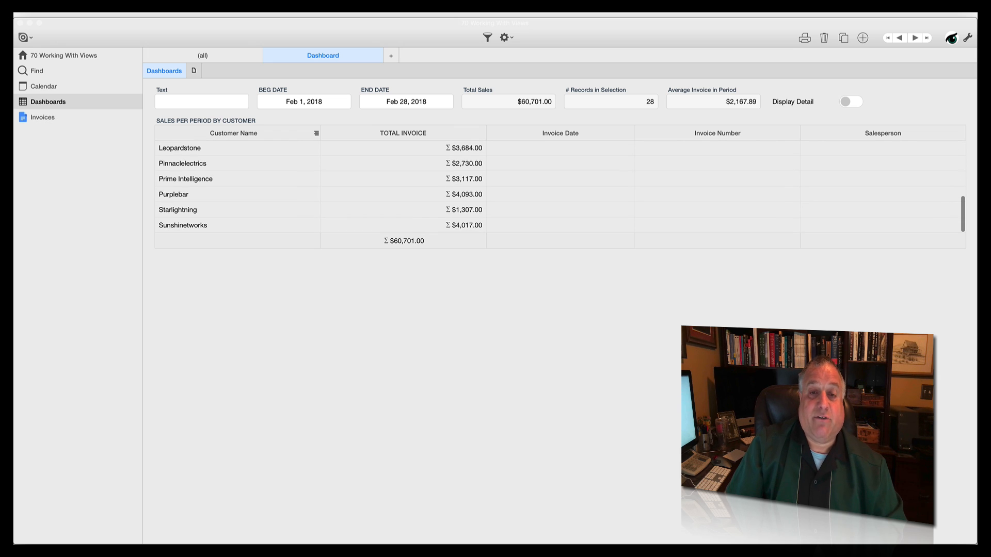
pyautogui.scroll(10, 560, 189)
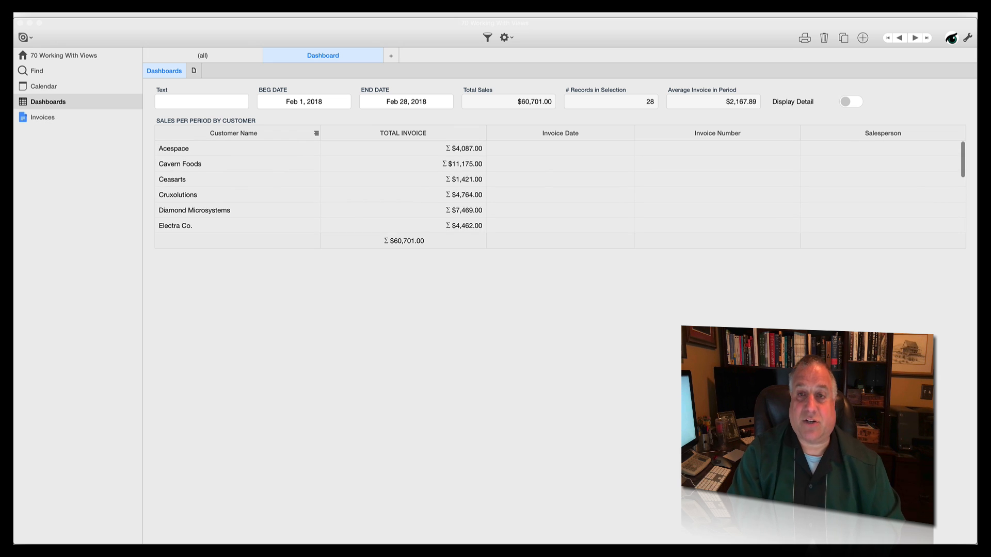
# - Sort the customer view's TOTAL INVOICE column in descending order, save the layout change and leave edit mode
pyautogui.click(968, 38)
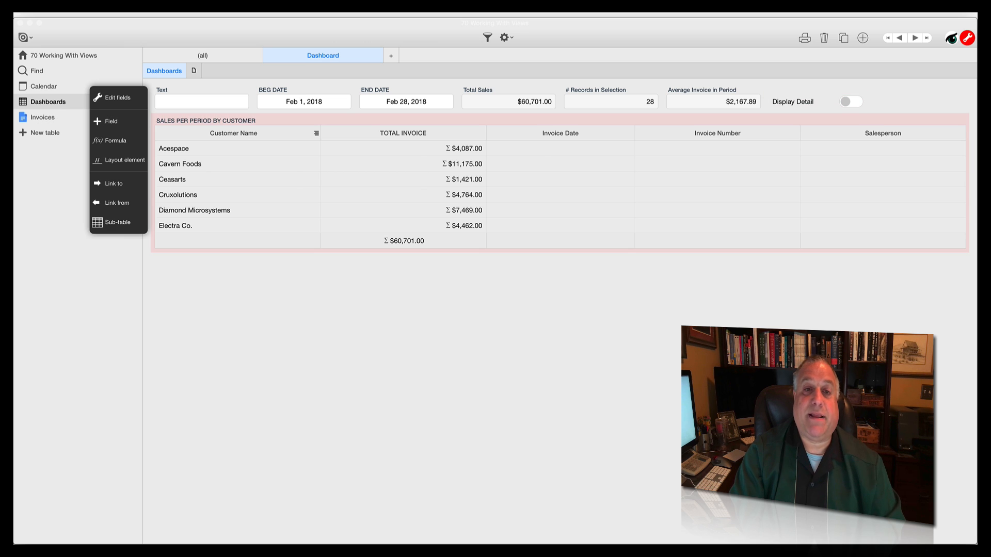
pyautogui.click(404, 133)
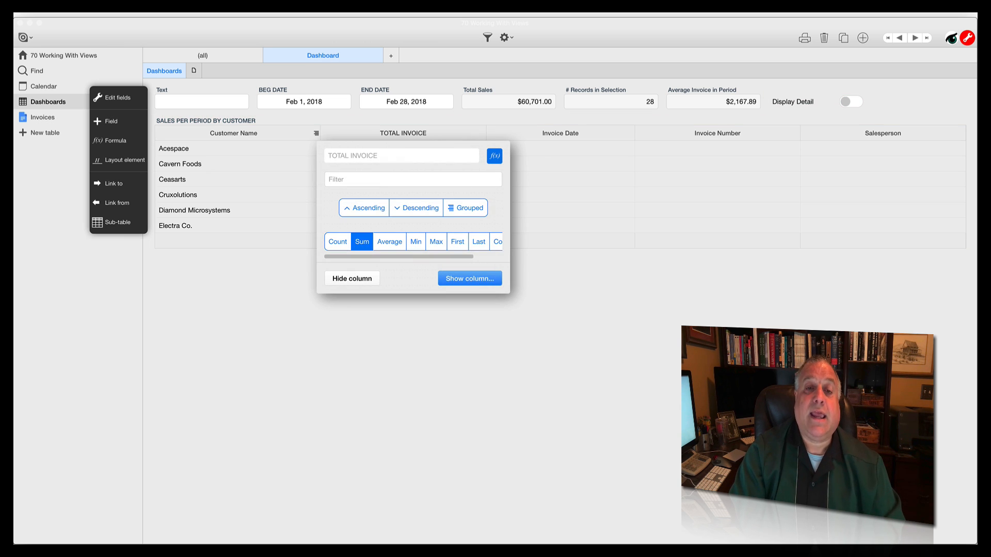
pyautogui.click(416, 208)
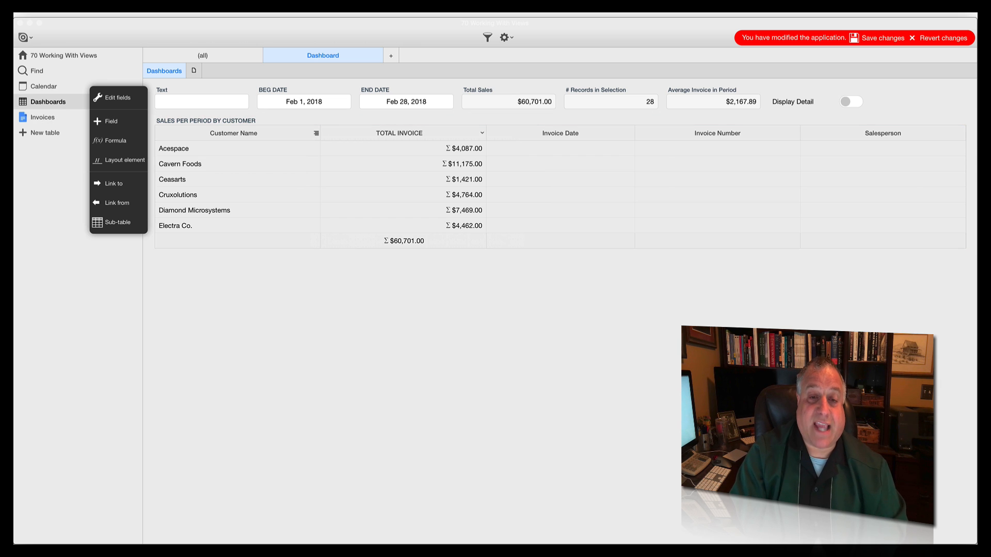
pyautogui.click(877, 38)
pyautogui.click(968, 38)
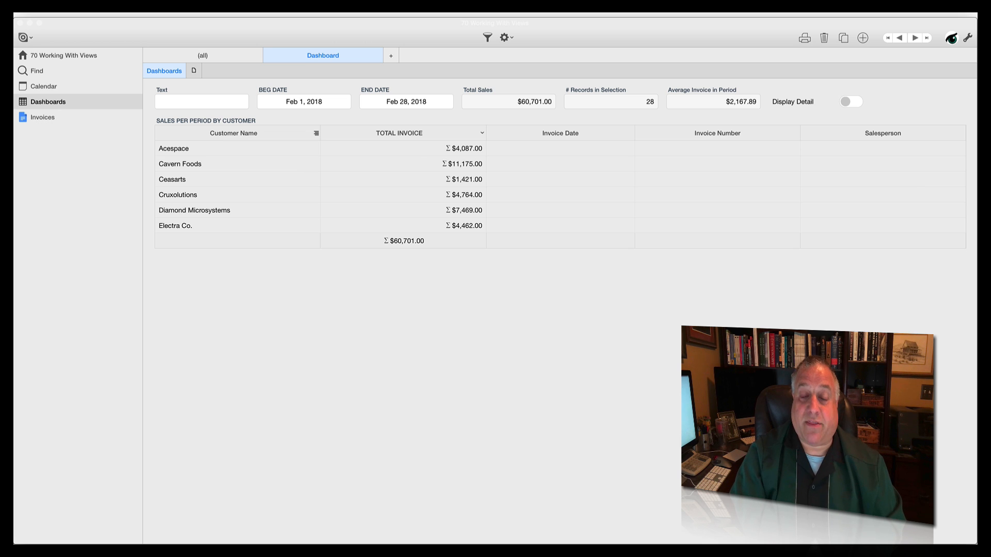
# - Expand the Cavern Foods group to check its invoices and collapse it again
pyautogui.click(180, 164)
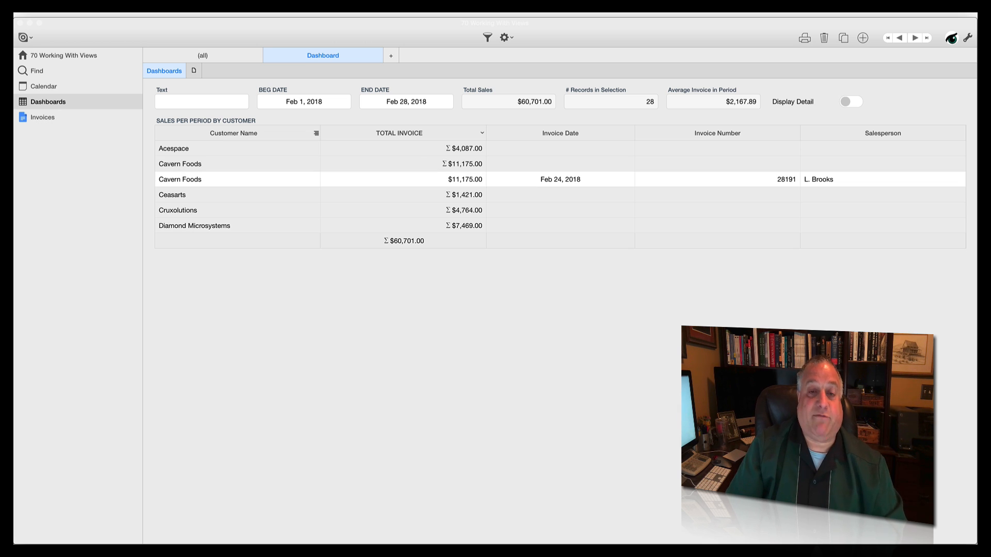
pyautogui.scroll(-1, 560, 186)
pyautogui.scroll(1, 560, 187)
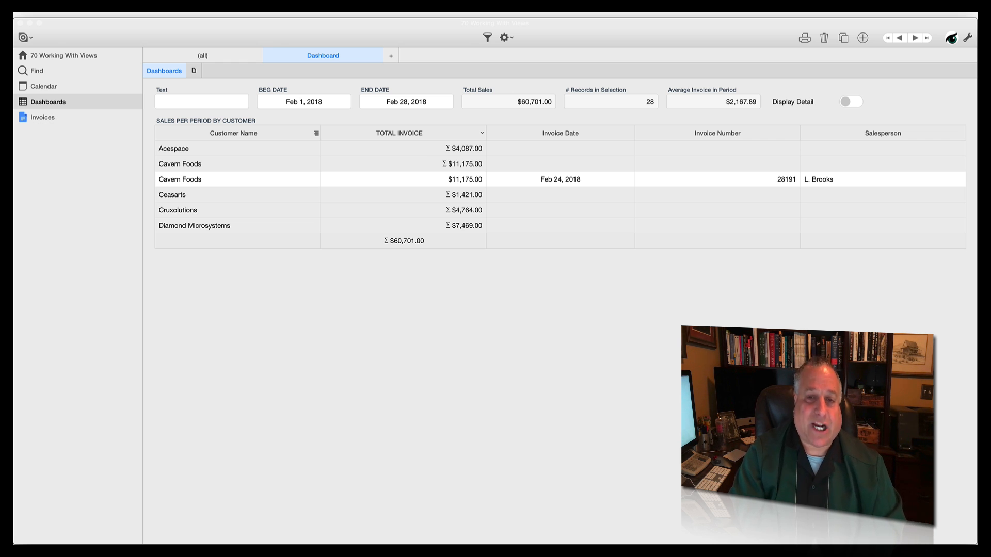
pyautogui.click(180, 165)
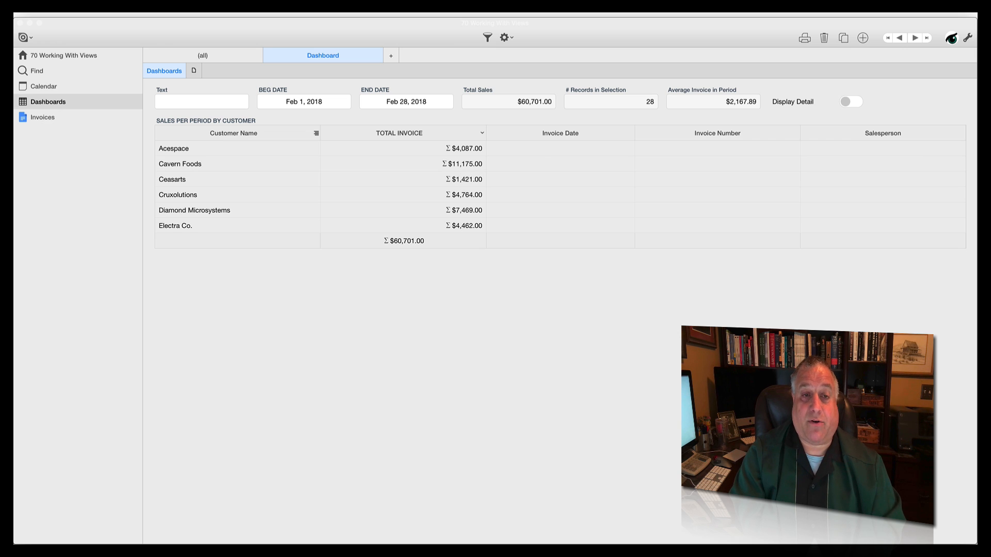
# - Add a Count summary to the customer view's Invoice Date column, save the change and leave edit mode
pyautogui.click(967, 38)
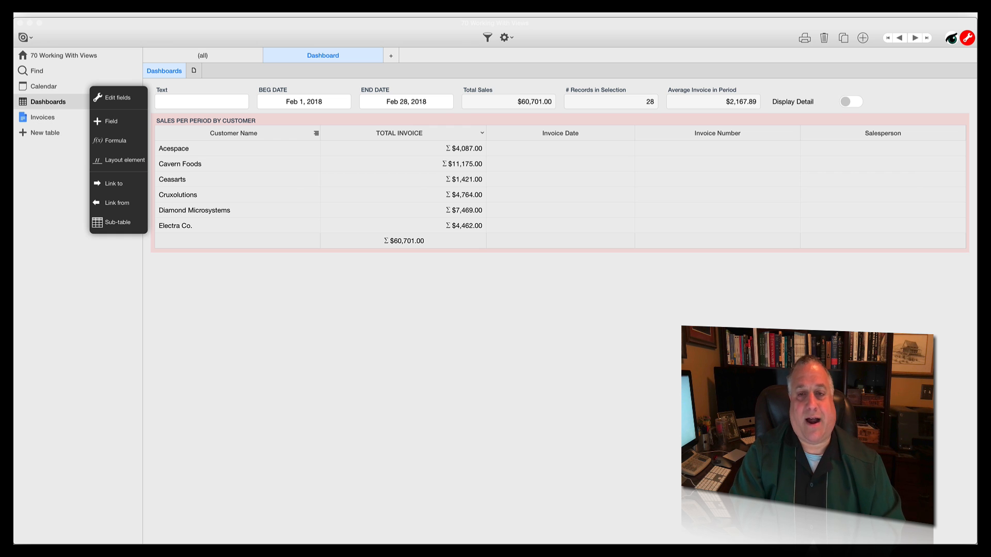
pyautogui.click(561, 133)
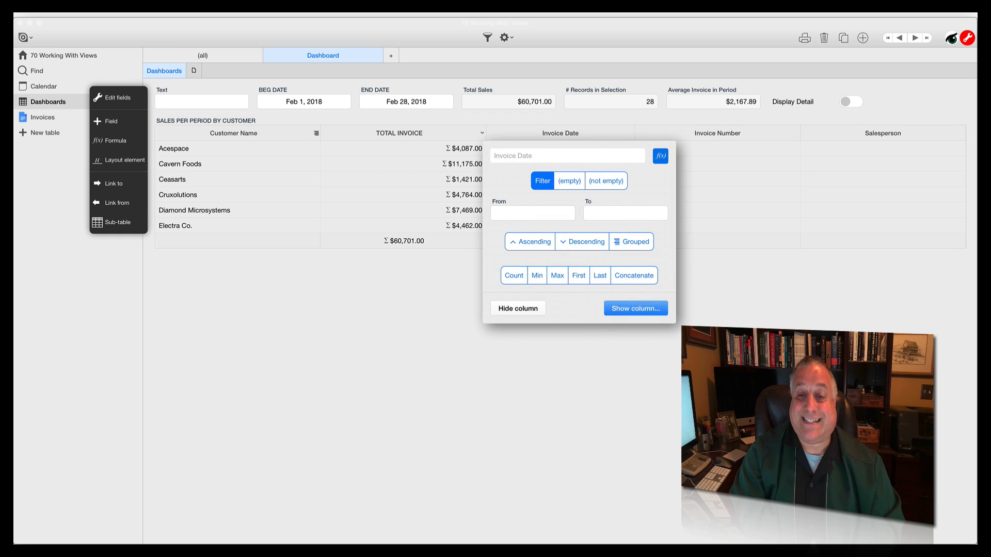
pyautogui.click(514, 275)
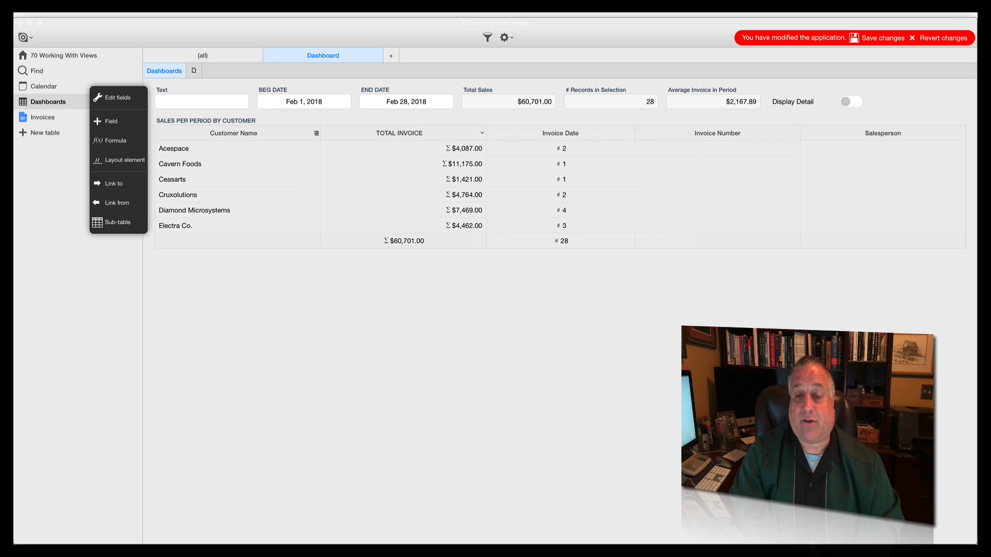
pyautogui.click(883, 38)
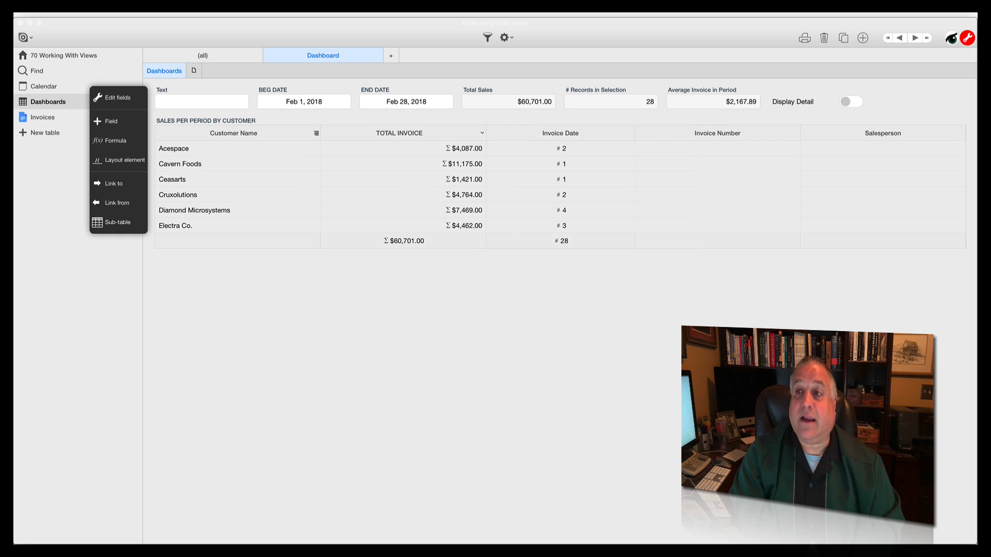
pyautogui.click(967, 37)
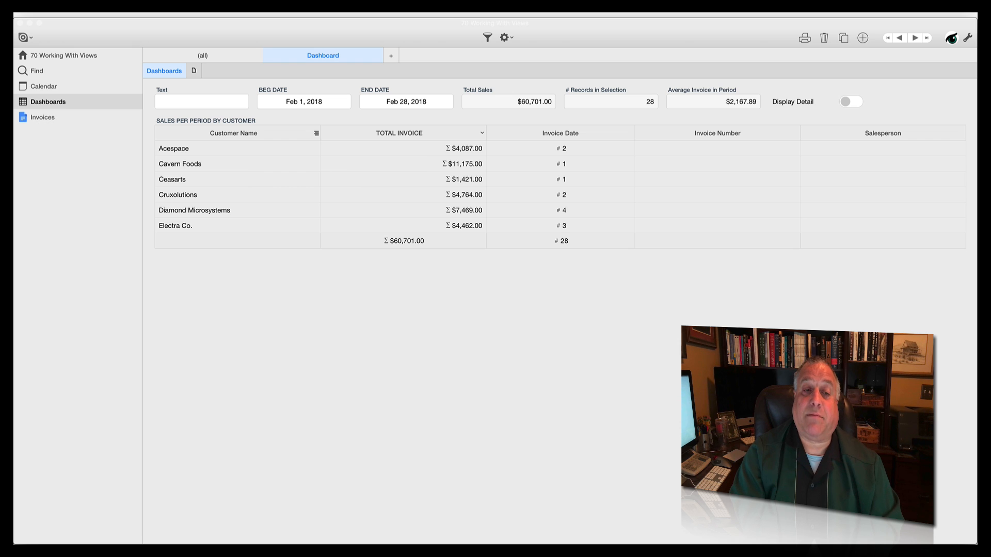
# - Expand the Diamond Microsystems group and examine the individual invoices behind its total and count
pyautogui.click(195, 210)
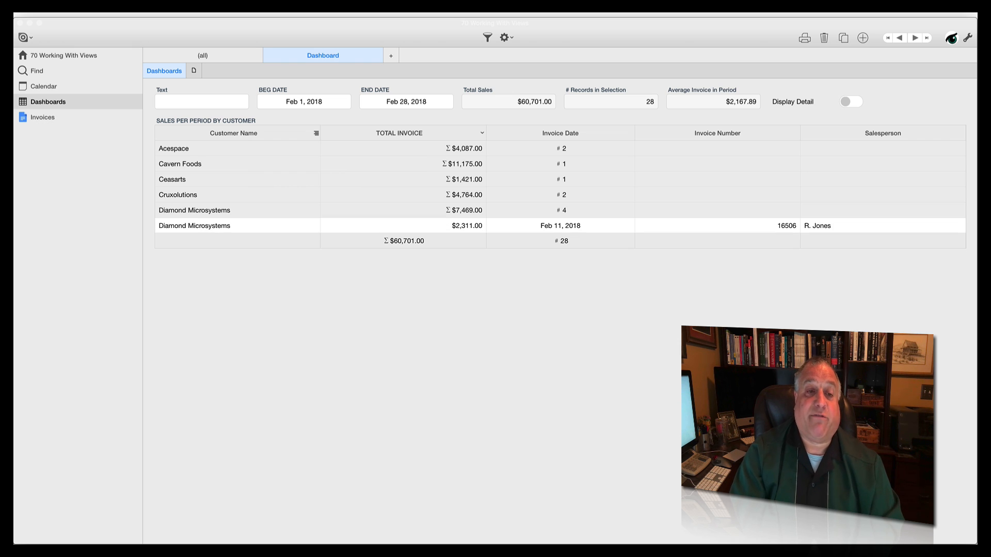
pyautogui.scroll(-4, 560, 187)
pyautogui.scroll(2, 560, 186)
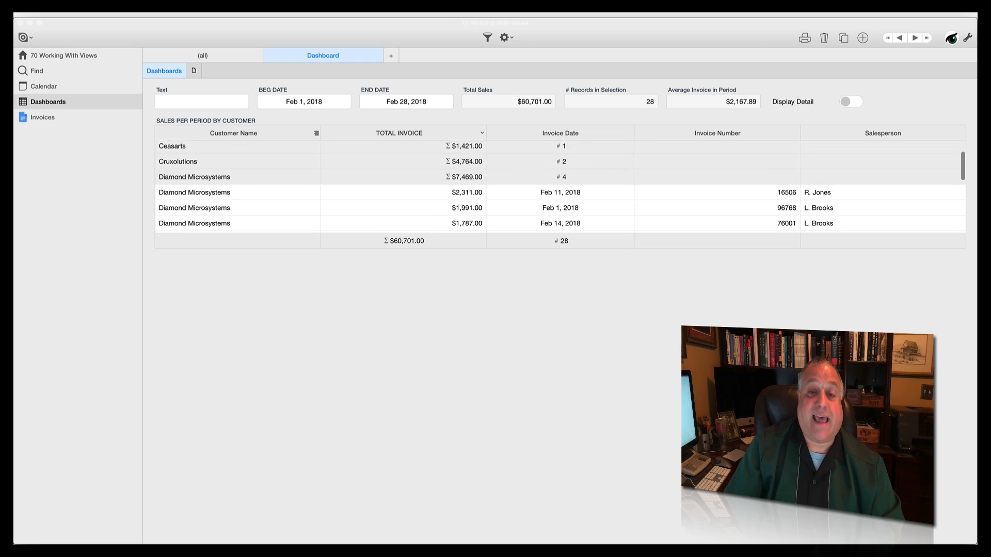
pyautogui.scroll(-3, 560, 186)
pyautogui.scroll(2, 560, 187)
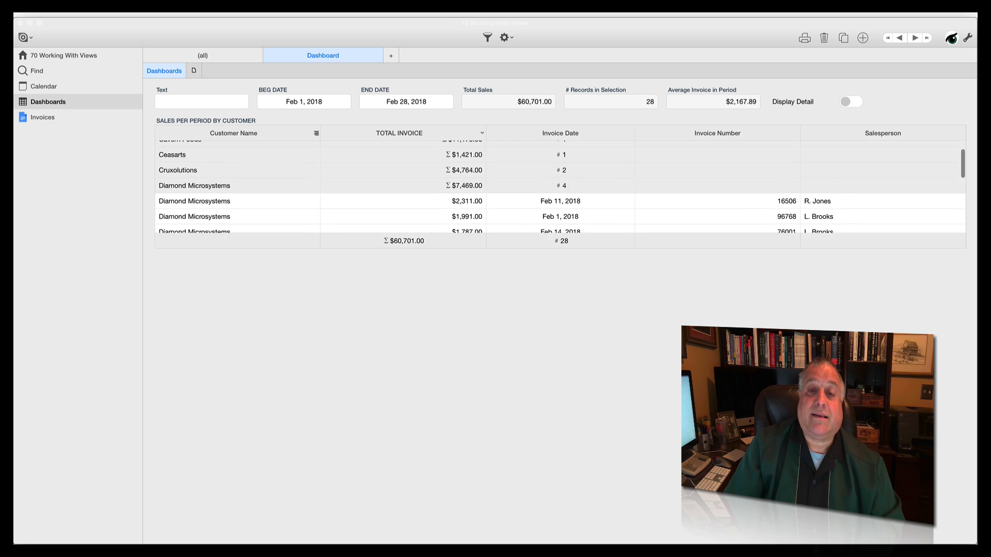
pyautogui.scroll(-2, 560, 187)
pyautogui.scroll(2, 560, 187)
pyautogui.scroll(-2, 560, 187)
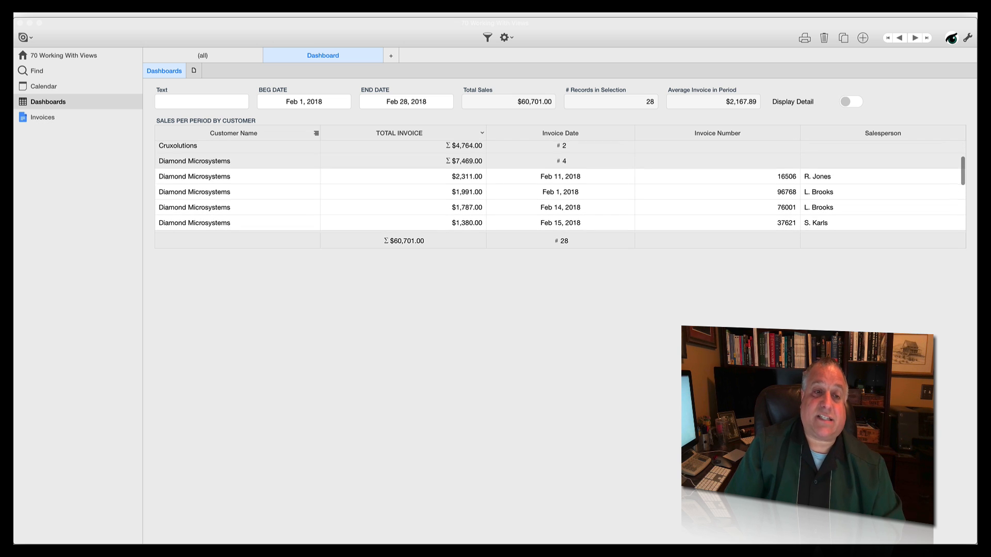
# - Collapse the Diamond Microsystems group and switch the invoice detail on and back off to compare both dashboard states
pyautogui.click(195, 159)
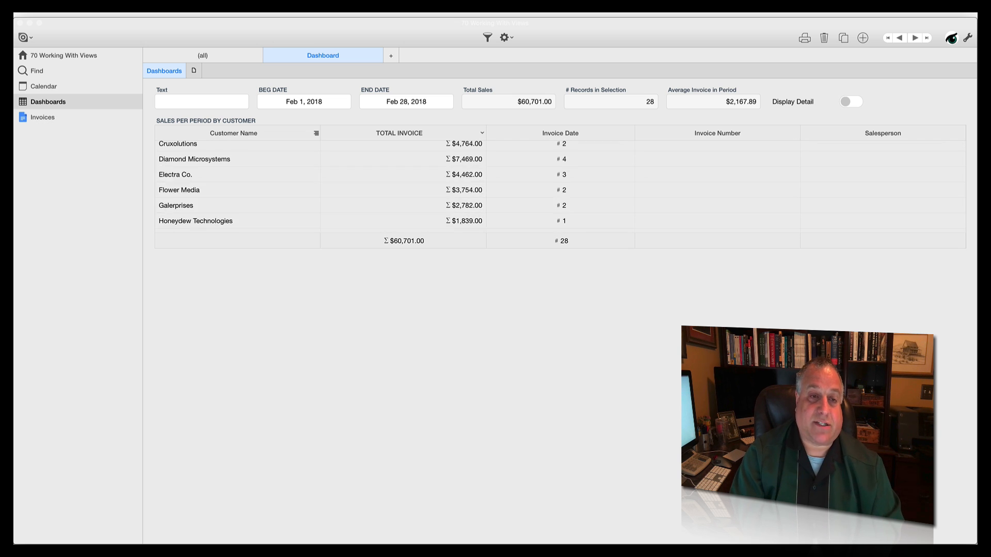
pyautogui.click(851, 102)
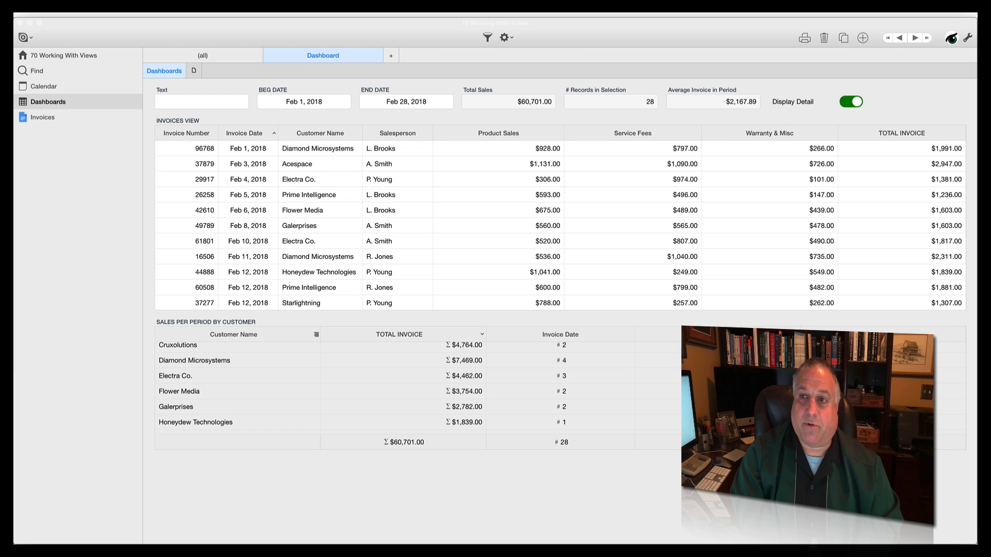
pyautogui.click(851, 101)
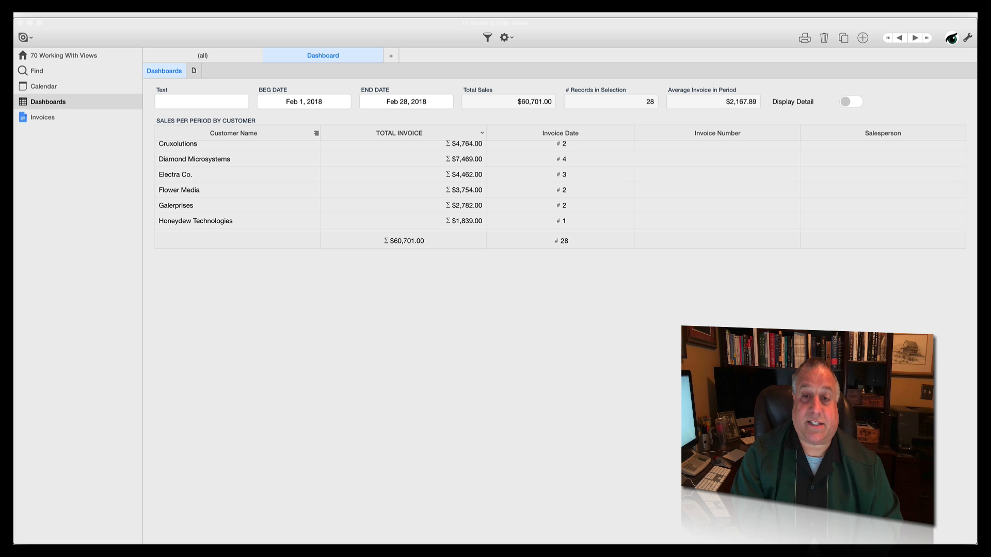
# - Expand the Diamond Microsystems group again and review its individual invoices in the customer view
pyautogui.click(195, 159)
pyautogui.scroll(-2, 403, 186)
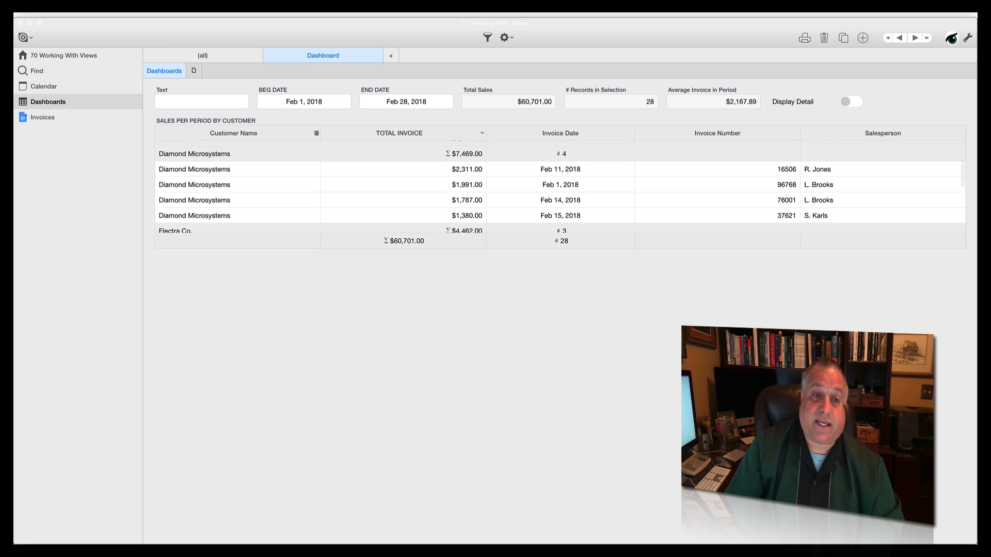
pyautogui.scroll(2, 560, 185)
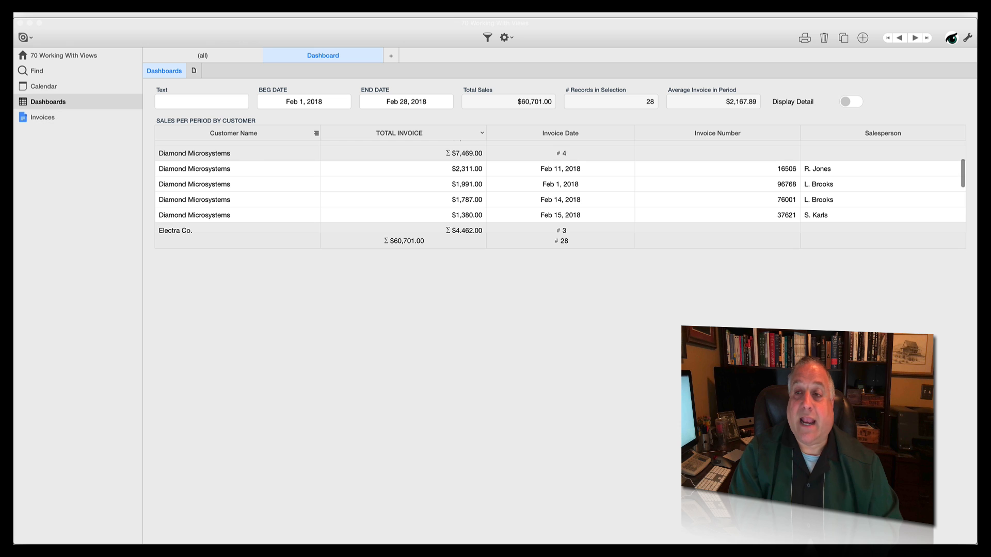
# - Turn on Display Detail, enter edit mode and narrow the Invoices View to about half of its width
pyautogui.click(851, 102)
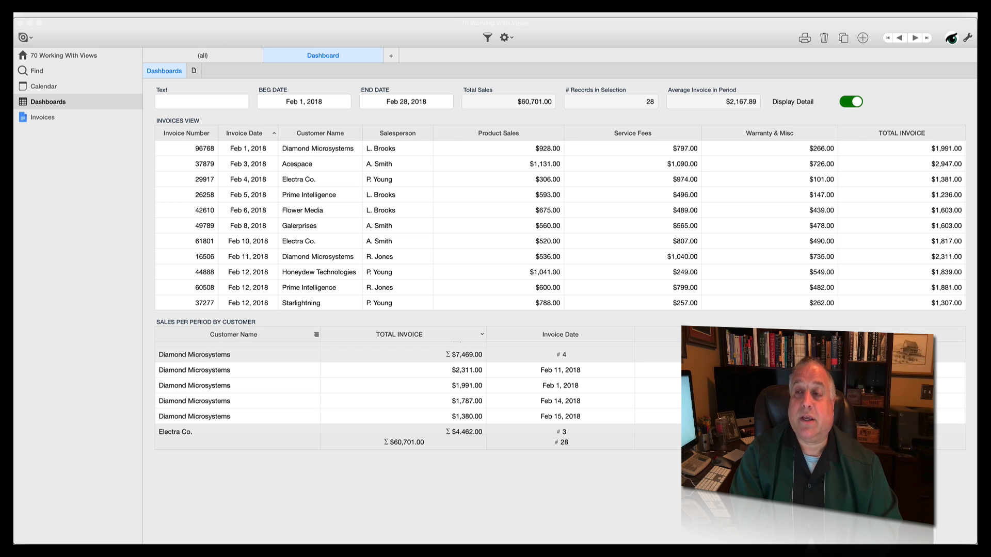
pyautogui.click(967, 37)
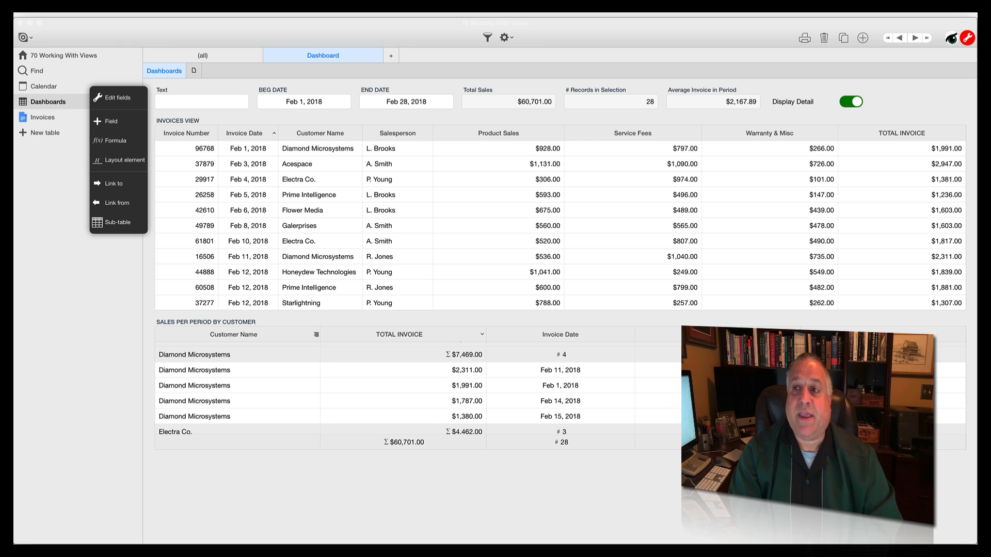
pyautogui.click(560, 213)
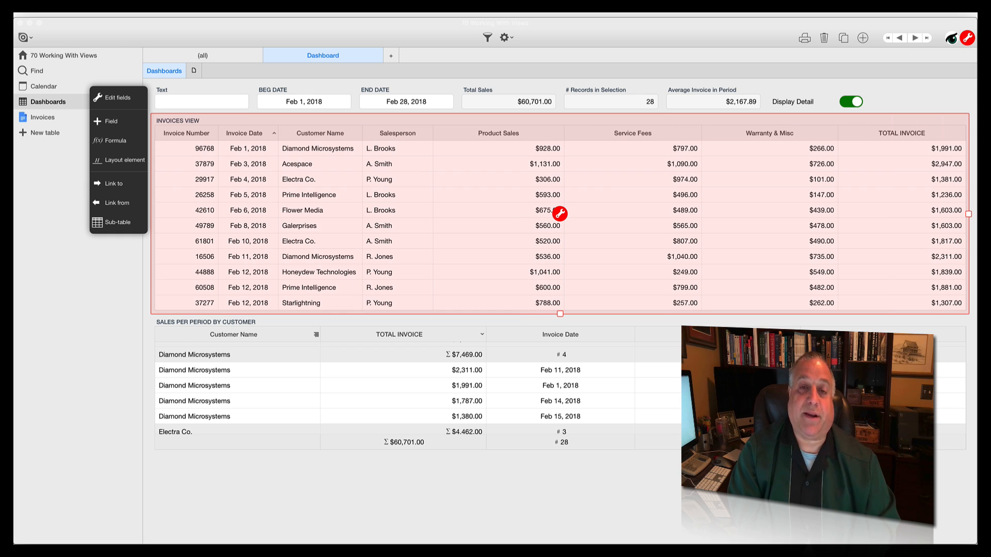
pyautogui.moveTo(968, 215); pyautogui.dragTo(559, 214)
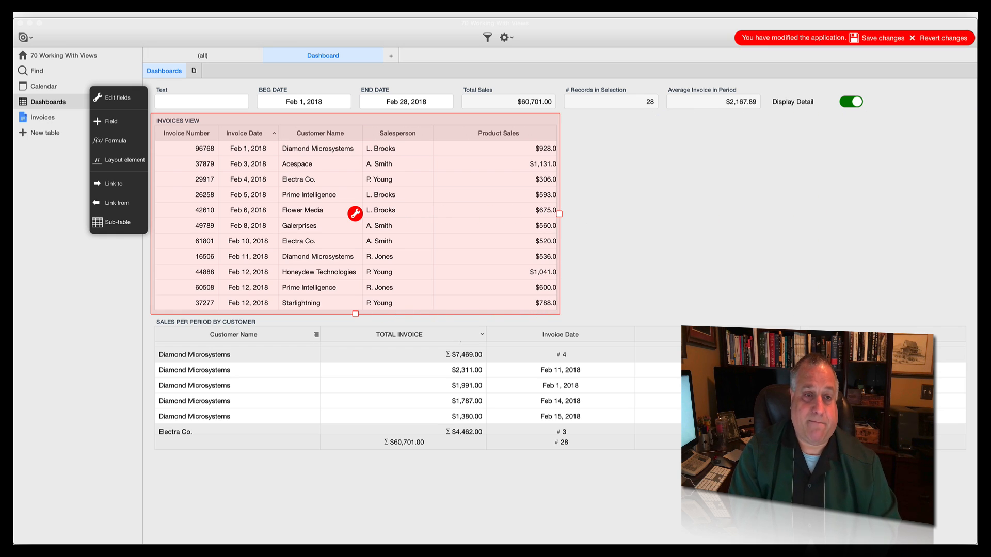
# - Rename the Invoices View's Invoice Number column as "Inv #" and narrow it to fit the numbers
pyautogui.click(355, 214)
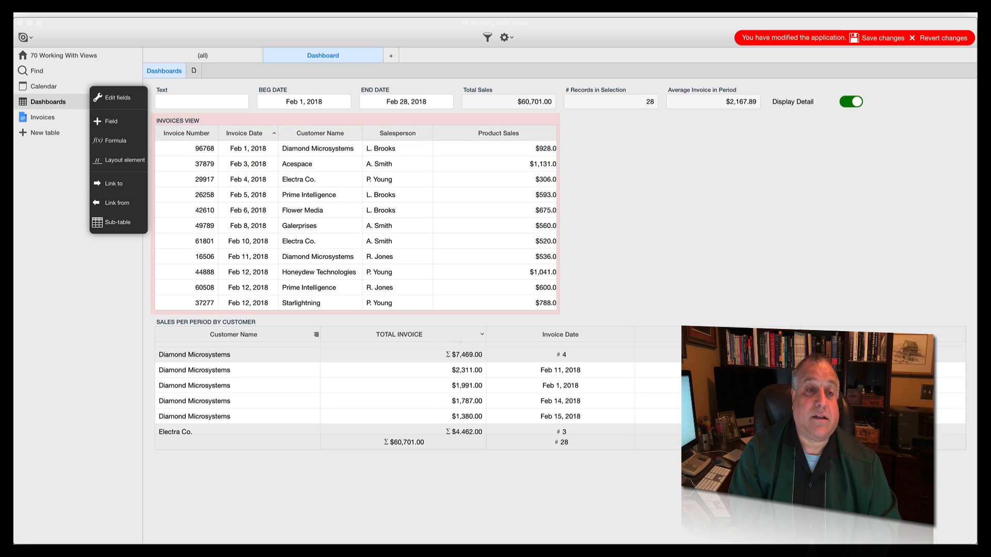
pyautogui.click(187, 133)
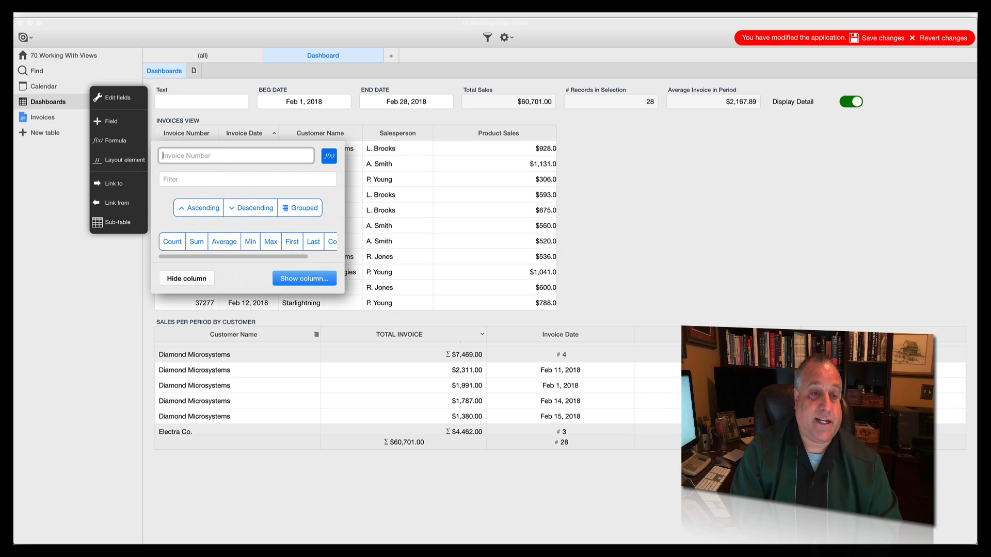
pyautogui.write('Inv')
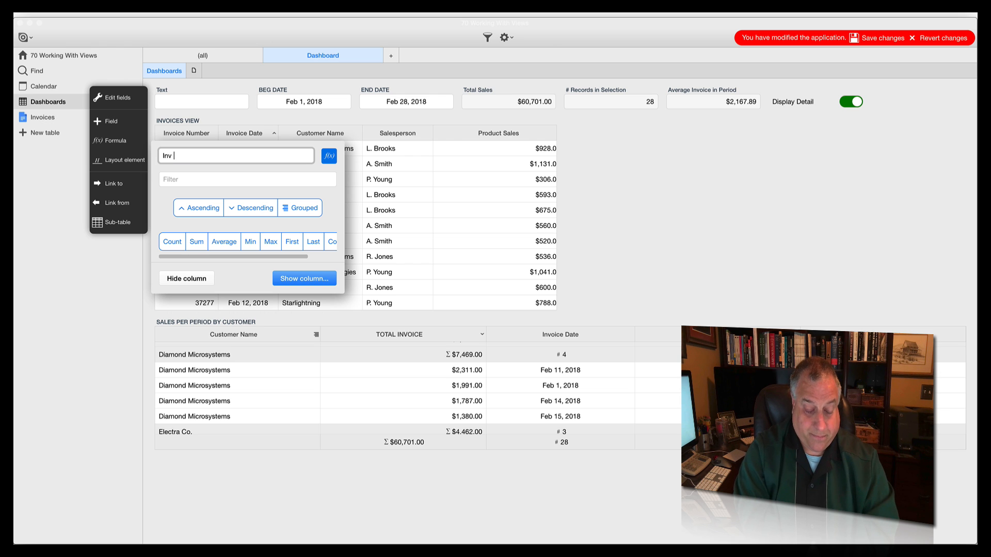
pyautogui.write(' #')
pyautogui.press('Return')
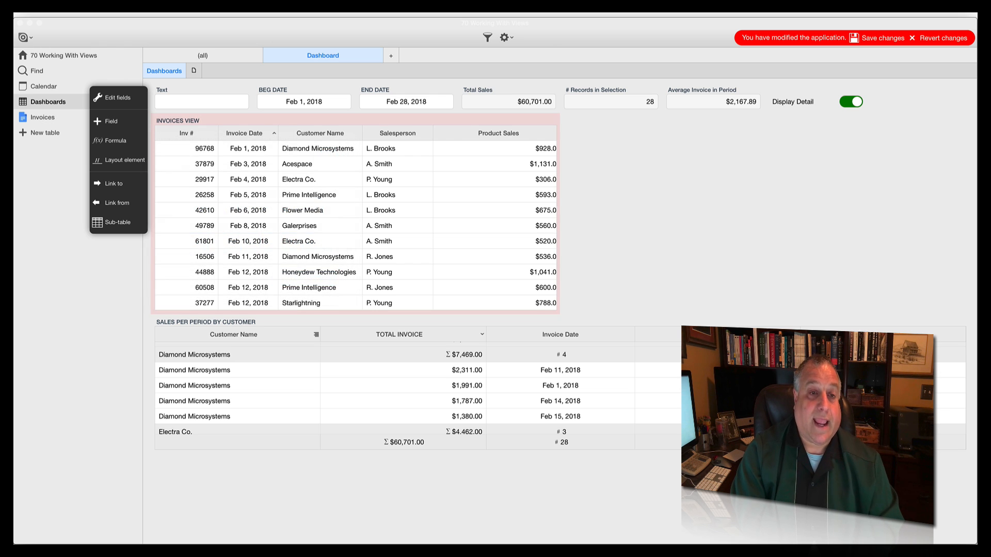
pyautogui.moveTo(218, 133); pyautogui.dragTo(186, 133)
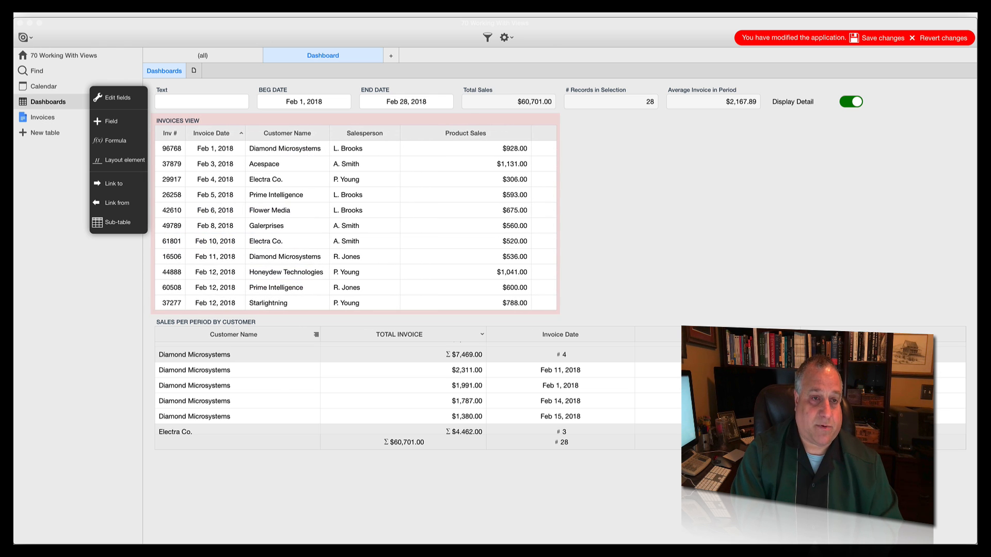
# - Rename the Invoices View's Invoice Date column as "Date" and narrow it to fit the dates
pyautogui.click(212, 134)
pyautogui.click(217, 155)
pyautogui.write('Date')
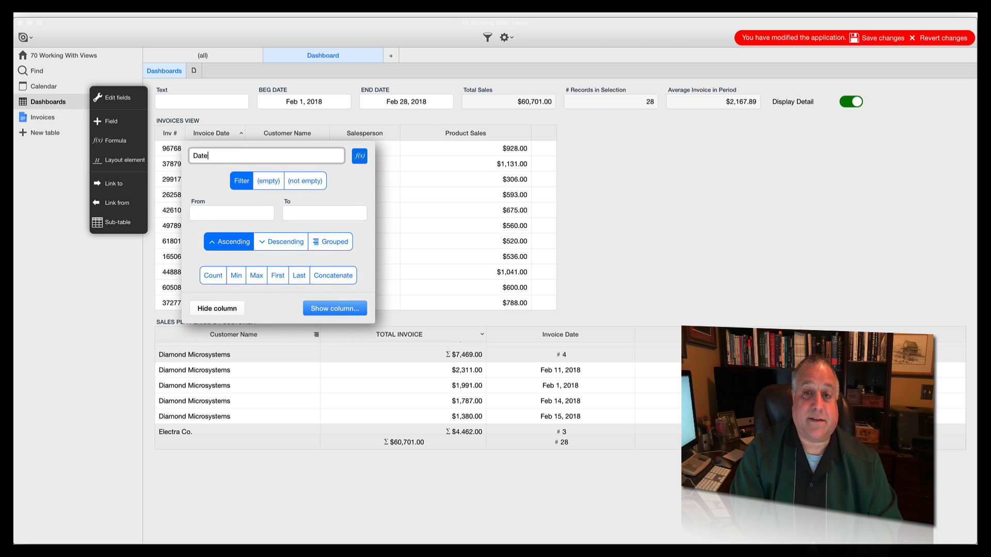
pyautogui.press('Return')
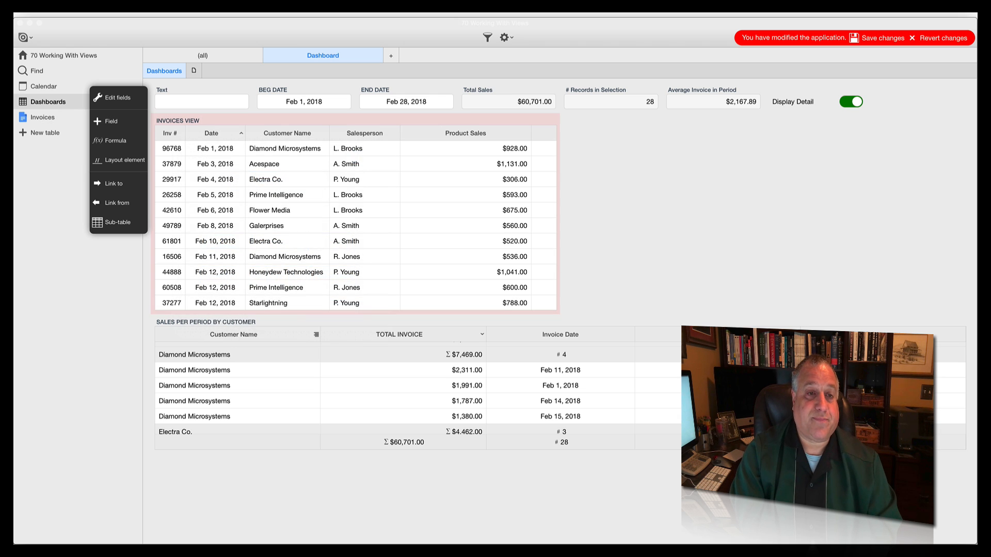
pyautogui.moveTo(246, 133); pyautogui.dragTo(235, 133)
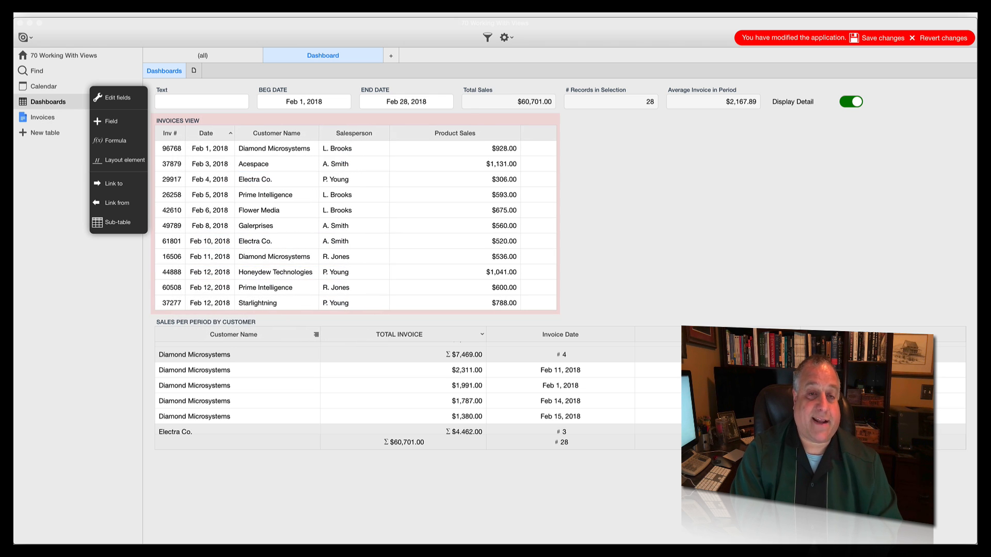
# - Narrow the Salesperson, Product Sales and Service Fees columns of the Invoices View to fit their headings
pyautogui.moveTo(390, 133); pyautogui.dragTo(363, 133)
pyautogui.moveTo(494, 133); pyautogui.dragTo(422, 133)
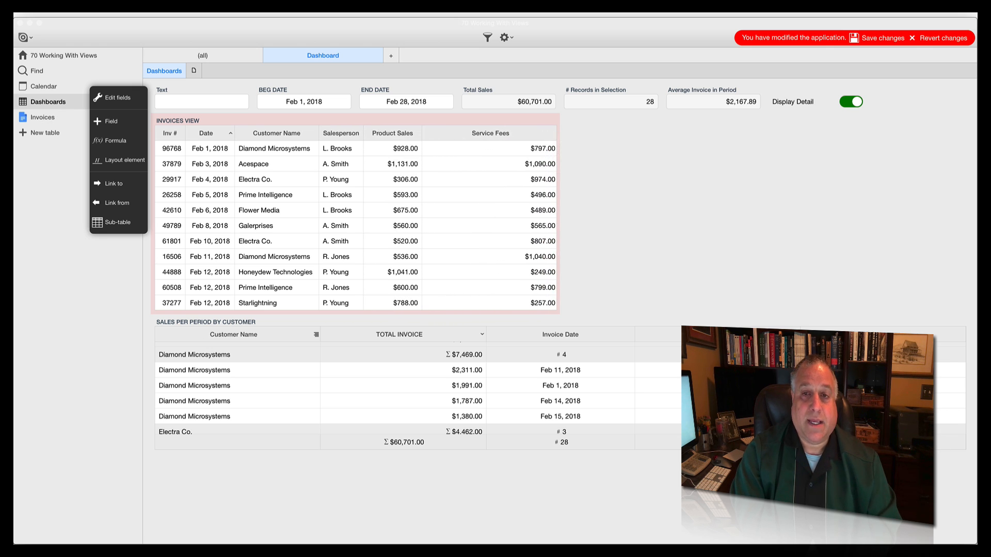
pyautogui.moveTo(554, 133); pyautogui.dragTo(472, 133)
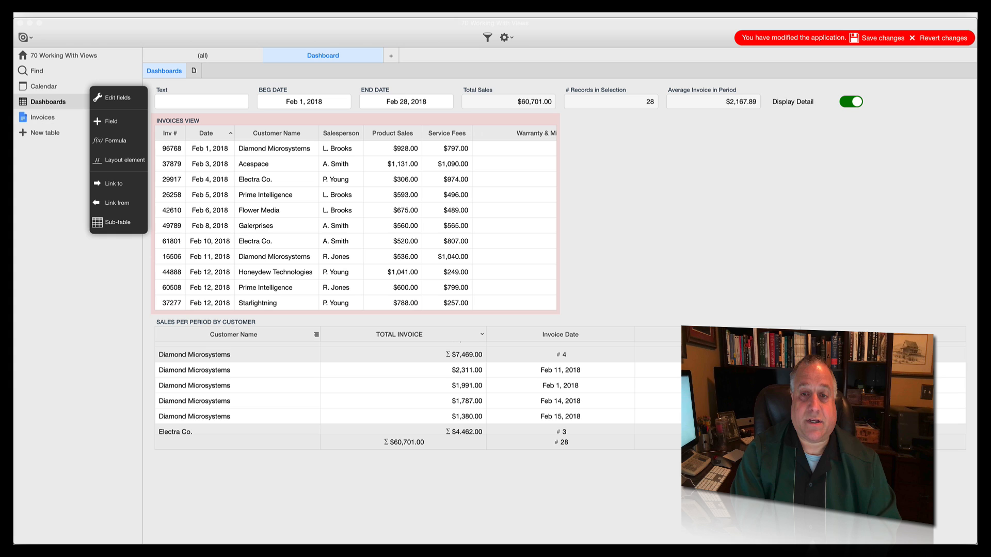
pyautogui.click(534, 133)
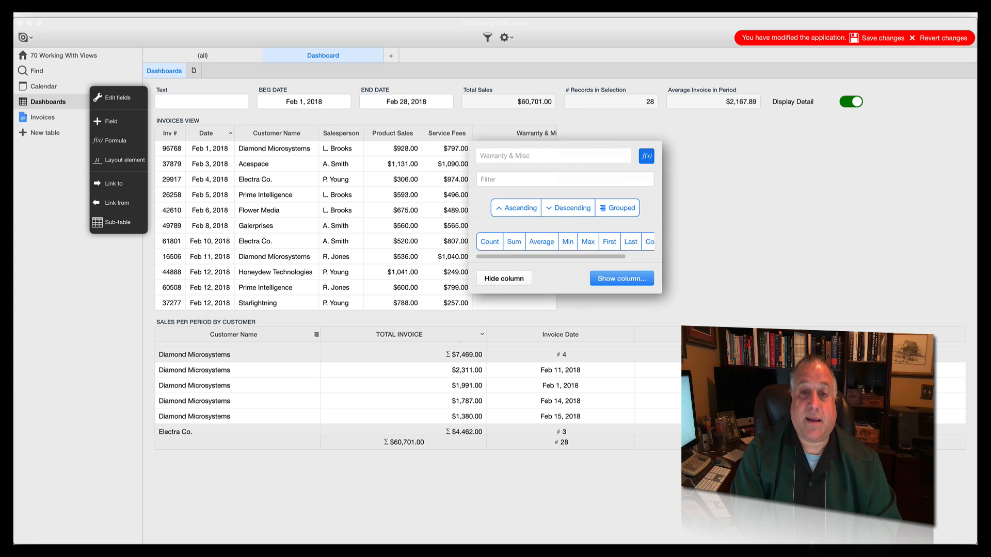
pyautogui.click(535, 133)
# - Rename the Invoices View's Customer Name column as "Name" and narrow it to roughly half of its width
pyautogui.click(277, 133)
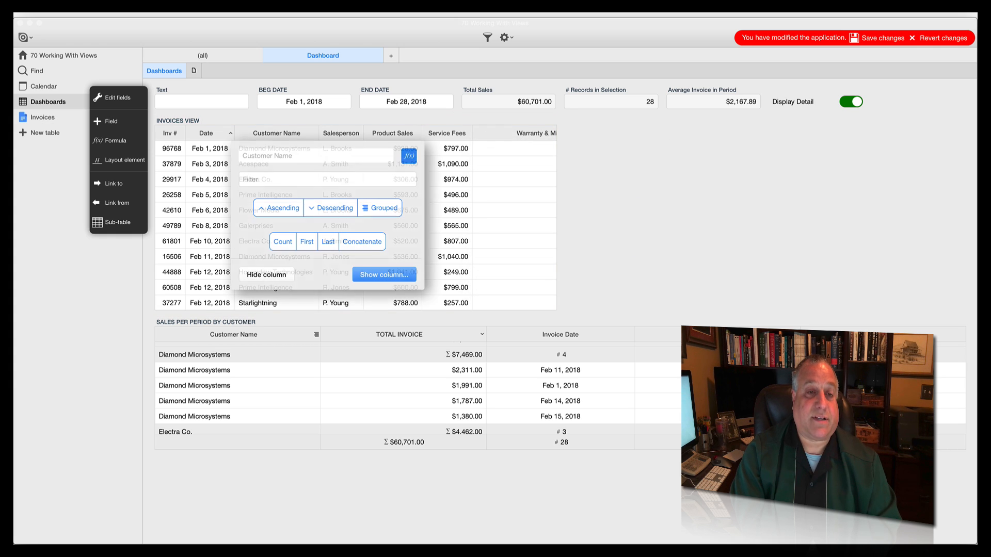
pyautogui.click(315, 156)
pyautogui.write('Name')
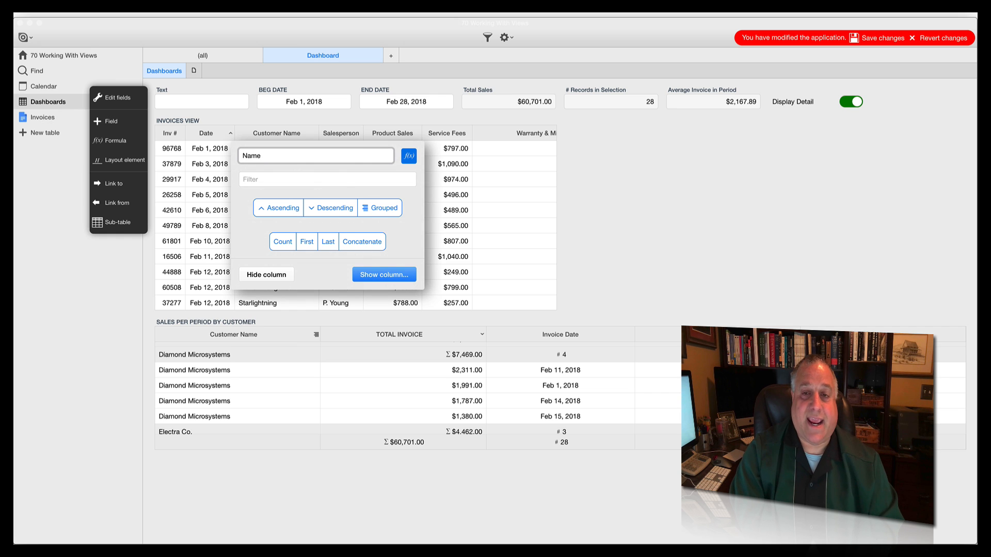
pyautogui.press('Return')
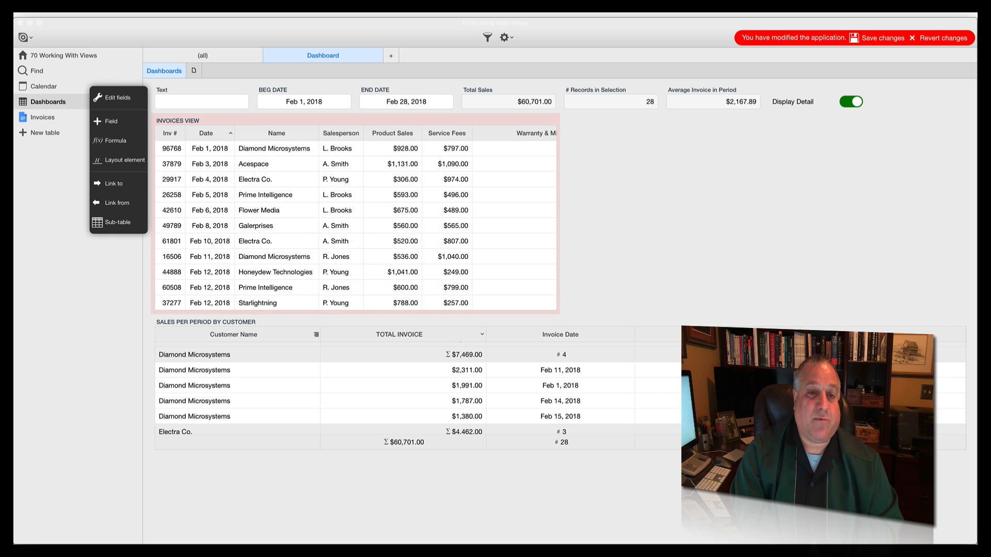
pyautogui.moveTo(318, 133); pyautogui.dragTo(279, 133)
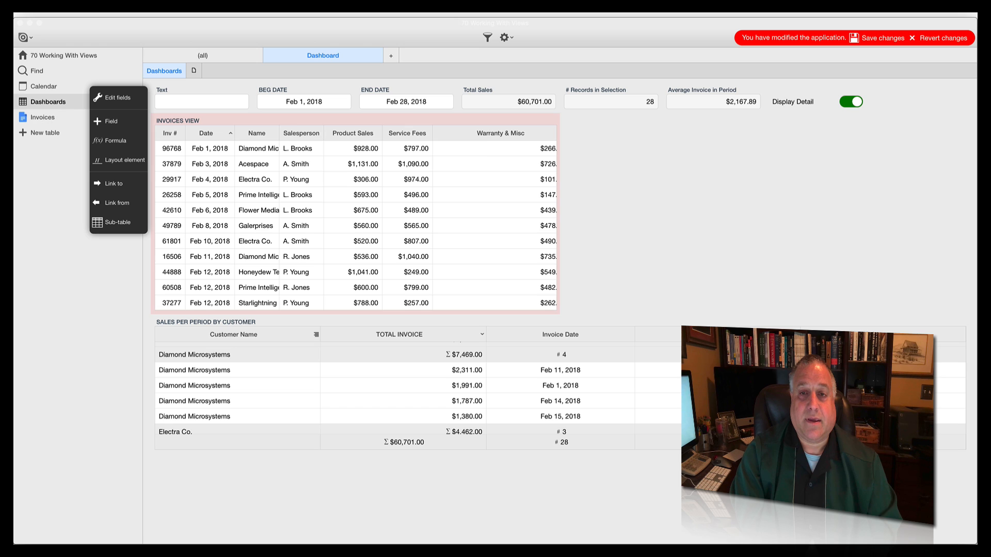
# - Widen the Invoices View enough to reach all columns and narrow its Warranty & Misc column to fit the heading
pyautogui.click(500, 134)
pyautogui.click(501, 133)
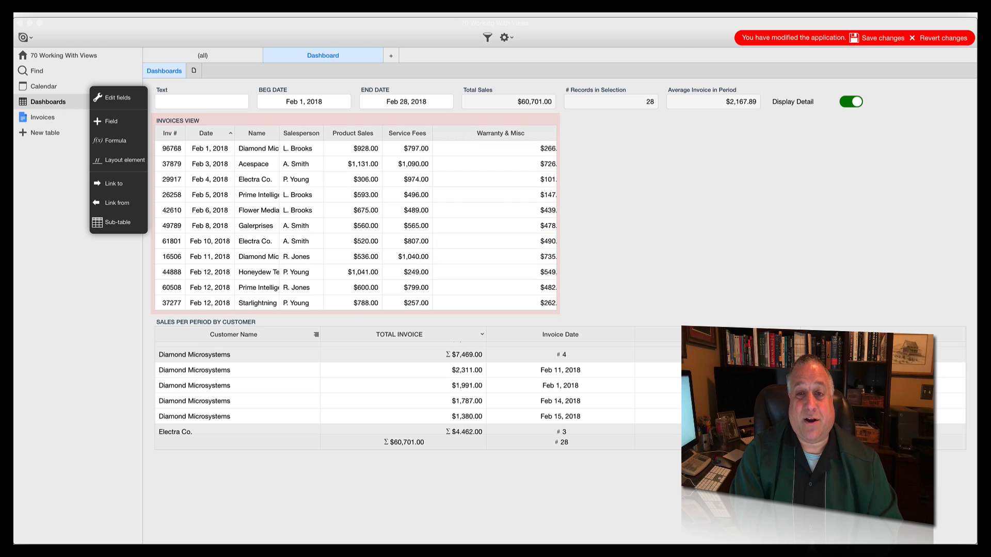
pyautogui.click(355, 213)
pyautogui.moveTo(559, 213); pyautogui.dragTo(815, 213)
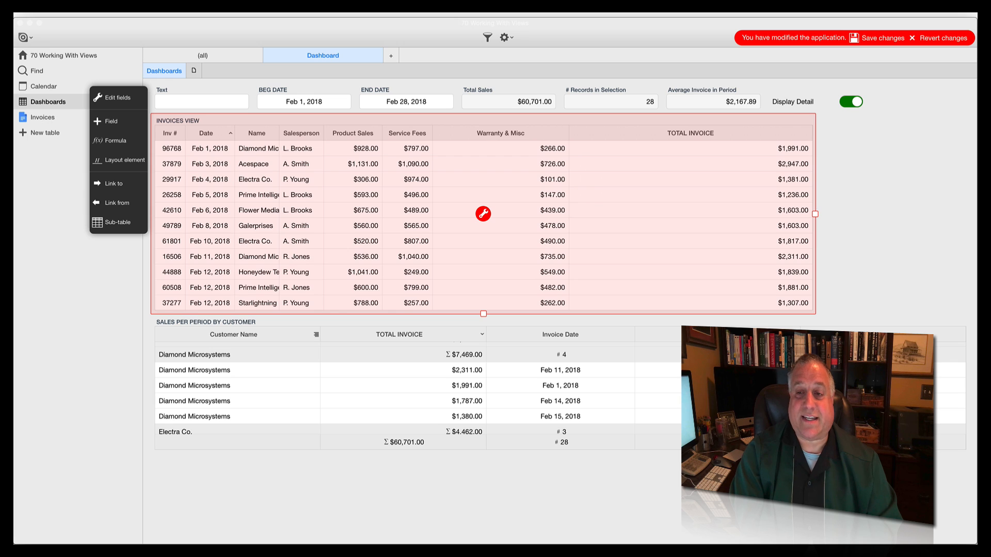
pyautogui.click(483, 213)
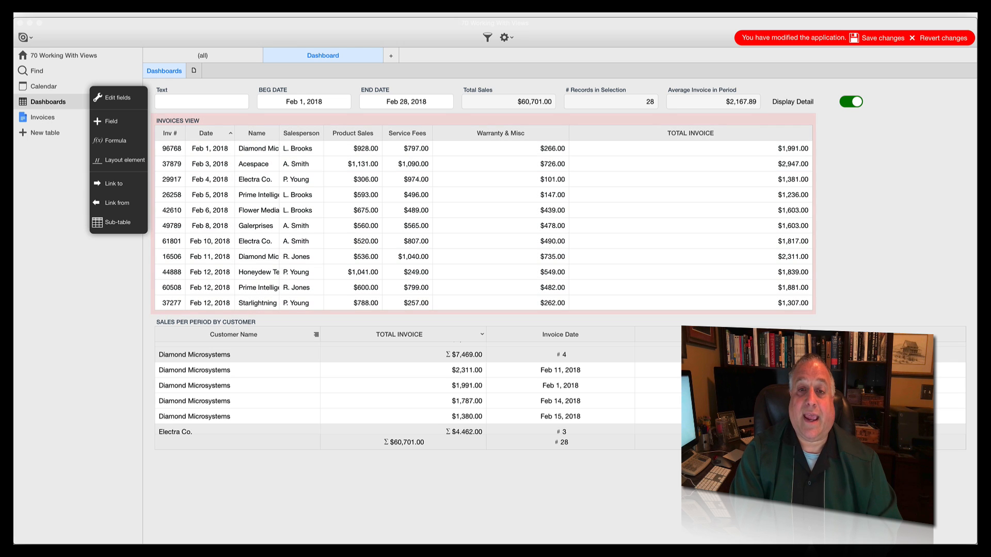
pyautogui.moveTo(569, 133); pyautogui.dragTo(488, 133)
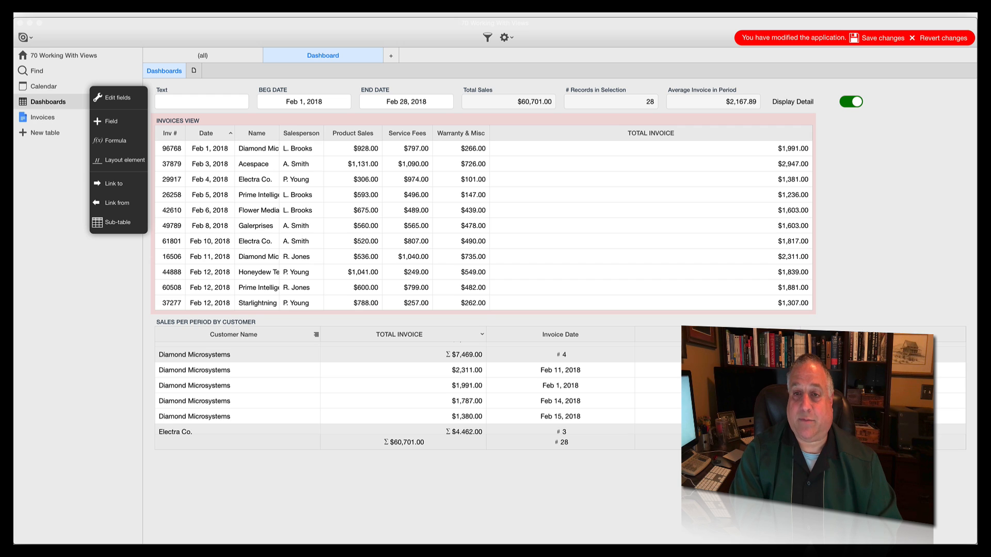
# - Shrink the Invoices View until the last column just fits and rename its TOTAL INVOICE column as "TOTAL"
pyautogui.click(485, 120)
pyautogui.moveTo(816, 214); pyautogui.dragTo(533, 214)
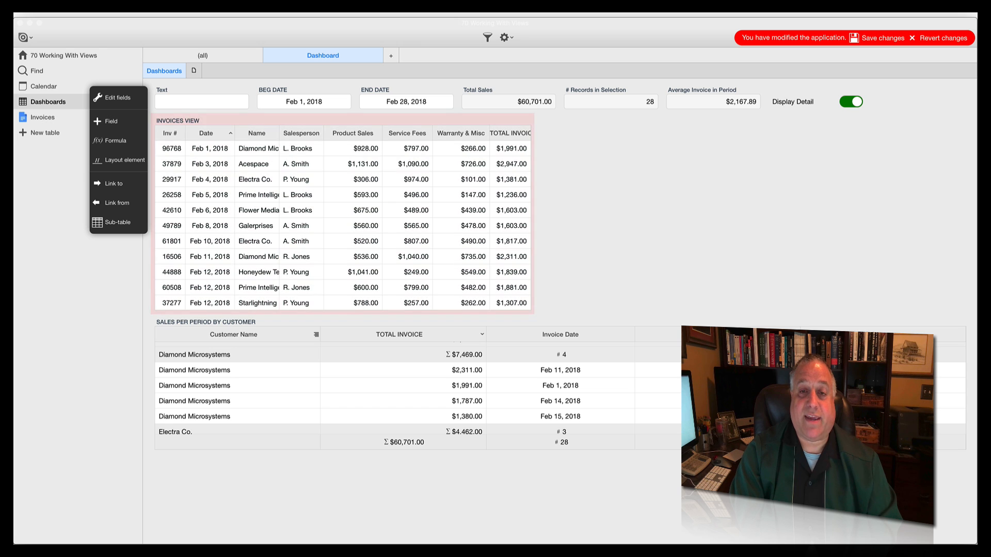
pyautogui.click(510, 133)
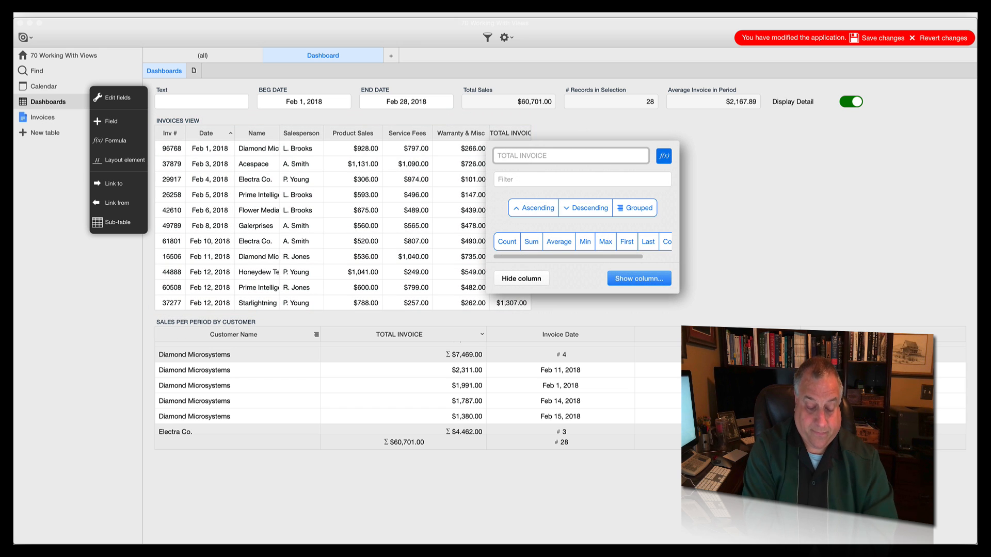
pyautogui.write('TOTAL')
pyautogui.press('Return')
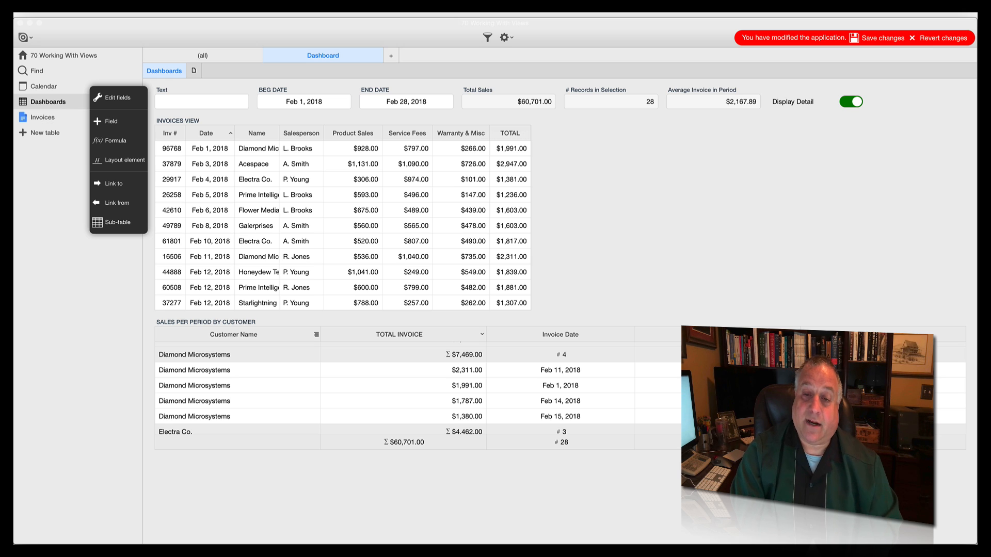
# - Move the Sales per Period by Customer view beside the Invoices View and collapse its Diamond Microsystems group
pyautogui.click(560, 385)
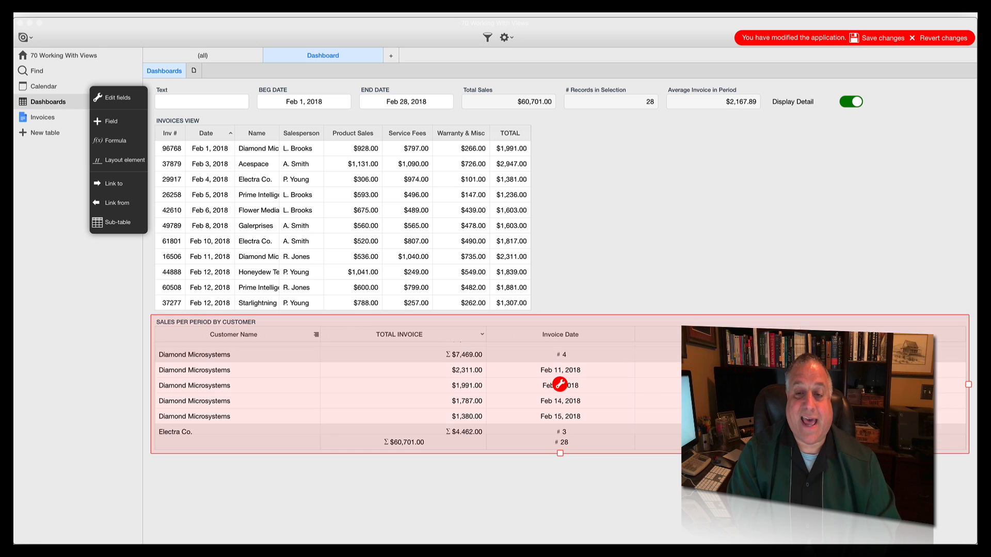
pyautogui.moveTo(560, 385); pyautogui.dragTo(751, 244)
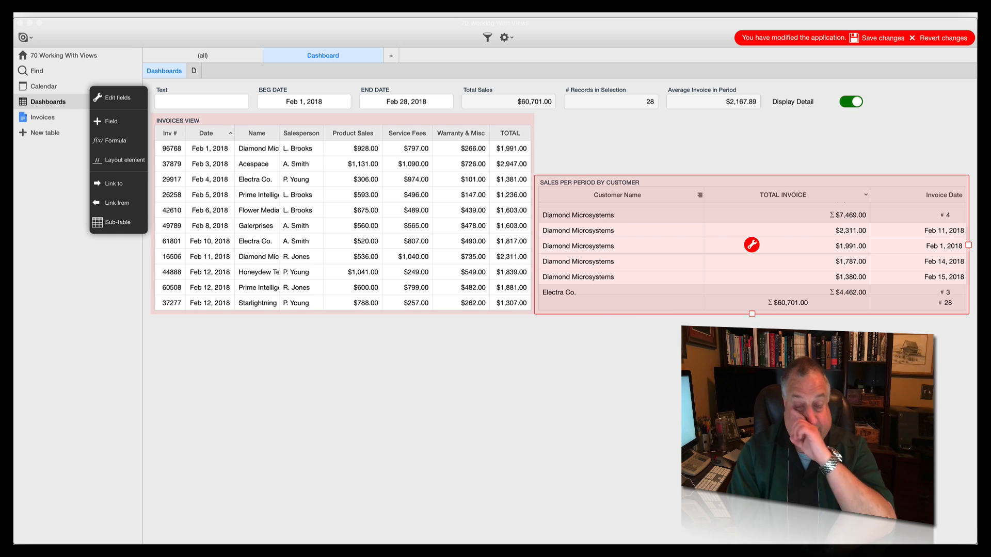
pyautogui.click(342, 213)
pyautogui.click(578, 215)
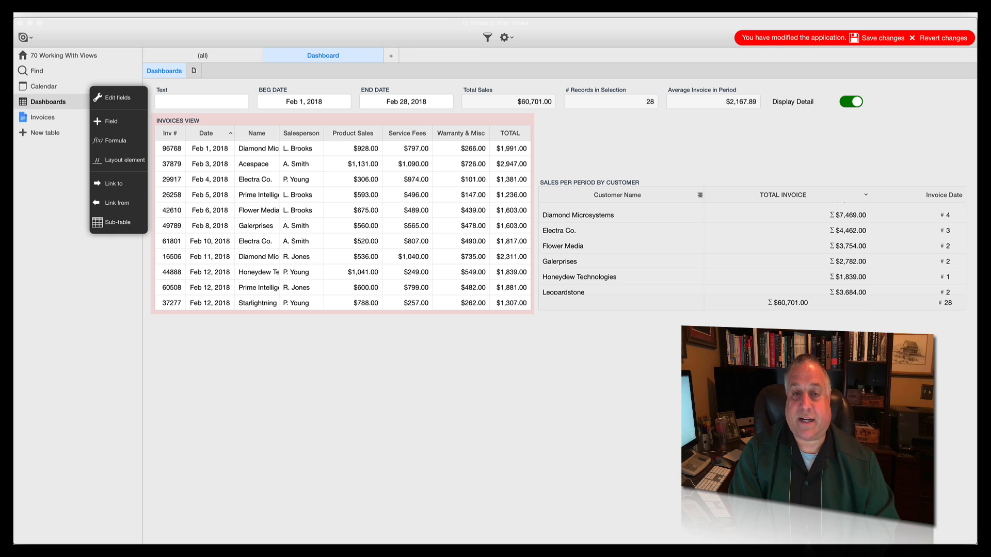
pyautogui.click(342, 213)
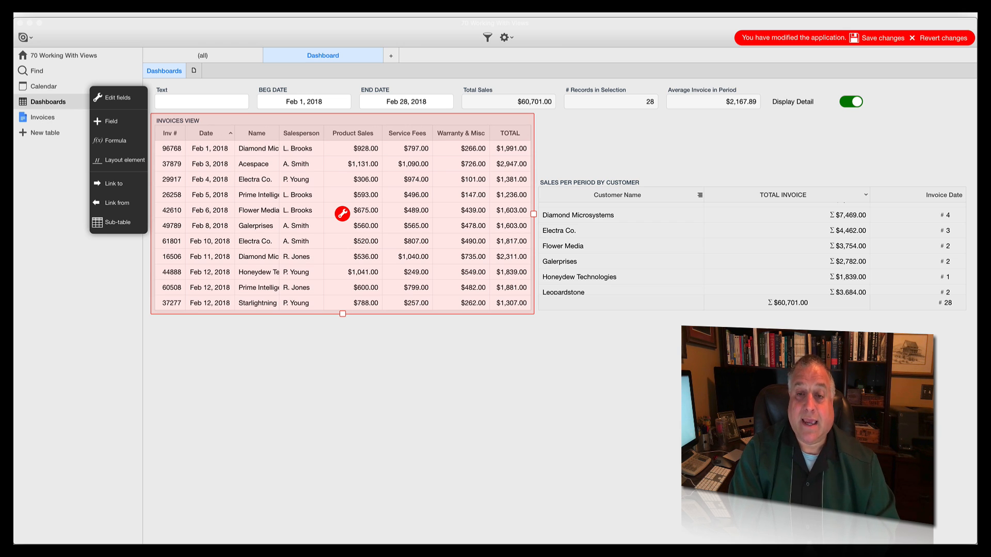
# - Shorten the Invoices View to seven visible rows, save the layout changes and leave edit mode
pyautogui.moveTo(343, 314); pyautogui.dragTo(343, 252)
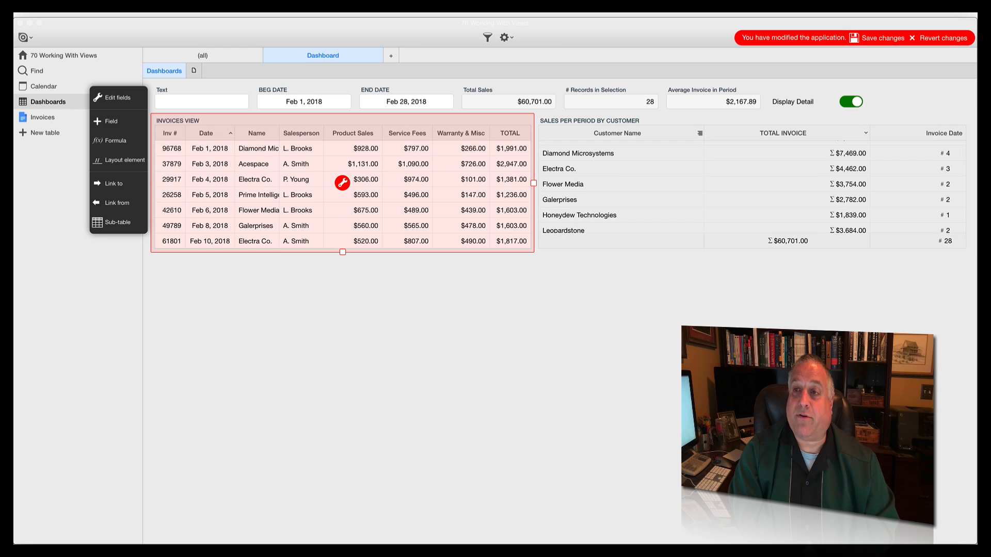
pyautogui.click(883, 38)
pyautogui.click(968, 38)
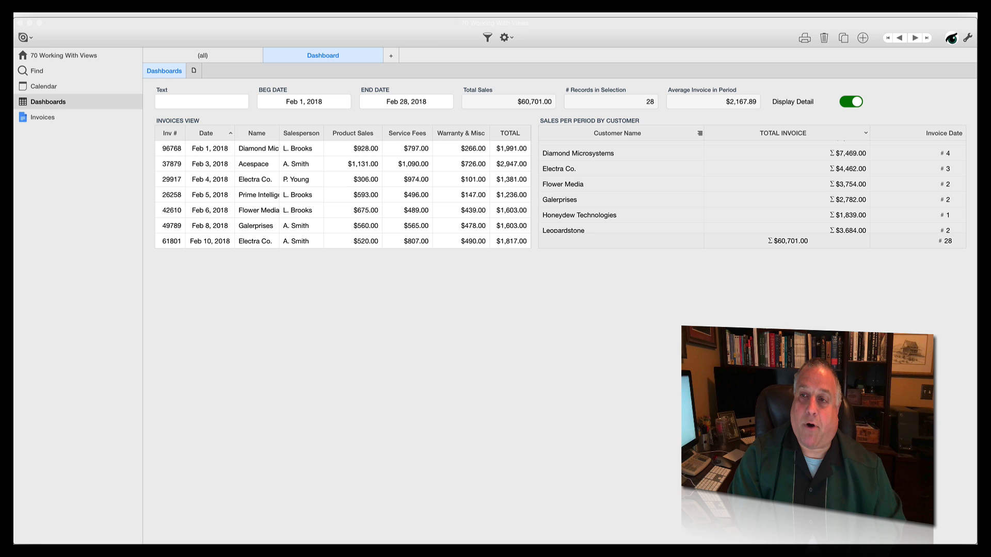
# - Review the select statement in the Invoices View's formula and close its settings
pyautogui.click(967, 38)
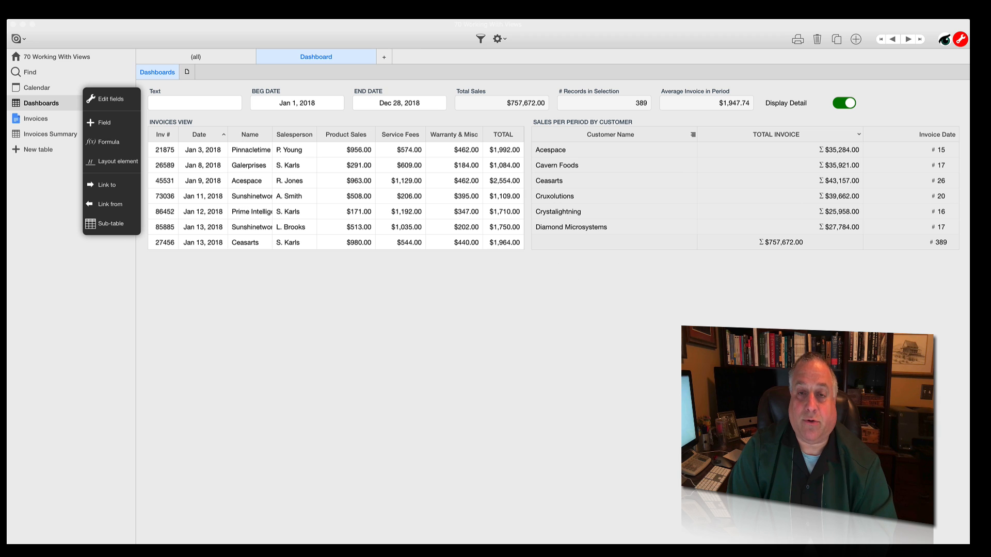
pyautogui.click(335, 184)
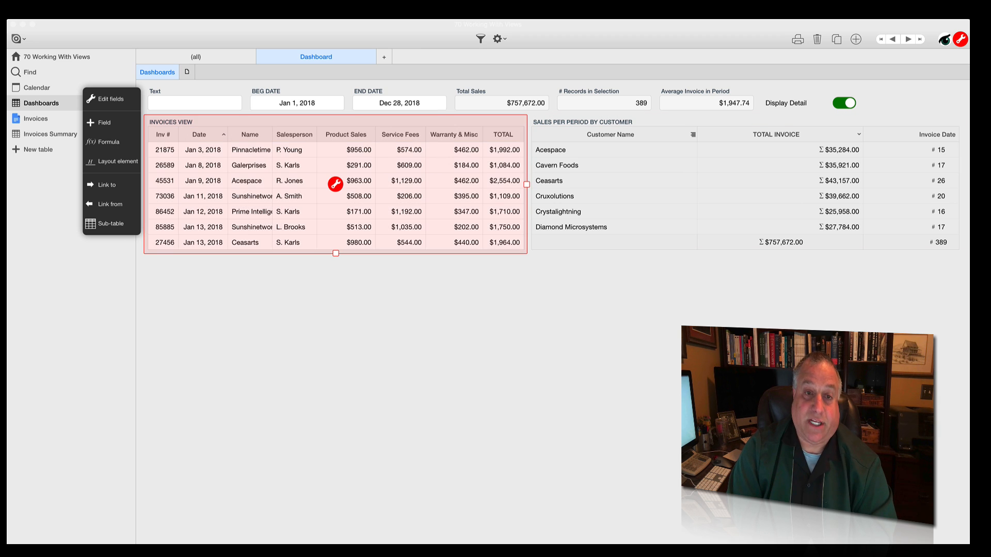
pyautogui.click(335, 184)
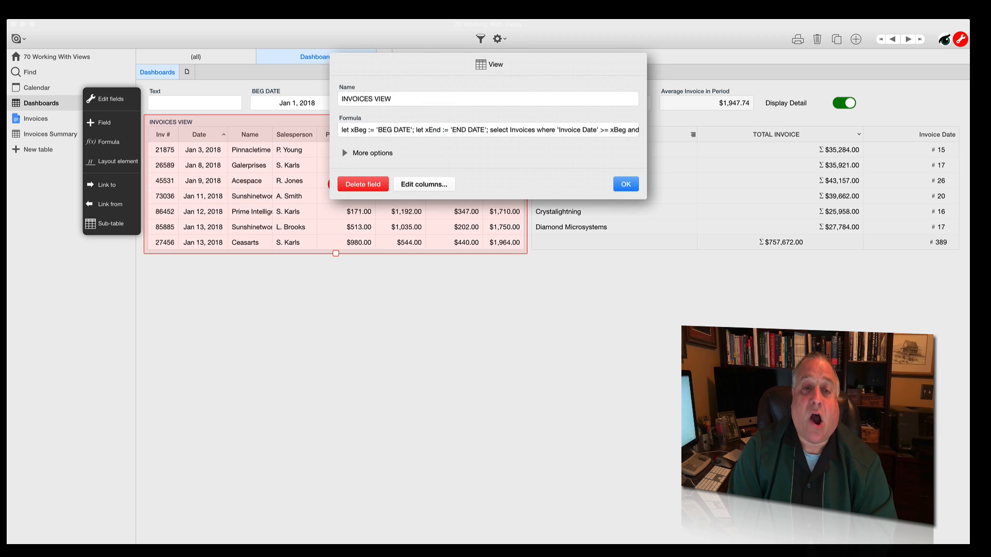
pyautogui.click(439, 130)
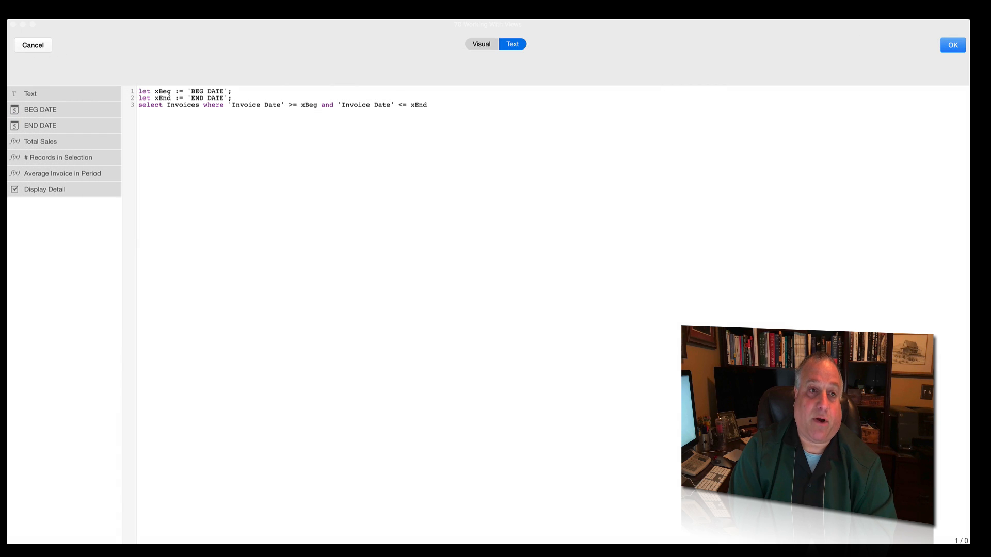
pyautogui.moveTo(200, 104); pyautogui.dragTo(138, 104)
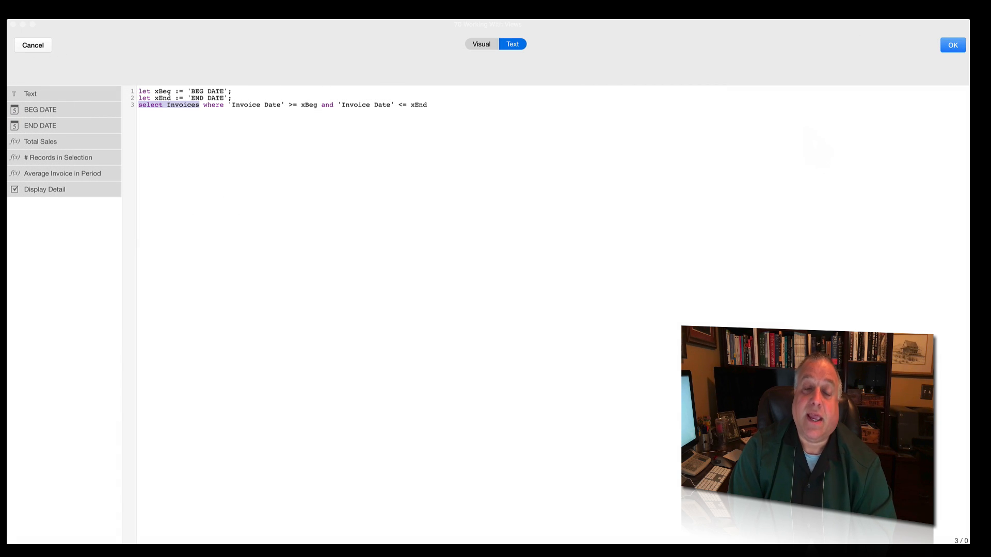
pyautogui.click(953, 45)
pyautogui.click(626, 184)
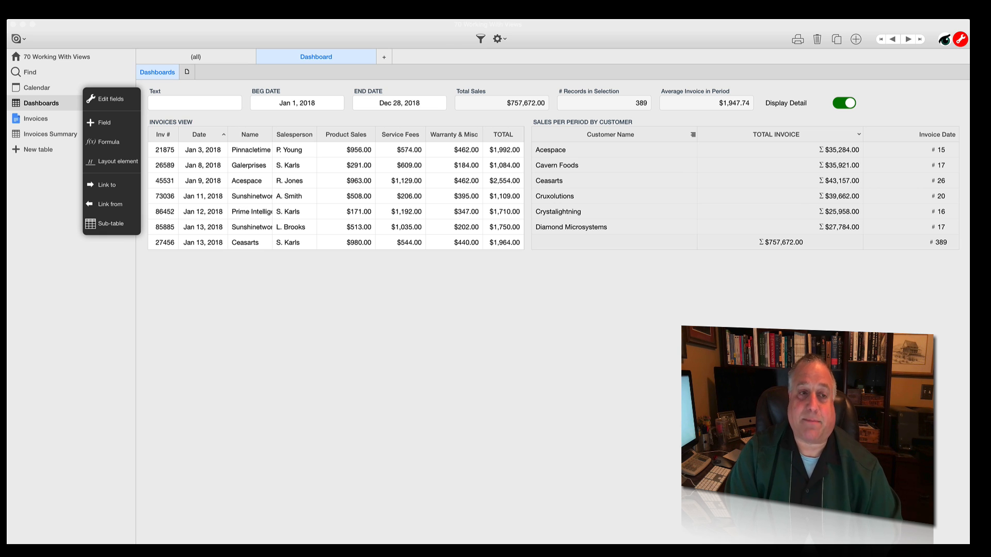
# - Add a chart beneath the two views and extend its height to fill the empty area of the dashboard
pyautogui.click(120, 163)
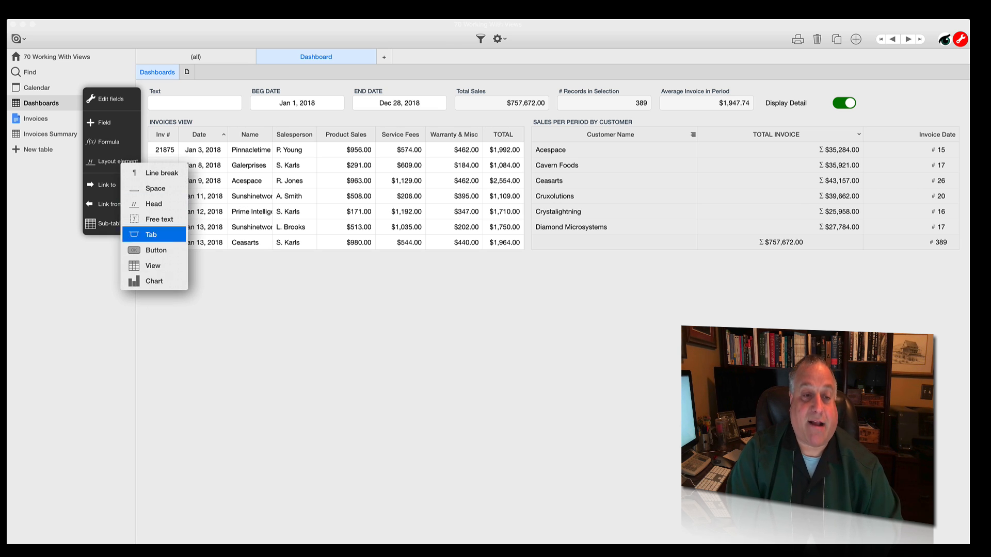
pyautogui.click(153, 281)
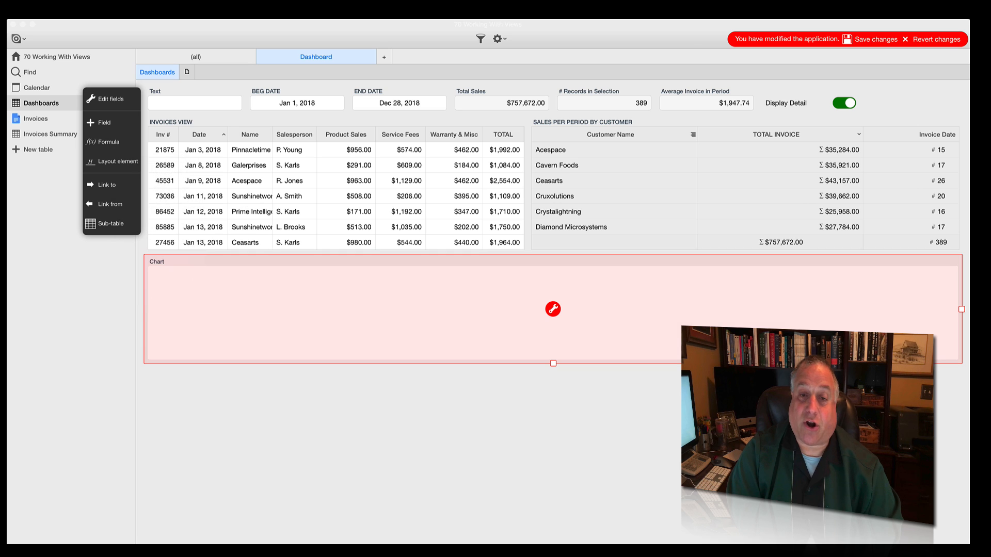
pyautogui.moveTo(553, 364); pyautogui.dragTo(553, 534)
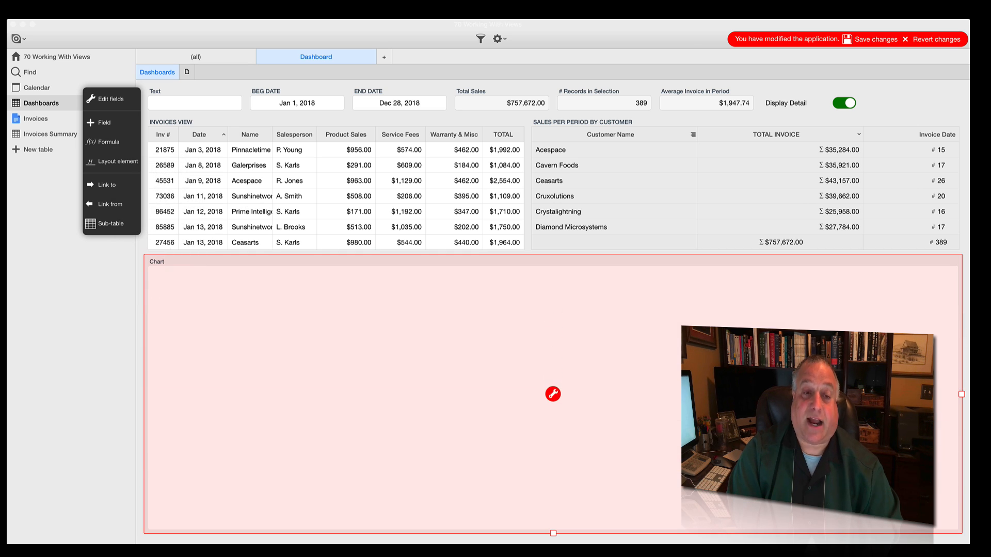
# - Set the chart's formula to "select Invoices"
pyautogui.click(553, 394)
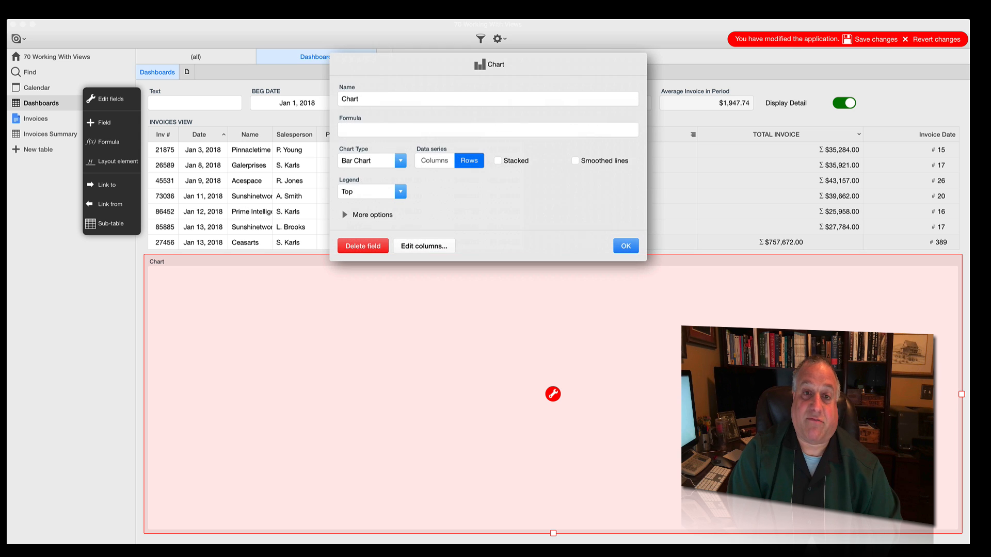
pyautogui.click(488, 129)
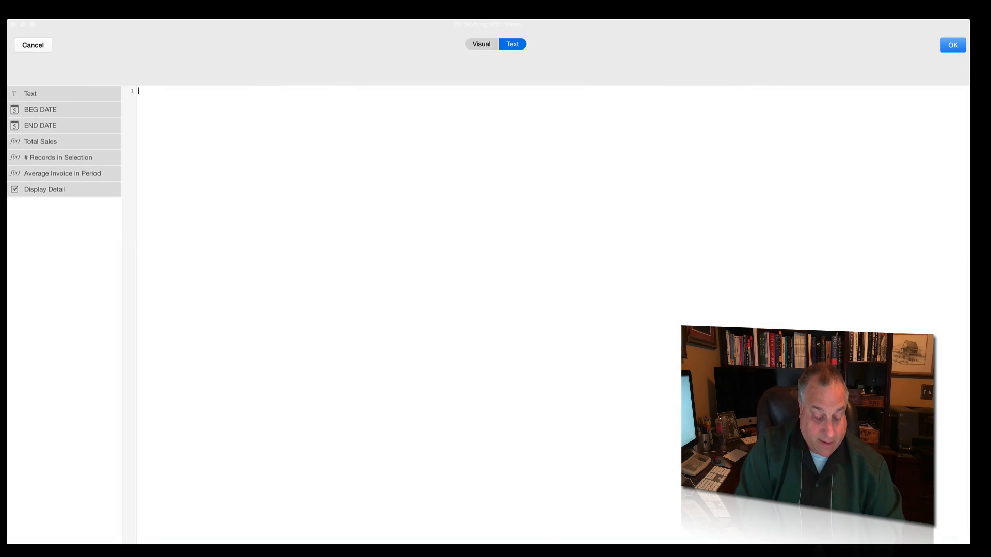
pyautogui.write('select ')
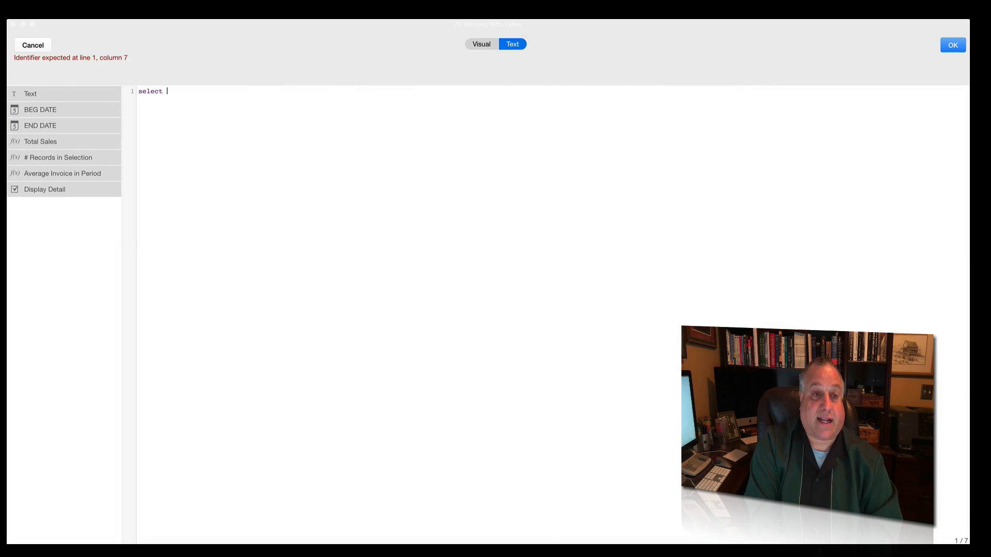
pyautogui.write('Invoices')
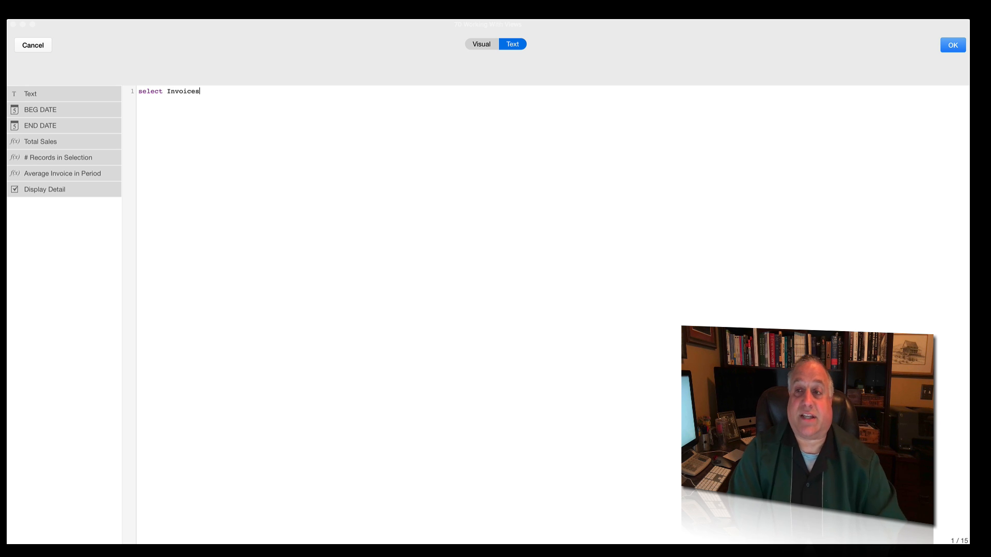
pyautogui.click(953, 45)
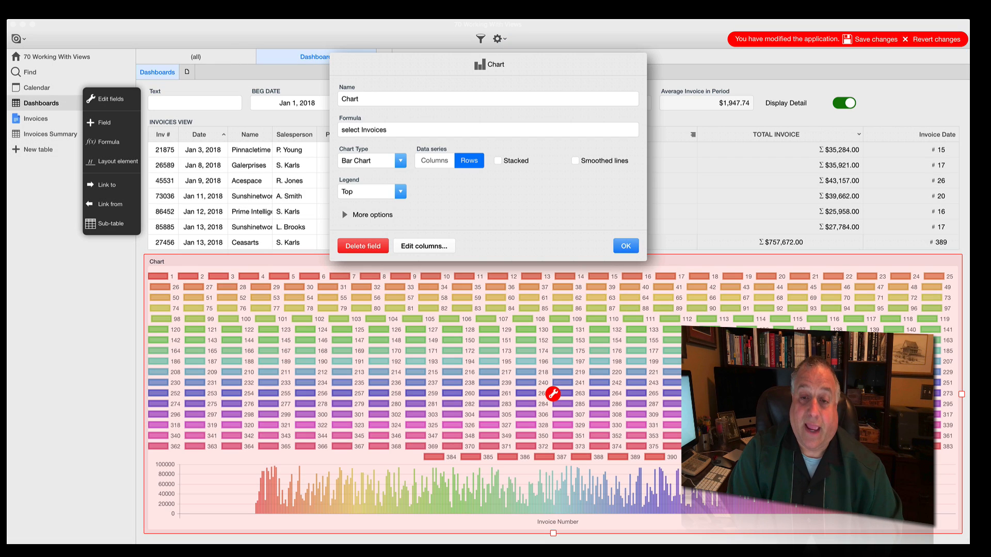
pyautogui.press('Return')
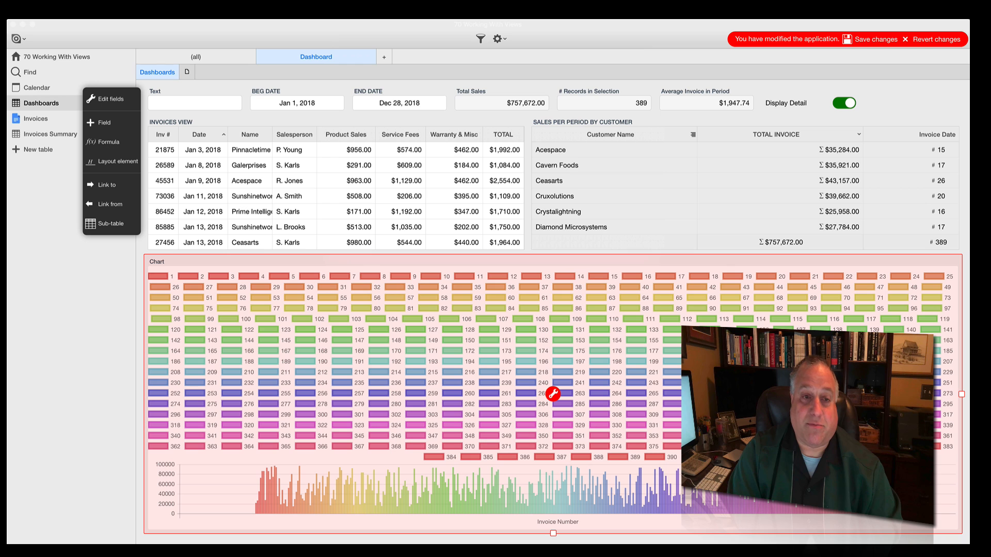
# - Set the chart's legend to (none)
pyautogui.click(553, 394)
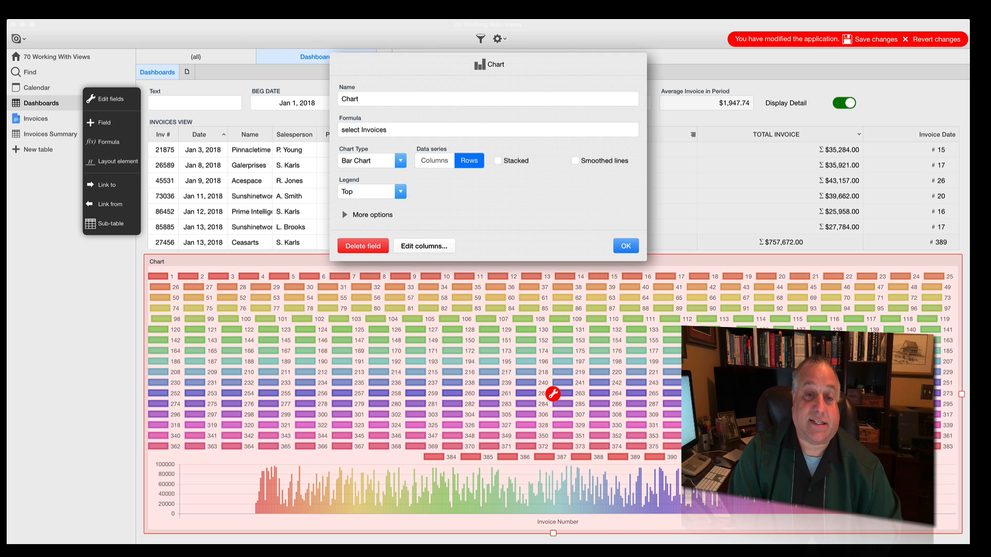
pyautogui.click(401, 191)
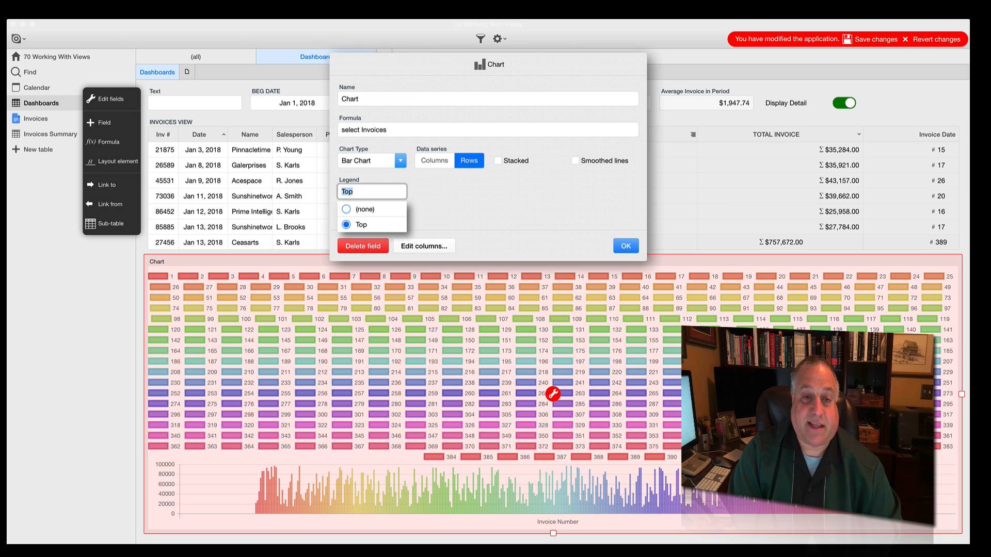
pyautogui.click(364, 210)
pyautogui.press('Return')
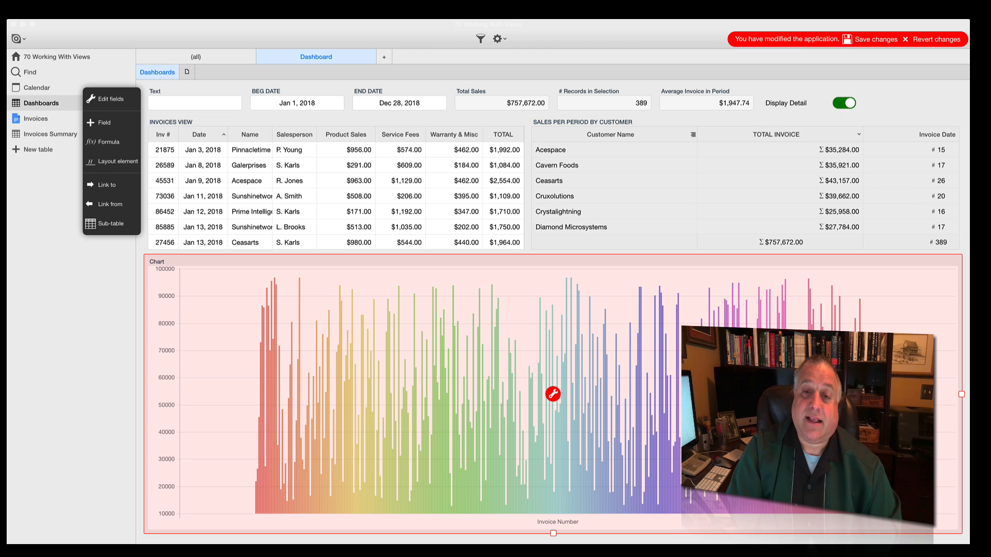
# - Delete the chart from the dashboard and leave edit mode
pyautogui.click(553, 394)
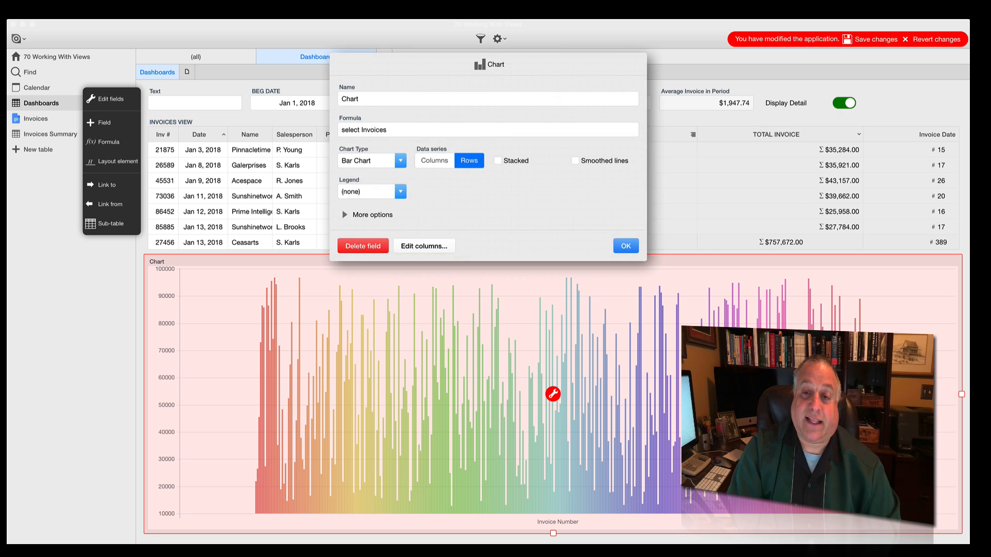
pyautogui.press('Escape')
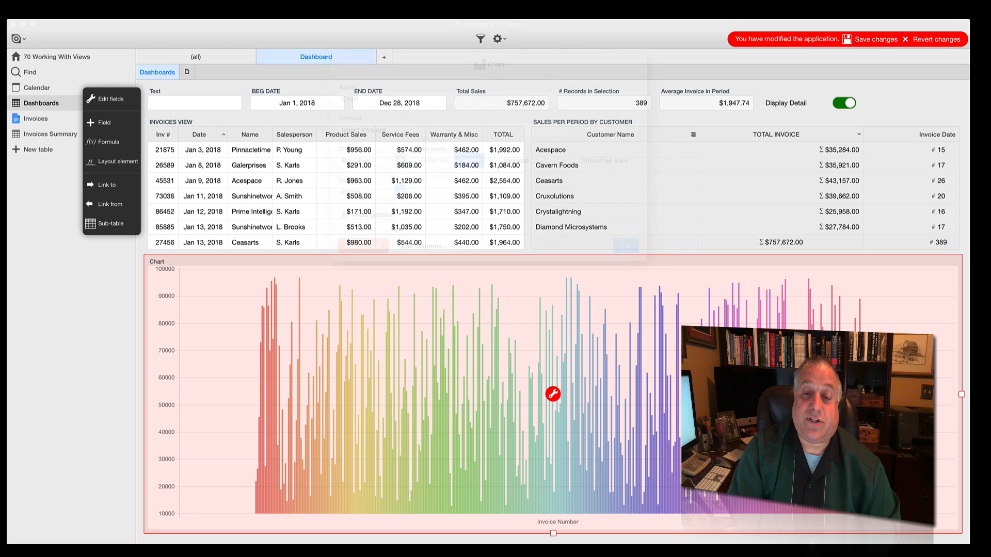
pyautogui.click(553, 394)
pyautogui.click(363, 246)
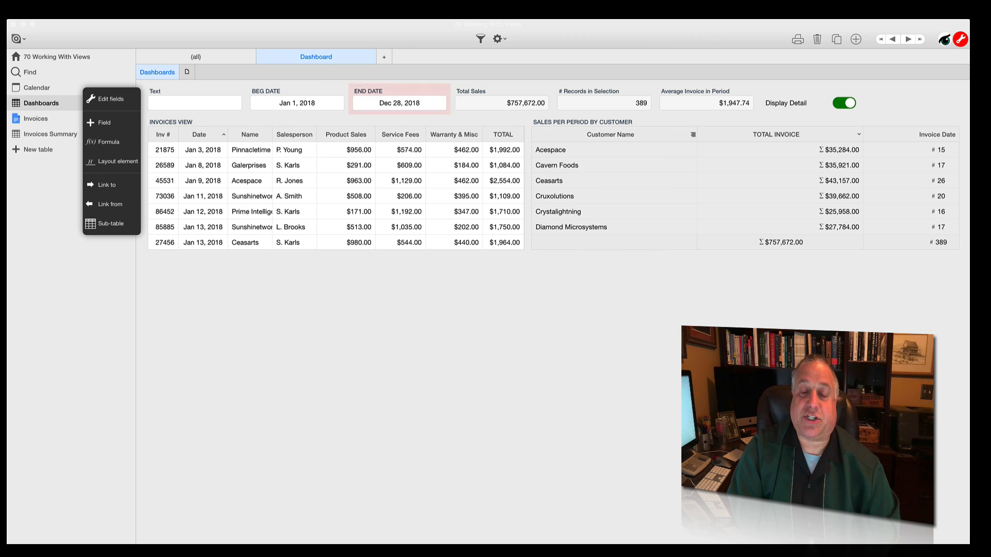
pyautogui.click(961, 39)
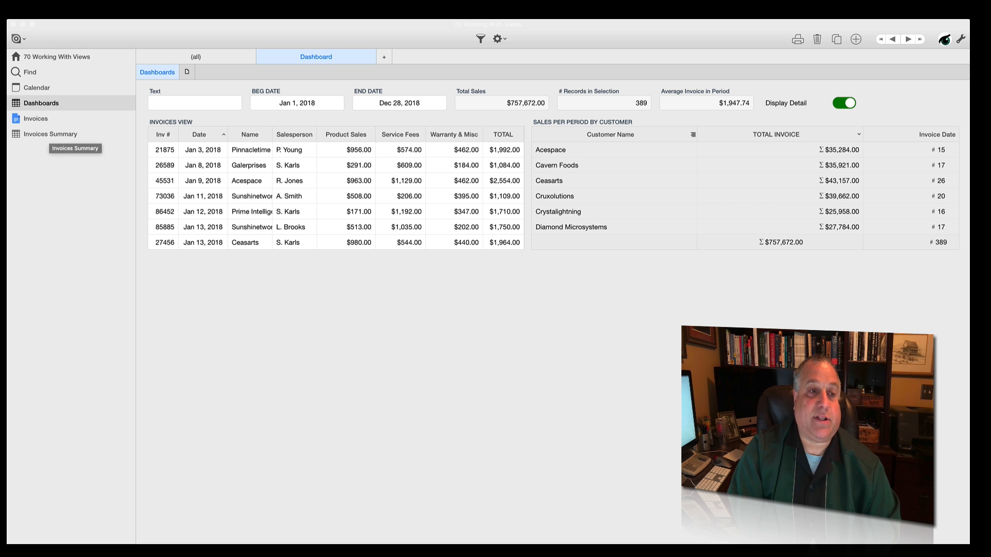
# - Open the record in the Invoices Summary table and bring up the January field's formula in edit mode
pyautogui.click(50, 134)
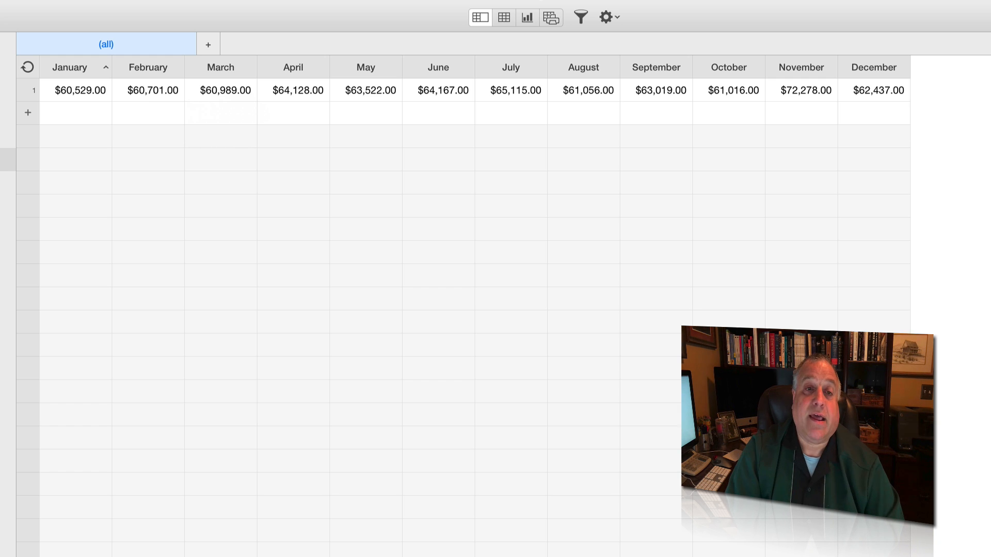
pyautogui.click(80, 90)
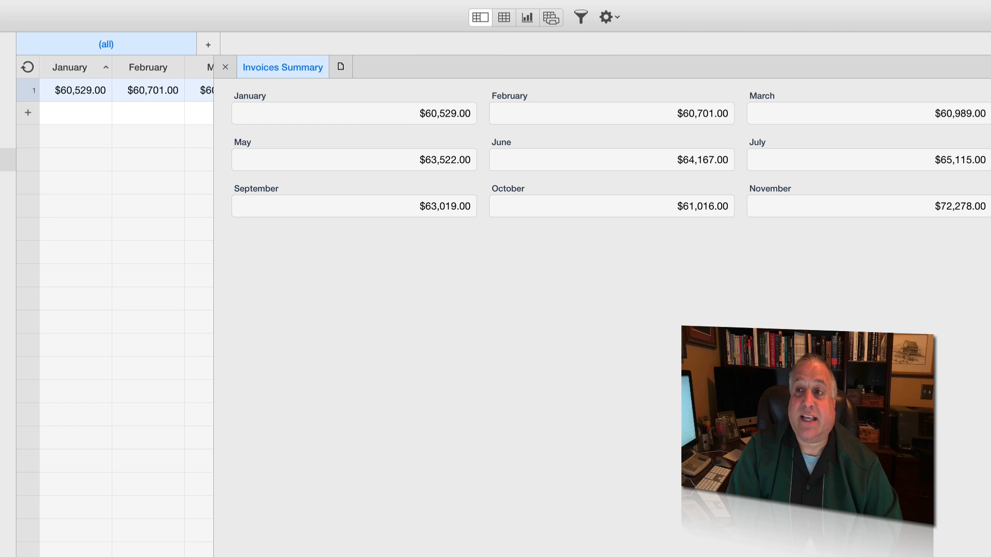
pyautogui.click(988, 17)
pyautogui.click(354, 108)
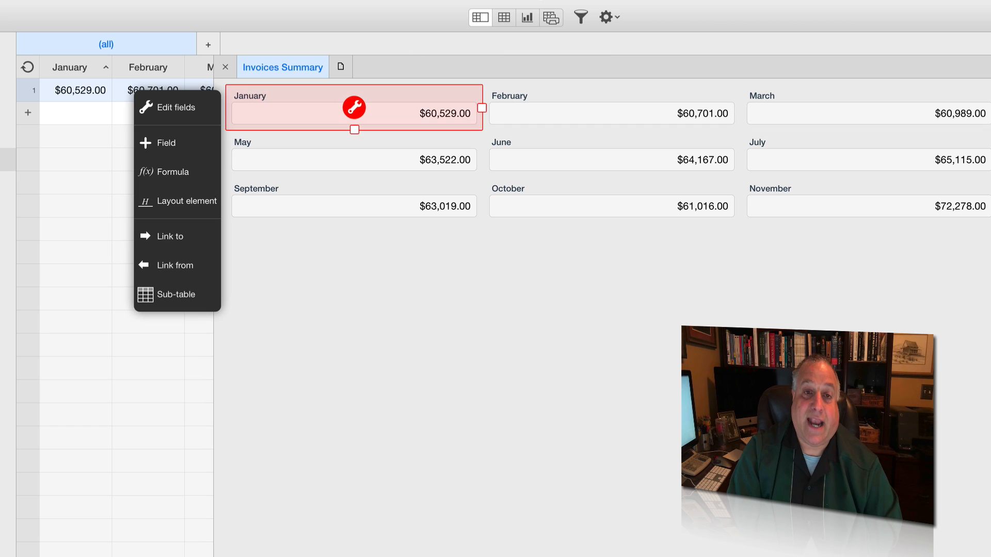
pyautogui.click(354, 107)
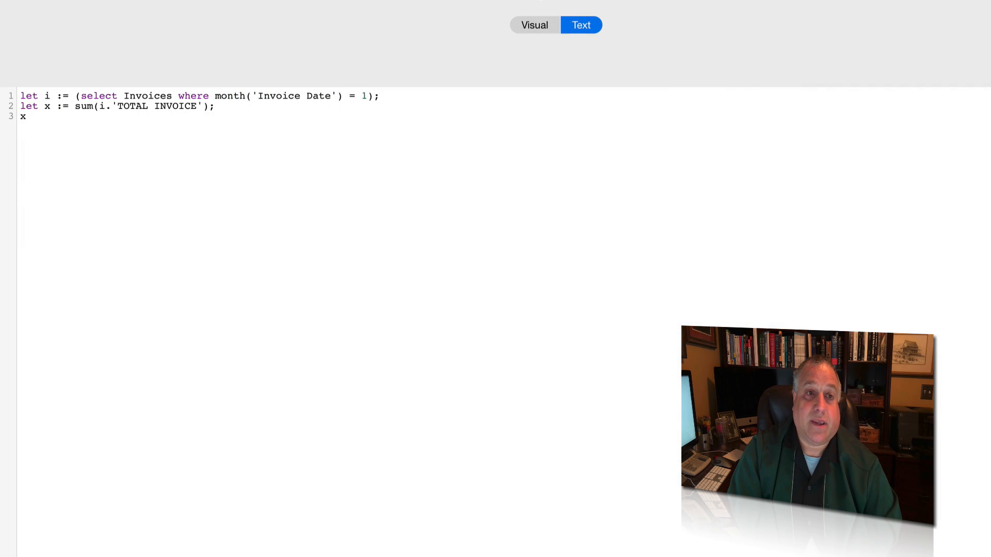
# - Examine how the January formula selects Invoices by the month of Invoice Date and sums TOTAL INVOICE
pyautogui.doubleClick(47, 96)
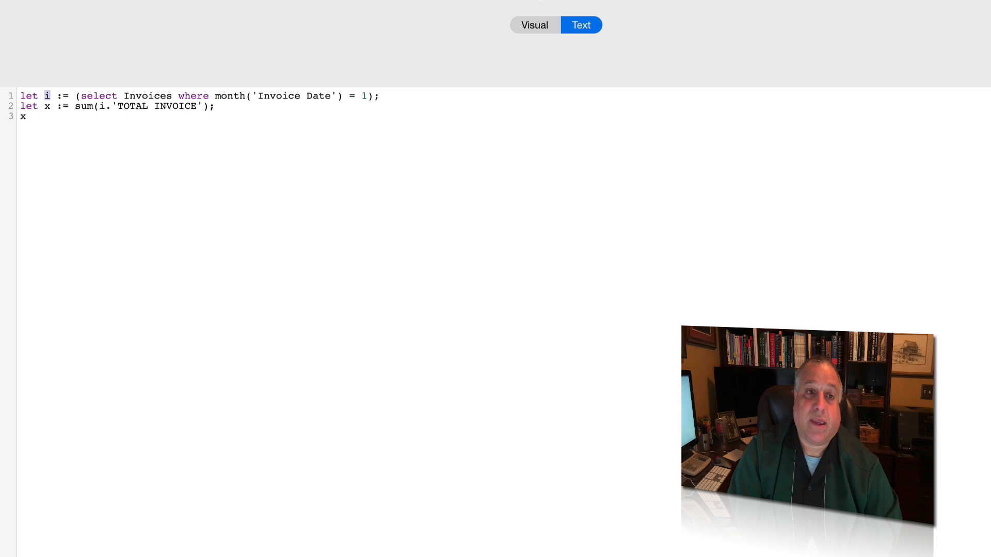
pyautogui.moveTo(82, 96); pyautogui.dragTo(173, 96)
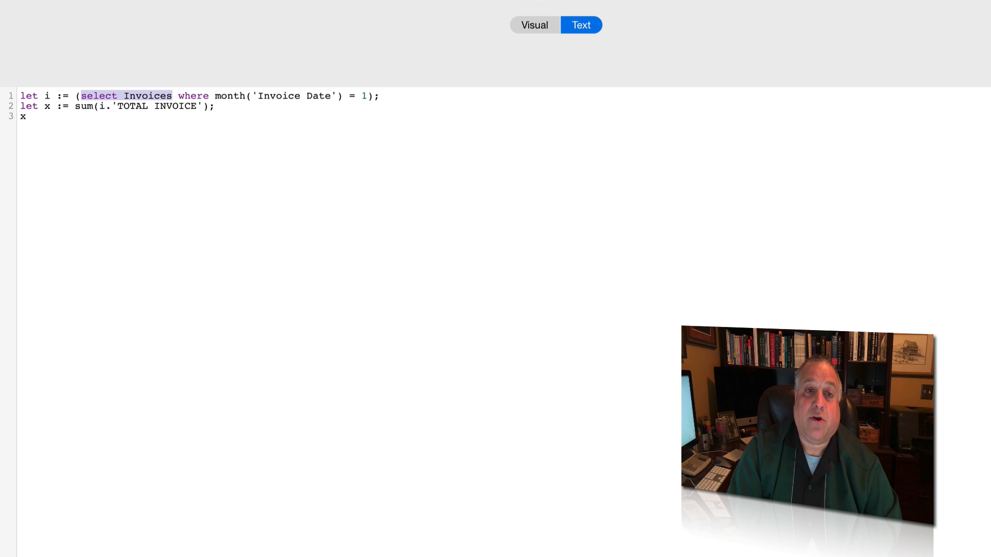
pyautogui.click(214, 96)
pyautogui.moveTo(215, 96); pyautogui.dragTo(367, 96)
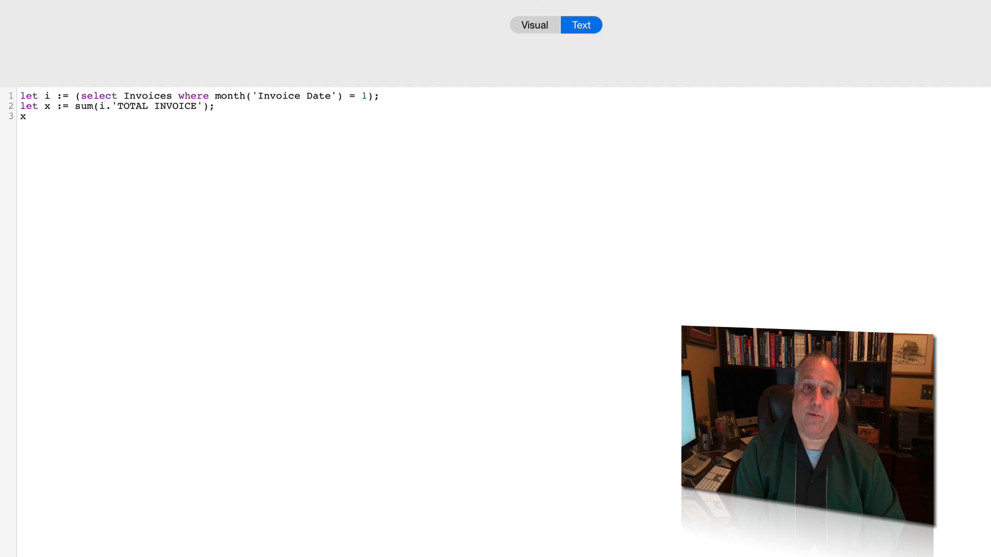
pyautogui.moveTo(251, 96); pyautogui.dragTo(337, 96)
pyautogui.doubleClick(365, 96)
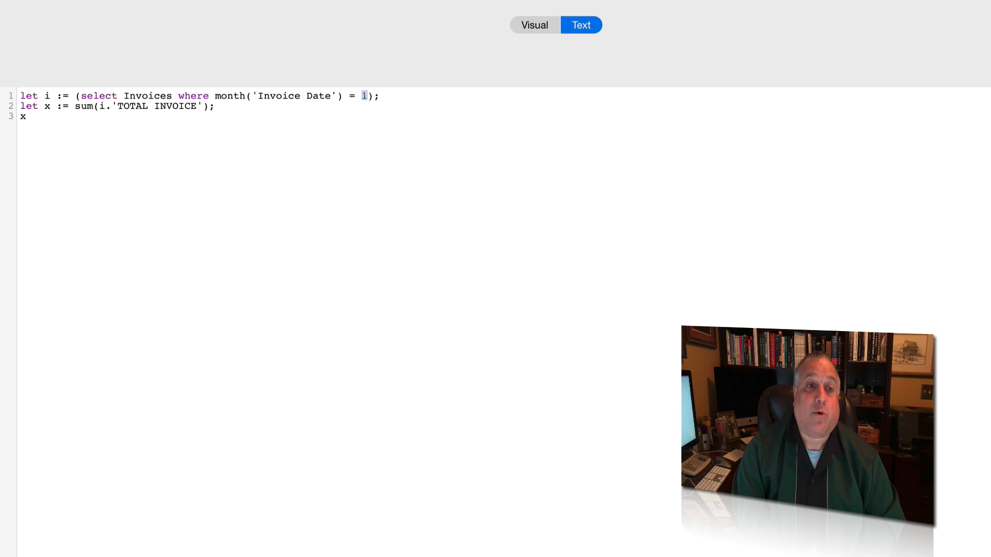
pyautogui.doubleClick(47, 107)
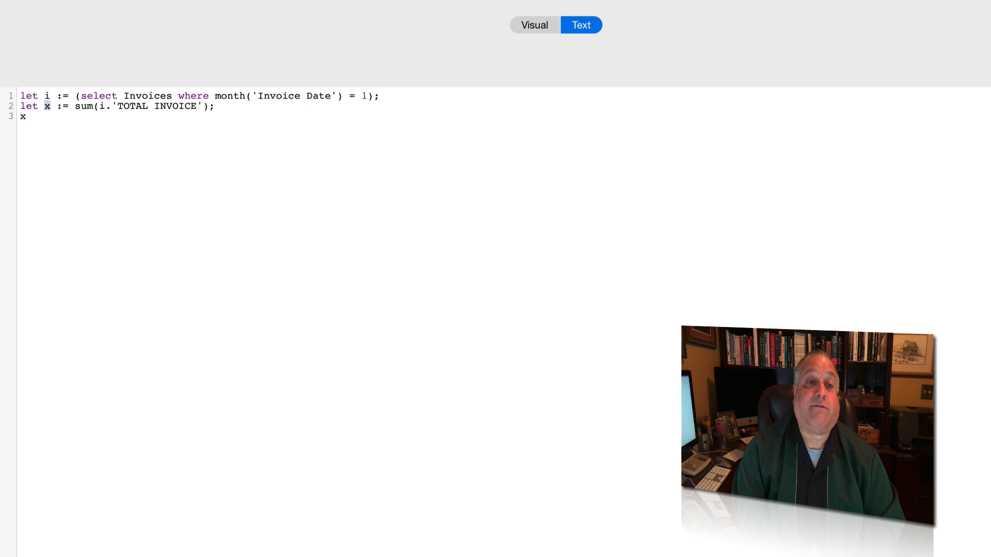
pyautogui.moveTo(113, 105); pyautogui.dragTo(203, 106)
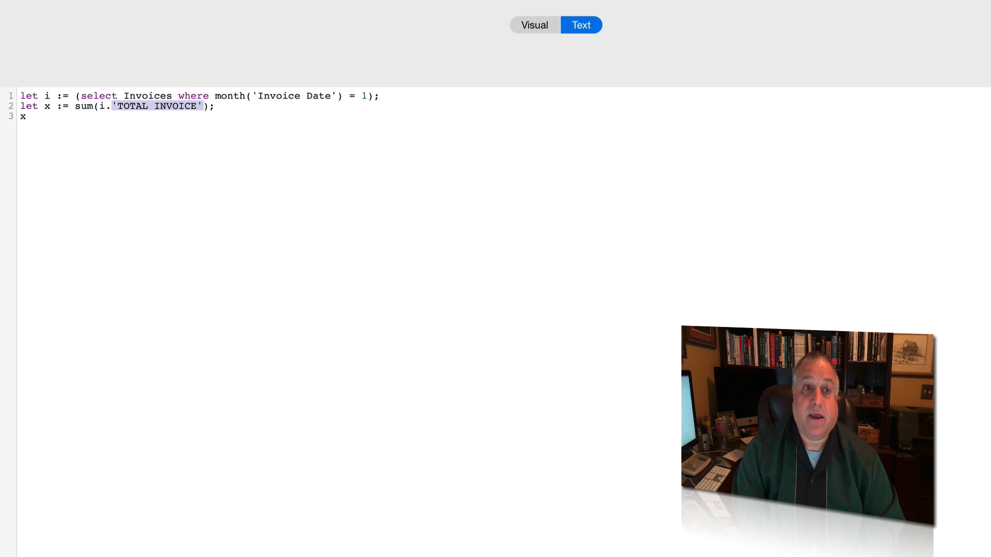
pyautogui.doubleClick(102, 105)
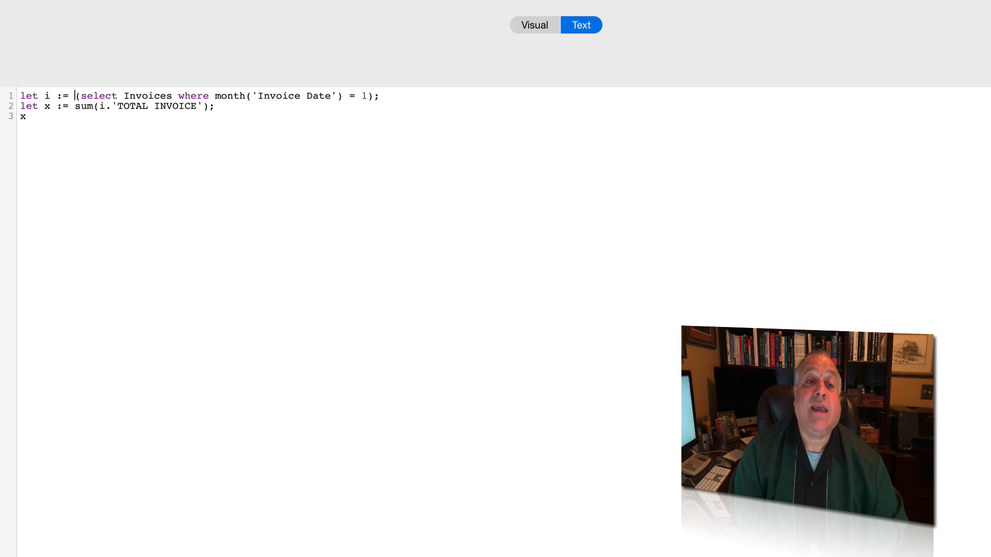
# - Review the January formula's variable i, its invoice selection and the sum over TOTAL INVOICE, and close the field's settings
pyautogui.moveTo(75, 96); pyautogui.dragTo(380, 96)
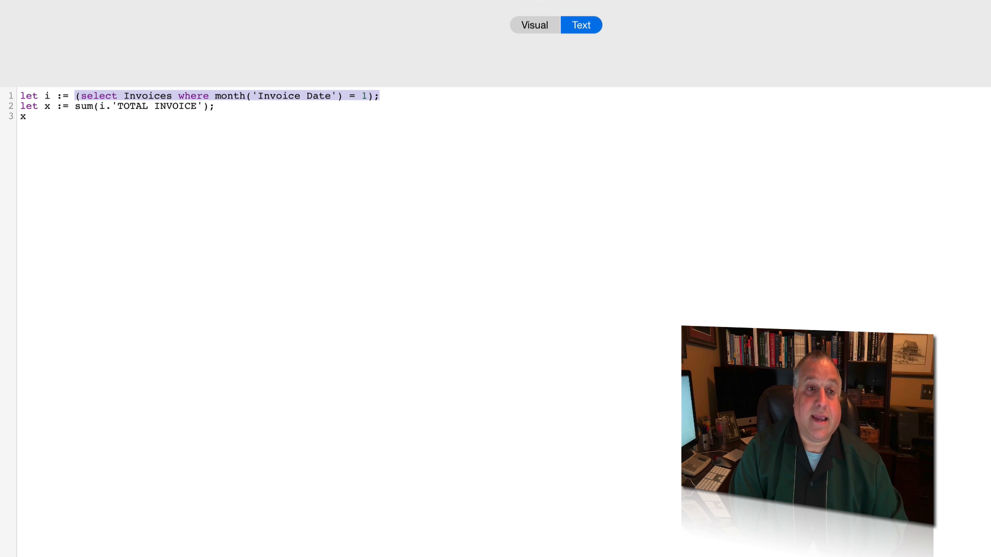
pyautogui.doubleClick(46, 96)
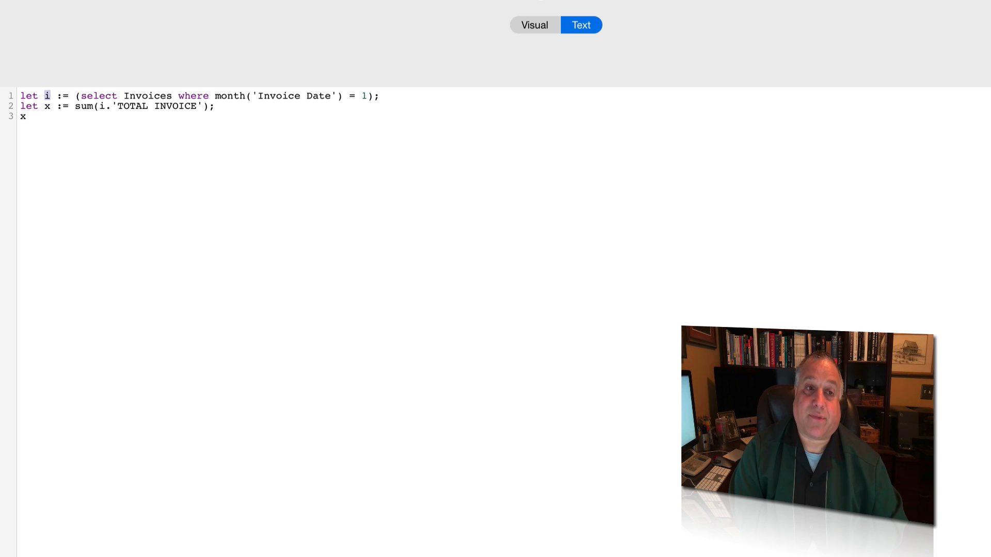
pyautogui.moveTo(111, 106); pyautogui.dragTo(202, 106)
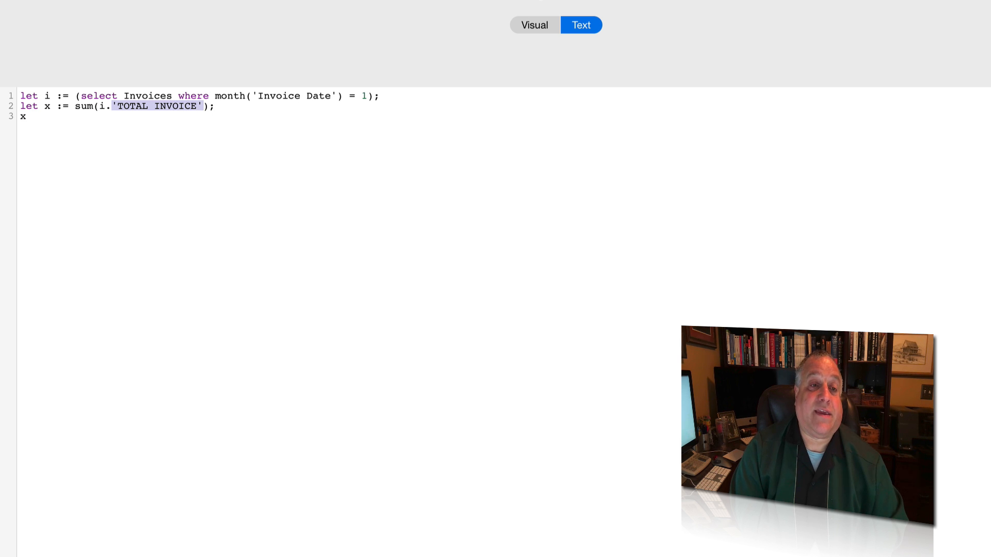
pyautogui.moveTo(94, 107); pyautogui.dragTo(75, 107)
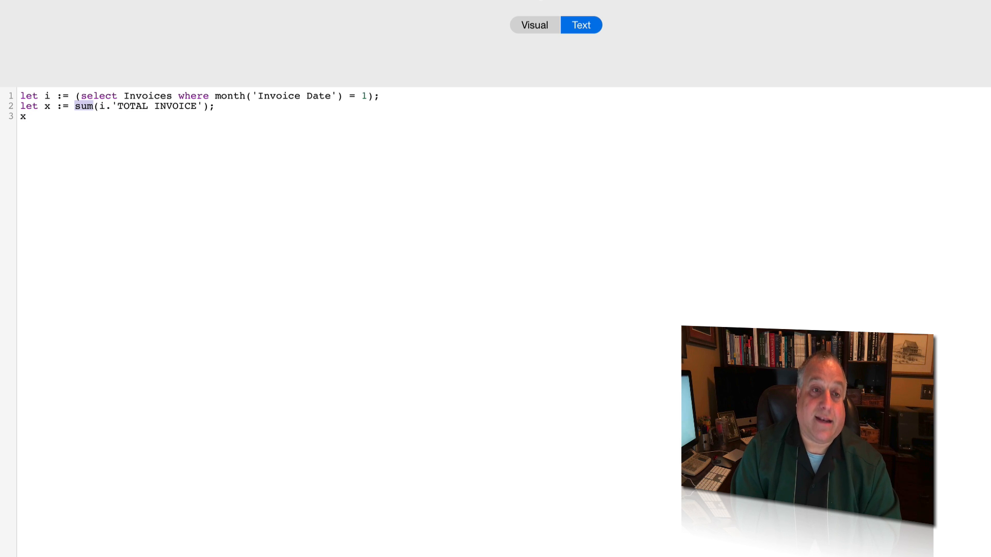
pyautogui.click(99, 106)
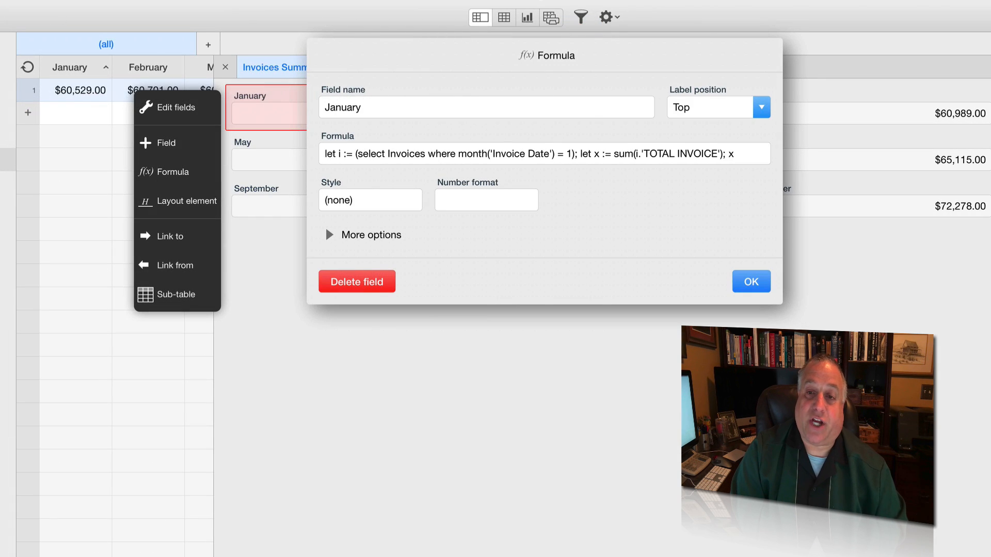
pyautogui.click(752, 282)
# - Check the February, July and December formulas for the month number each compares with Invoice Date
pyautogui.click(613, 113)
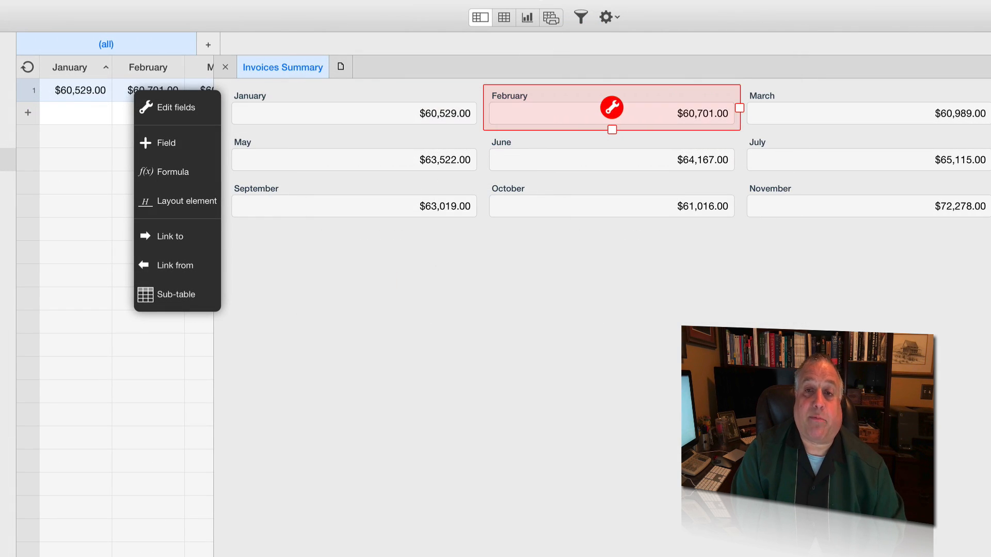
pyautogui.click(613, 106)
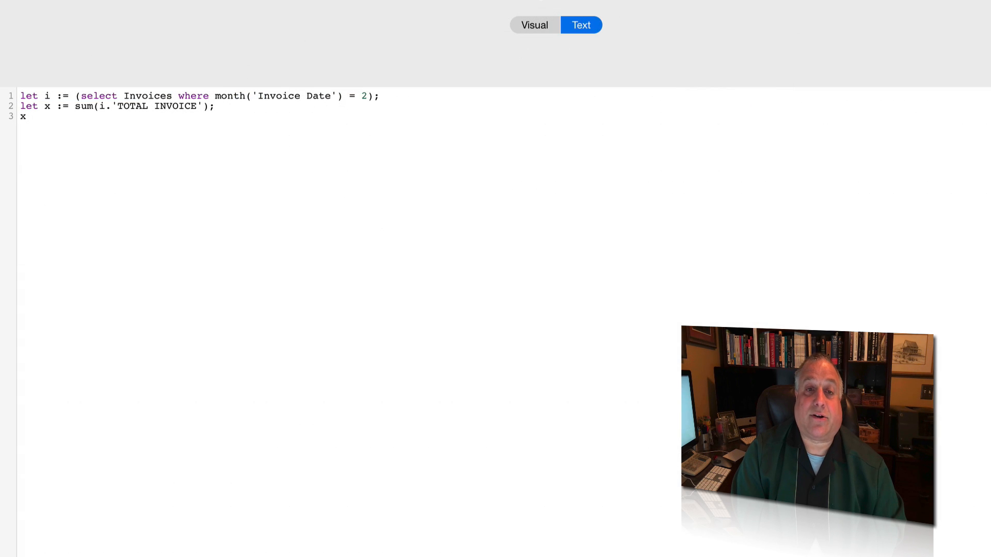
pyautogui.hotkey('shift', 'Right')
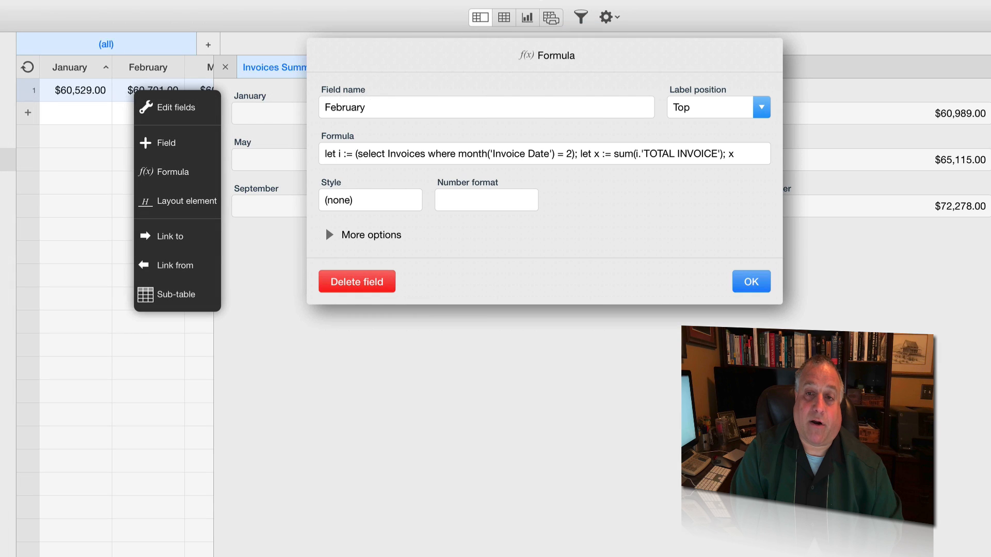
pyautogui.click(752, 282)
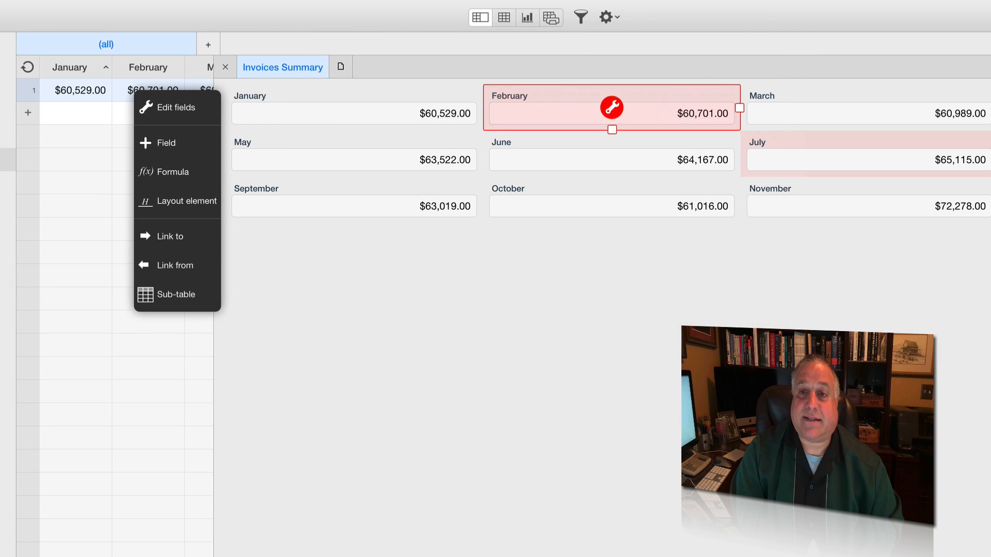
pyautogui.click(857, 156)
pyautogui.click(870, 153)
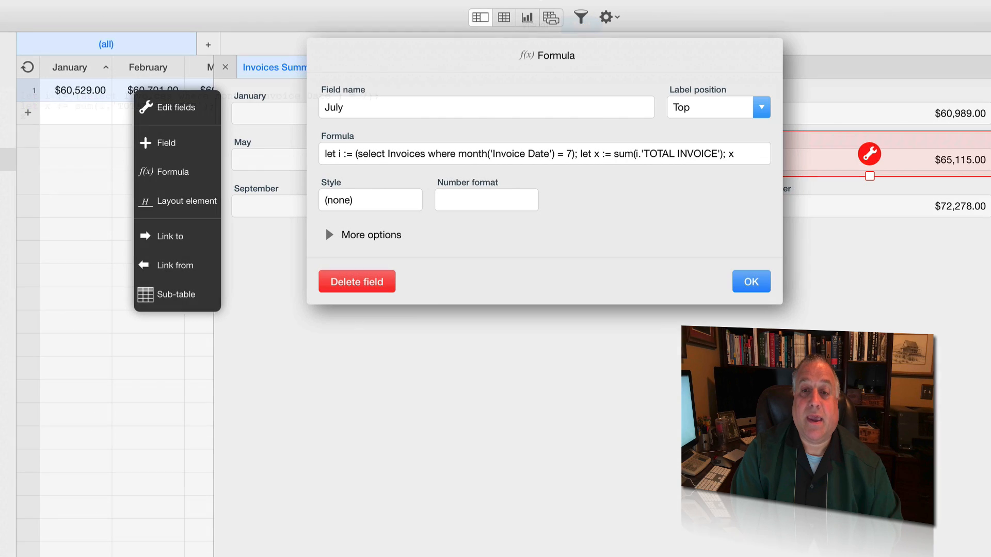
pyautogui.press('Return')
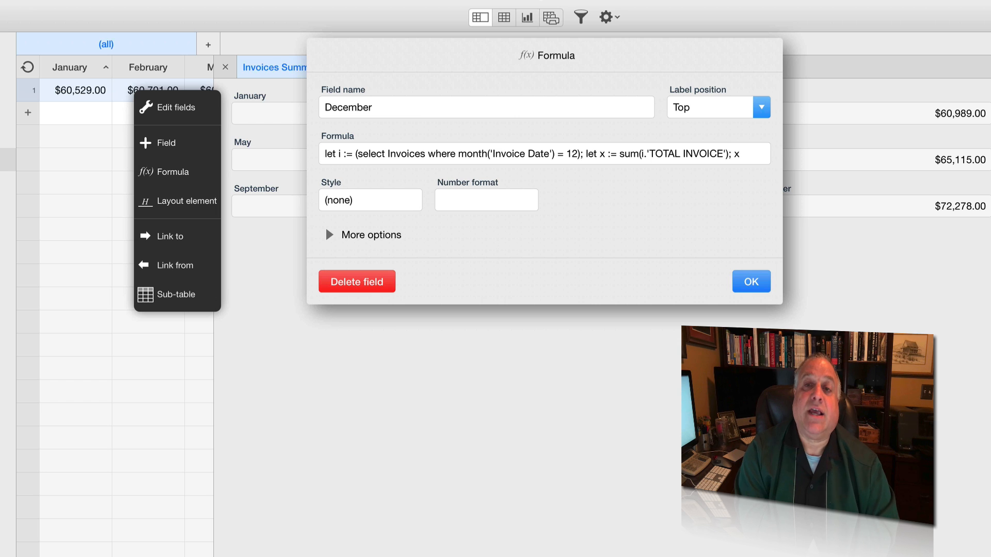
pyautogui.click(752, 282)
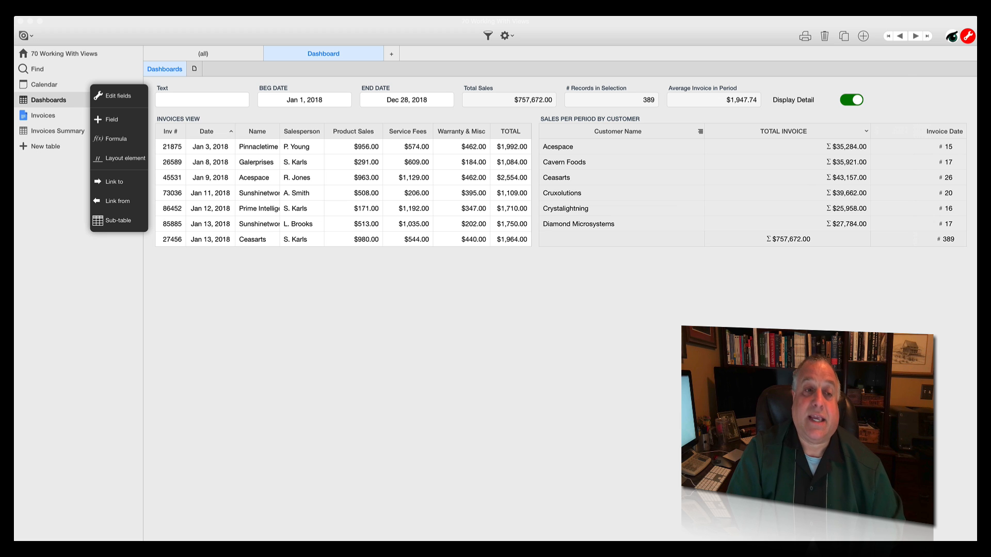
# - Add a Chart layout element beneath the two dashboard views, extend its height to fill the remaining space, and save the changes
pyautogui.click(118, 159)
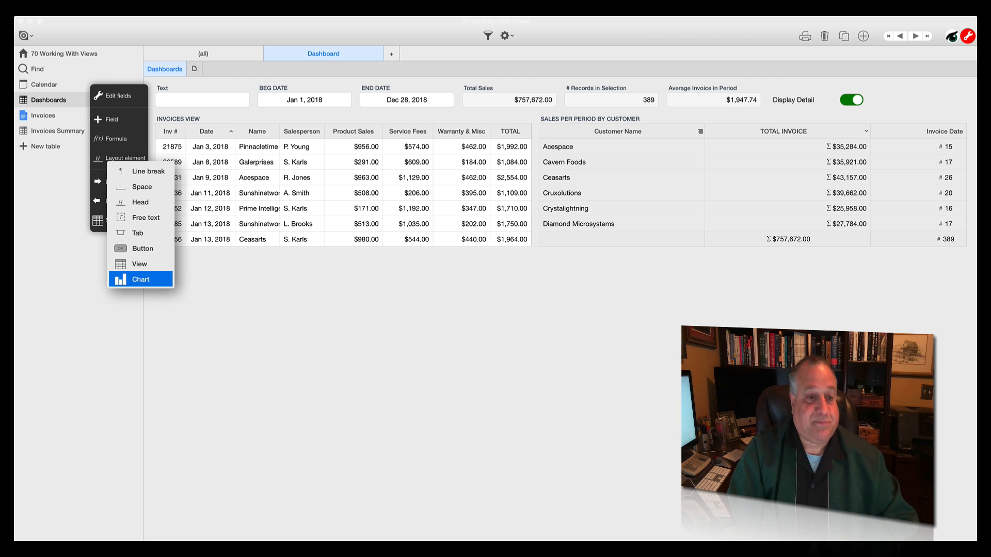
pyautogui.click(140, 279)
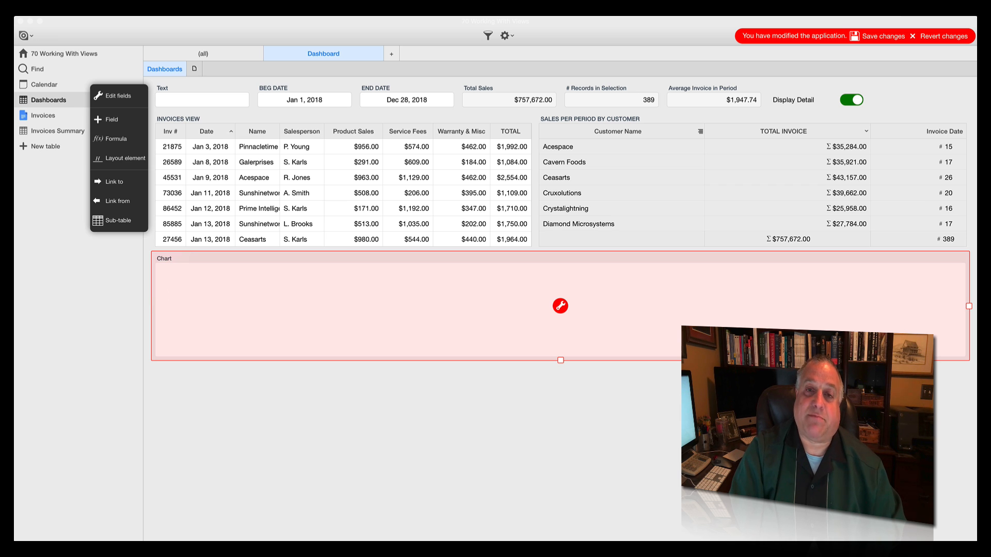
pyautogui.moveTo(561, 361); pyautogui.dragTo(560, 531)
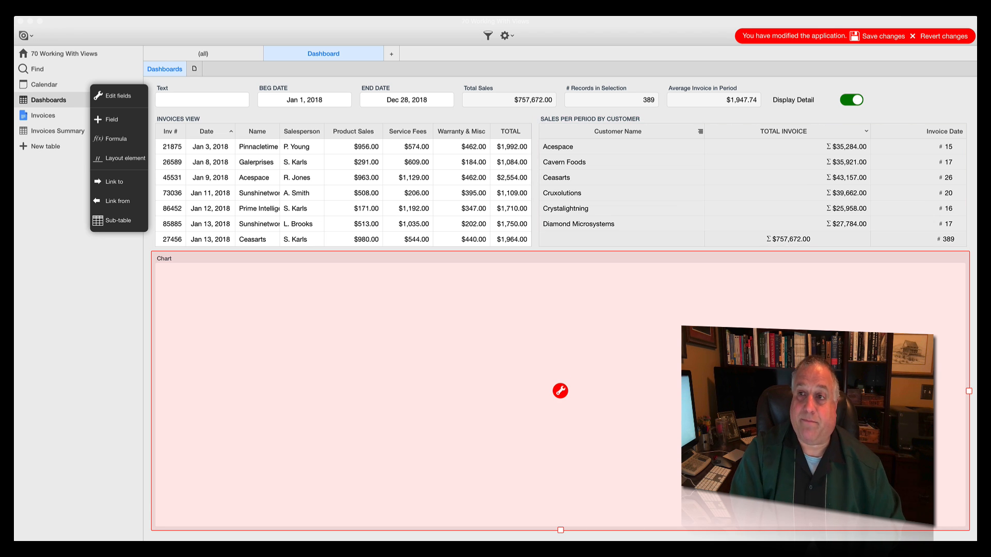
pyautogui.click(883, 36)
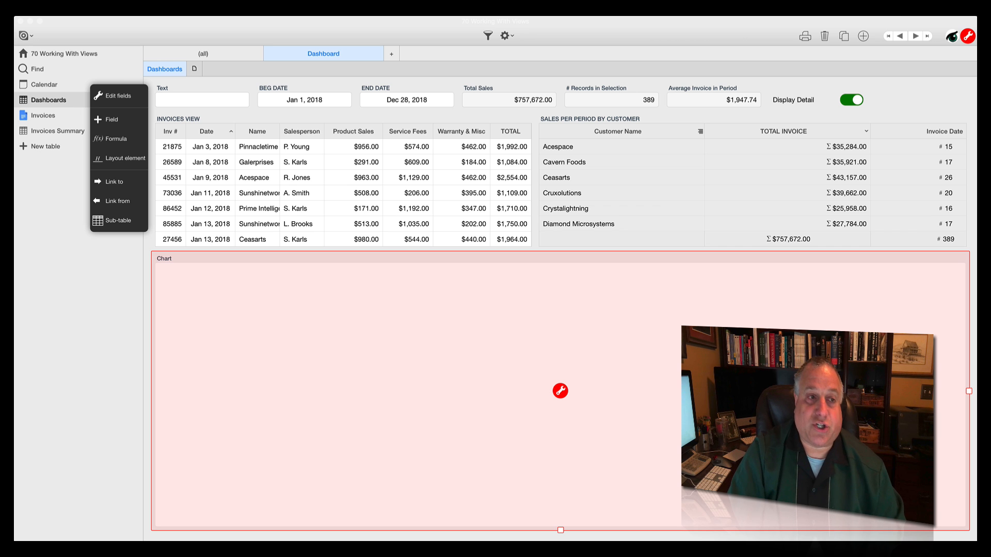
# - Set the new chart's formula to select 'Invoices Summary'
pyautogui.click(560, 390)
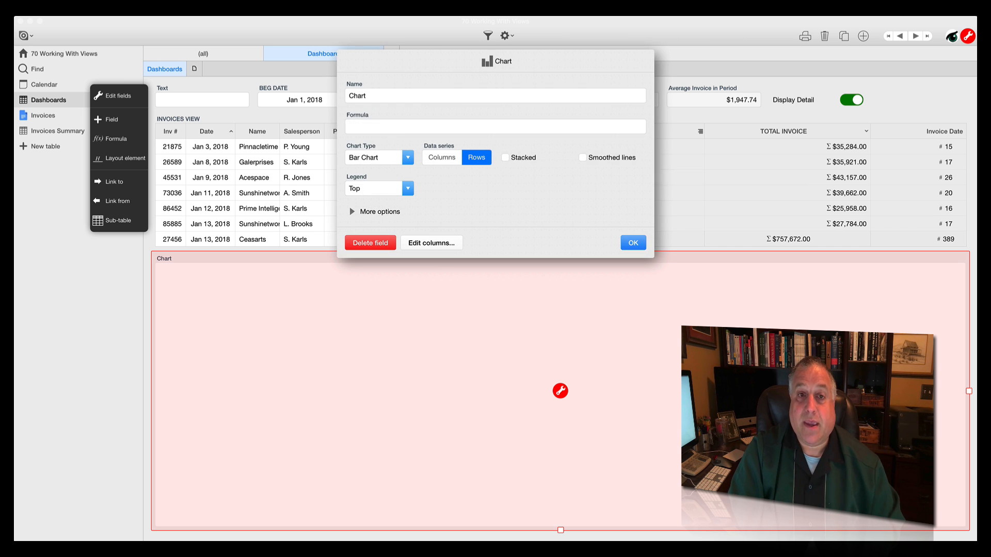
pyautogui.click(495, 126)
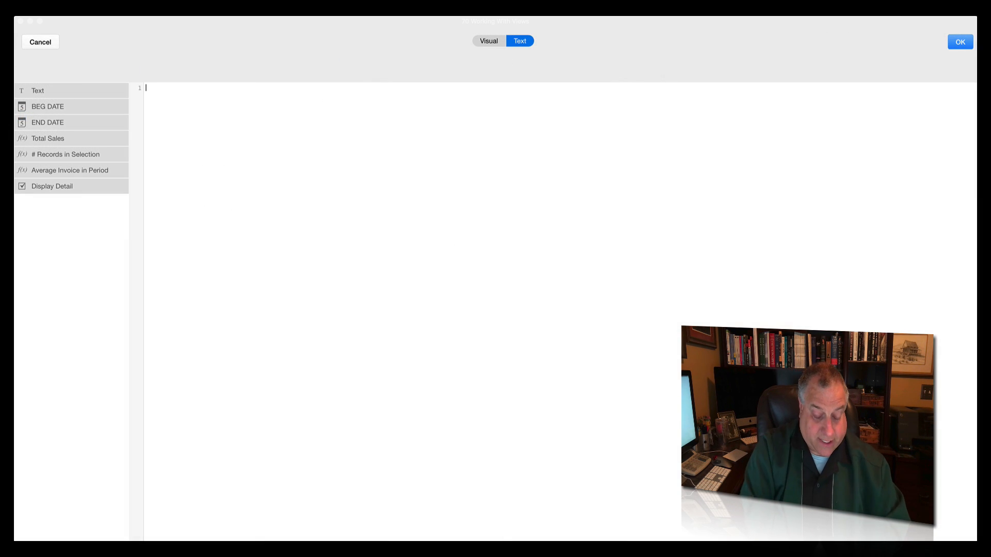
pyautogui.write('select')
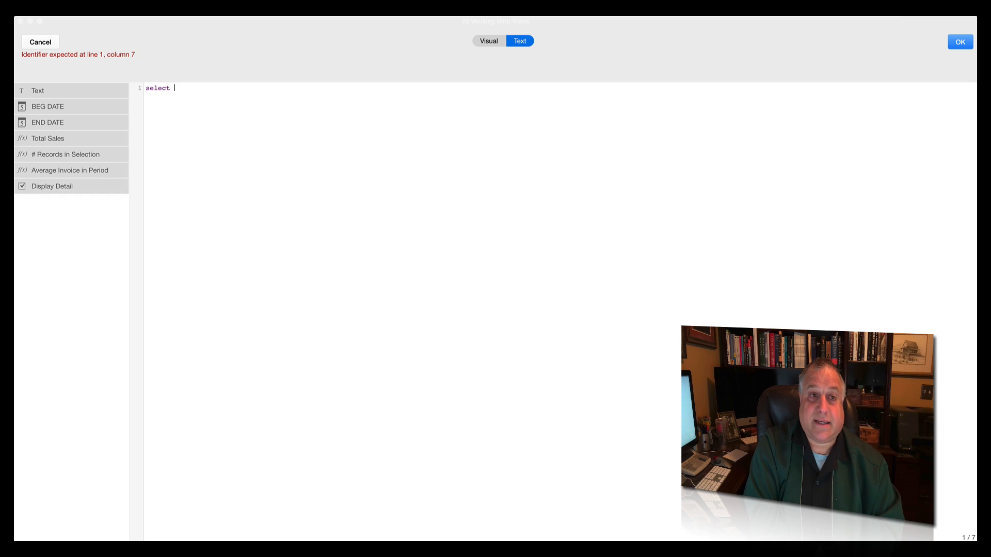
pyautogui.write(" 'Invoi")
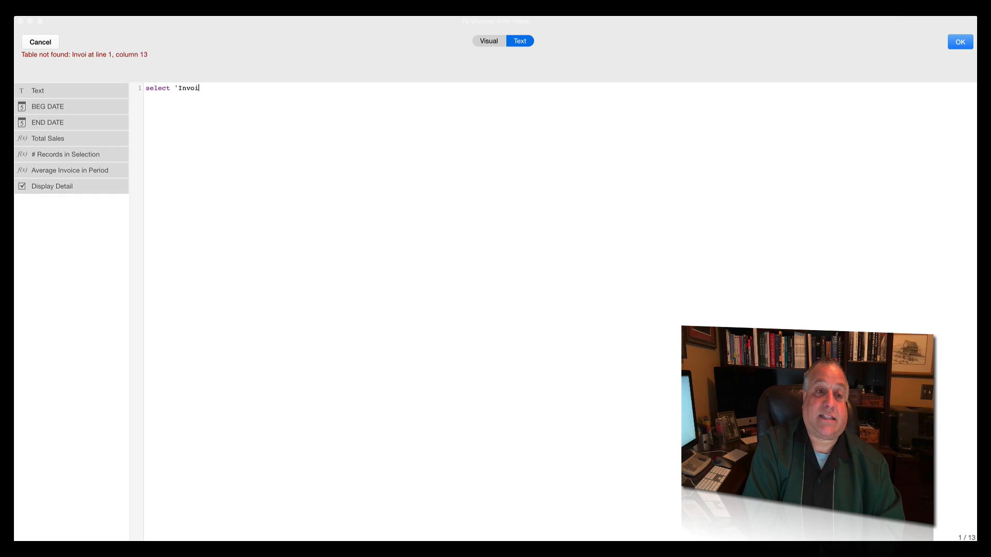
pyautogui.write("ces Summary'")
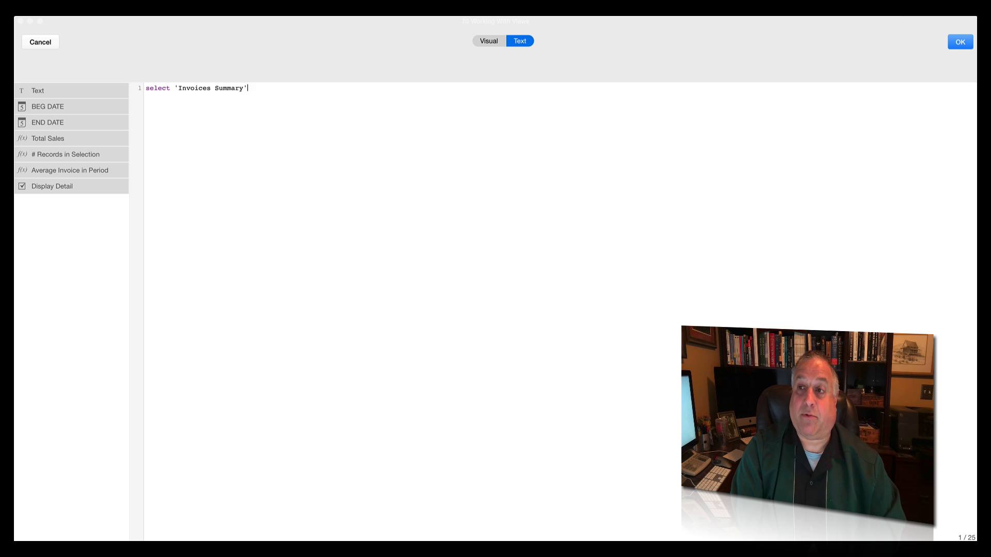
pyautogui.click(960, 41)
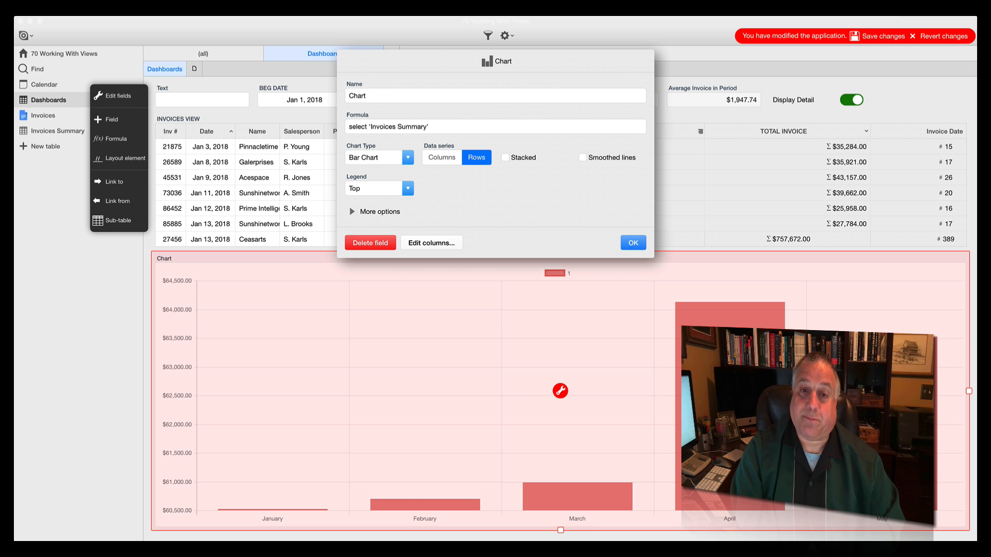
# - Make January through December the chart's visible columns in calendar order and accept the chart settings
pyautogui.click(431, 242)
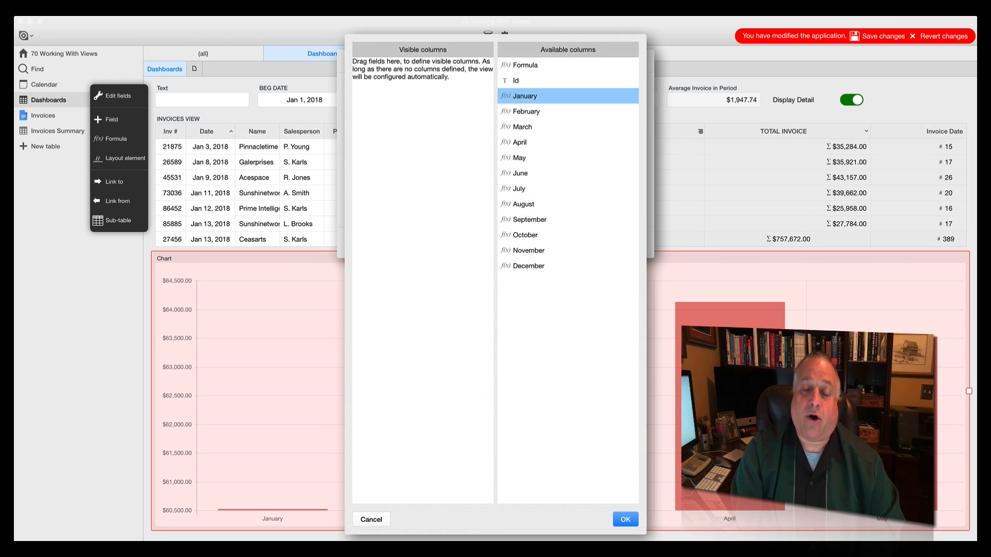
pyautogui.moveTo(525, 96); pyautogui.dragTo(480, 129)
pyautogui.moveTo(520, 96); pyautogui.dragTo(480, 137)
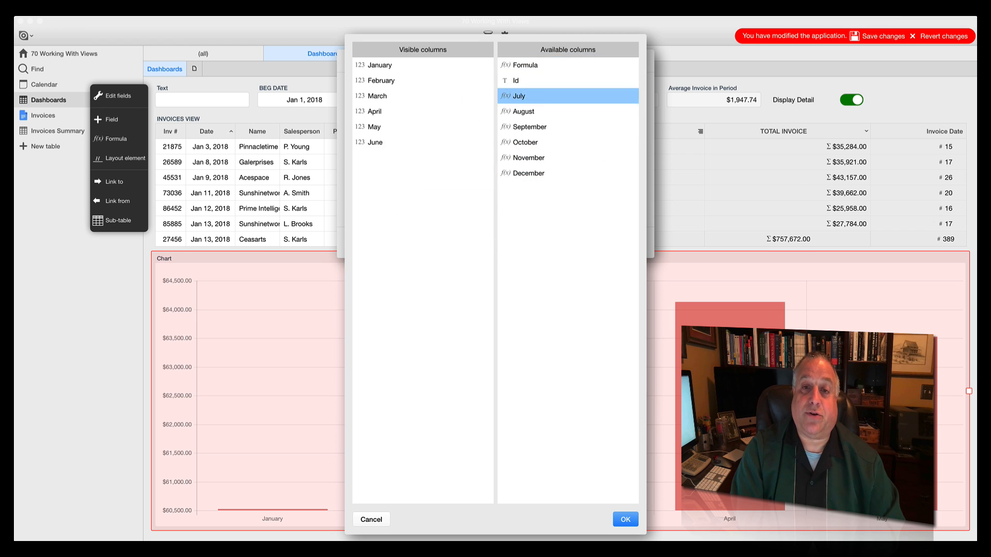
pyautogui.moveTo(519, 96); pyautogui.dragTo(465, 150)
pyautogui.moveTo(524, 96); pyautogui.dragTo(510, 194)
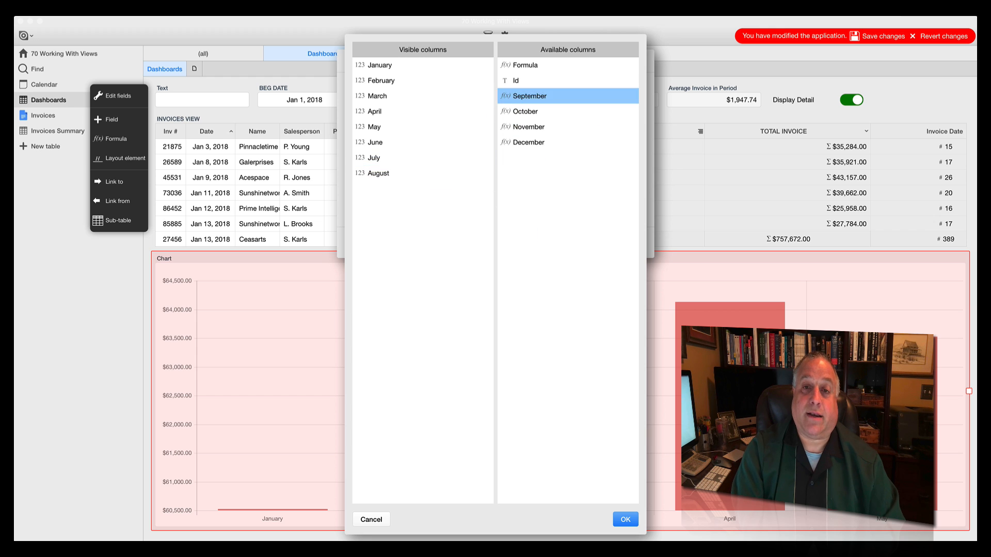
pyautogui.moveTo(526, 96); pyautogui.dragTo(429, 233)
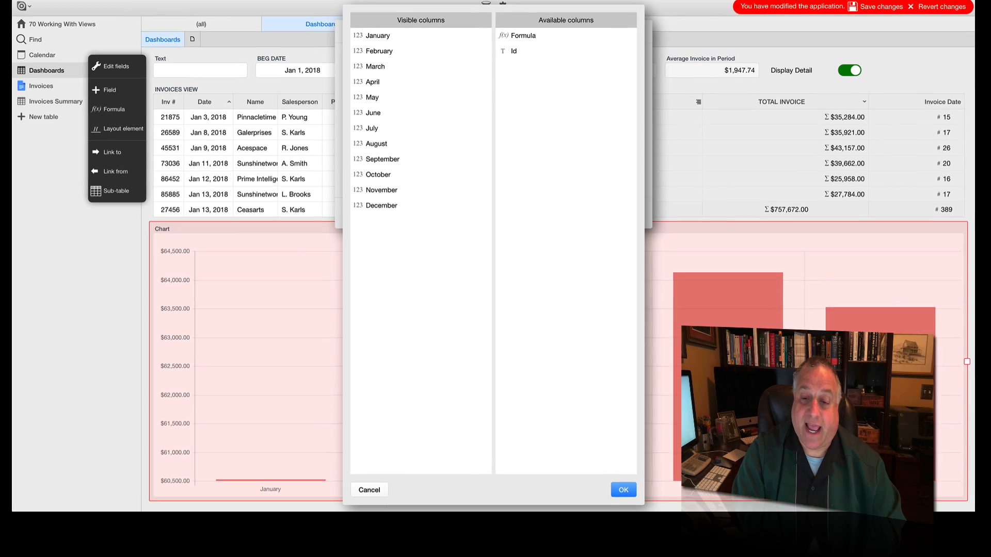
pyautogui.click(624, 490)
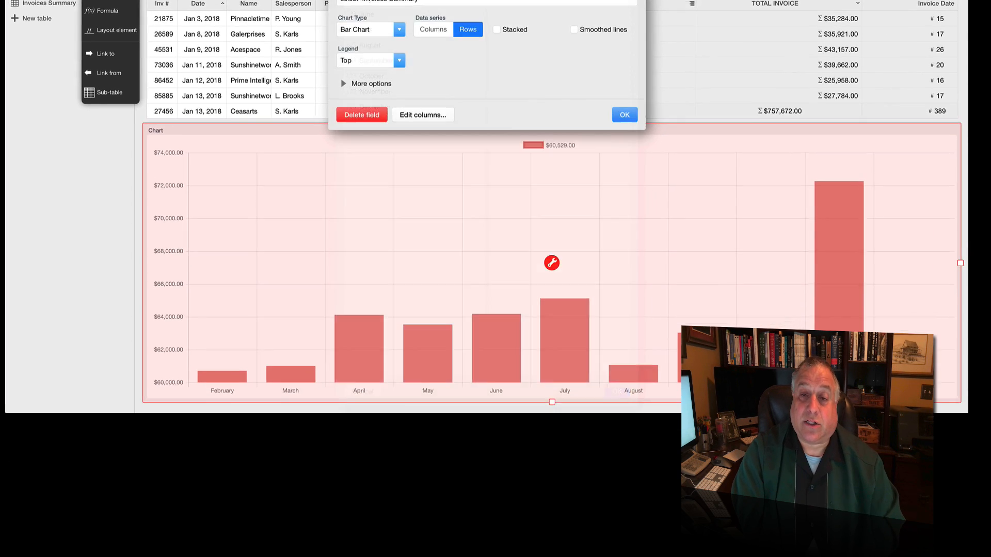
pyautogui.click(632, 213)
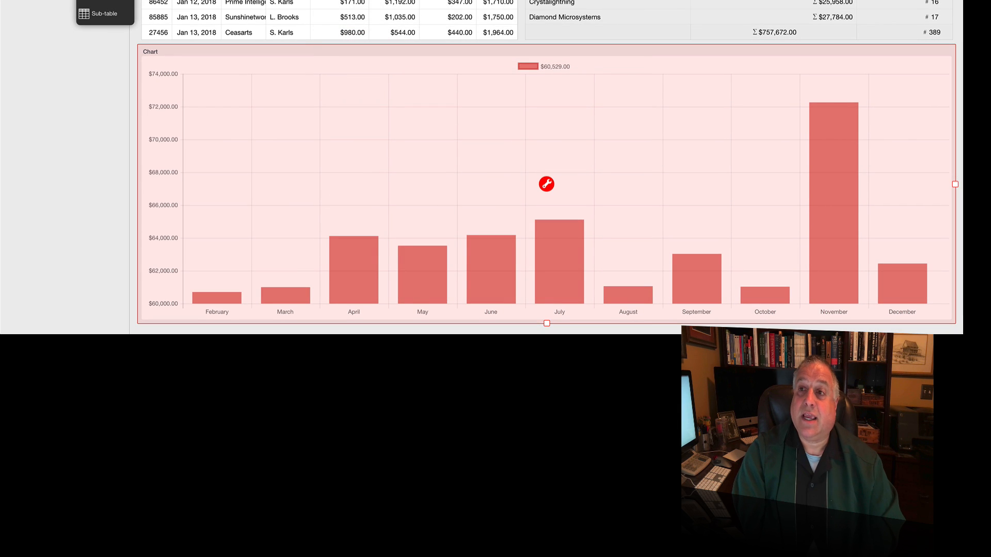
# - Set the monthly bar chart's legend to (none) and leave edit mode
pyautogui.click(547, 184)
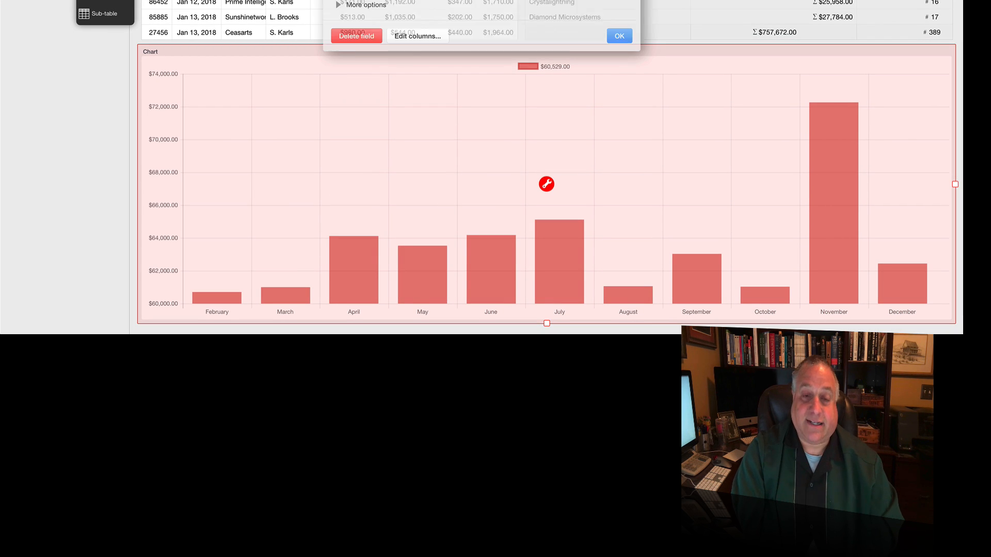
pyautogui.click(365, 0)
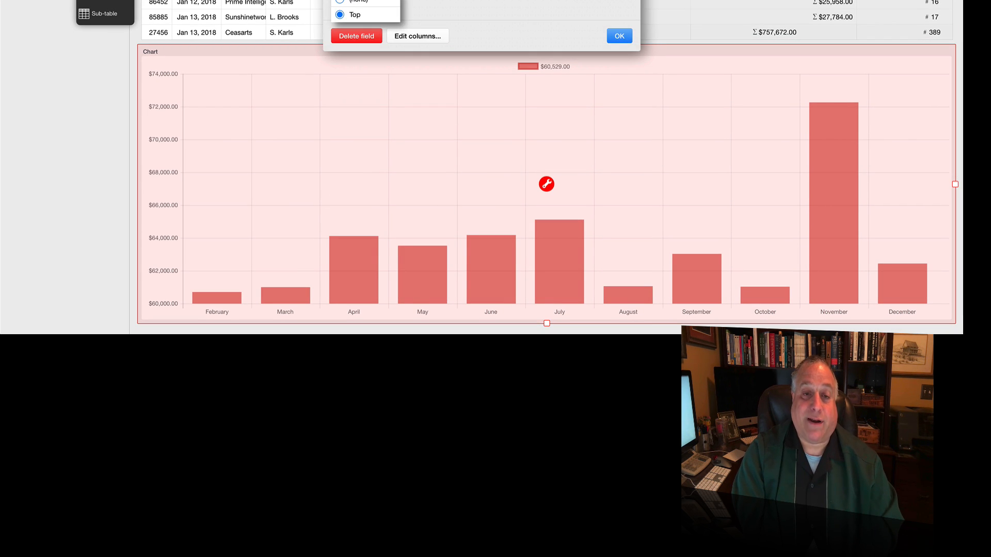
pyautogui.click(358, 1)
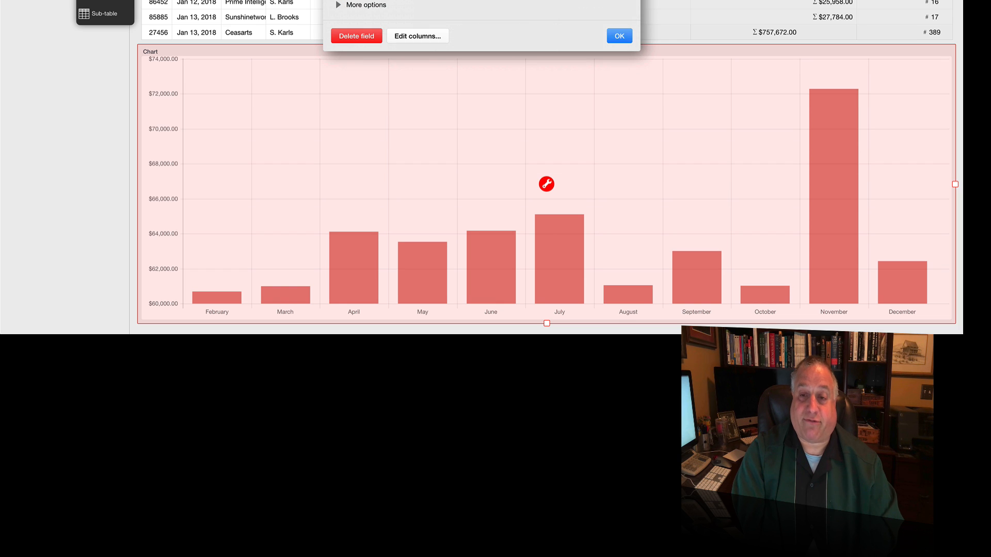
pyautogui.press('Return')
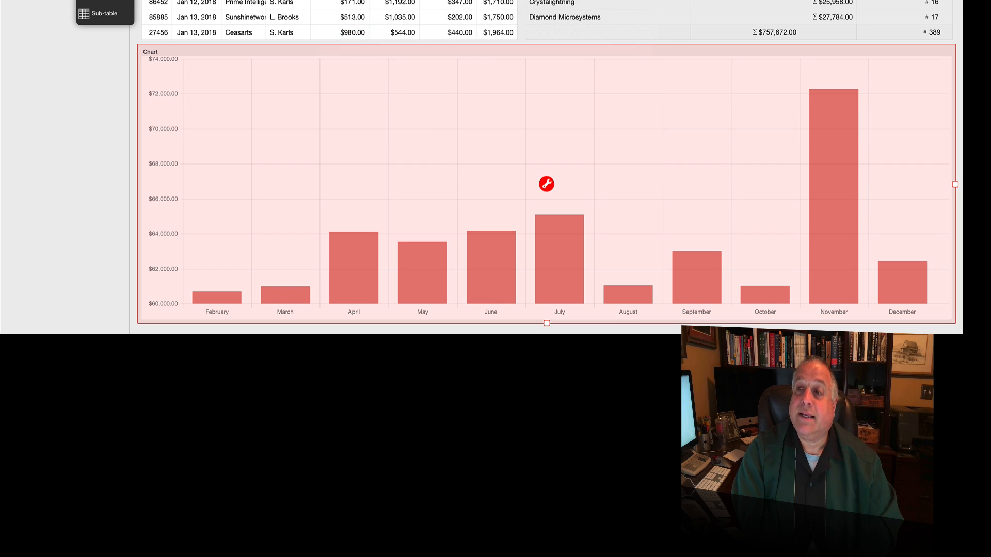
pyautogui.press('Escape')
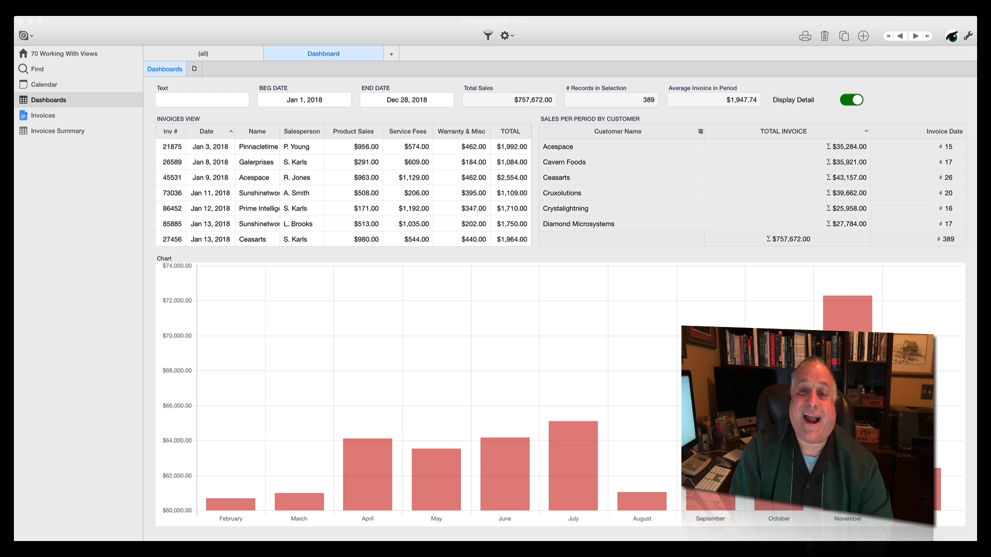
# - In the Sales Per Period By Customer view, expand and collapse the Ceasarts group, and expand the Acespace group to view its invoices
pyautogui.click(556, 178)
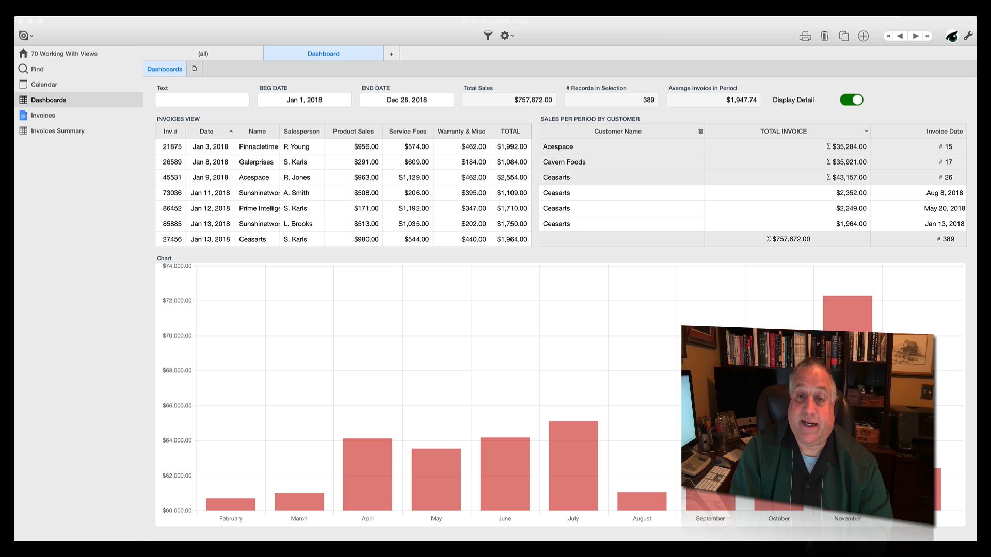
pyautogui.click(556, 178)
pyautogui.click(558, 147)
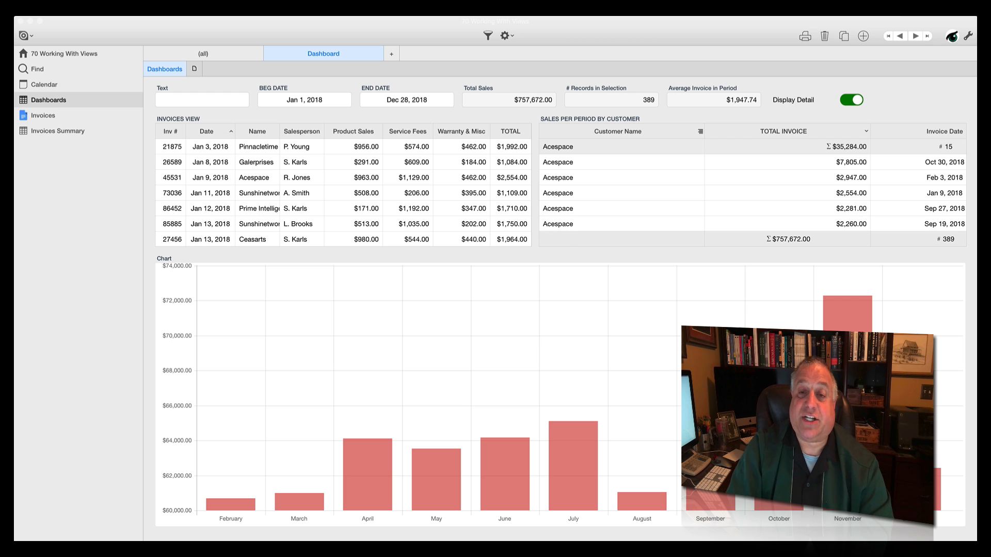
# - Look through the Sales Per Period By Customer view, collapsing the Acespace group and expanding and collapsing the Crystalightning group
pyautogui.scroll(-3, 752, 186)
pyautogui.scroll(-8, 753, 185)
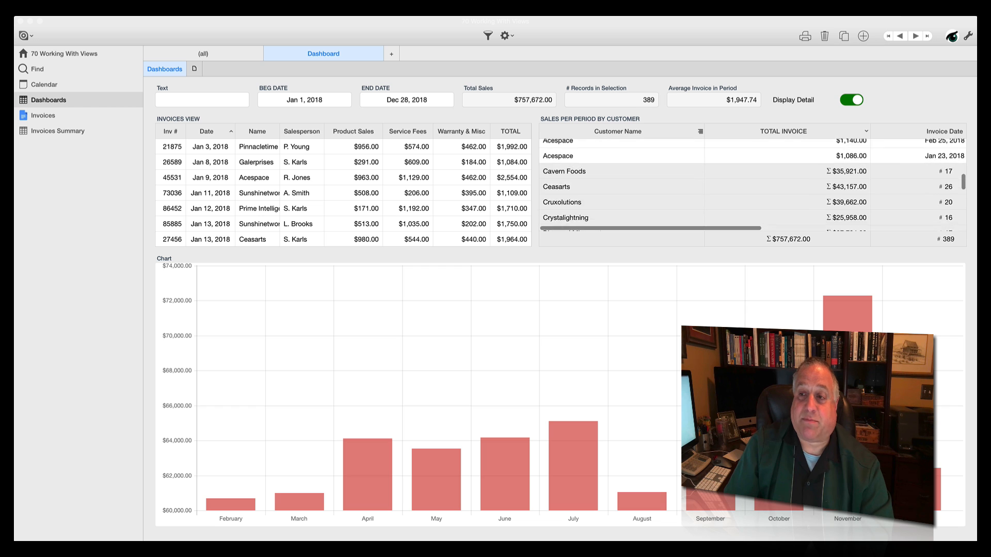
pyautogui.scroll(11, 753, 185)
pyautogui.click(557, 147)
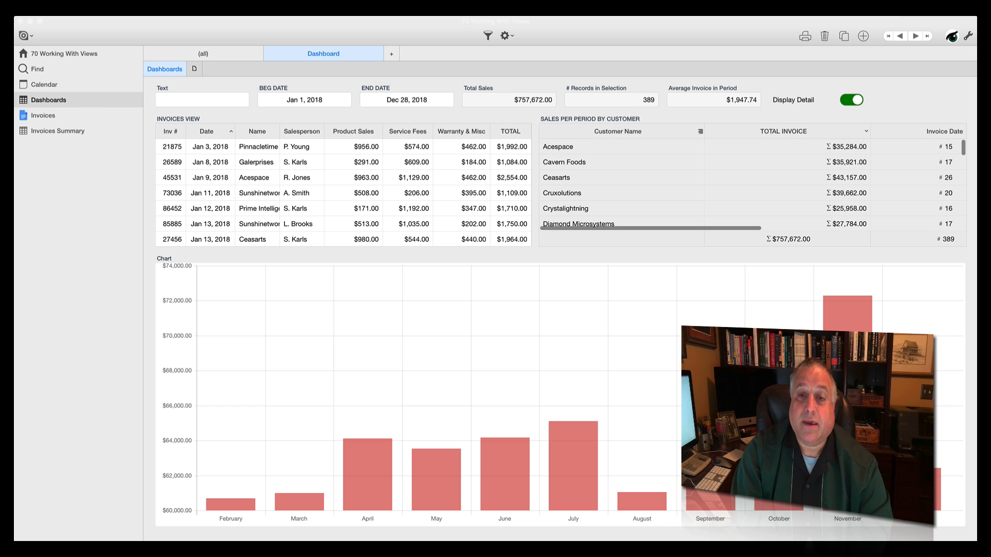
pyautogui.click(566, 209)
pyautogui.scroll(-6, 752, 186)
pyautogui.scroll(4, 752, 185)
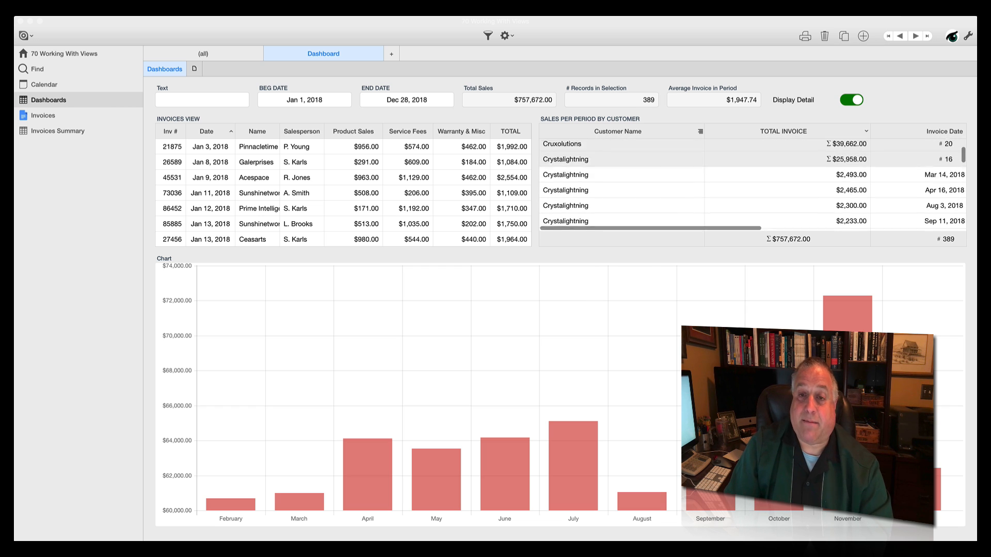
pyautogui.scroll(1, 753, 186)
pyautogui.click(566, 174)
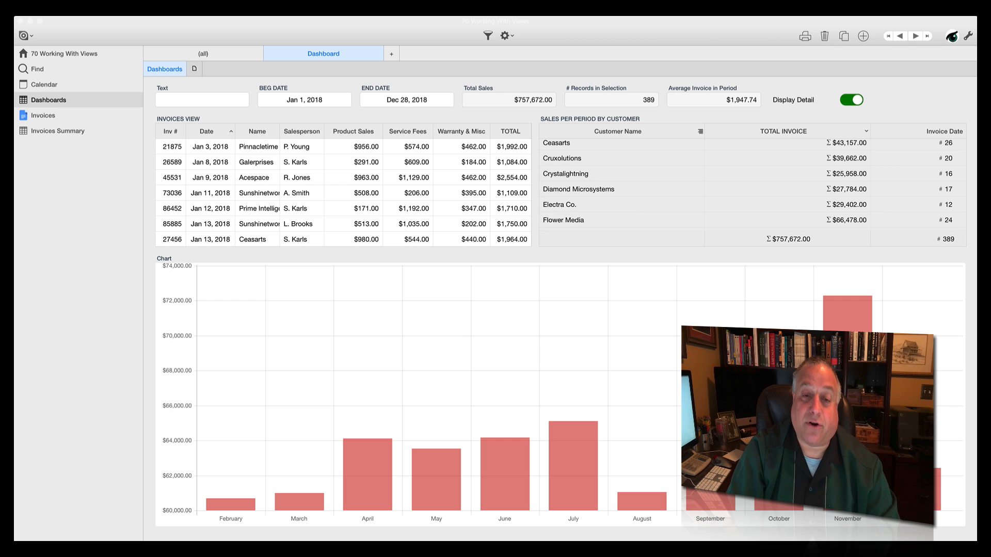
# - Review the monthly bar chart's settings in edit mode, close them without changes and leave edit mode
pyautogui.click(968, 36)
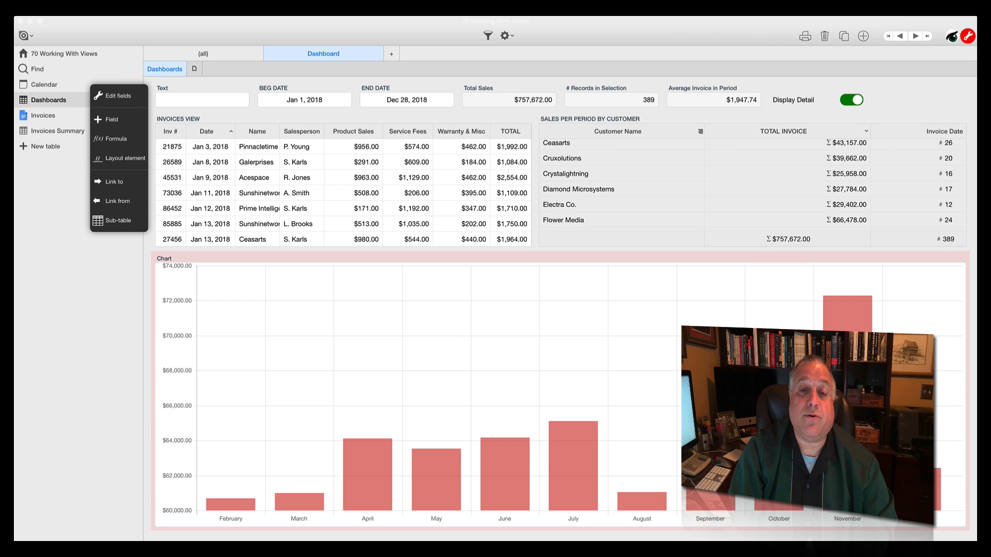
pyautogui.click(561, 391)
pyautogui.click(561, 391)
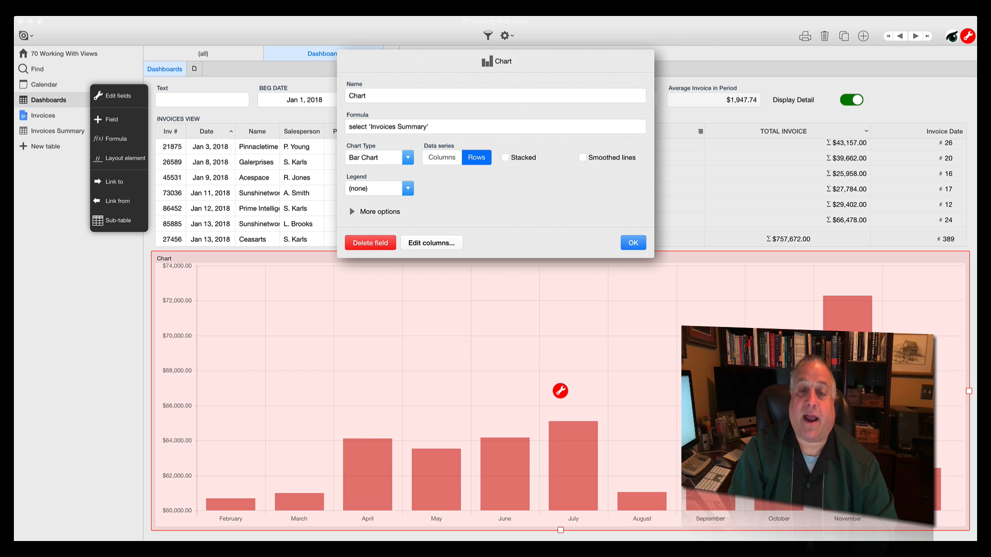
pyautogui.click(633, 244)
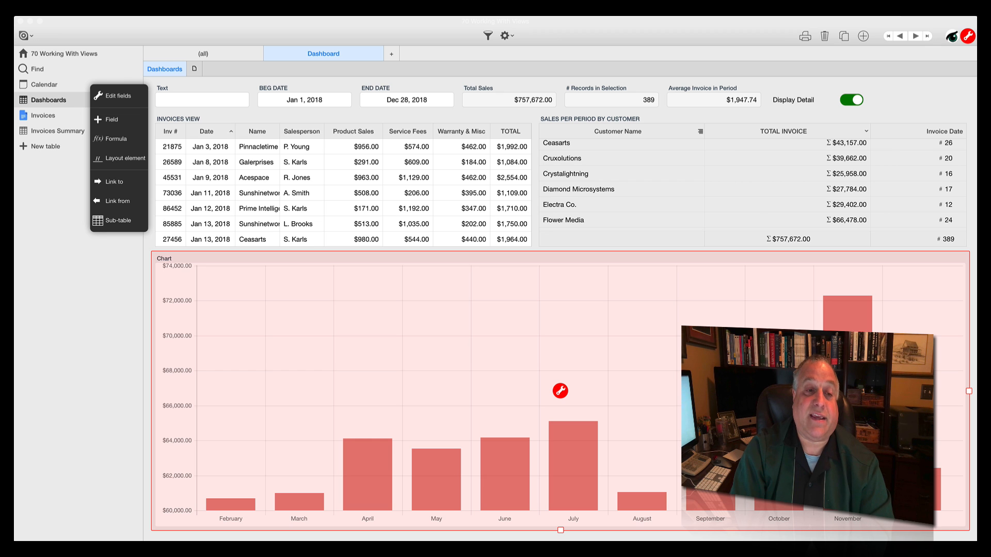
pyautogui.click(968, 36)
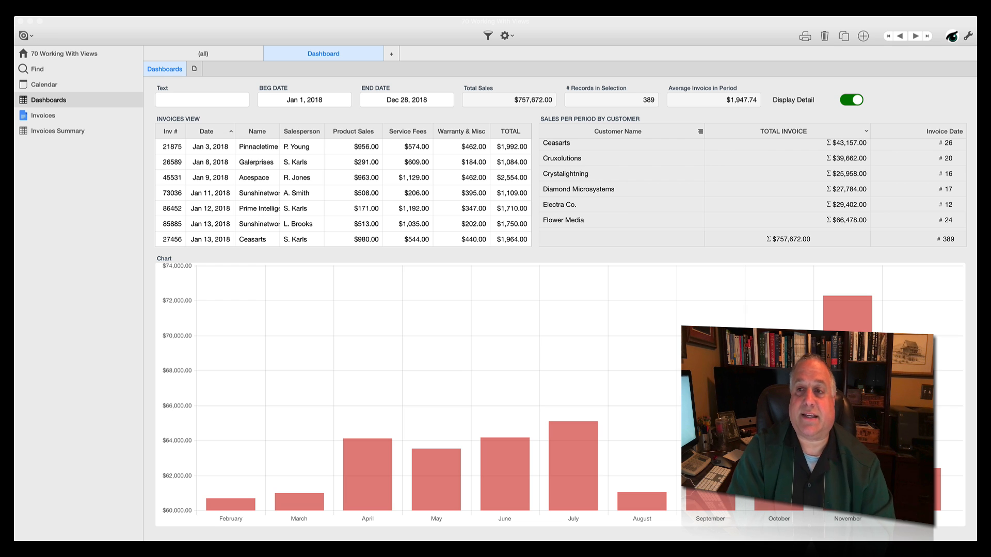
# - Change the dashboard chart to a Line Chart with smoothed lines, save the changes and leave edit mode
pyautogui.click(968, 35)
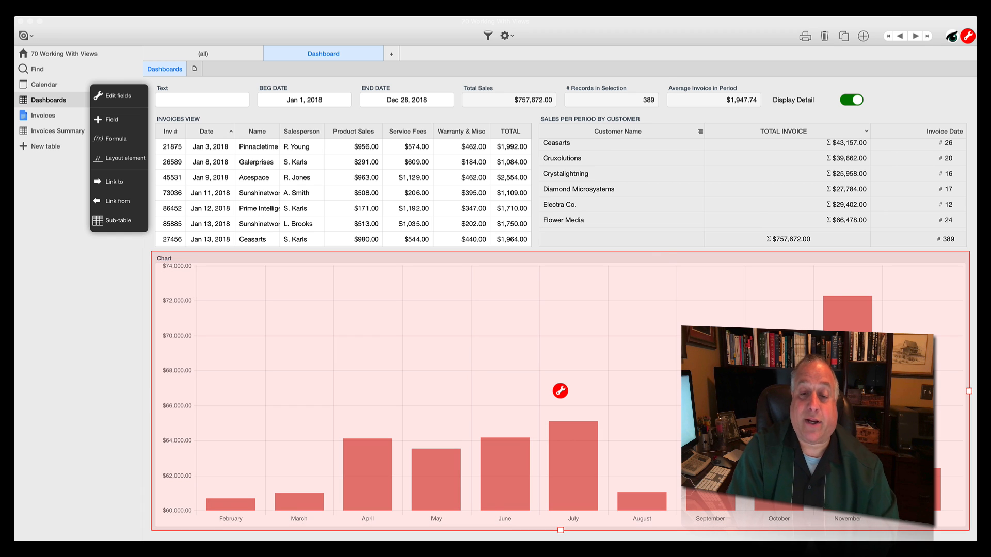
pyautogui.click(560, 391)
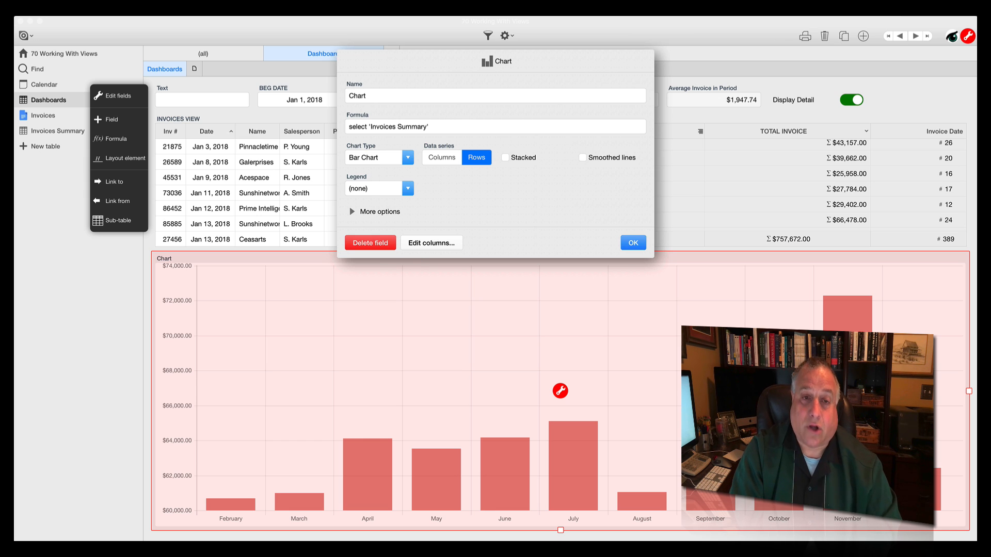
pyautogui.click(407, 157)
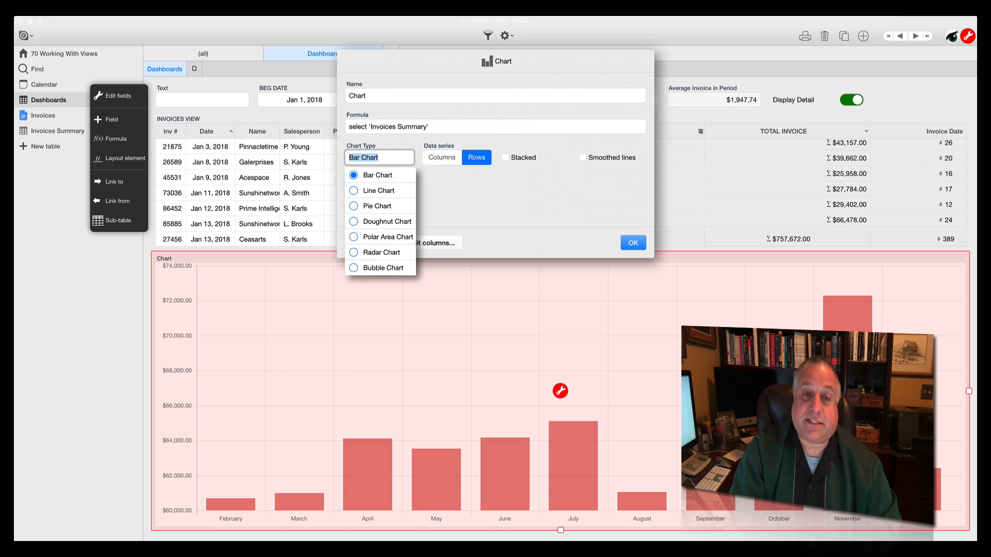
pyautogui.click(379, 191)
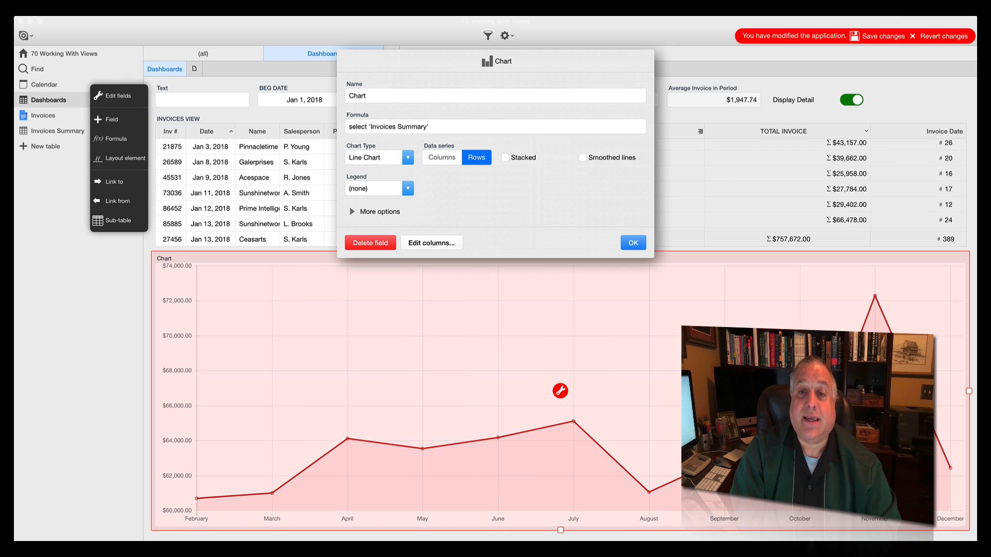
pyautogui.click(583, 157)
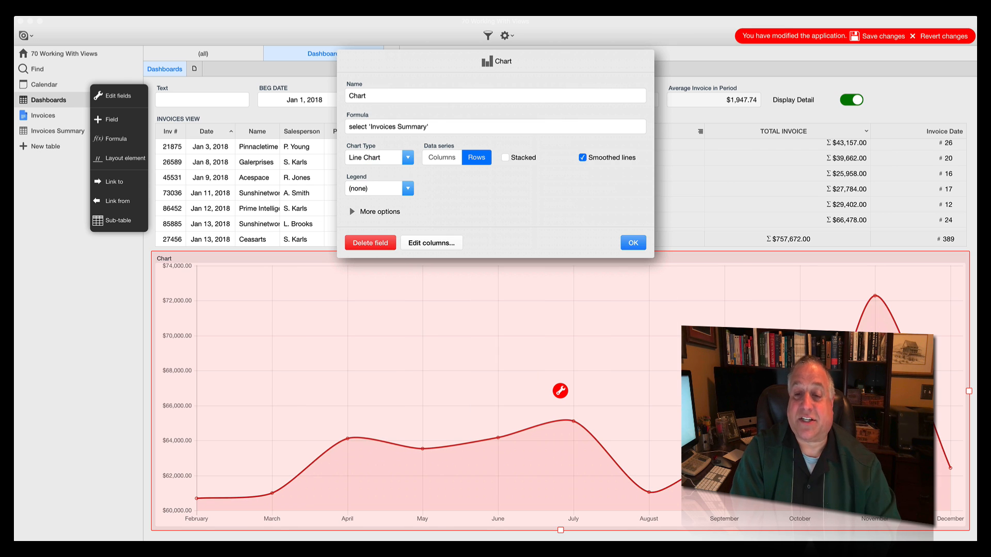
pyautogui.press('Return')
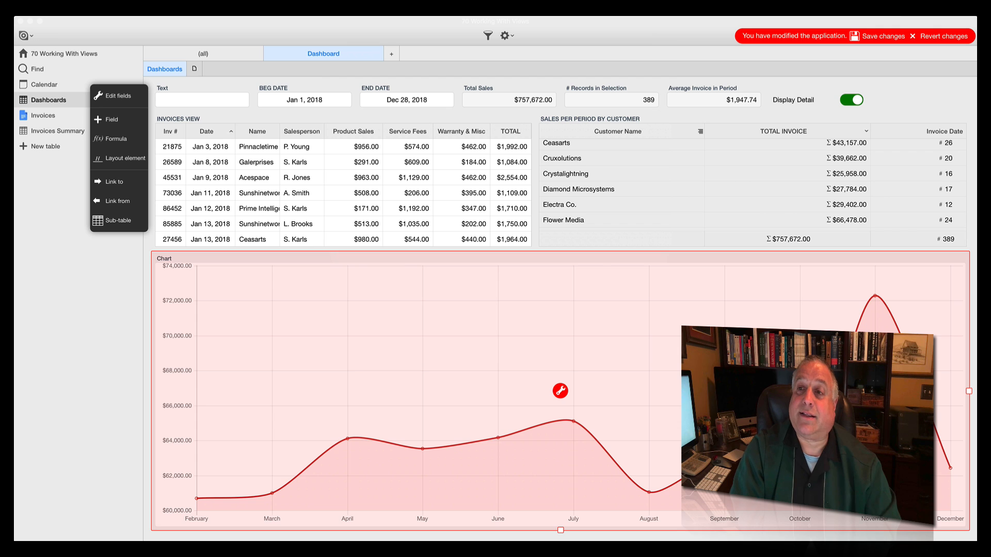
pyautogui.press('super+s')
pyautogui.click(968, 37)
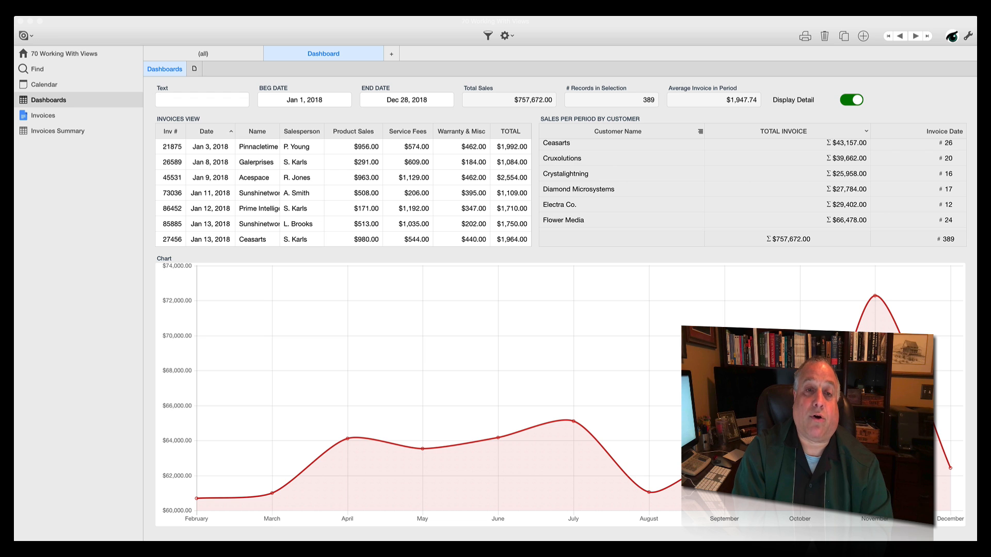
# - Set the dashboard's BEG DATE to Nov 1, 2018
pyautogui.click(407, 100)
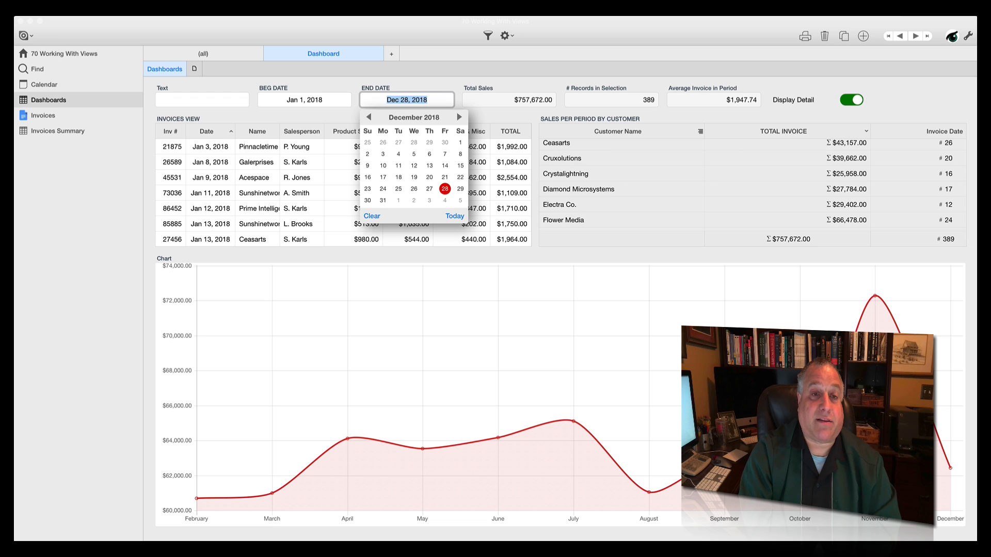
pyautogui.click(305, 100)
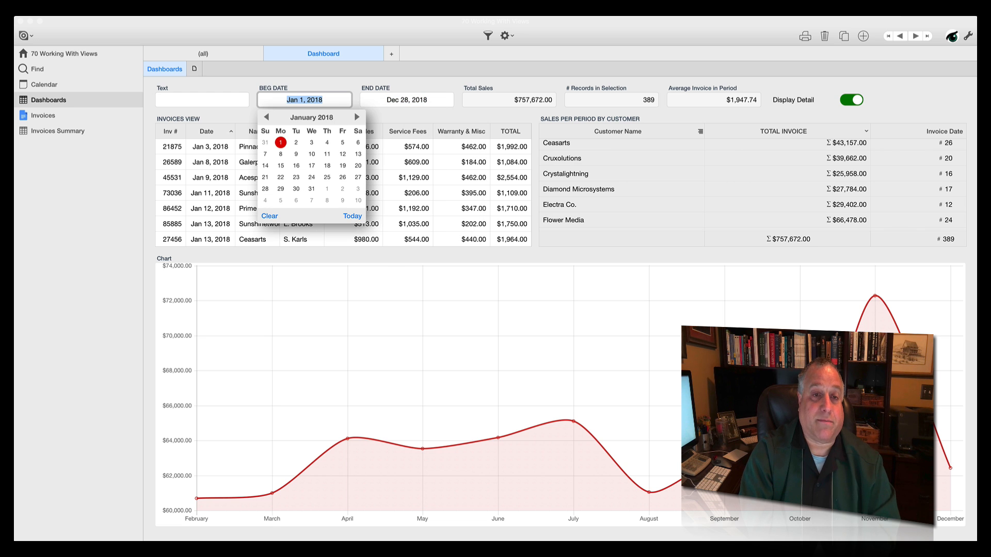
pyautogui.doubleClick(294, 100)
pyautogui.write('No')
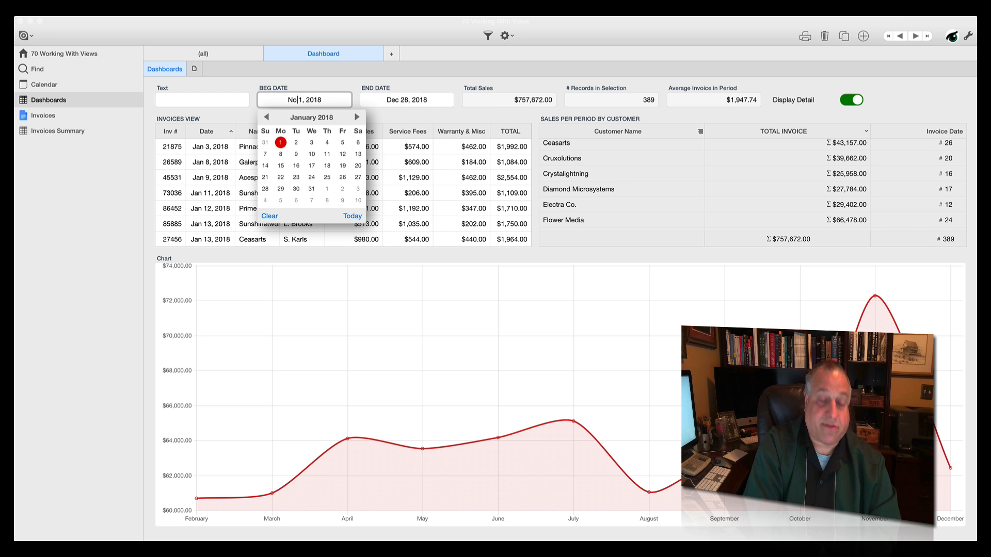
pyautogui.write('v')
pyautogui.press('Tab')
# - Set the dashboard's END DATE to Nov 30, 2018
pyautogui.click(386, 100)
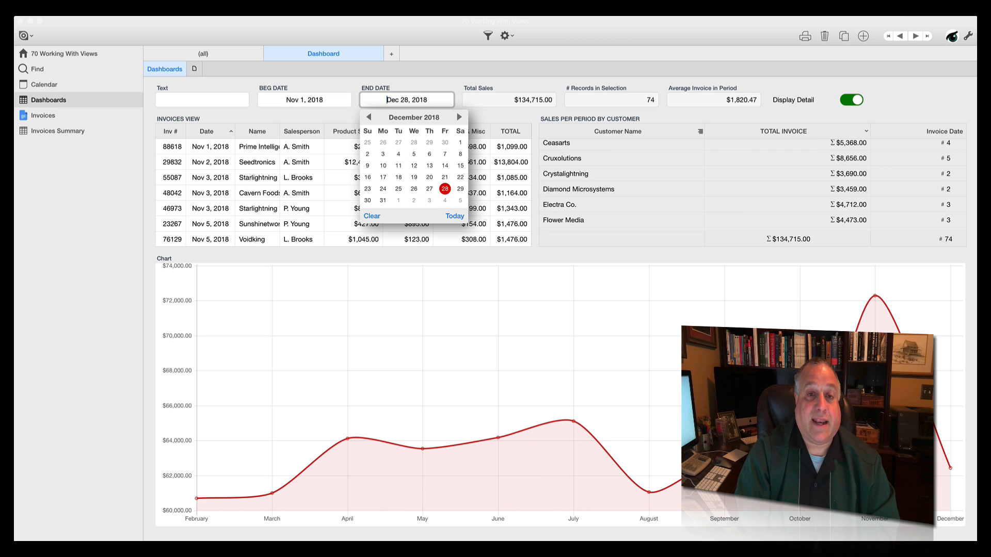
pyautogui.moveTo(386, 100); pyautogui.dragTo(408, 100)
pyautogui.write('Nov')
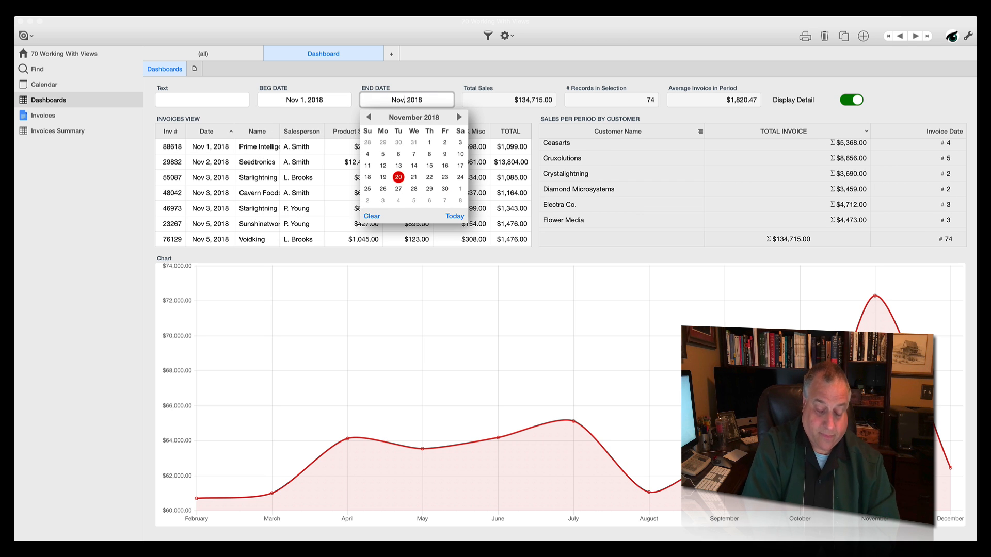
pyautogui.write(' 30')
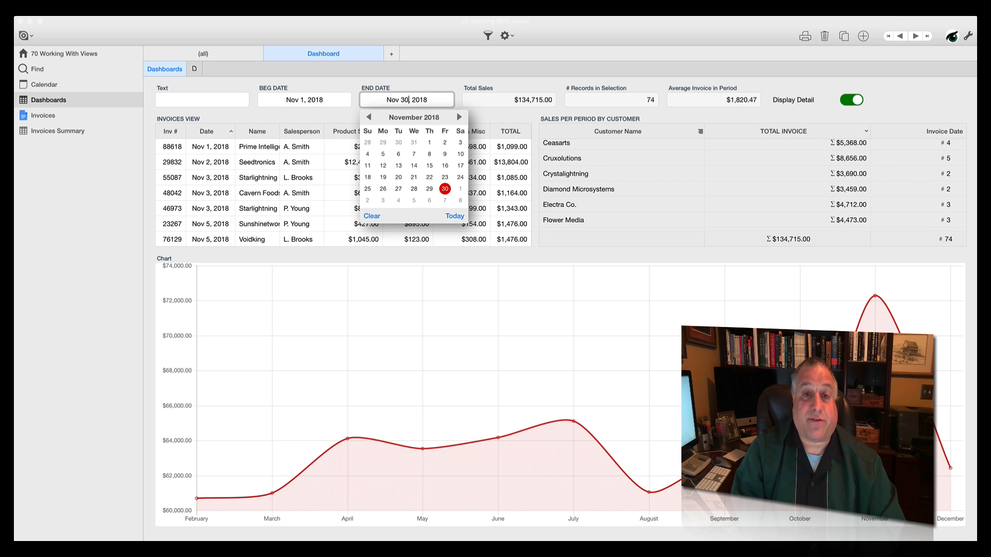
pyautogui.press('Return')
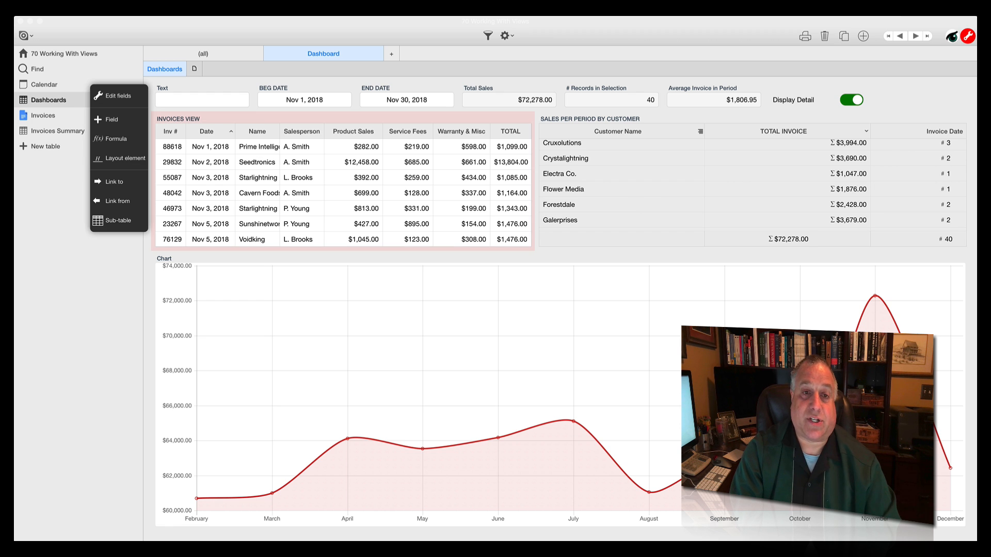
# - Examine the INVOICES VIEW formula's date variables and 'Invoice Date' condition in the editor, and close the view settings without changes
pyautogui.click(343, 182)
pyautogui.click(343, 181)
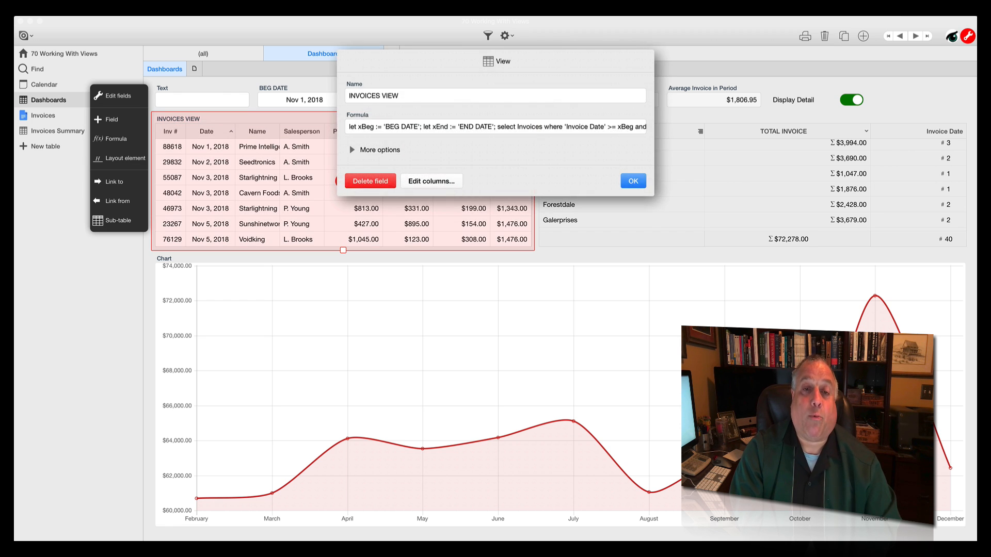
pyautogui.click(495, 127)
pyautogui.moveTo(239, 95); pyautogui.dragTo(146, 88)
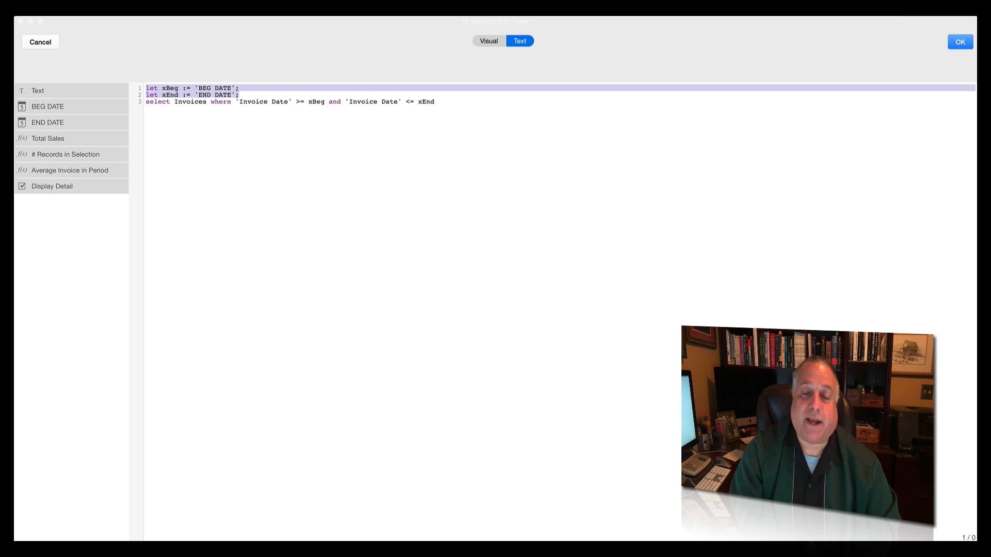
pyautogui.click(247, 102)
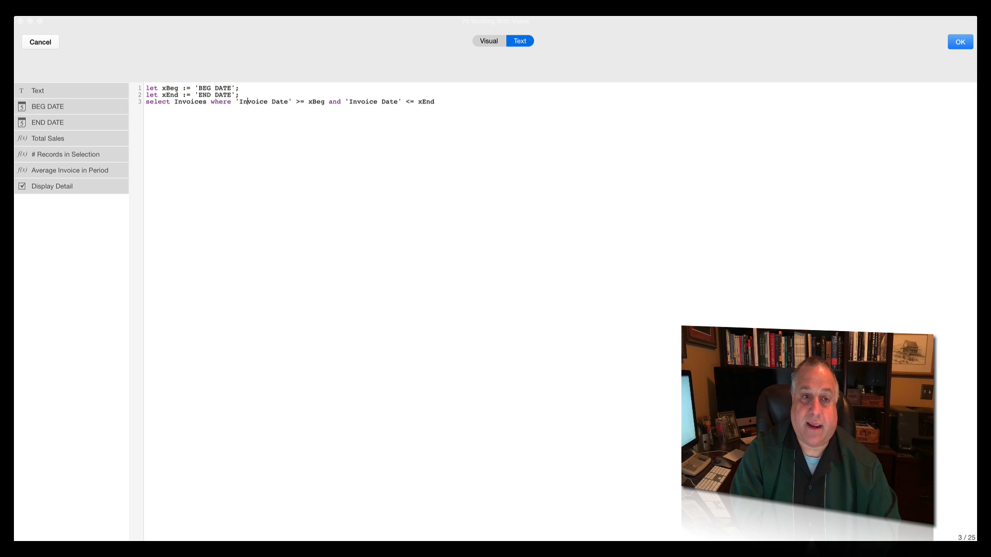
pyautogui.moveTo(238, 102); pyautogui.dragTo(288, 102)
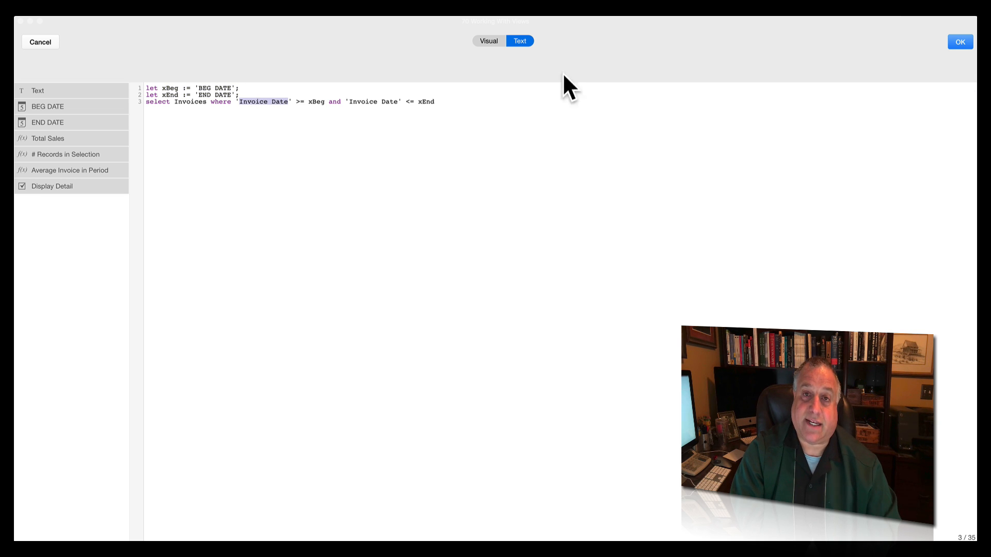
pyautogui.click(960, 42)
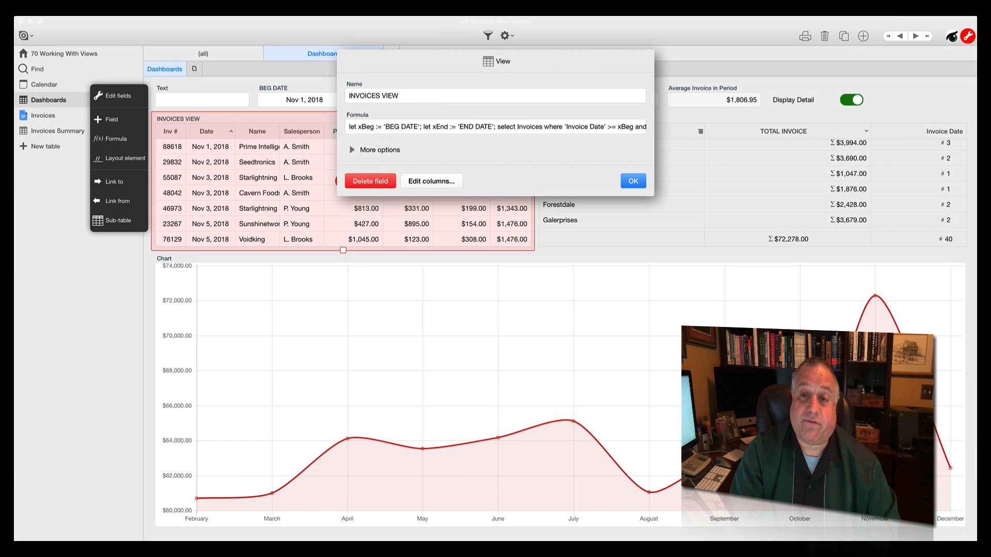
pyautogui.click(633, 182)
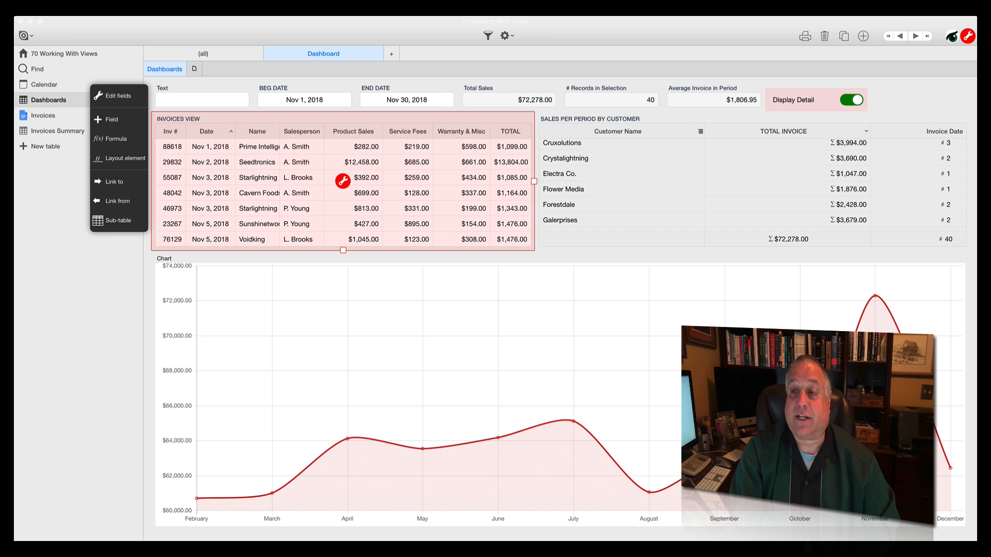
# - Toggle Display Detail off and on, and expand and collapse the Electra Co., Cruxolutions and Forestdale groups in the customer sales view
pyautogui.click(851, 100)
pyautogui.click(851, 100)
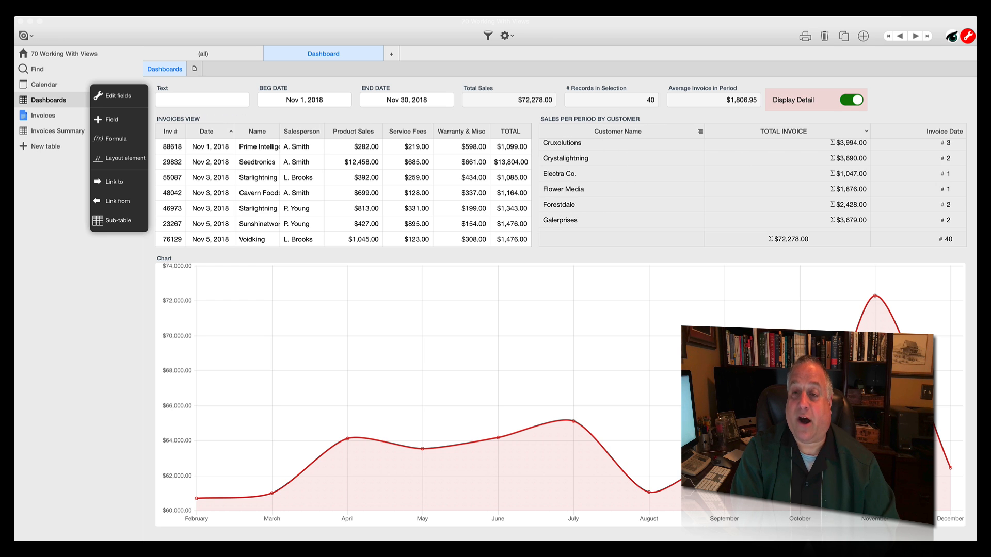
pyautogui.click(560, 174)
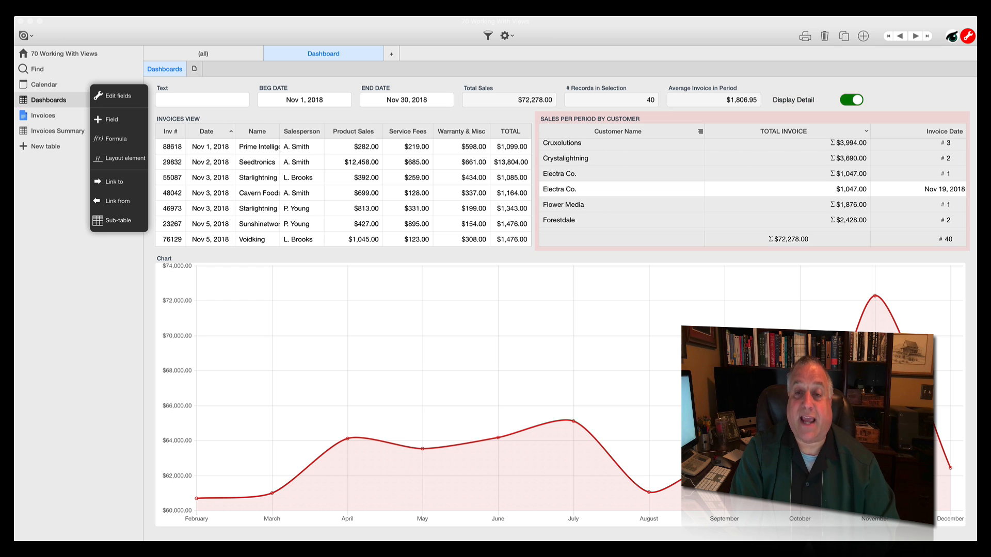
pyautogui.click(560, 174)
pyautogui.click(562, 144)
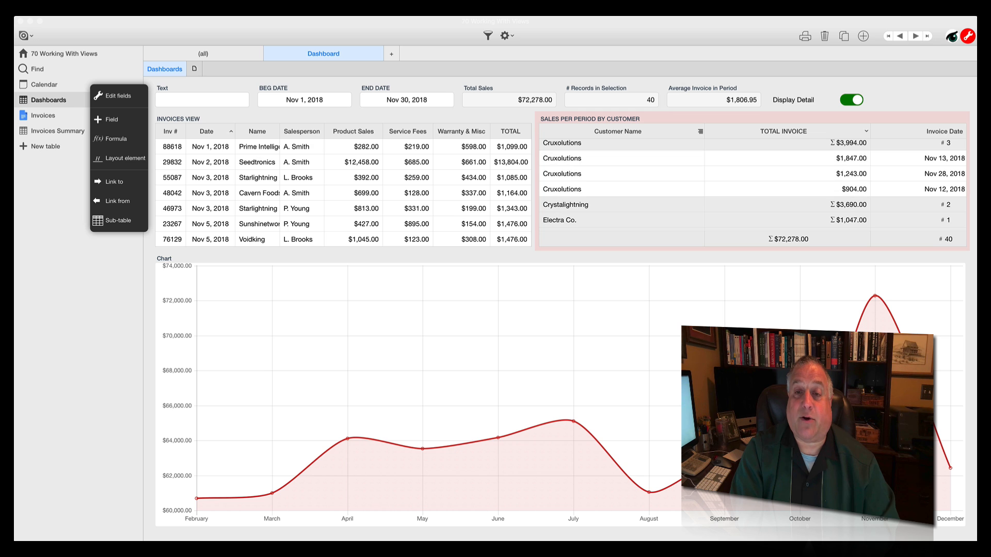
pyautogui.click(562, 144)
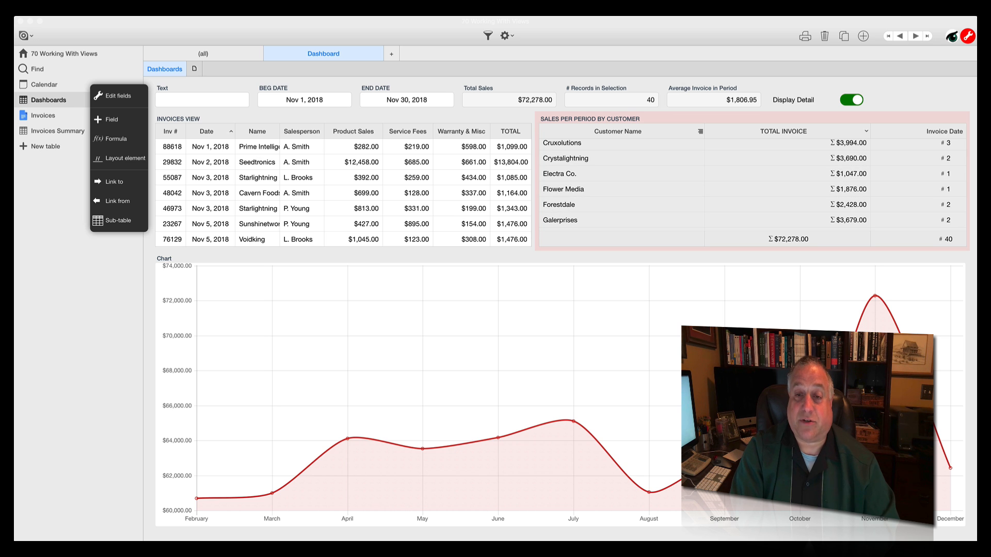
pyautogui.click(559, 205)
pyautogui.click(559, 205)
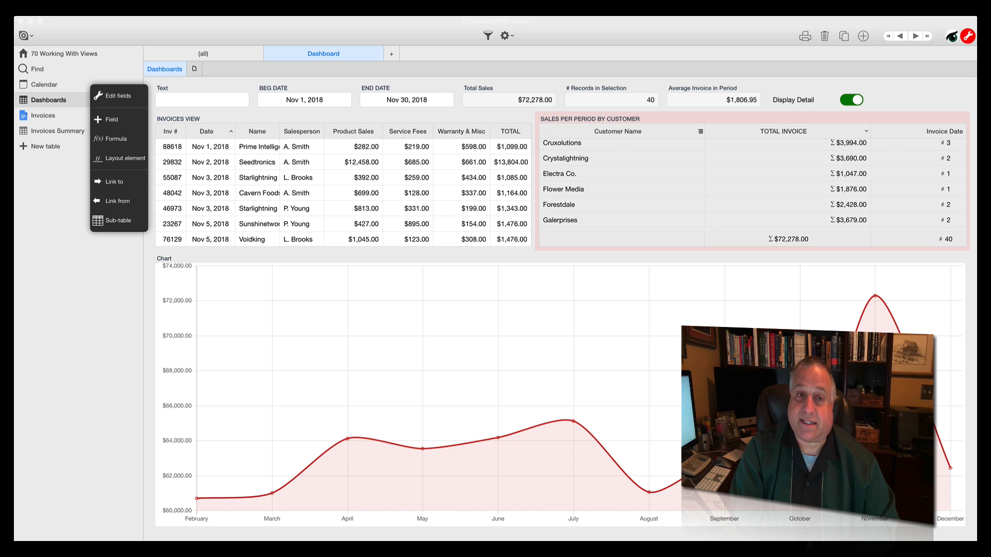